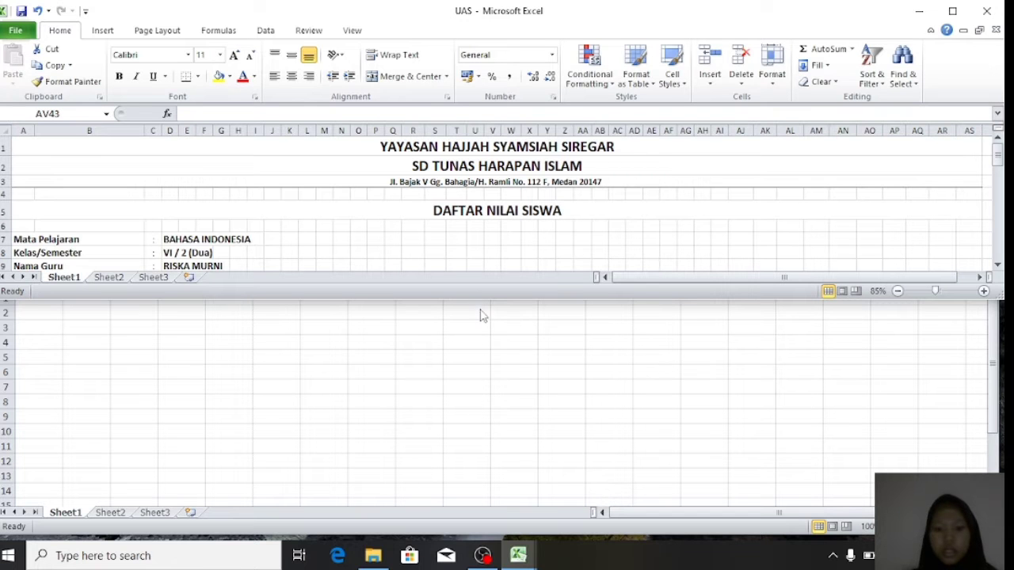
- Restore and shrink the UAS grade sheet window to the top half of the screen, then bring blank Book1 forward
left_click_drag(475, 305, 450, 525)
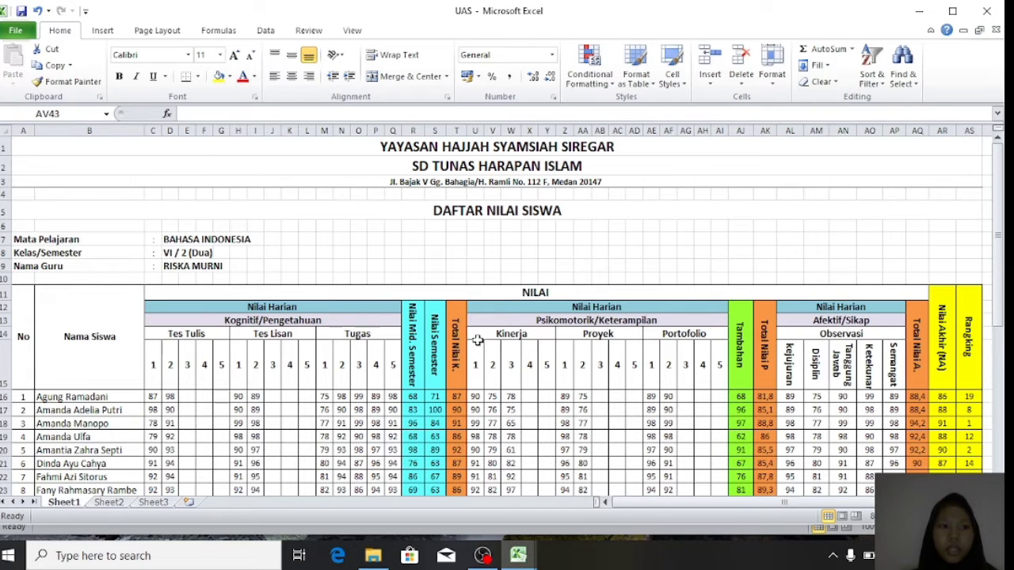
scroll(478, 341, "down", 3)
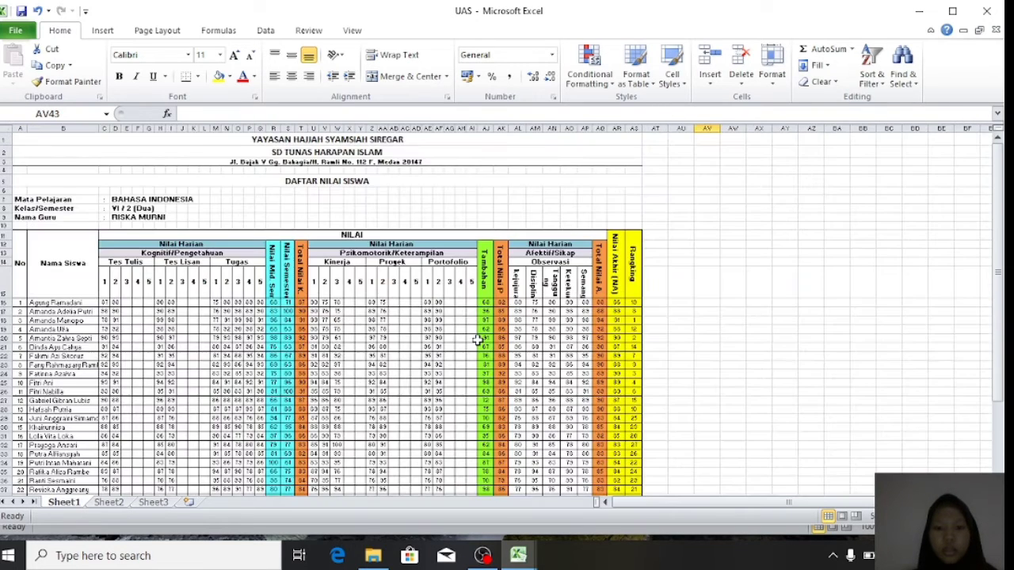
scroll(478, 341, "up", 3)
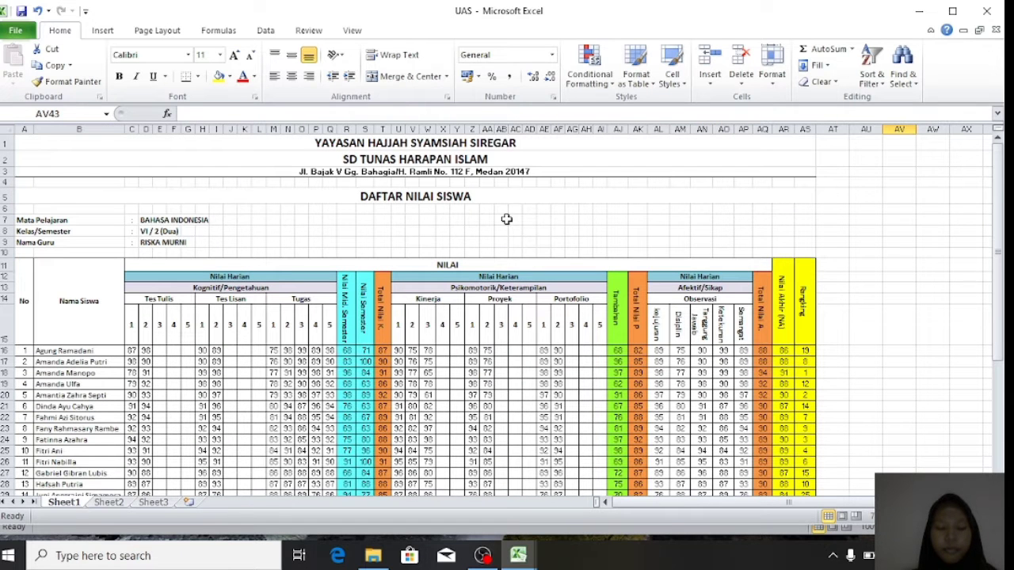
left_click_drag(437, 529, 452, 222)
scroll(457, 141, "down", 1)
scroll(457, 141, "up", 1)
left_click_drag(522, 6, 516, 52)
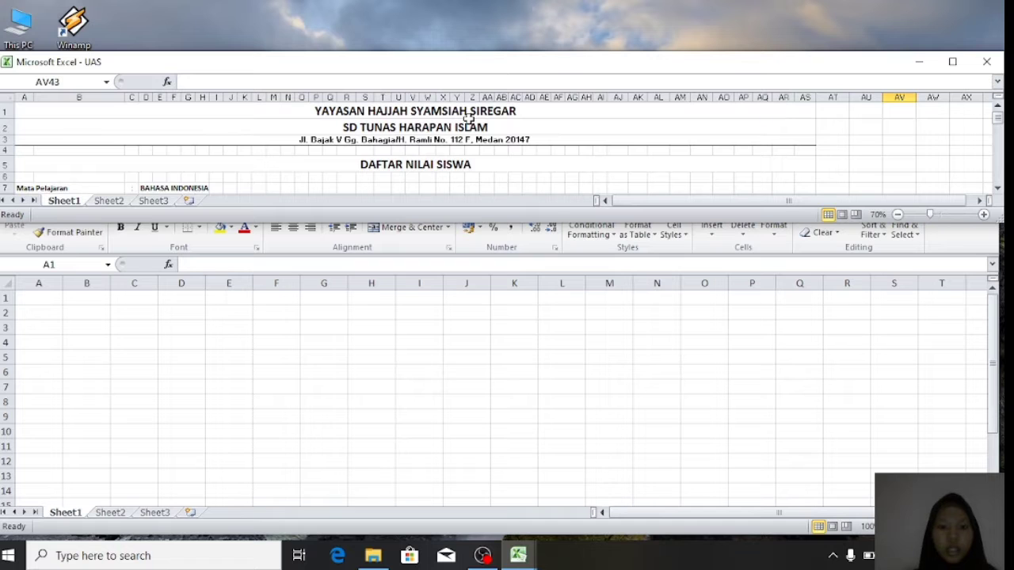
scroll(468, 119, "down", 1)
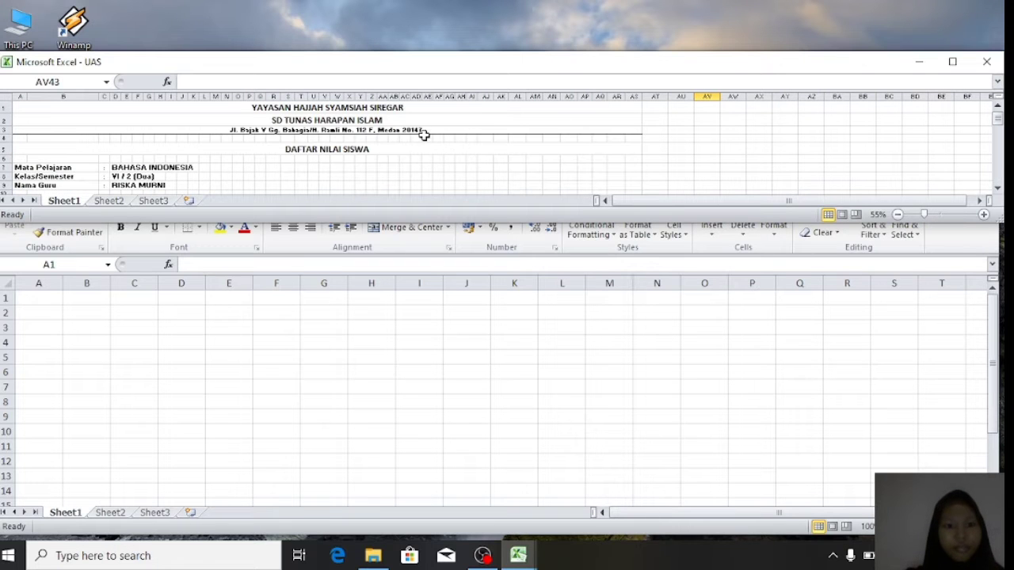
left_click(51, 311)
- Enter the foundation name, SD TUNAS HARAPAN ISLAM and the school's street address in A2:A4
left_click(46, 316)
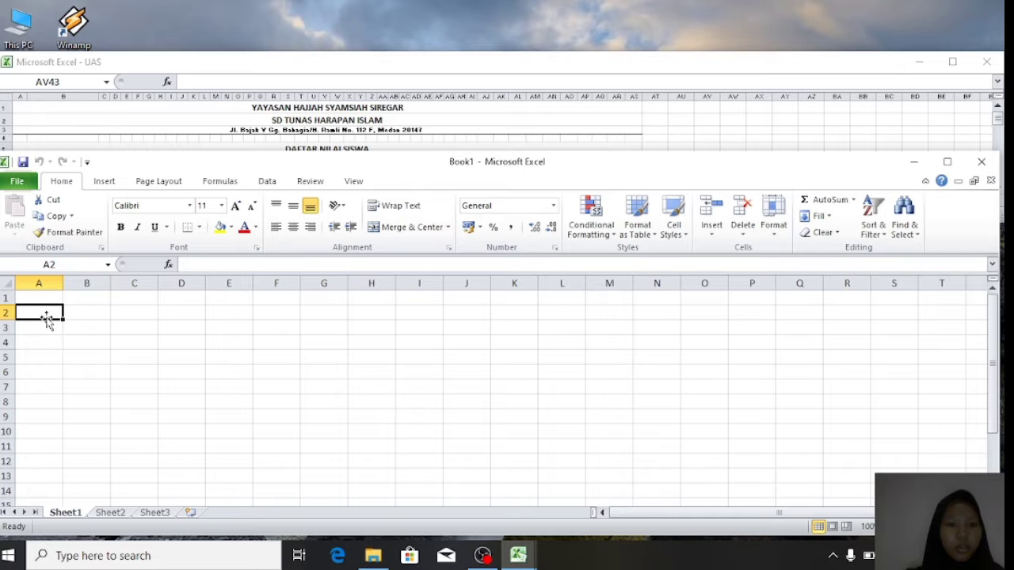
left_click(293, 70)
left_click_drag(293, 69, 297, 20)
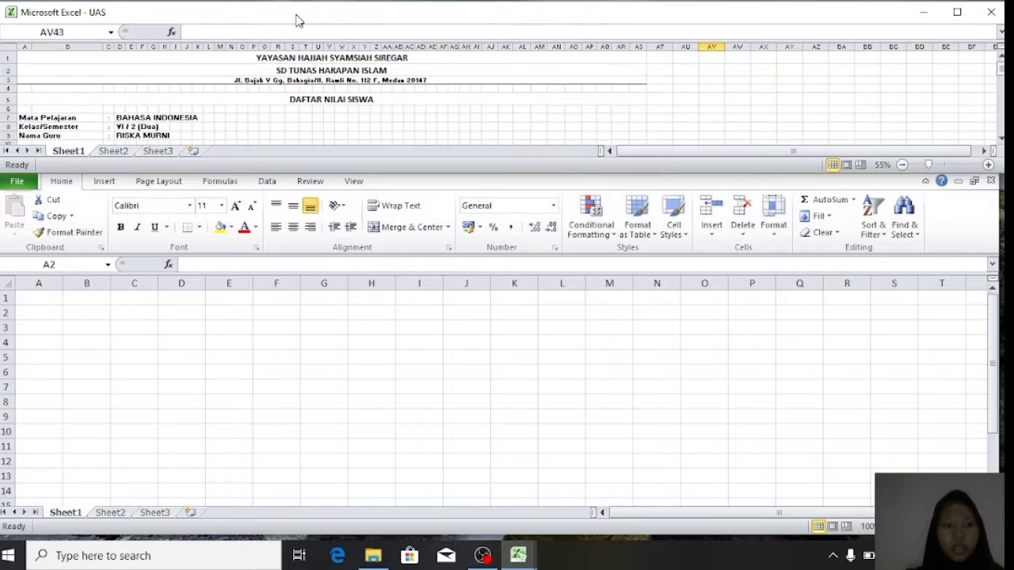
left_click(36, 312)
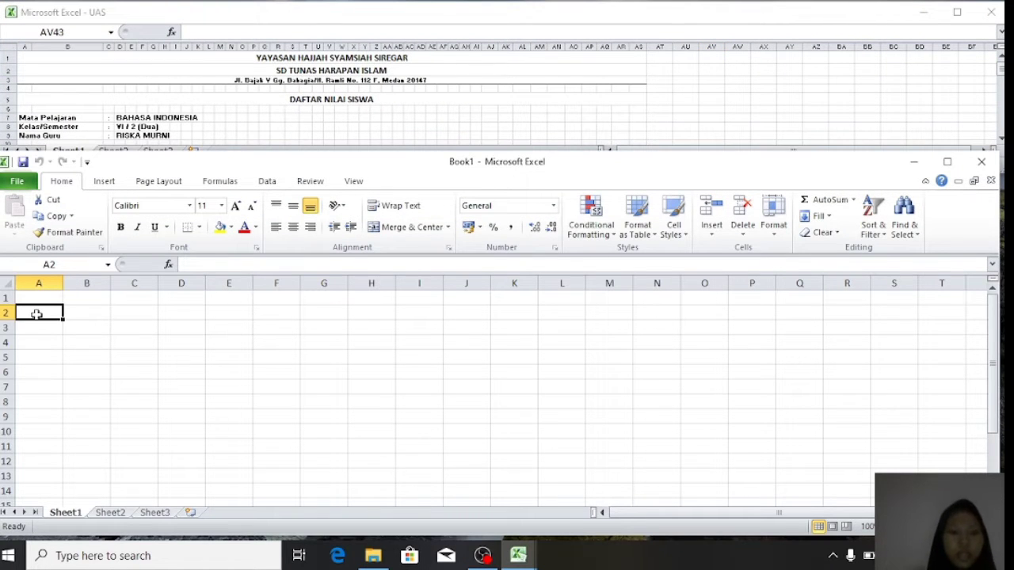
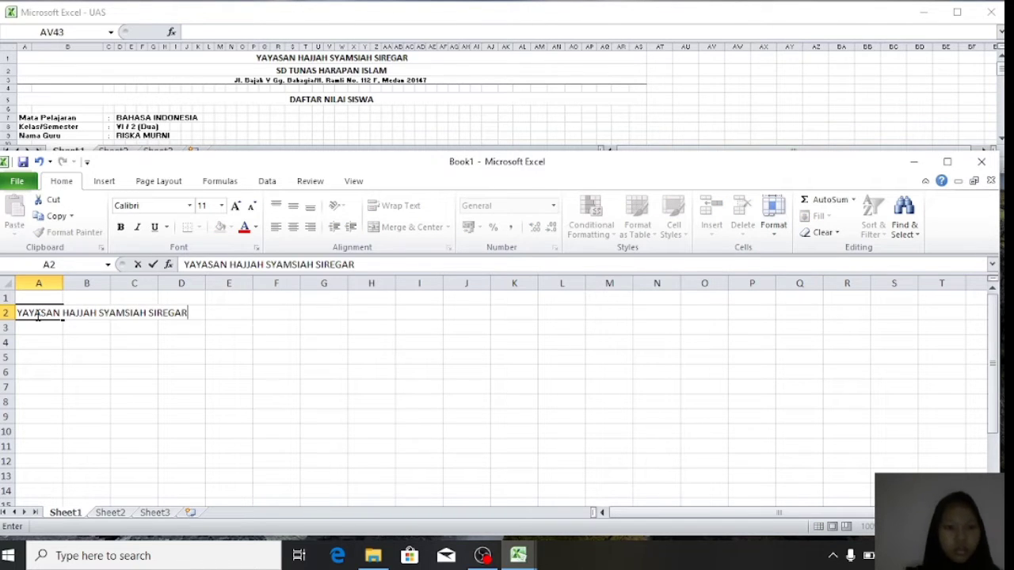
key("Return")
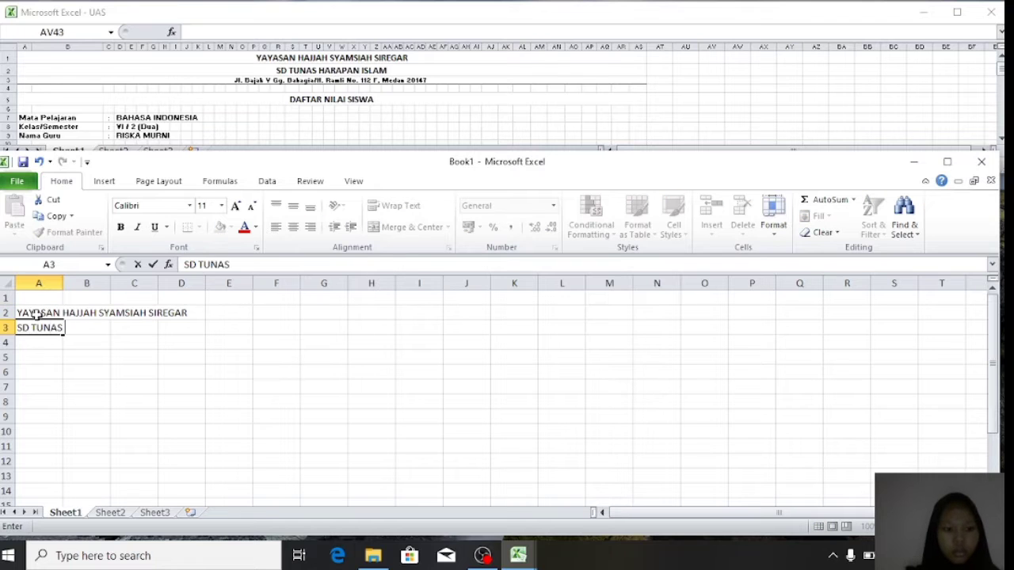
key("Return")
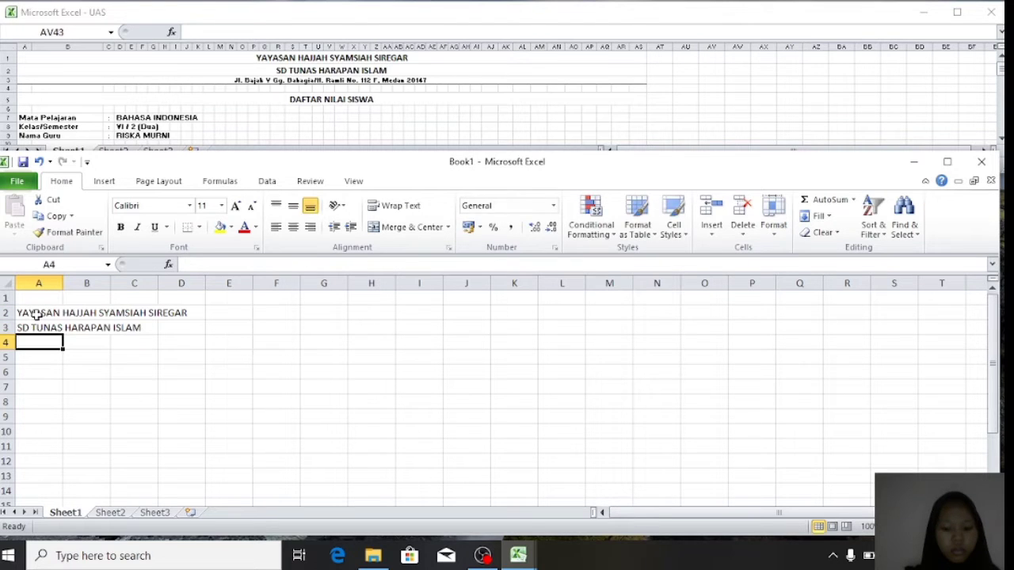
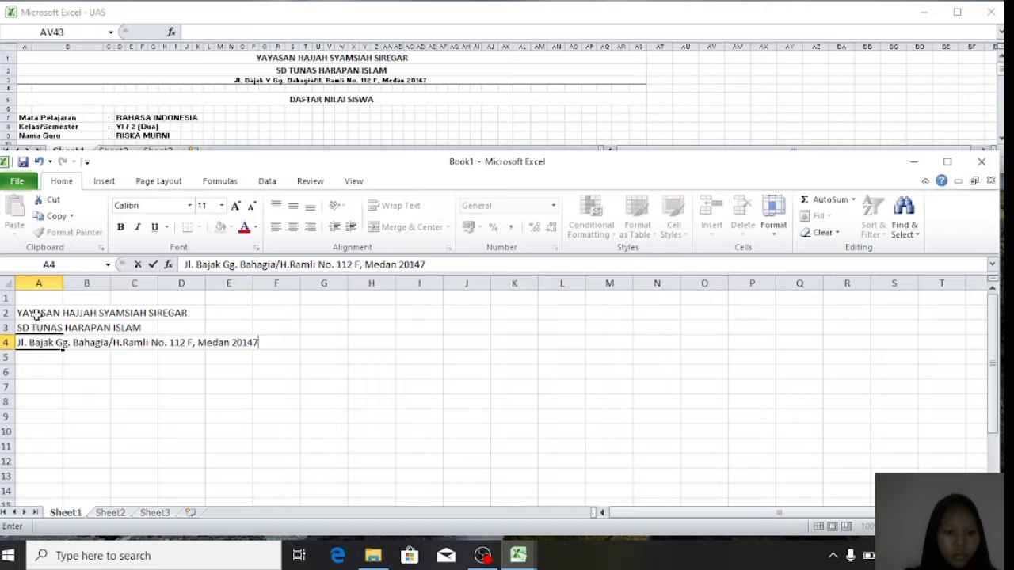
key("Return")
key("Return")
- Add the DAFTAR NILAI SISWA title in A6 and labels Mata Pelajaran, kelas/Semester, Nama Guru in A8:A10
type("DAFTAR NILAI SISWA")
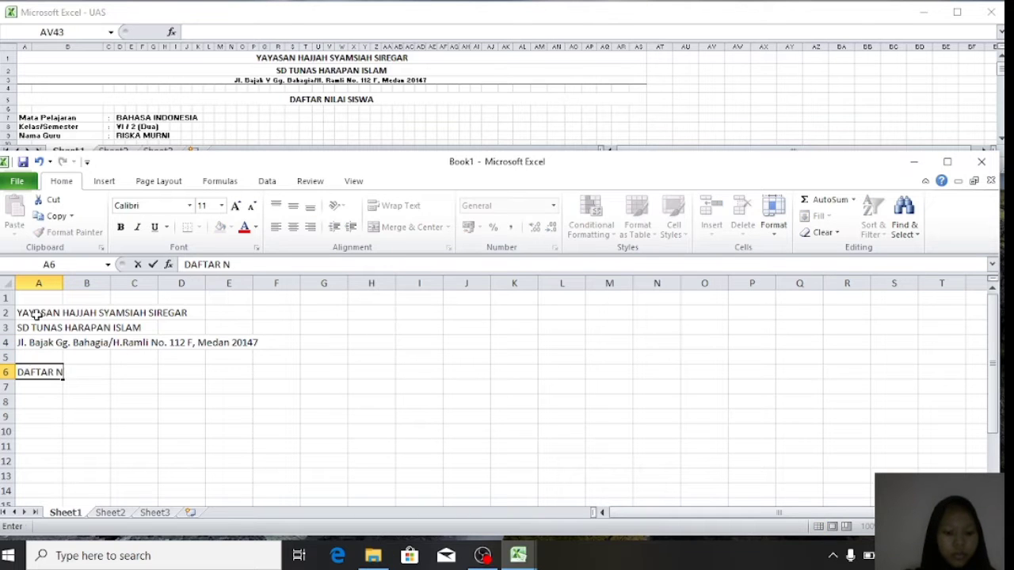
key("Return")
key("Return")
type("Mata")
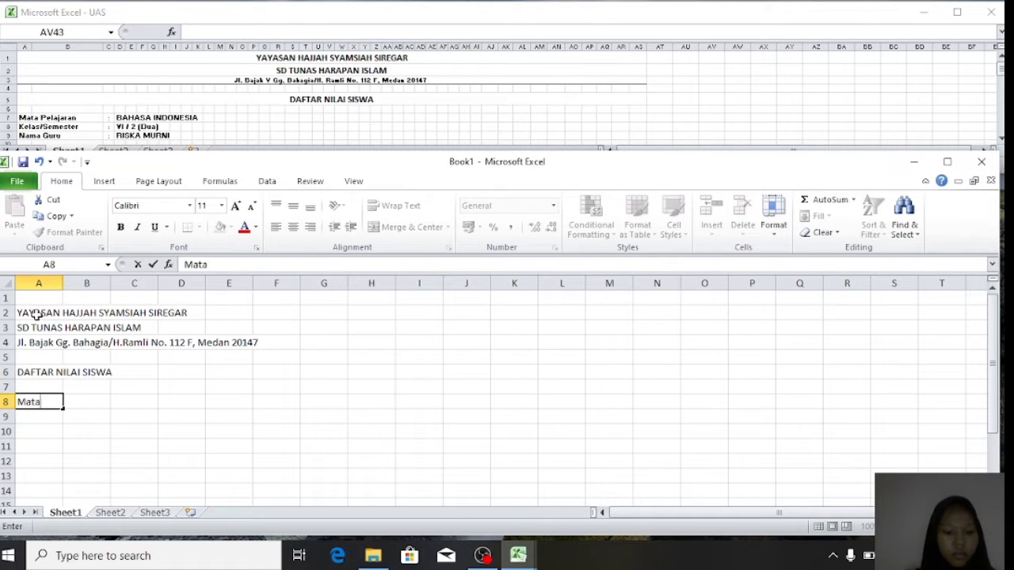
type(" Pelajaran")
key("Return")
type("kelas/Semester")
key("Return")
type("Nama Guru")
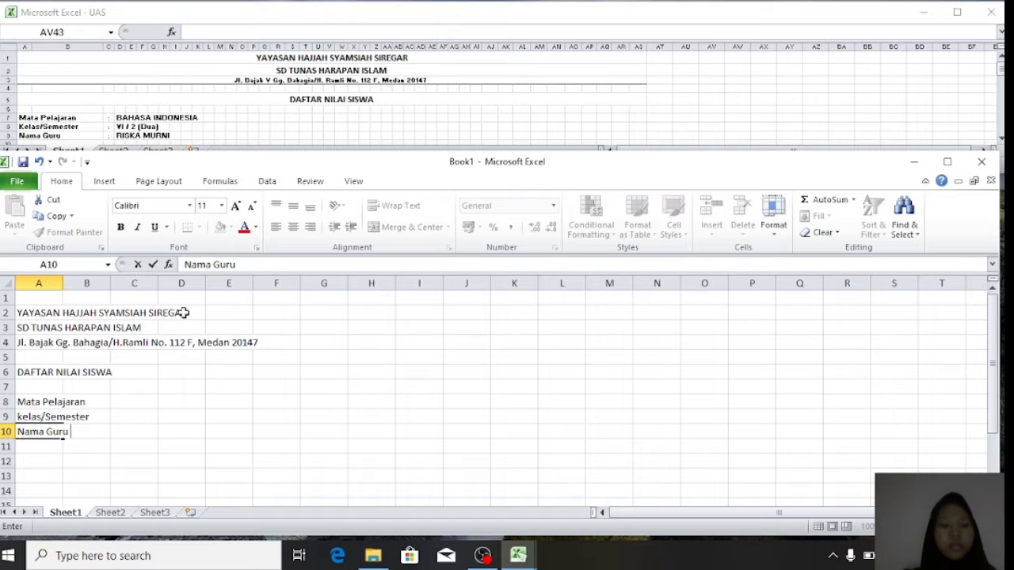
left_click(117, 397)
scroll(53, 116, "down", 1)
left_click(52, 116)
scroll(53, 116, "down", 2)
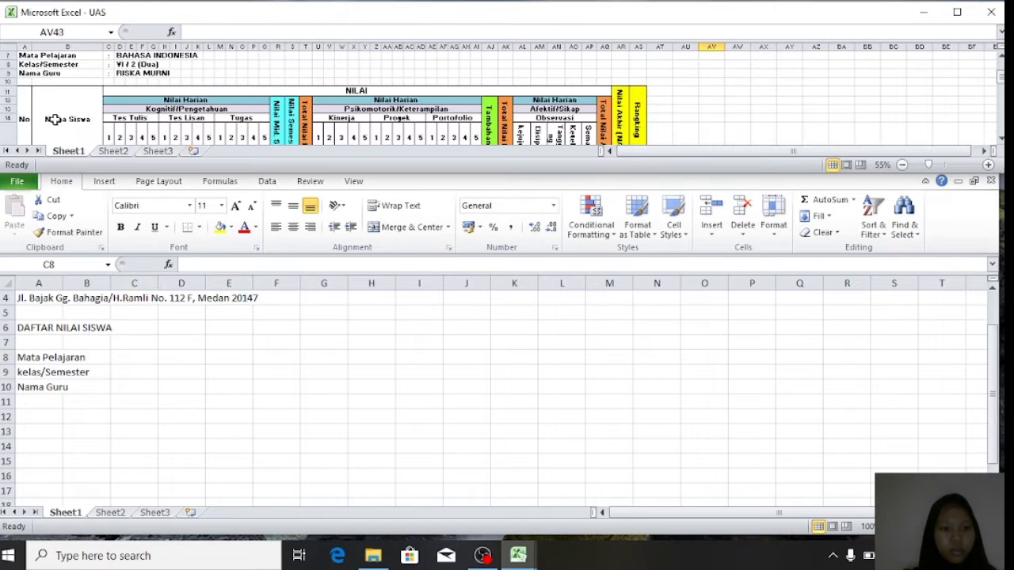
- Type the row-12 headings No, Nama Siswa and NILAI in A12:C12
left_click(34, 413)
left_click(34, 414)
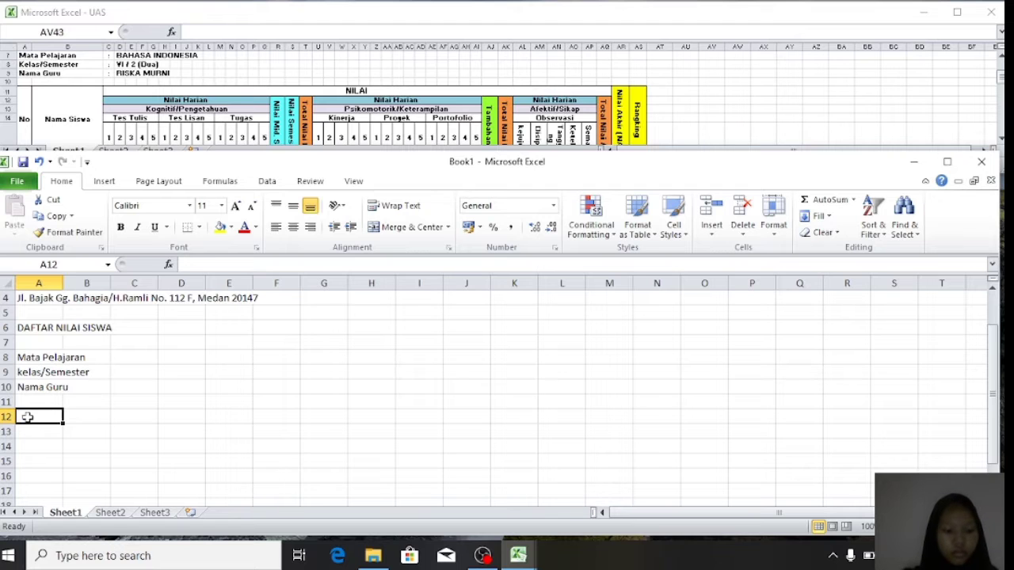
type("N")
key("BackSpace")
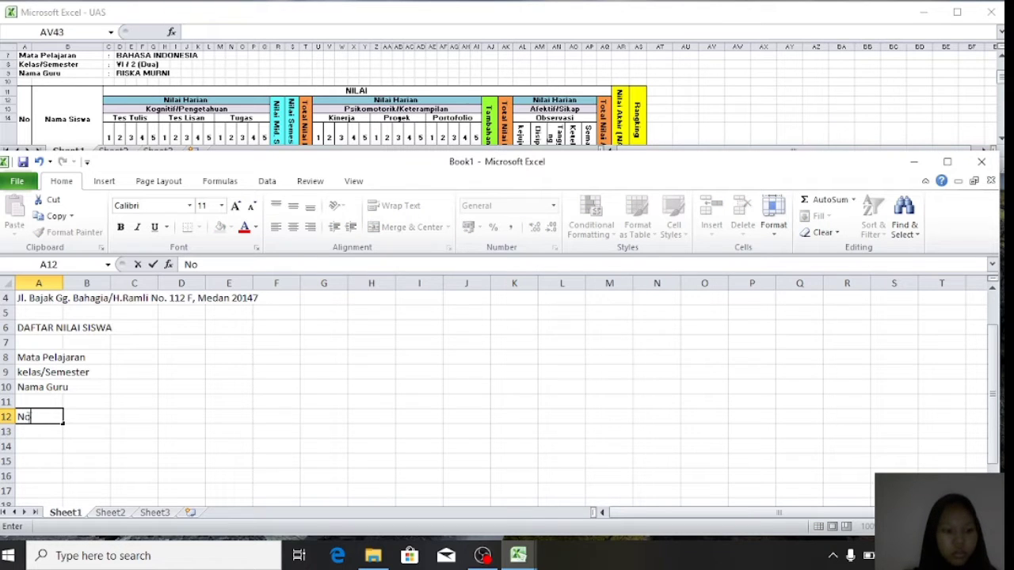
left_click(80, 422)
type("Nama Siswa")
key("Return")
left_click(139, 416)
type("NILAI")
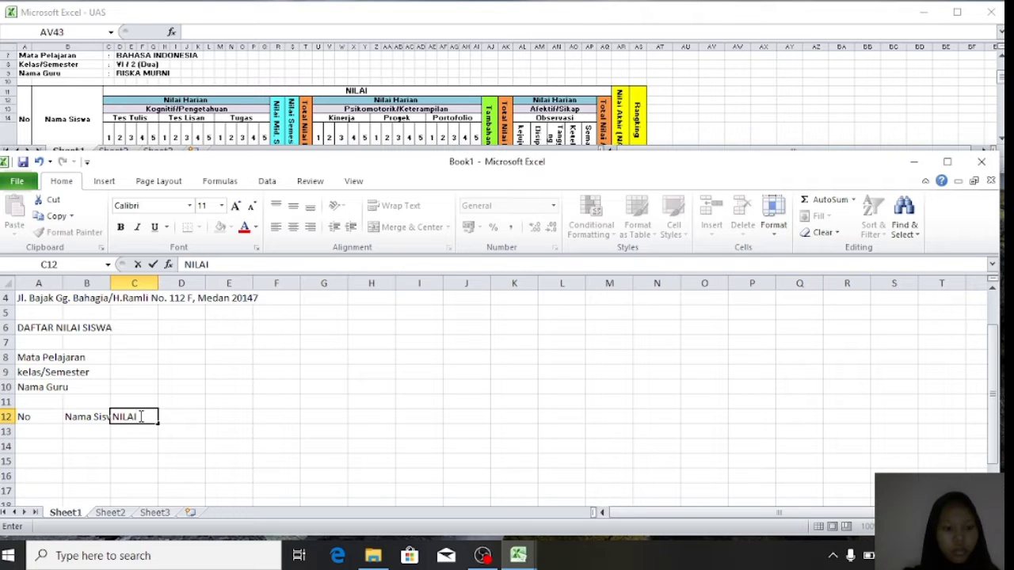
key("Return")
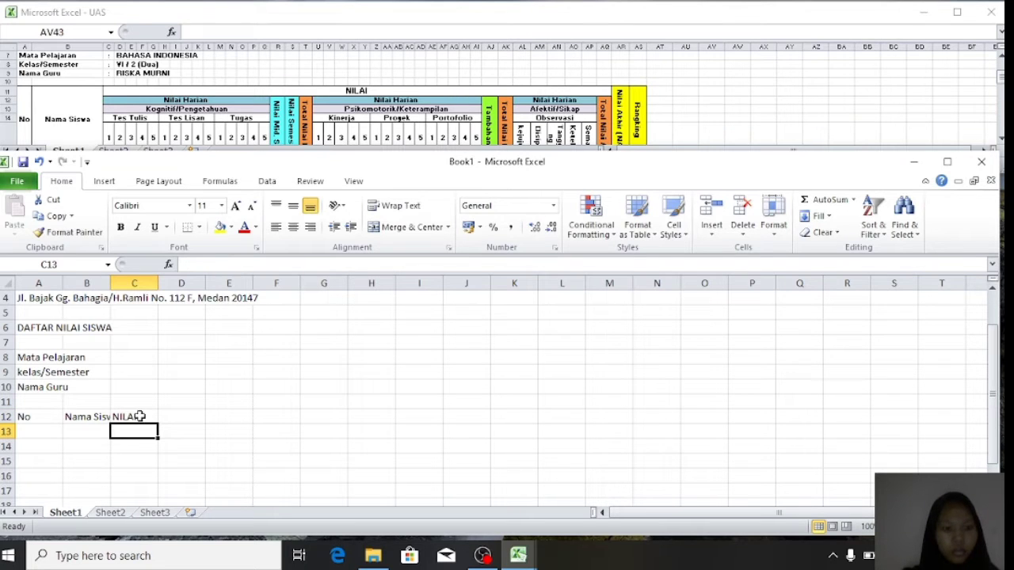
- Add Nilai Harian, Kognitif/Pengetahuan and Tes Tulis under NILAI, with Tes Tulis columns numbered 1–5
type("Nilai Harian")
key("Return")
type("Kognitif/")
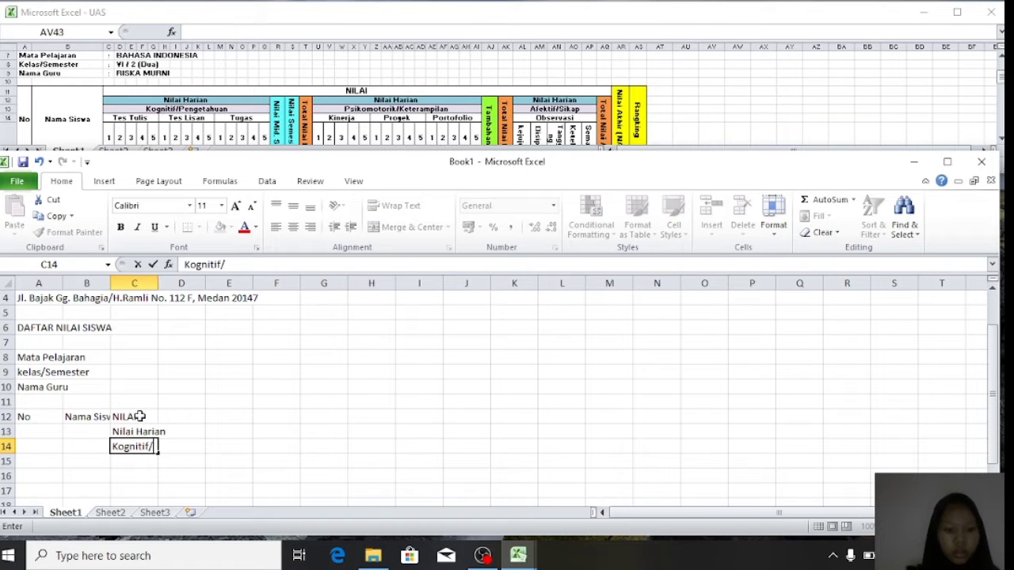
type("Pengetahuan")
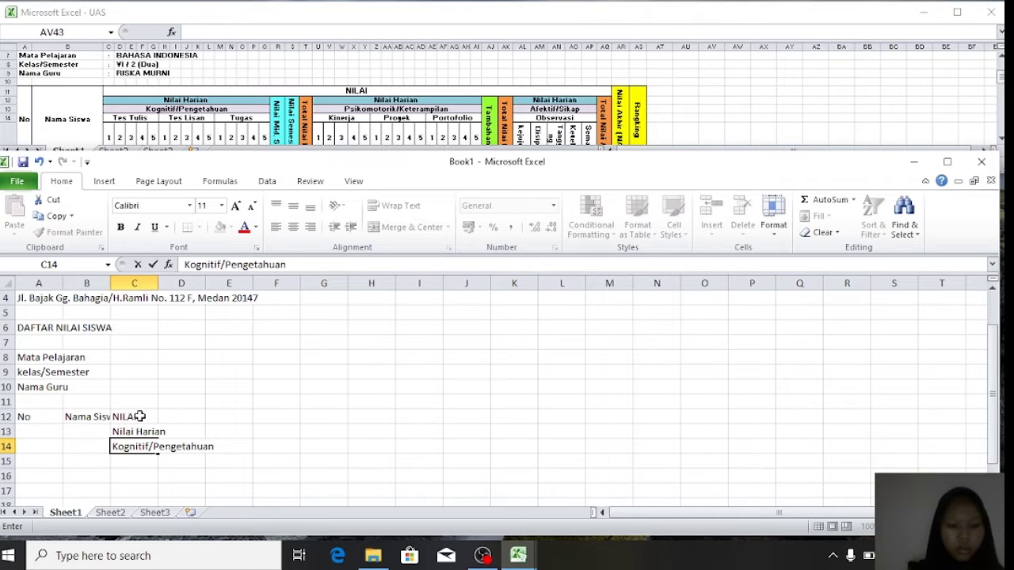
key("Return")
type("Tes Tu")
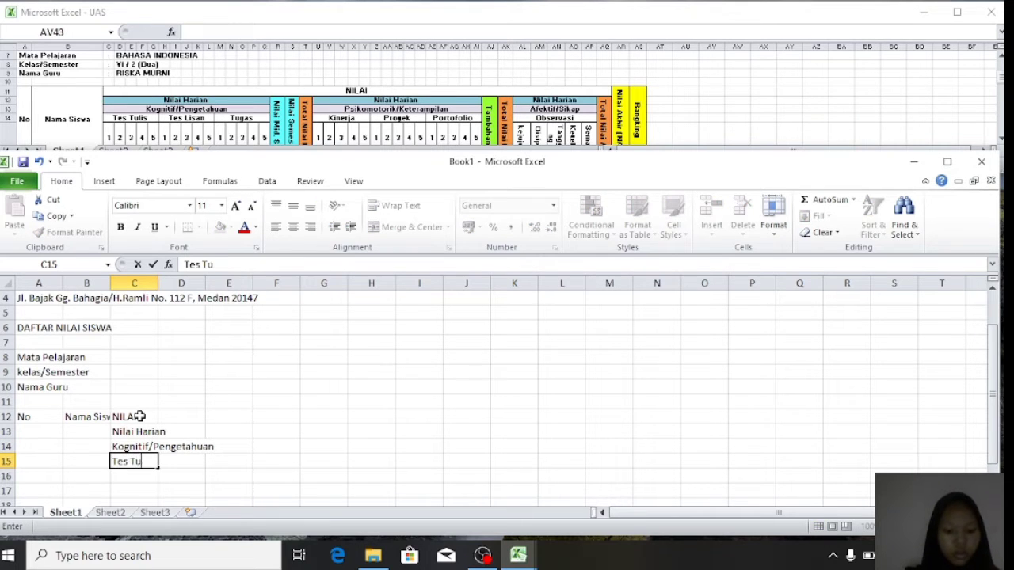
type("lis")
key("Return")
scroll(135, 396, "down", 2)
type("1\t2\t3\t4\t5")
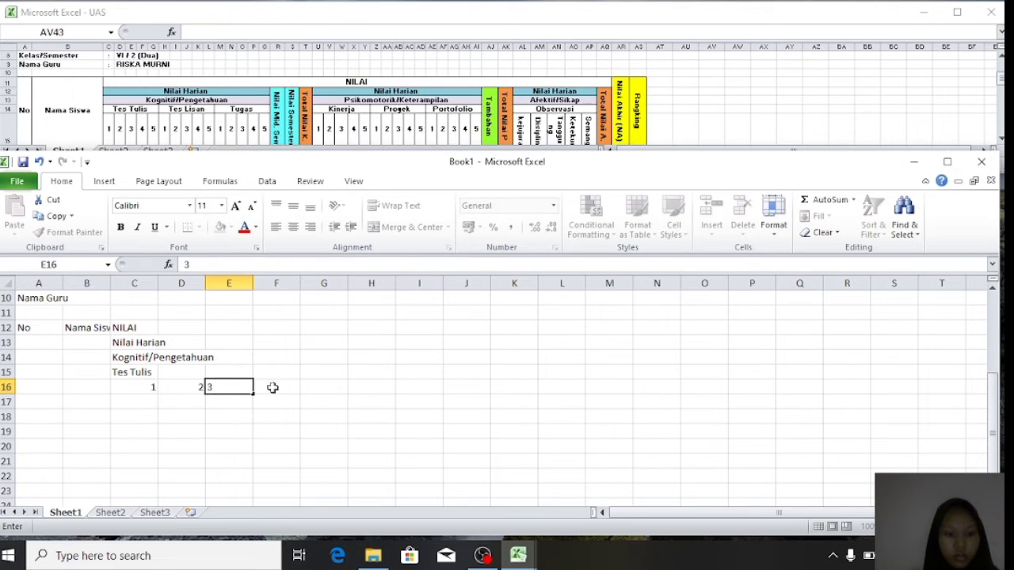
left_click(352, 343)
- Add Tes Lisan in H15 and Tugas in M15, each with score columns numbered 1–5
left_click(369, 372)
type("Tes Lisan")
key("Return")
type("1\t2\t3\t4")
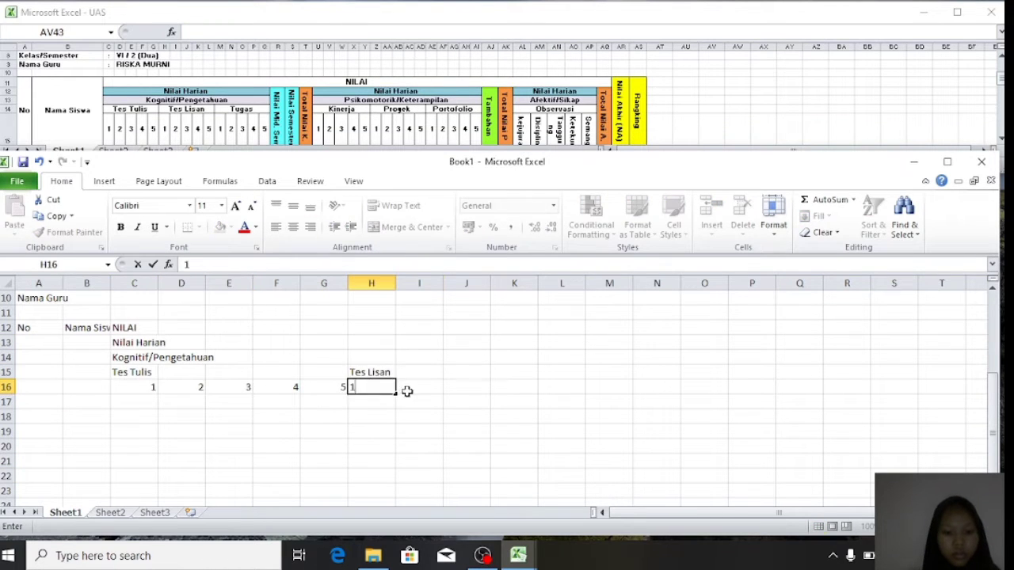
type("\t5")
left_click(609, 372)
type("Tugas")
key("Return")
type("1\t2\t3\t4\t5")
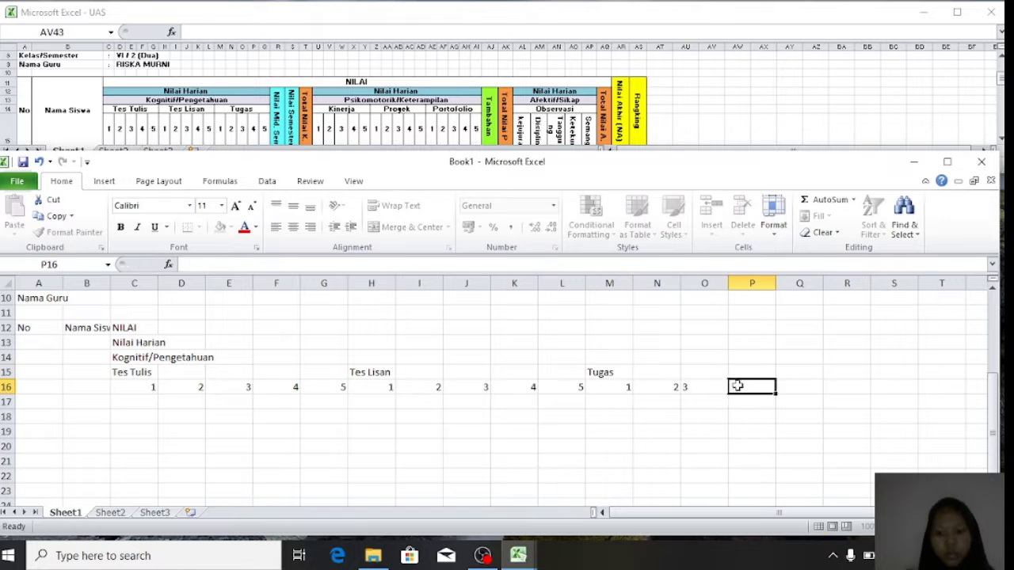
left_click(847, 343)
left_click_drag(976, 357, 992, 357)
scroll(188, 351, "left", 3)
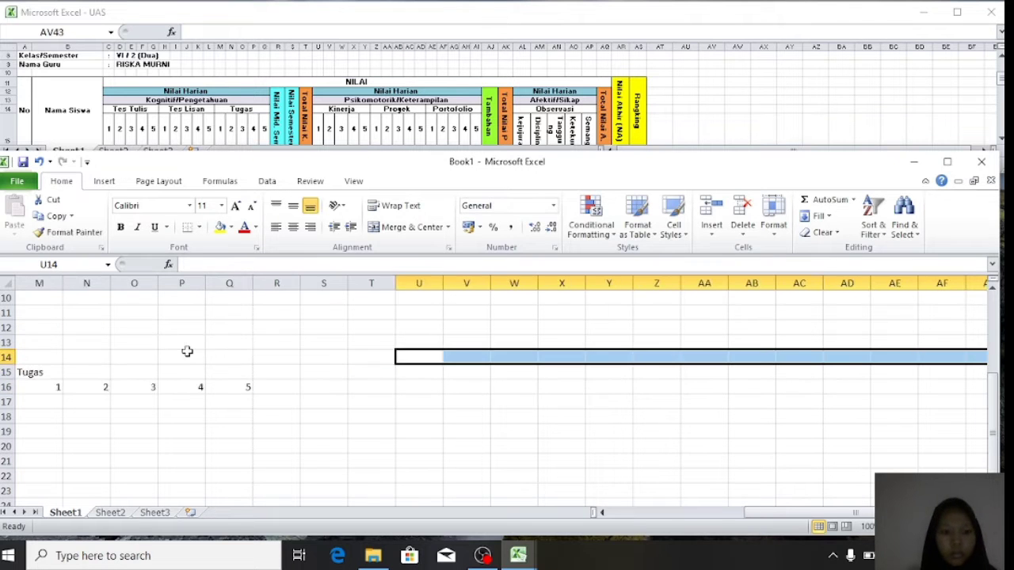
- Enter headers Nilai Mid. Semester in R13, Nilai Semester in S13 and Total Nilai K. in T13
left_click(377, 343)
type("Nilai")
left_click_drag(38, 343, 11, 345)
left_click(862, 345)
double_click(859, 344)
type("Harian")
key("BackSpace")
key("BackSpace")
key("BackSpace")
key("BackSpace")
key("BackSpace")
key("BackSpace")
type("Mid. Semester")
left_click(903, 346)
type("Nilai Semester")
left_click(943, 345)
type("Total Nilai K.")
- Add Nilai Harian in U13 and Psikomotorik/Keterangan in U14
left_click_drag(976, 360, 998, 361)
double_click(527, 328)
scroll(367, 347, "left", 4)
left_click(675, 343)
type("Nilai Harian")
left_click(646, 361)
type("Psikomotorik/Keterangan")
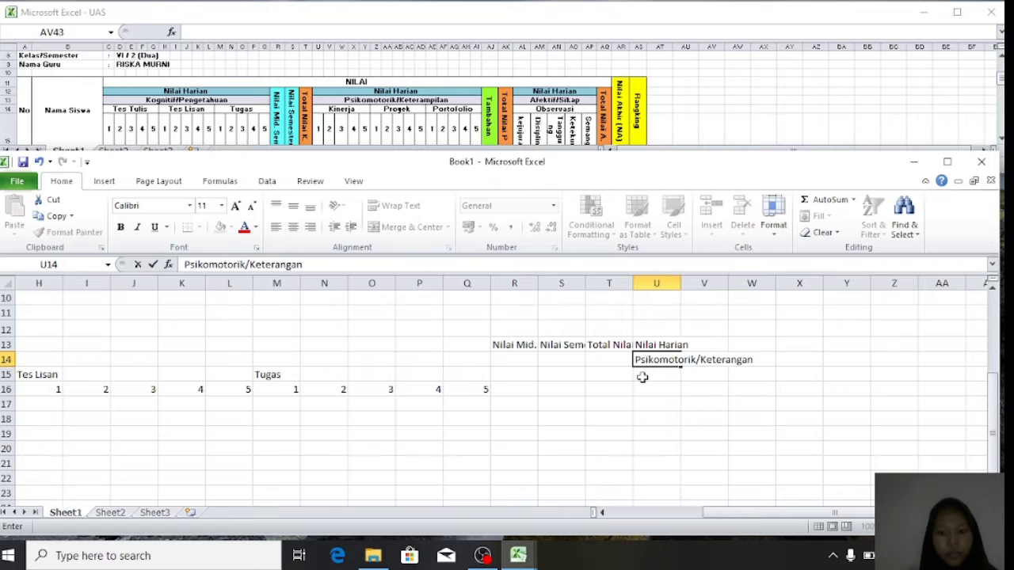
- Enter the psychomotor sub-headings Kinerja, Projek and Portofolio in row 15
left_click(642, 375)
type("Kinerja")
left_click(704, 375)
type("Projek")
left_click(751, 375)
type("Portofolio")
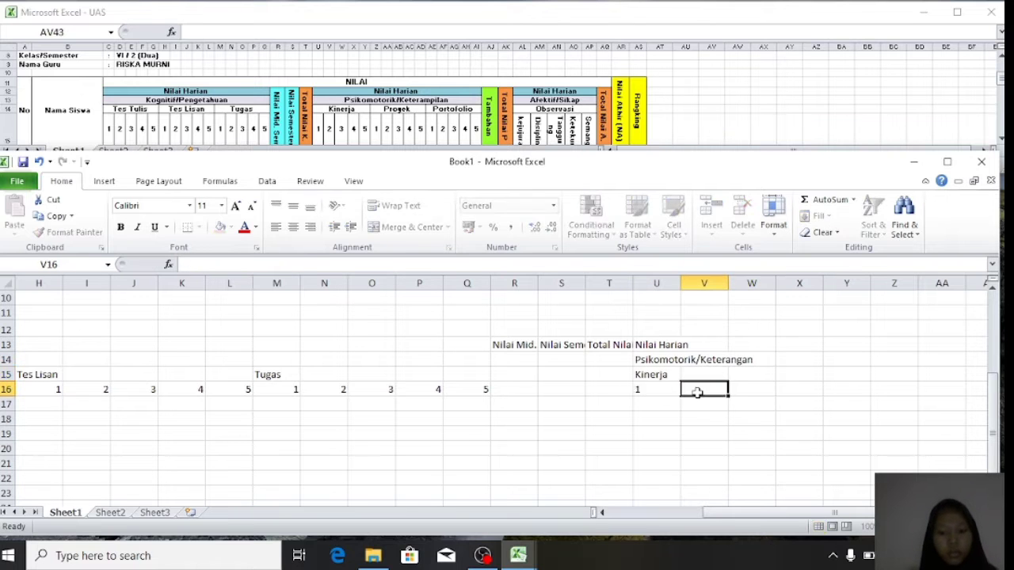
- Number the Kinerja columns 2 through 5 in row 16
type("2")
key("Tab")
type("3")
left_click(788, 389)
type("4")
left_click(836, 389)
type("5")
left_click(882, 389)
left_click(897, 372)
- Label Z15 as Proyek and number its columns 1, 3, 4, 5 in row 16
type("Proyek")
left_click(895, 387)
type("1")
left_click_drag(979, 374, 995, 375)
left_click(385, 389)
type("3")
left_click(421, 390)
type("4")
left_click(462, 392)
type("5")
left_click(515, 374)
type("1")
- Number the Portofolio columns 1 through 4 and add a Tambahan label
left_click(563, 391)
type("2")
left_click(603, 392)
type("3")
left_click(656, 390)
type("4")
left_click(711, 388)
type("Tambahan")
key("Return")
- Add the Total Nilai P header in AK13 and Nilai Harian in AL13
left_click(797, 344)
type("Total Nilai P")
key("Return")
left_click(859, 347)
type("nIL")
key("BackSpace")
key("BackSpace")
type("ilai Harian")
key("Return")
- Enter Afektif/Sikap and Observasi headings, then Kejujuran, Disiplin and Tanggung Jawab in row 16
type("Afektif/Sikap")
key("Return")
type("Observasi")
left_click(641, 95)
scroll(643, 95, "down", 3)
left_click(671, 85)
left_click(838, 390)
type("Kejujuran")
left_click(885, 389)
type("Disiplin")
left_click(939, 388)
type("Tanggung Jawab")
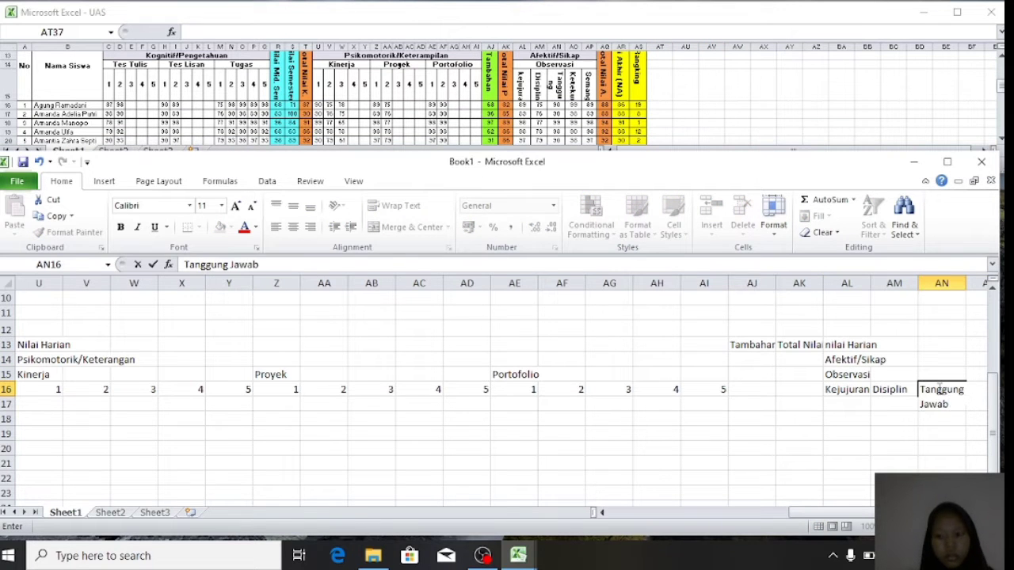
- Add the Ketekunan and Semangat labels in AO16 and AP16
scroll(921, 405, "right", 5)
left_click(486, 389)
type("Ketekunan")
key("Return")
left_click(514, 389)
type("Semangat")
- Enter Total Nial A, Nilai Akhir (NA) and Rangking headers in AQ13:AS13
left_click(716, 127)
scroll(716, 126, "up", 3)
left_click(552, 344)
type("Total Nial A")
key("Return")
left_click(602, 345)
type("Nilai Akhir (NA)")
key("Return")
left_click(658, 344)
type("Rangking")
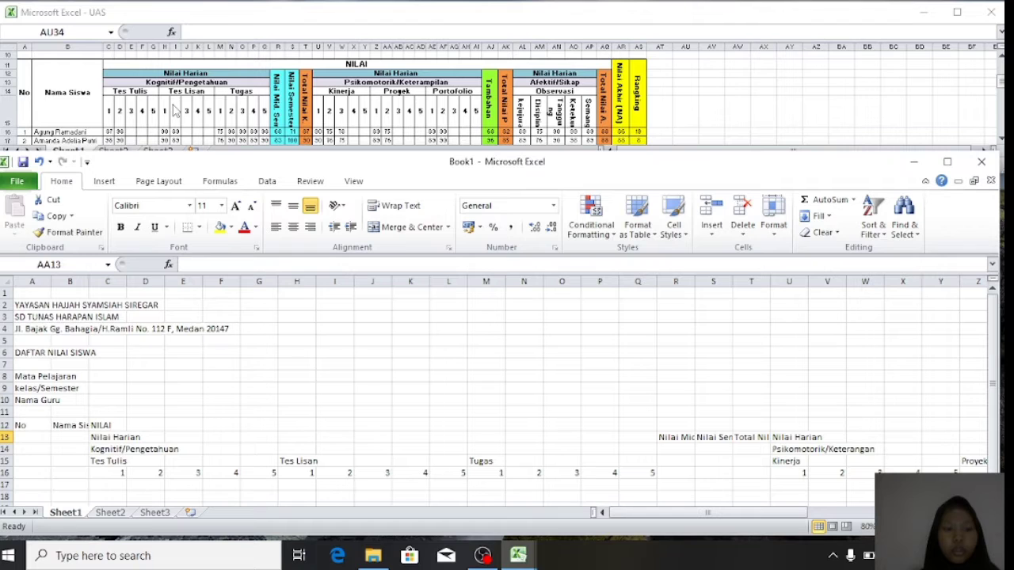
- Narrow column A to fit No and widen column B for student names
left_click(40, 436)
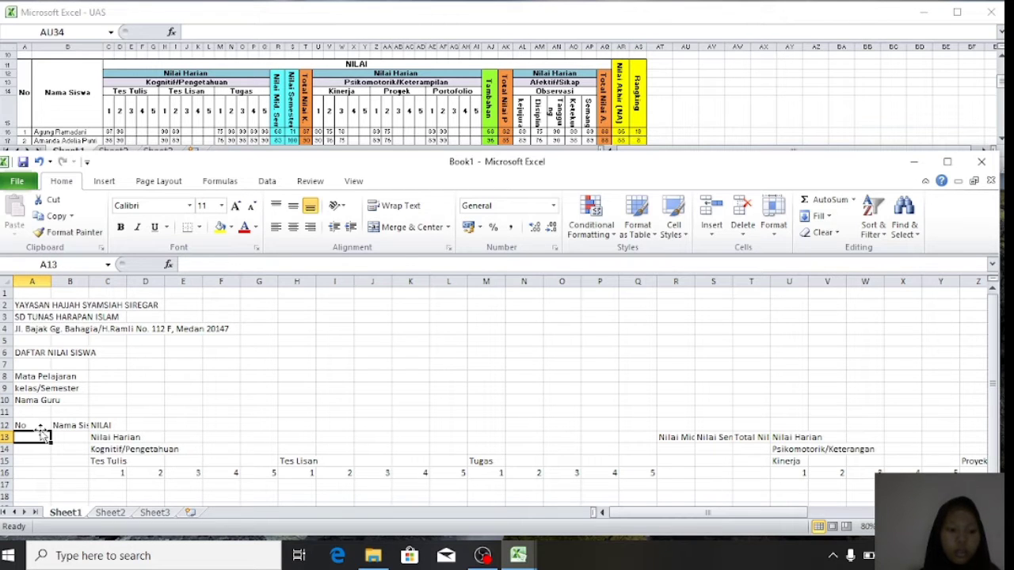
left_click(38, 425)
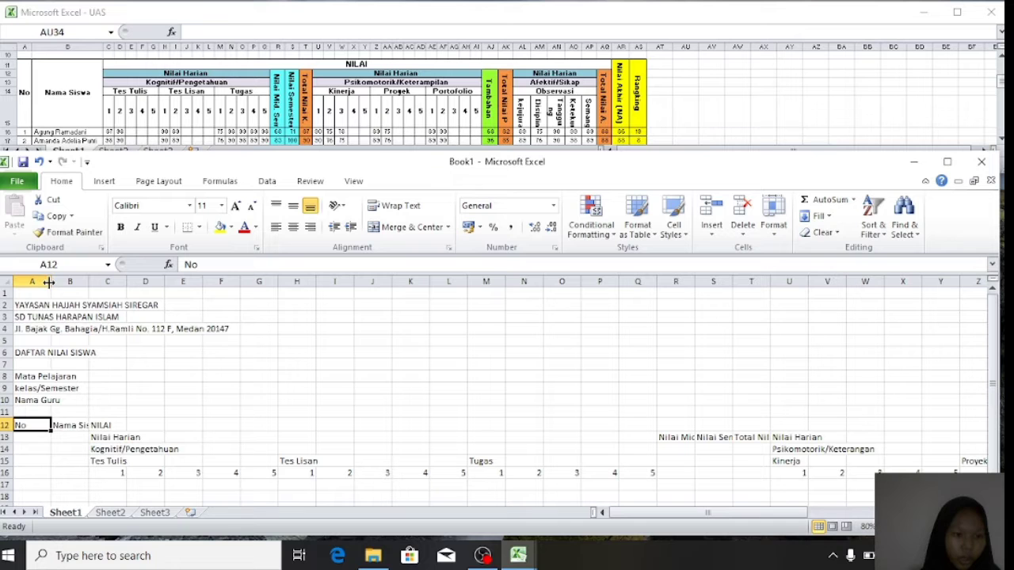
left_click_drag(49, 282, 131, 281)
left_click(58, 427)
left_click_drag(156, 422, 848, 416)
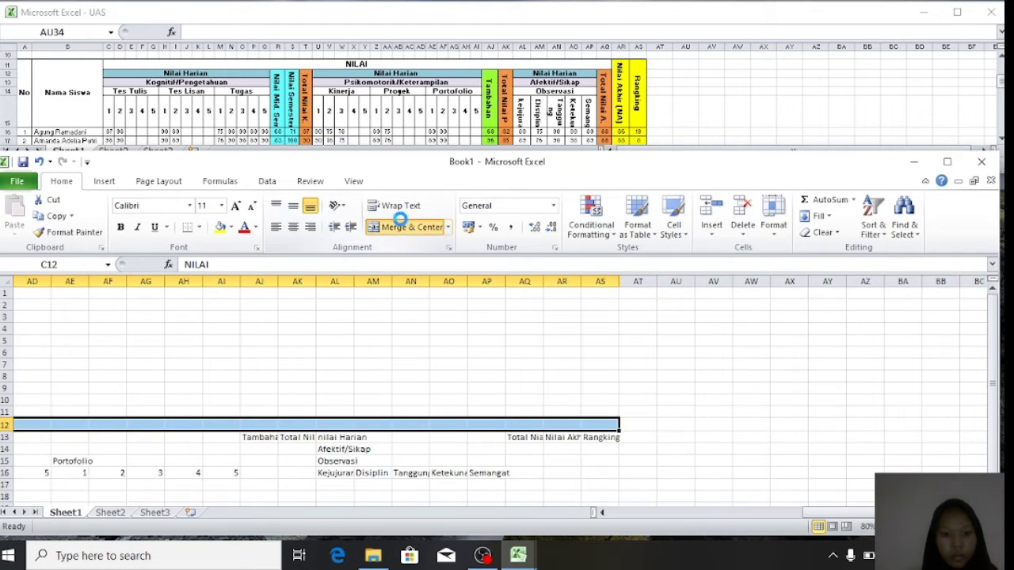
- Merge and centre NILAI across row 12, bold it and enlarge its font twice
left_click(402, 226)
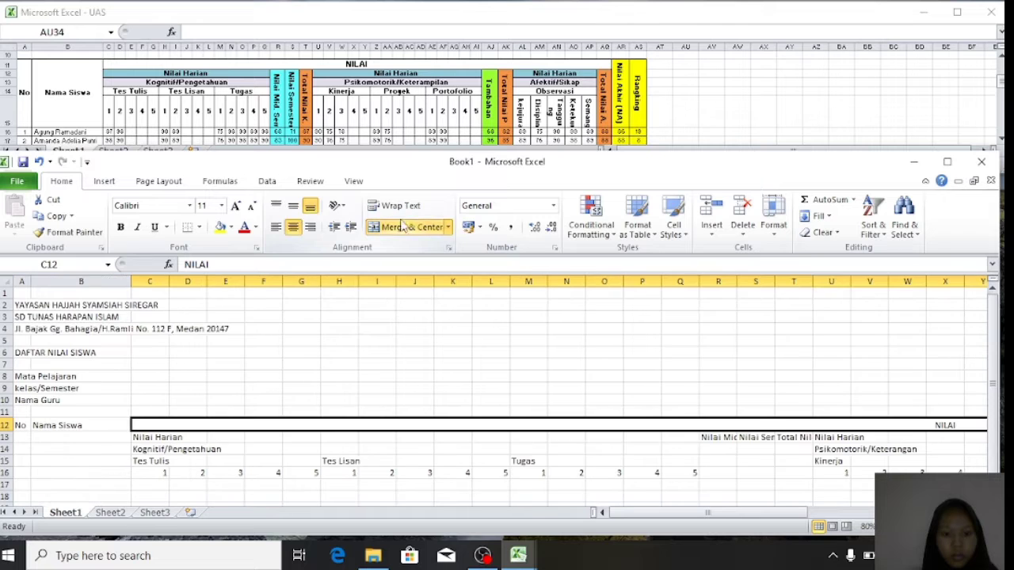
left_click(120, 228)
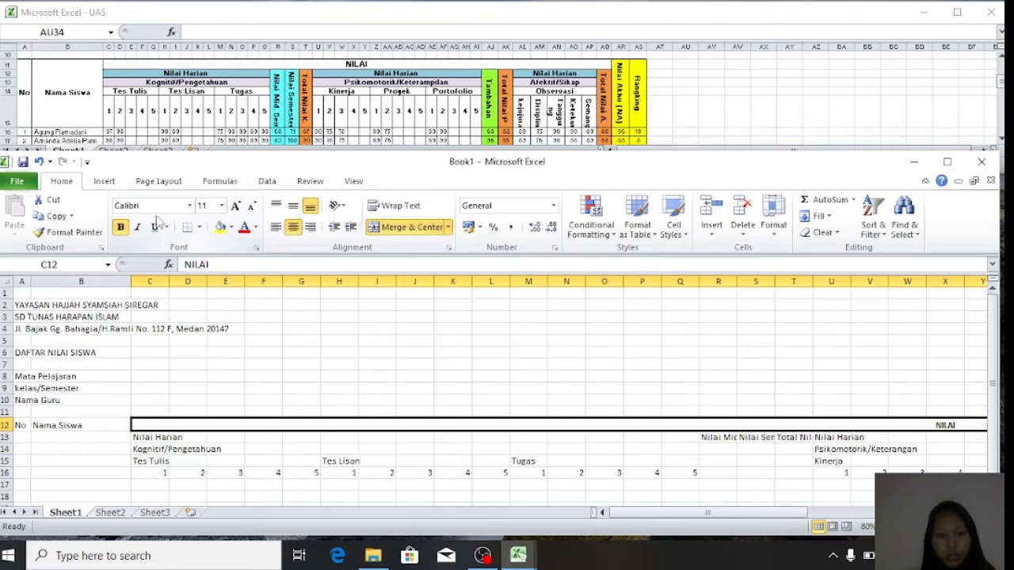
left_click(235, 209)
left_click(235, 208)
left_click(235, 209)
- Merge and centre Nilai Harian over C13:Q13 and Kognitif/Pengetahuan over C14:Q14
scroll(219, 381, "down", 2)
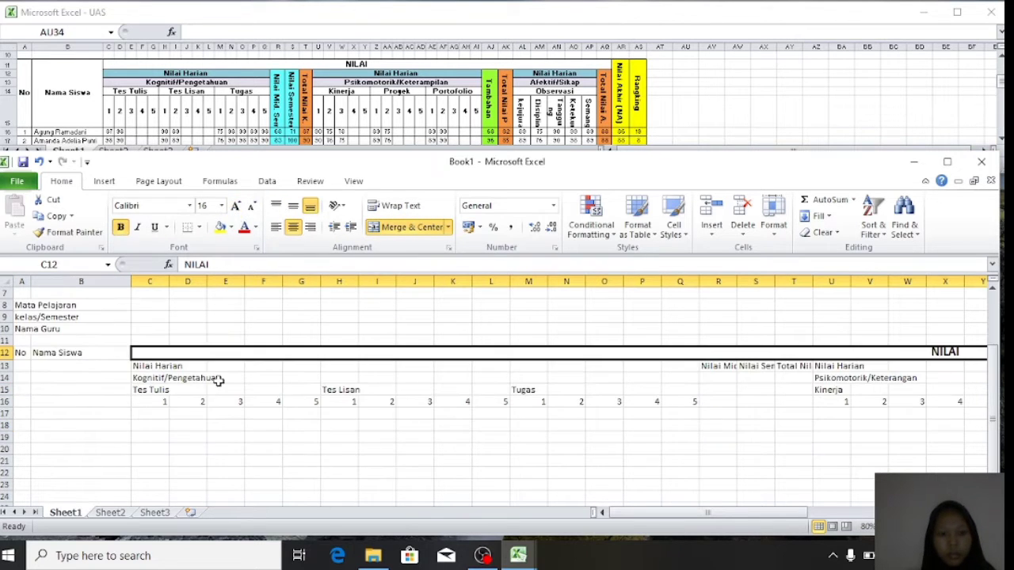
left_click_drag(181, 366, 265, 377)
left_click(264, 378)
left_click_drag(146, 365, 685, 366)
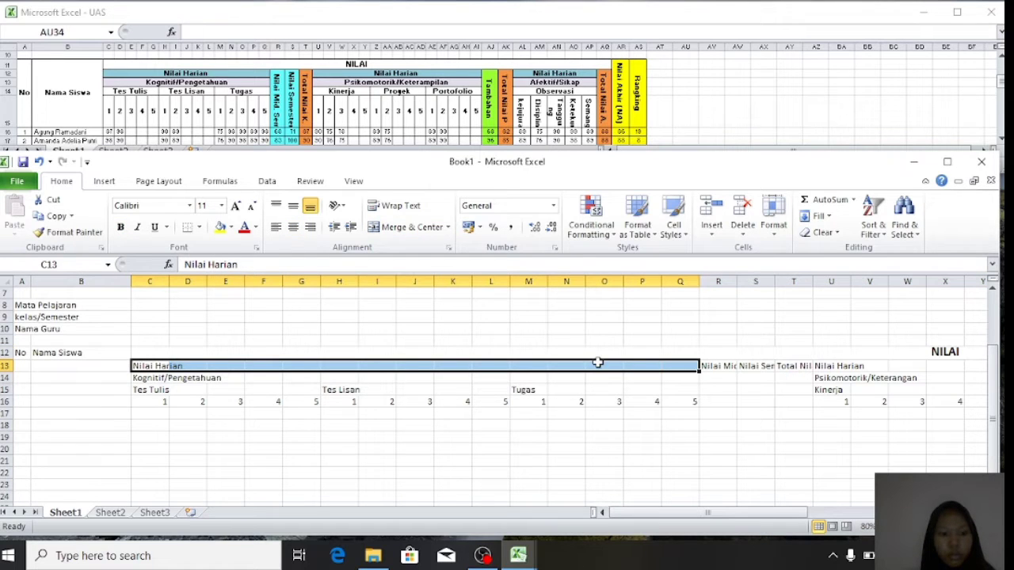
left_click(396, 227)
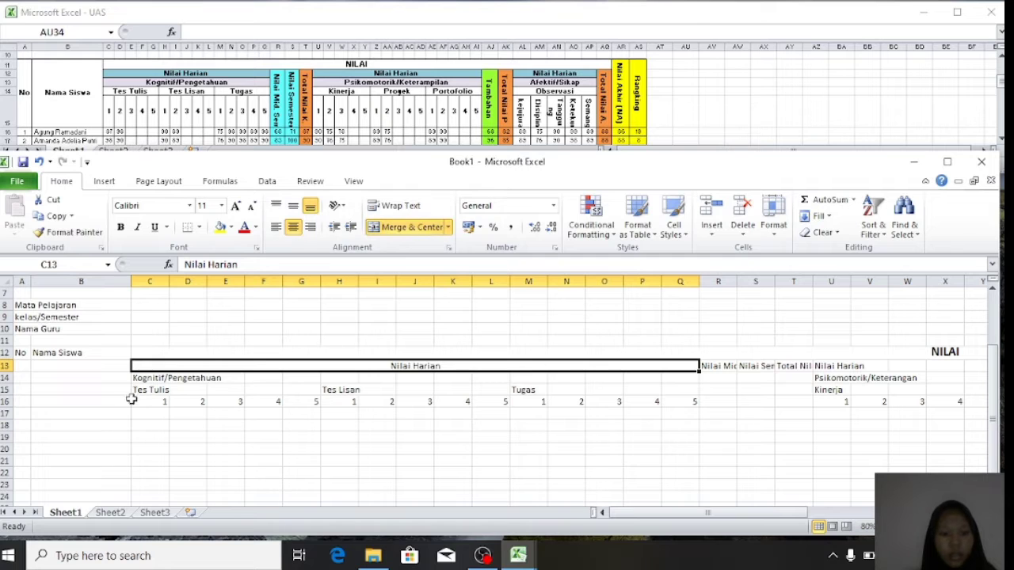
left_click_drag(141, 379, 694, 382)
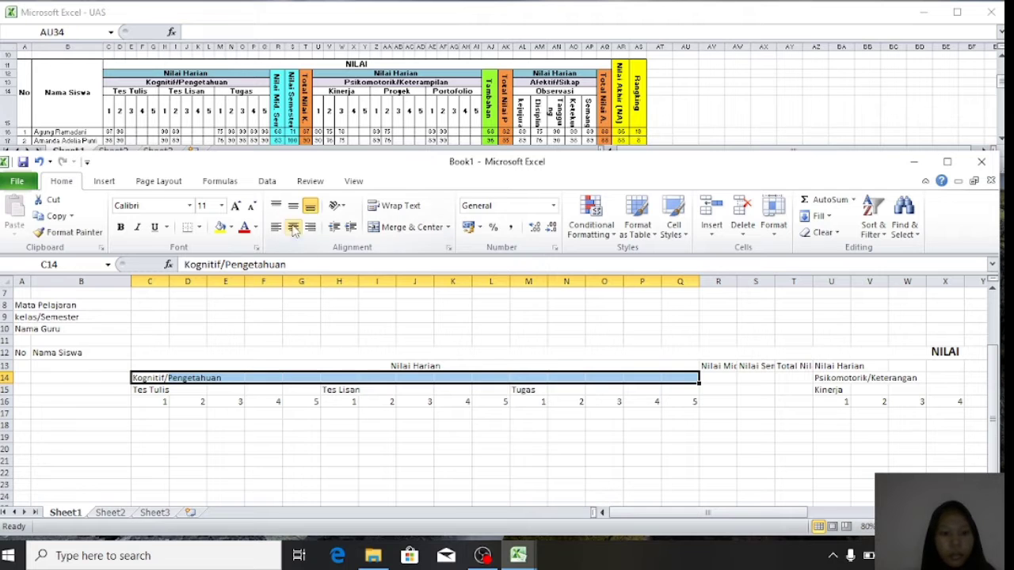
left_click(412, 226)
- Merge and centre Tes Tulis, Tes Lisan and Tugas in row 15, then narrow column C
left_click_drag(163, 389, 697, 390)
left_click(412, 227)
left_click(411, 226)
left_click(412, 226)
left_click(162, 402)
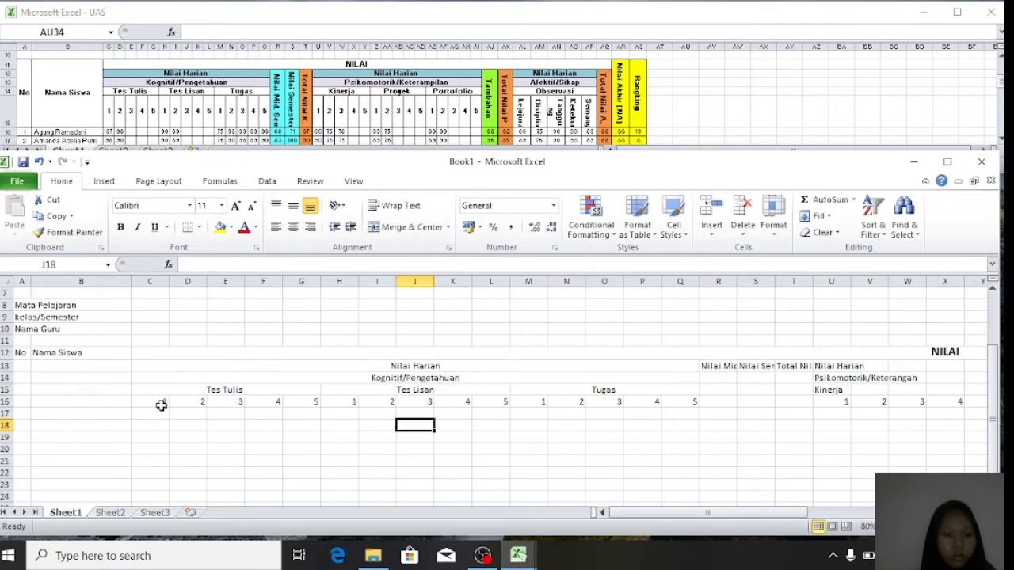
left_click_drag(167, 282, 153, 282)
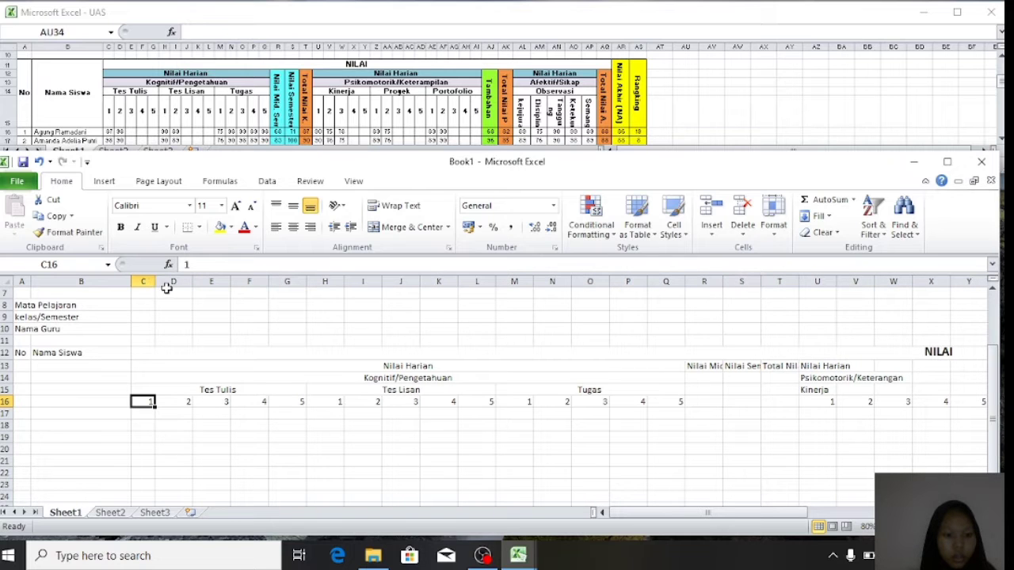
- Drag the numbered score columns C through O down to about 30 pixels wide each
left_click_drag(155, 282, 164, 285)
left_click_drag(201, 284, 181, 284)
left_click_drag(218, 284, 197, 283)
mouse_move(264, 285)
left_mouse_down()
mouse_move(237, 284)
mouse_move(256, 284)
left_mouse_up()
left_click(248, 377)
left_click_drag(299, 284, 275, 284)
mouse_move(370, 284)
left_mouse_down()
mouse_move(346, 283)
mouse_move(382, 283)
mouse_move(364, 279)
left_mouse_up()
left_click(353, 378)
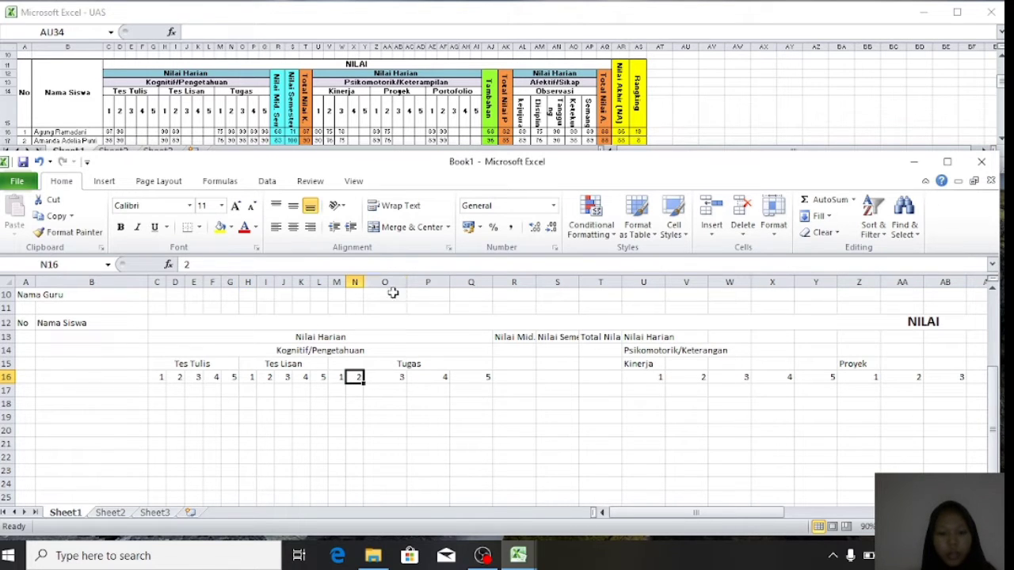
mouse_move(405, 282)
left_mouse_down()
mouse_move(379, 282)
mouse_move(415, 282)
left_mouse_up()
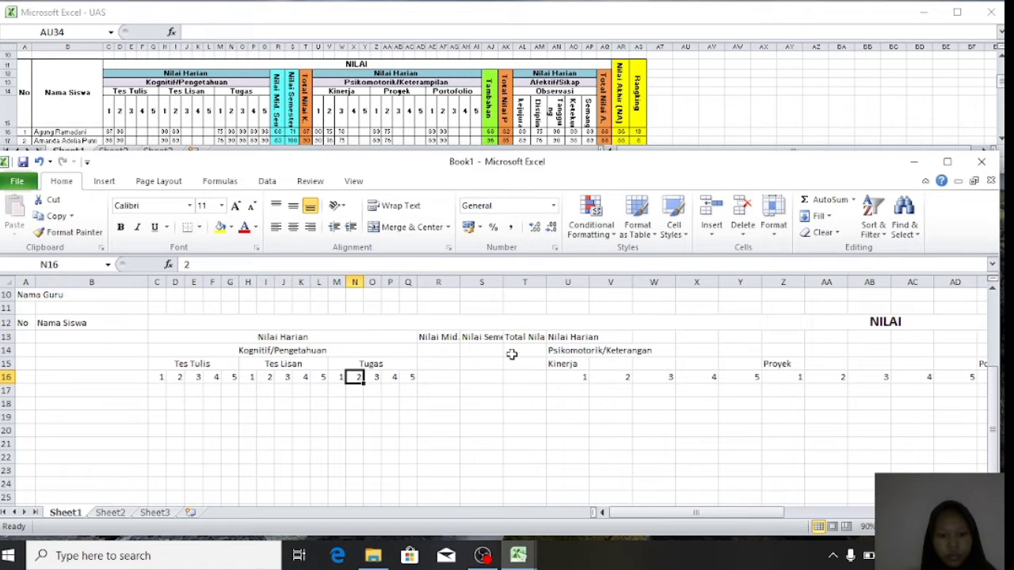
- Merge R13:R16 and S13:S16 and rotate Nilai Mid. Semester and Nilai Semester text downward
left_click_drag(438, 337, 442, 372)
left_click(410, 228)
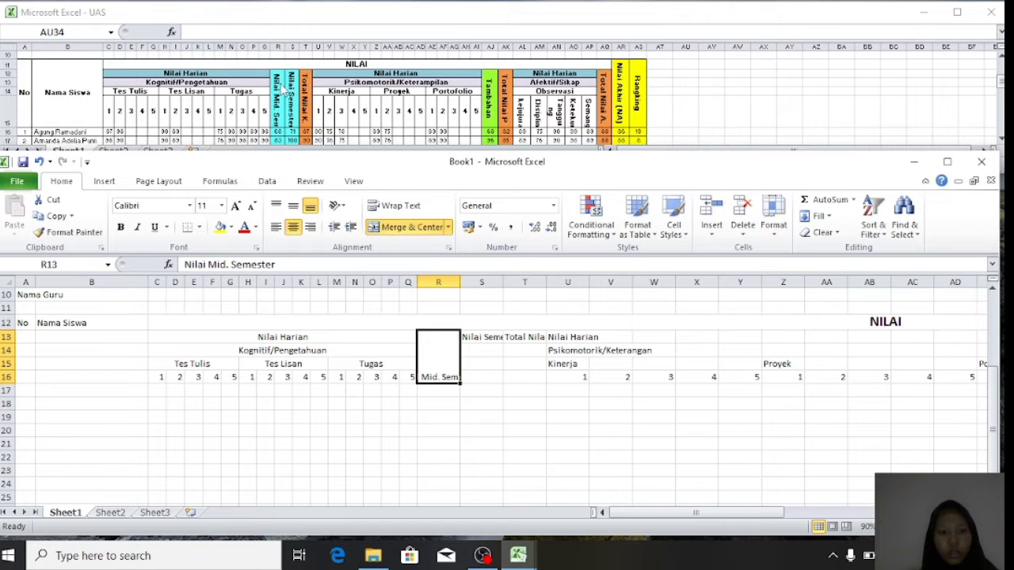
left_click(341, 206)
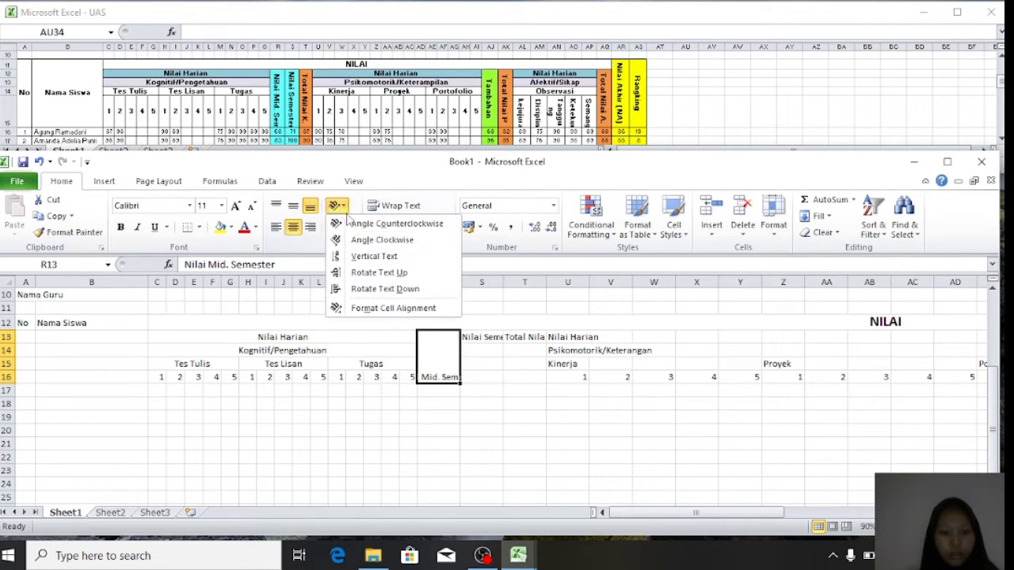
left_click(373, 289)
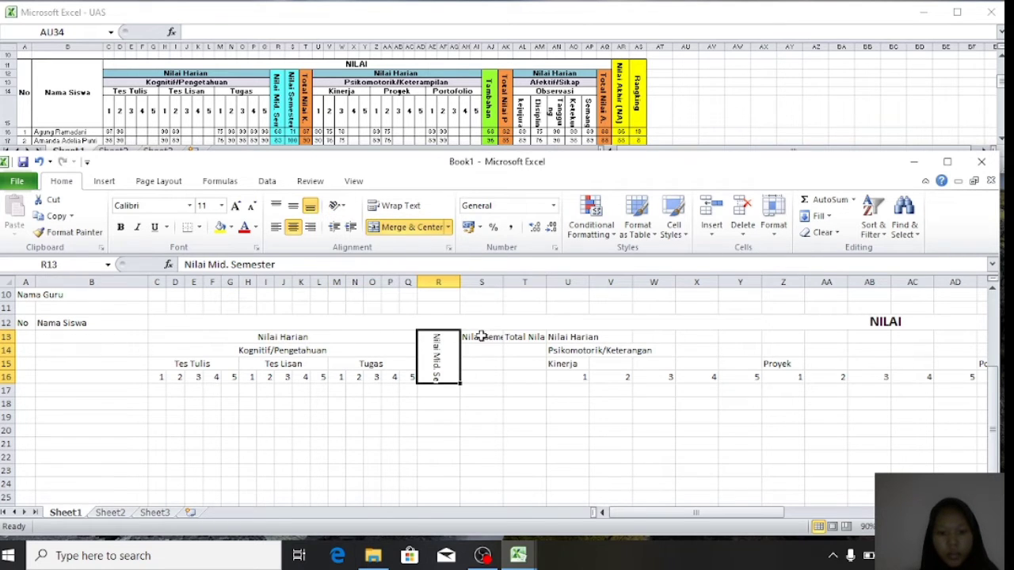
left_click_drag(481, 336, 481, 380)
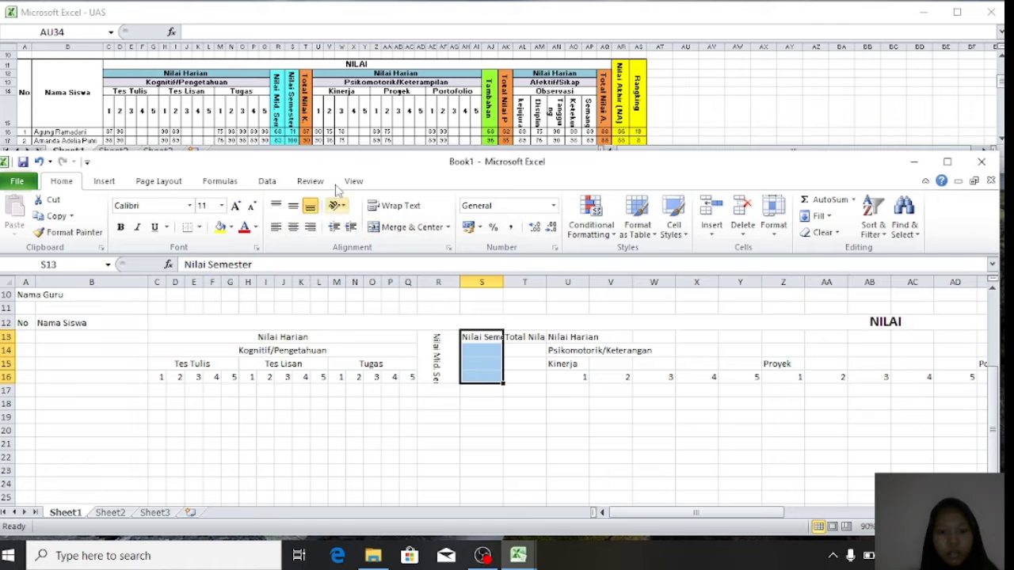
left_click(402, 230)
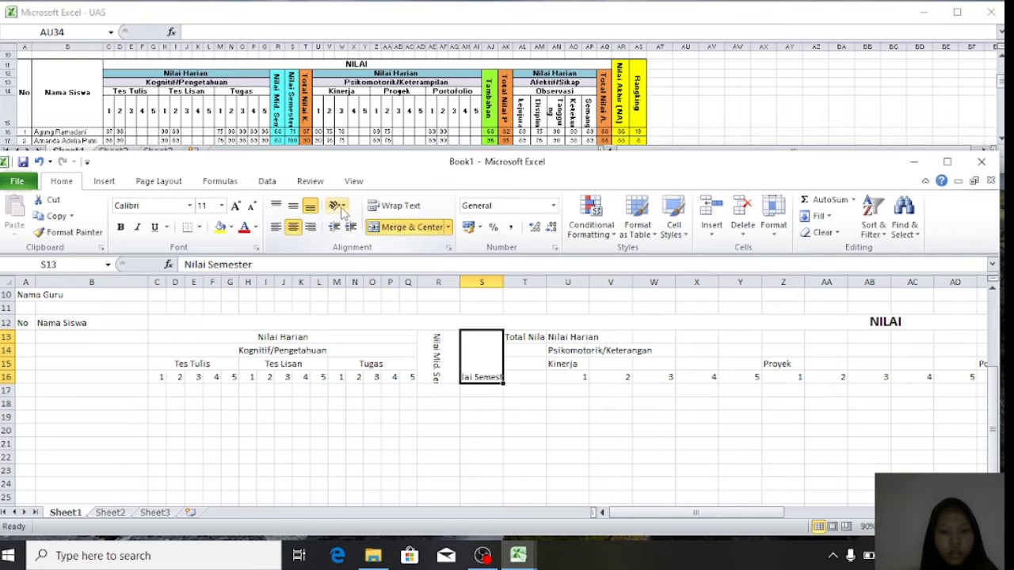
left_click(340, 206)
left_click(396, 289)
- Merge T13:T16 and rotate the Total Nilai K. text downward
left_click(519, 337)
left_click_drag(519, 337, 519, 376)
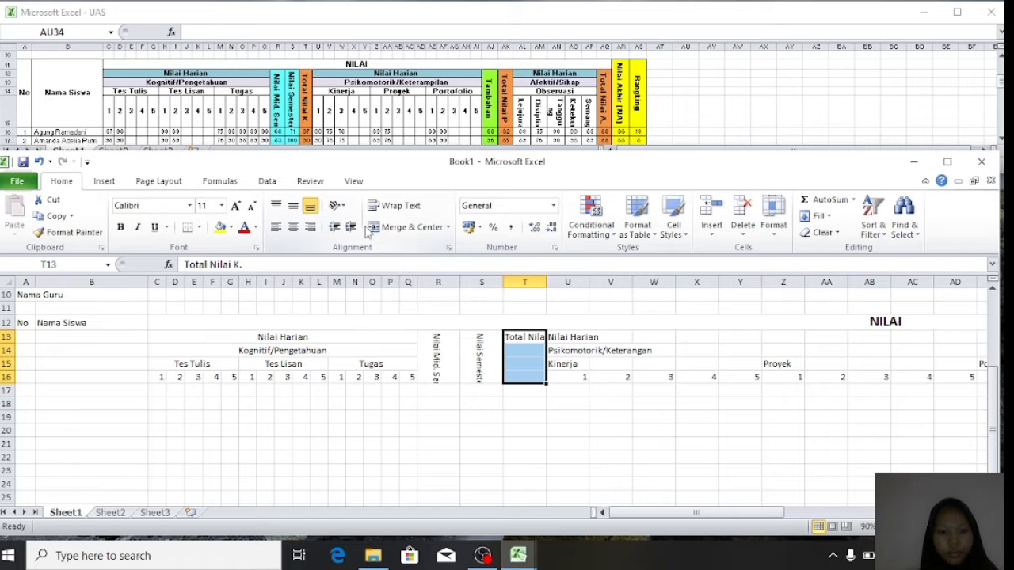
left_click(396, 230)
left_click(339, 206)
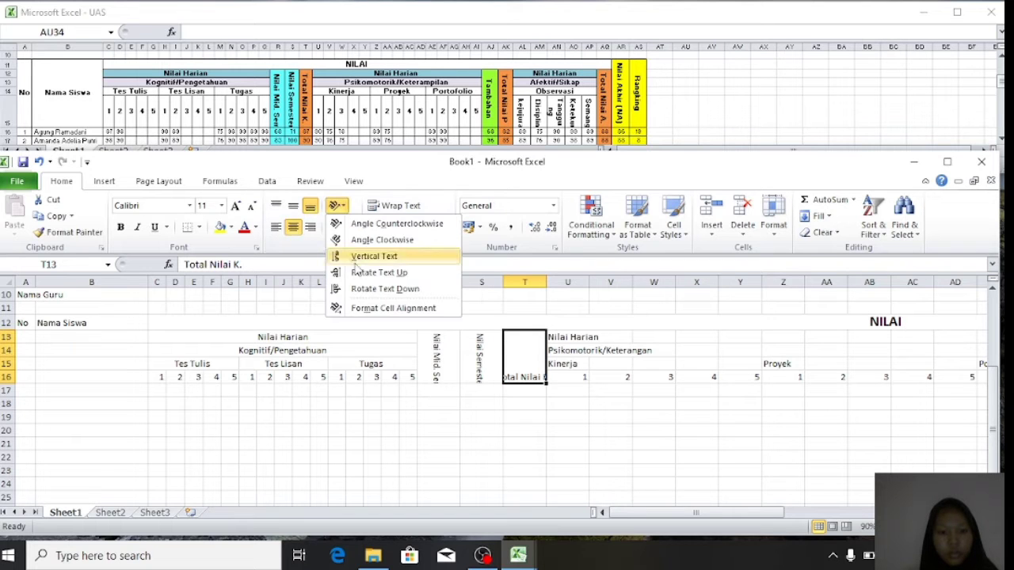
left_click(357, 290)
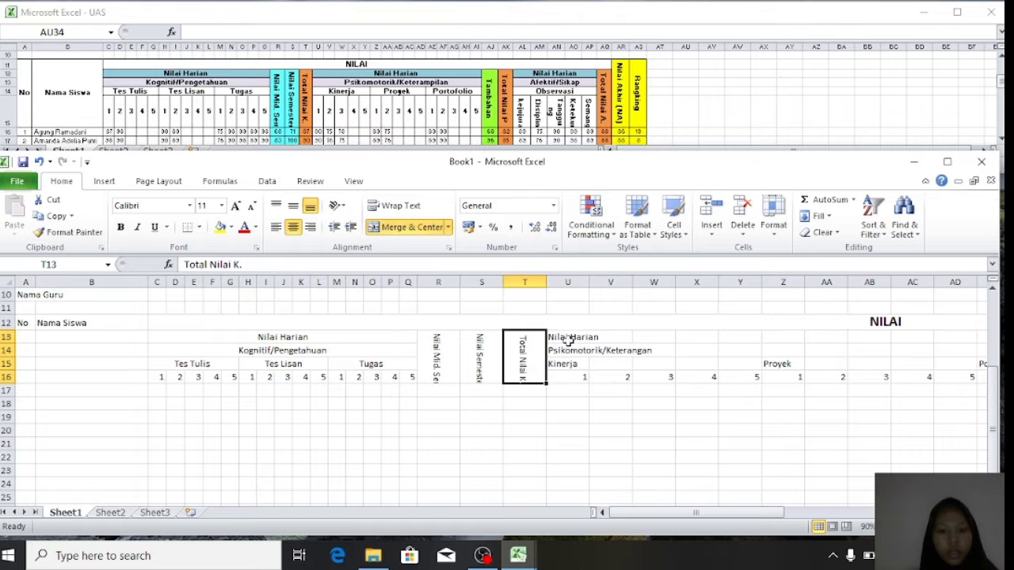
left_click_drag(568, 339, 917, 340)
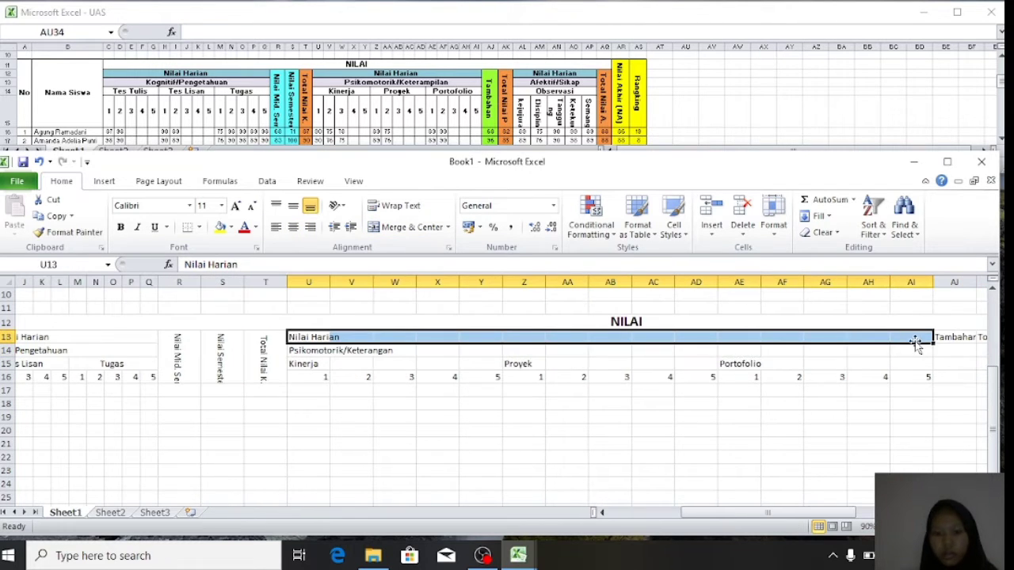
- Merge and centre Nilai Harian over U13:AI13 and Psikomotorik/Keterangan over U14:AI14
left_click(408, 227)
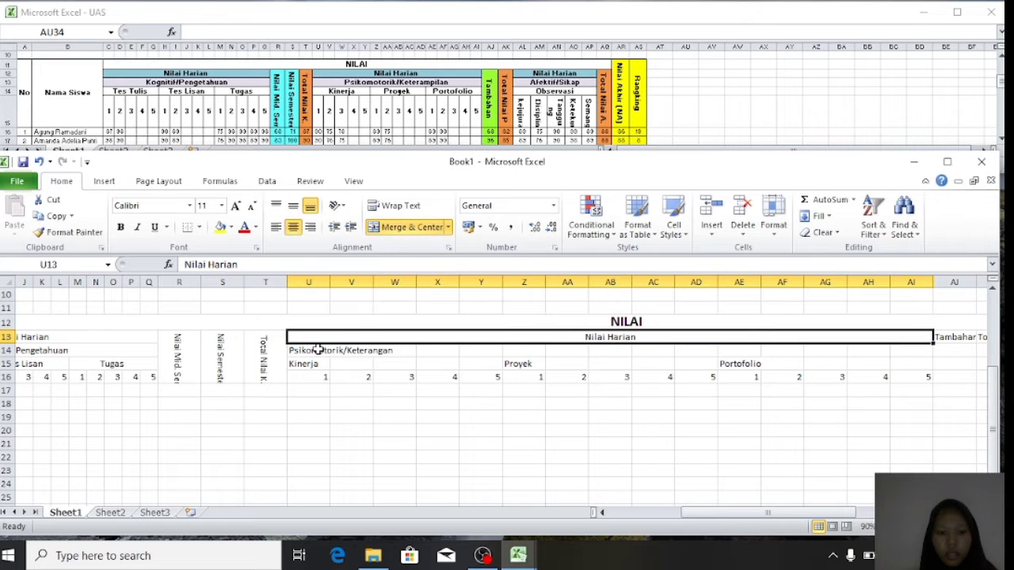
left_click_drag(317, 349, 937, 351)
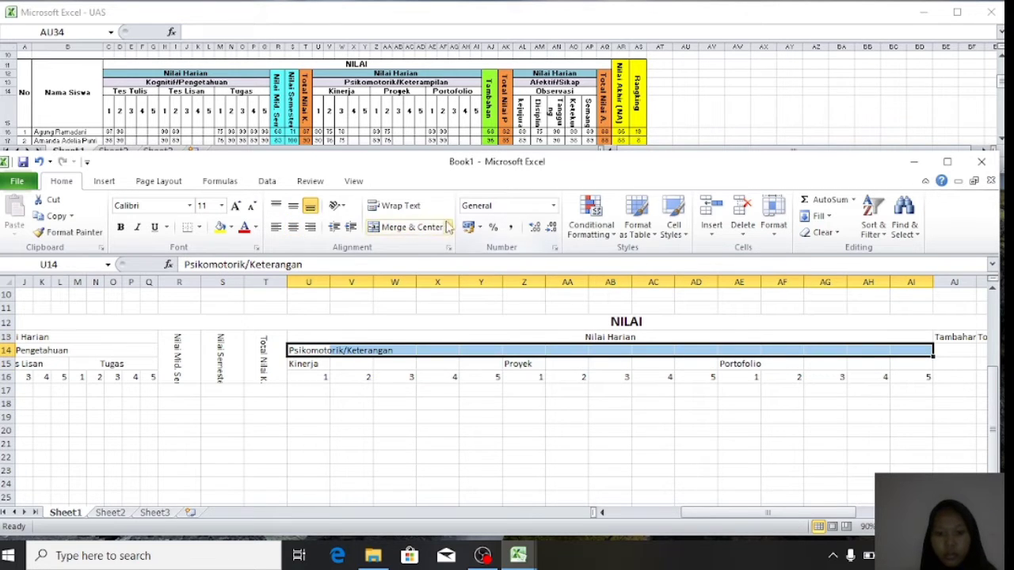
left_click(411, 227)
- Merge and centre Kinerja (U15:Y15), Proyek (Z15:AD15) and Portofolio (AE15:AI15) over their columns
left_click_drag(304, 367, 484, 365)
left_click(412, 227)
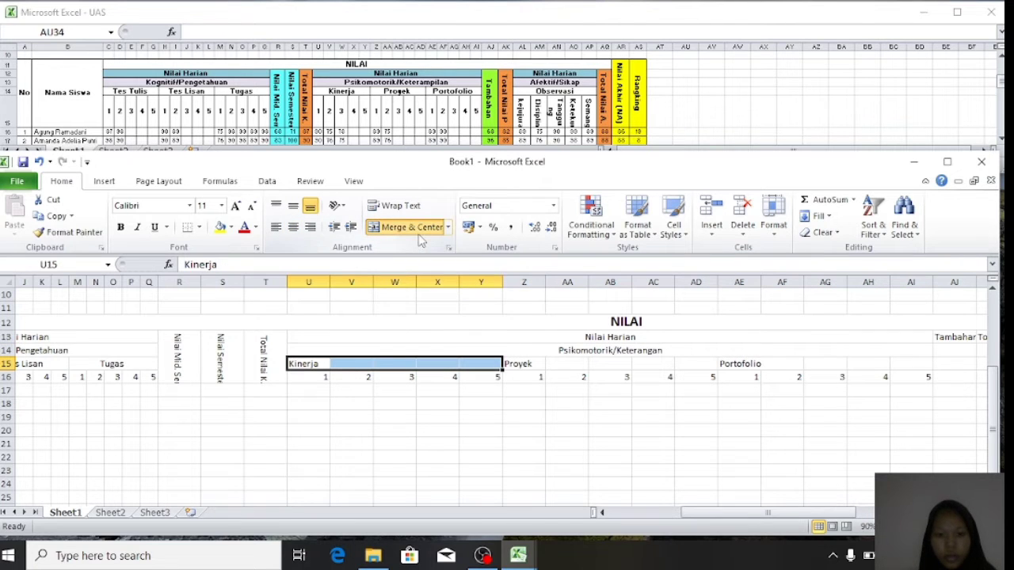
left_click_drag(525, 367, 925, 364)
left_click(419, 228)
left_click(418, 227)
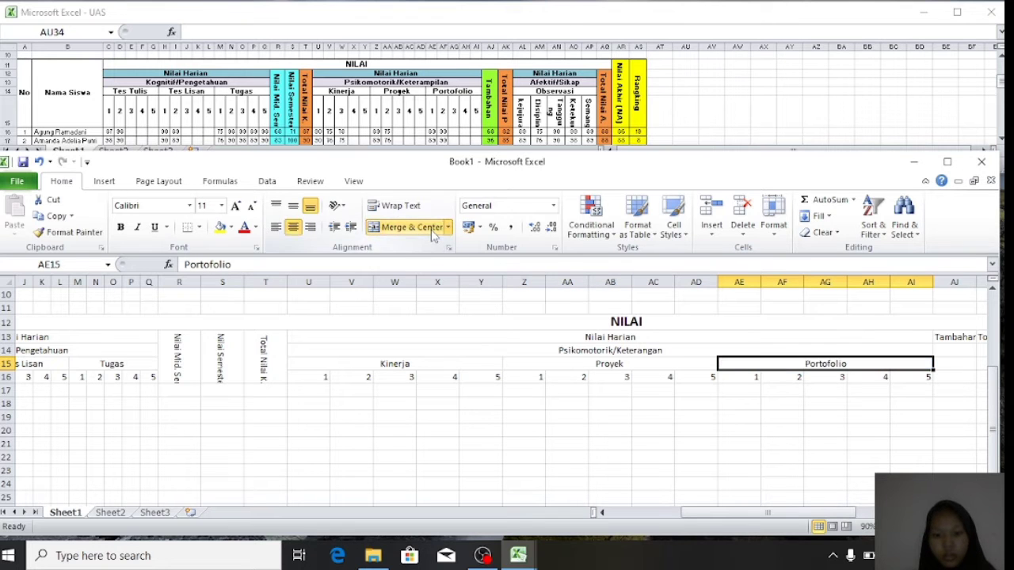
left_click(509, 427)
scroll(508, 428, "right", 6)
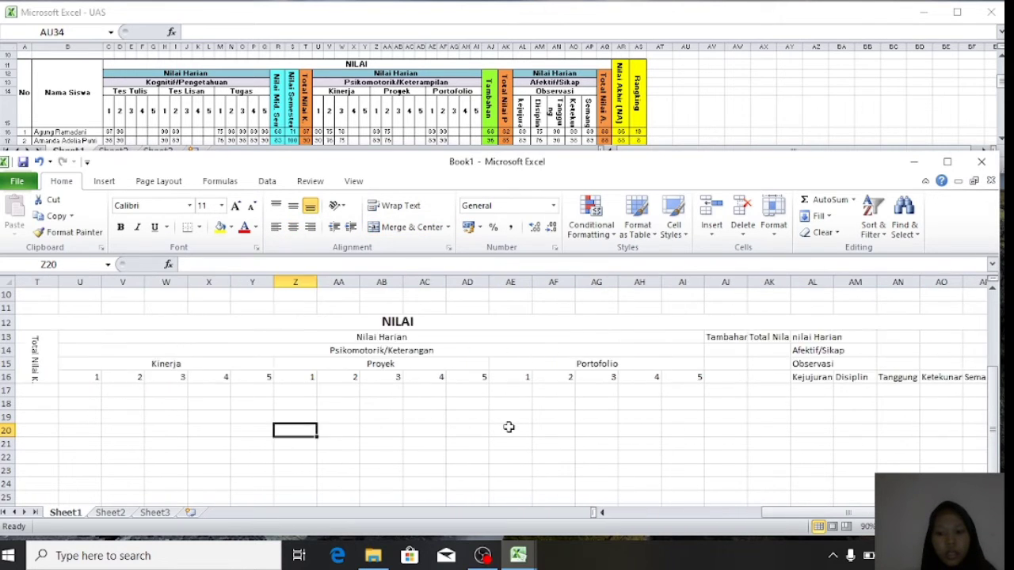
- Merge Tambahan (AJ13:AJ16) and Total Nilai P. (AK13:AK16), rotating both texts downward
left_click_drag(555, 337, 554, 377)
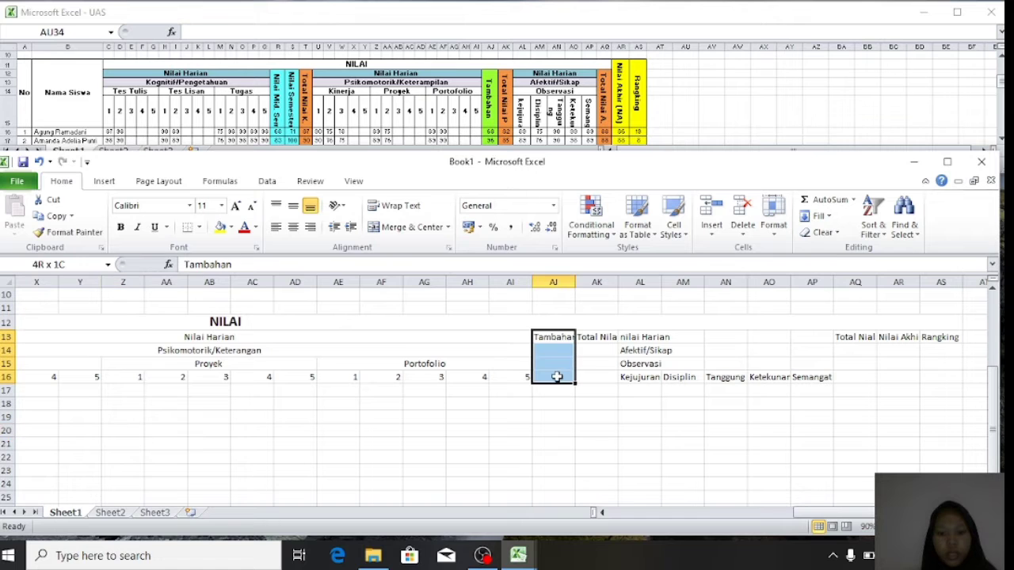
left_click(411, 227)
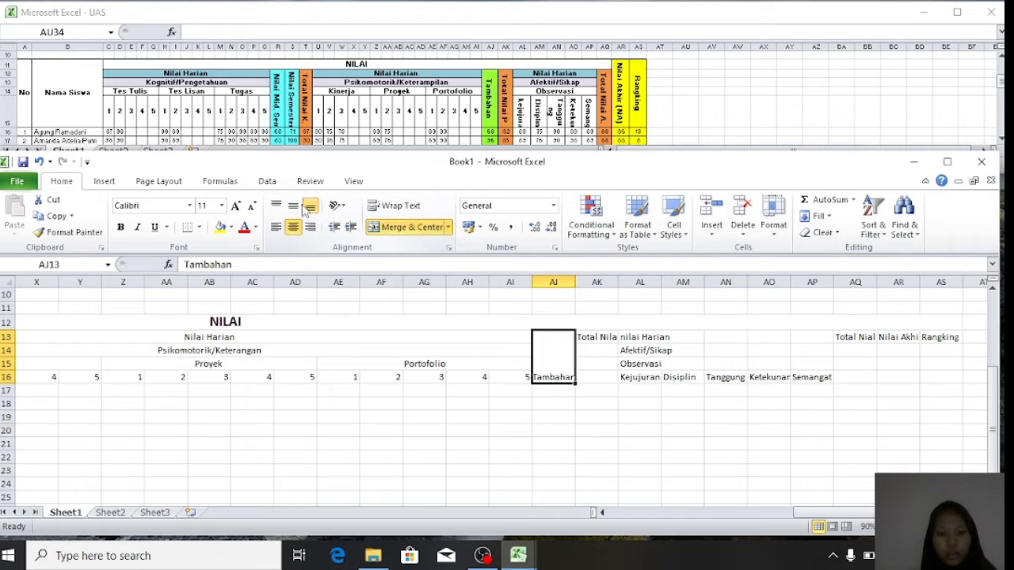
left_click(336, 206)
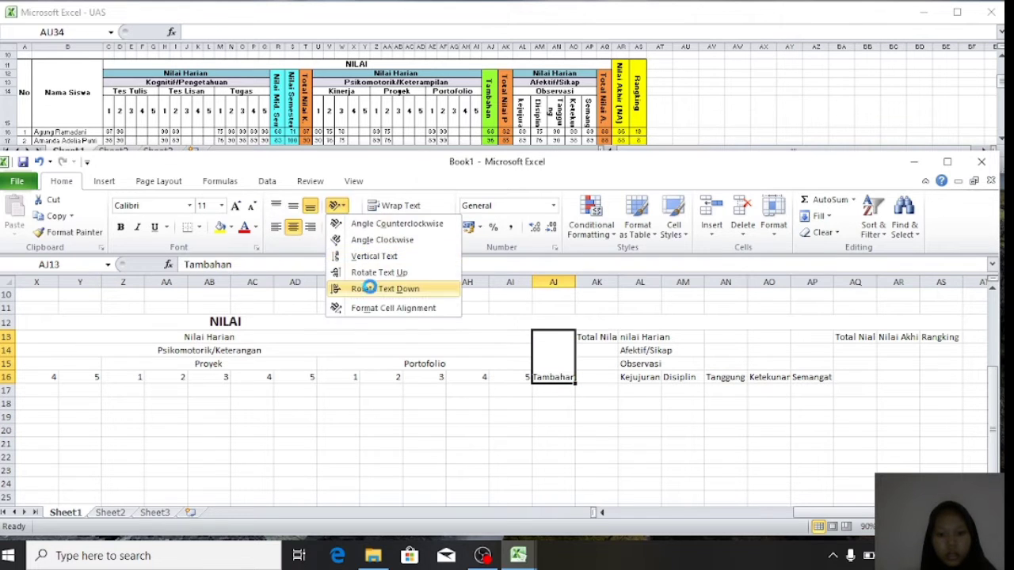
left_click(369, 288)
left_click_drag(596, 336, 596, 372)
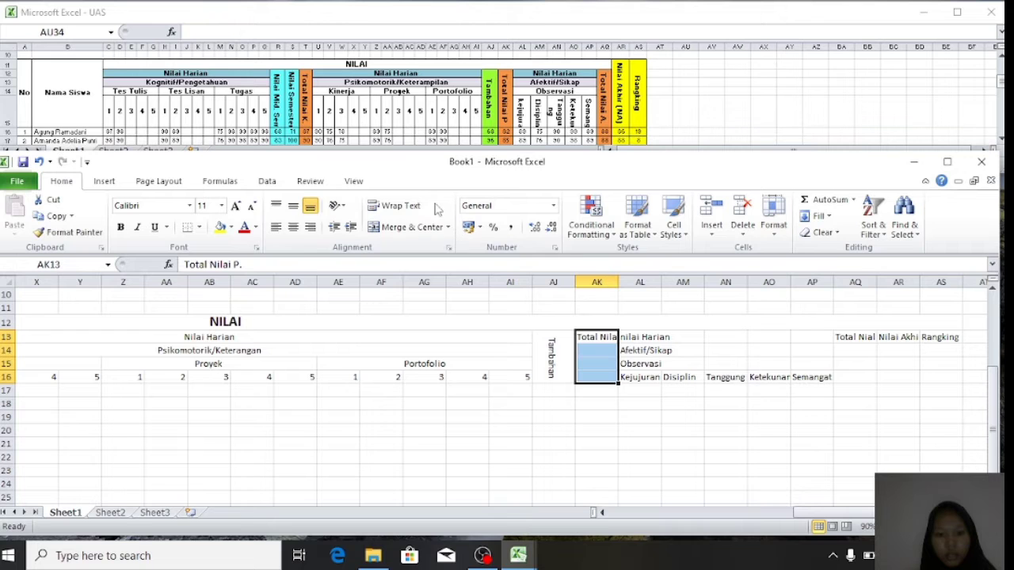
left_click(400, 227)
left_click(337, 206)
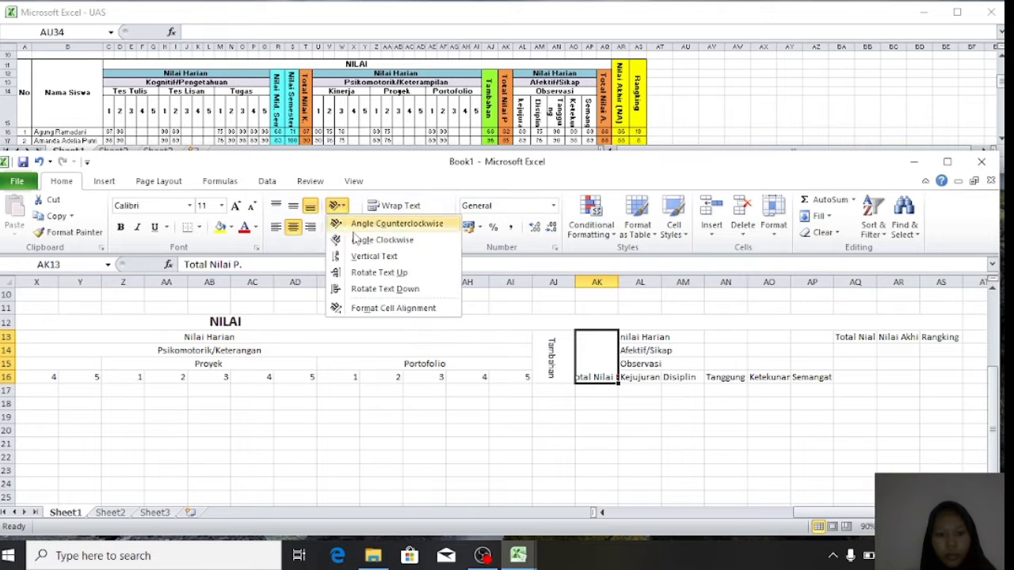
left_click(373, 289)
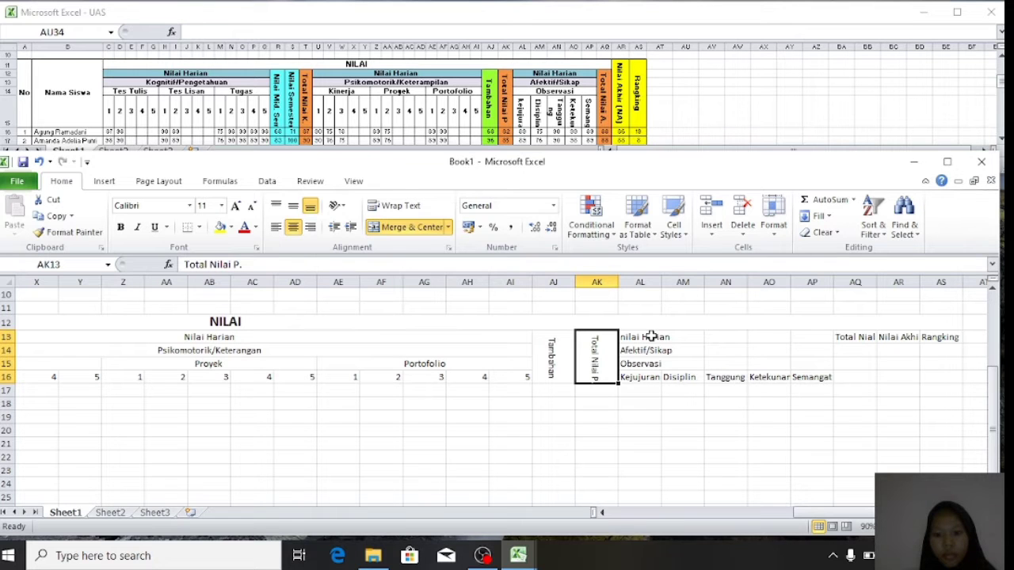
- Merge and centre nilai Harian, Afektif/Sikap and Observasi across AL–AP, and centre Kejujuran
left_click_drag(649, 337, 813, 339)
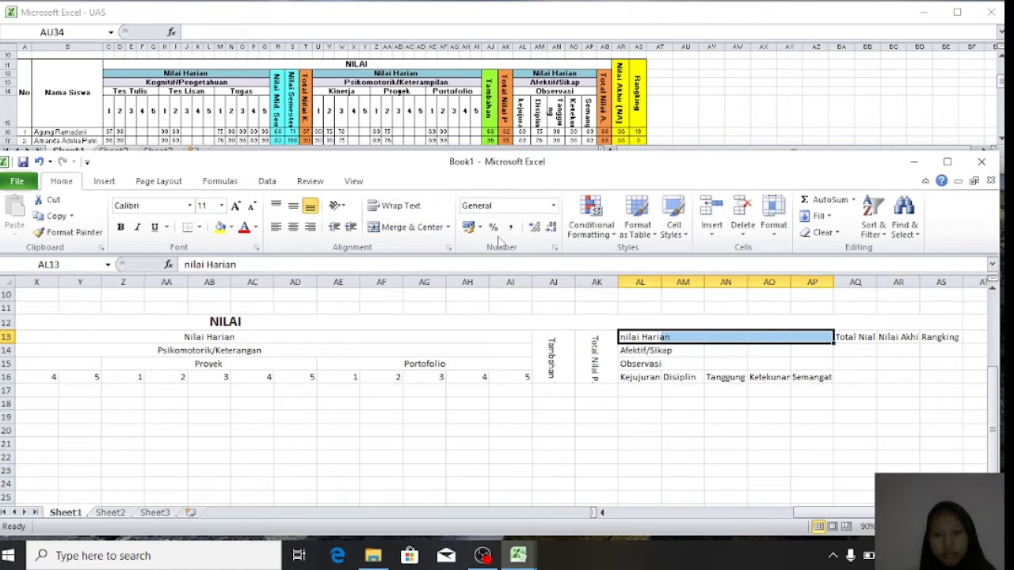
left_click(417, 228)
left_click(339, 206)
left_click(343, 207)
left_click_drag(636, 354, 804, 351)
left_click(398, 228)
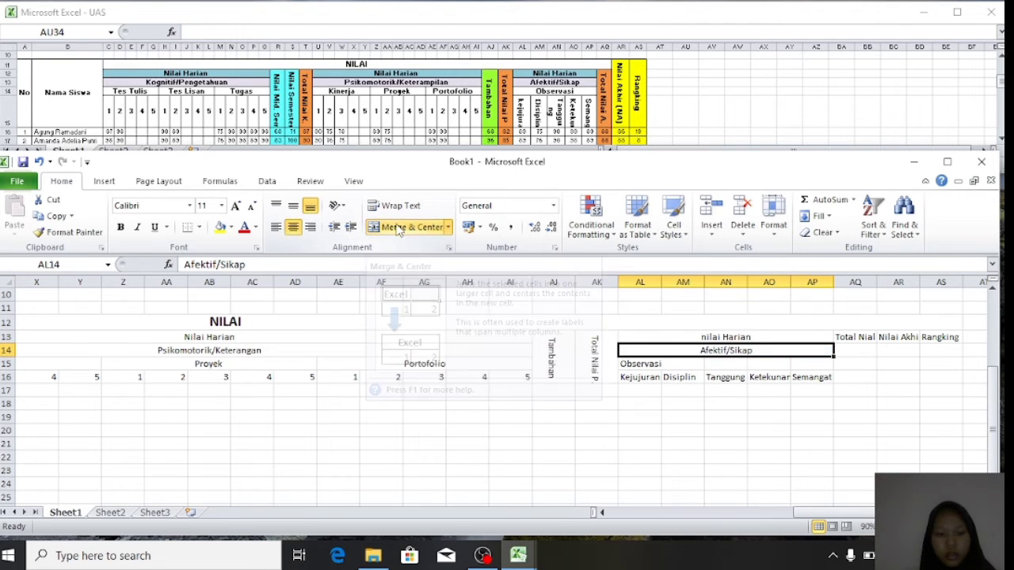
left_click(646, 364)
left_click_drag(646, 363, 801, 365)
left_click(411, 228)
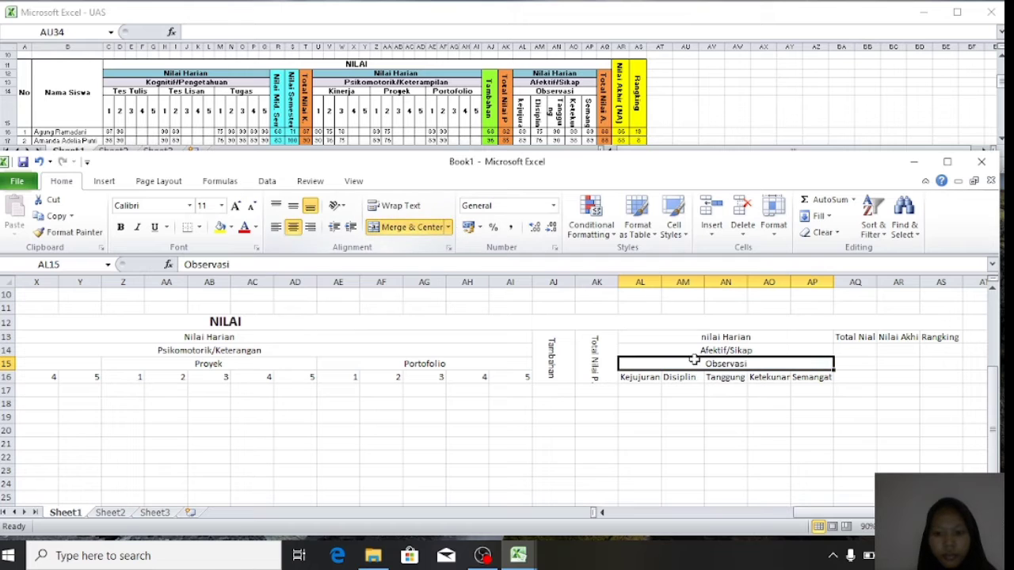
left_click(634, 377)
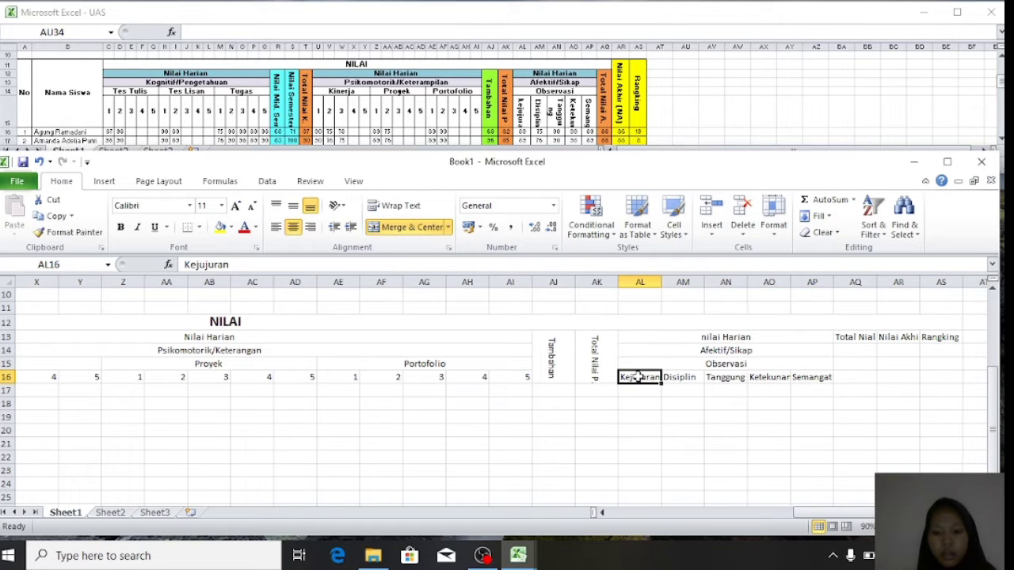
left_click(408, 227)
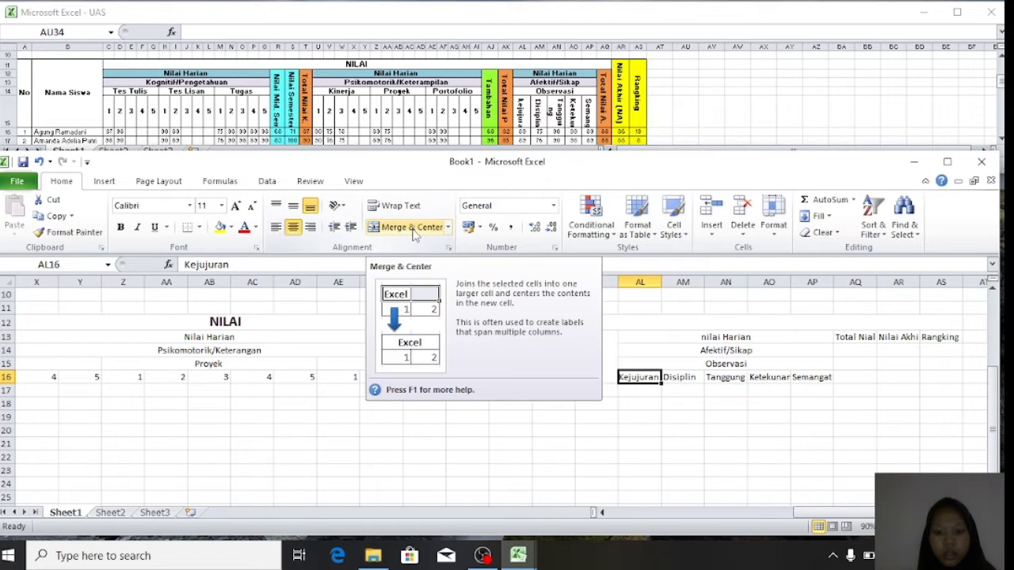
- Rotate text down for Kejujuran, Disiplin, Tanggung Jawab, Ketekunan and Semangat in row 16
left_click(343, 207)
left_click(374, 291)
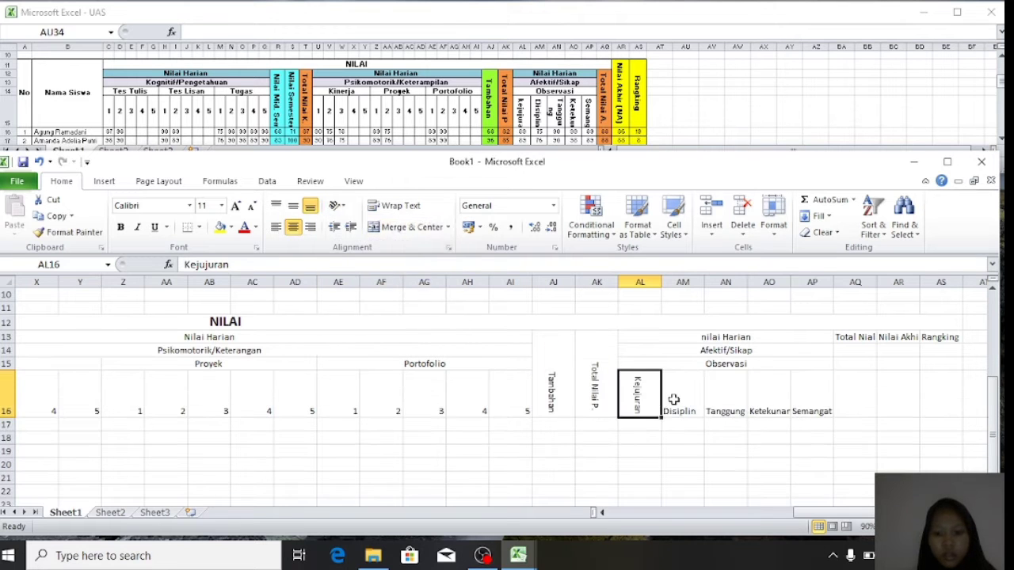
left_click(673, 400)
left_click(340, 207)
left_click(377, 291)
left_click(726, 388)
left_click(341, 207)
left_click(376, 291)
left_click(769, 389)
left_click(341, 207)
left_click(778, 415)
left_click(341, 207)
left_click(379, 290)
left_click(811, 404)
left_click(341, 207)
left_click(379, 288)
left_click(381, 283)
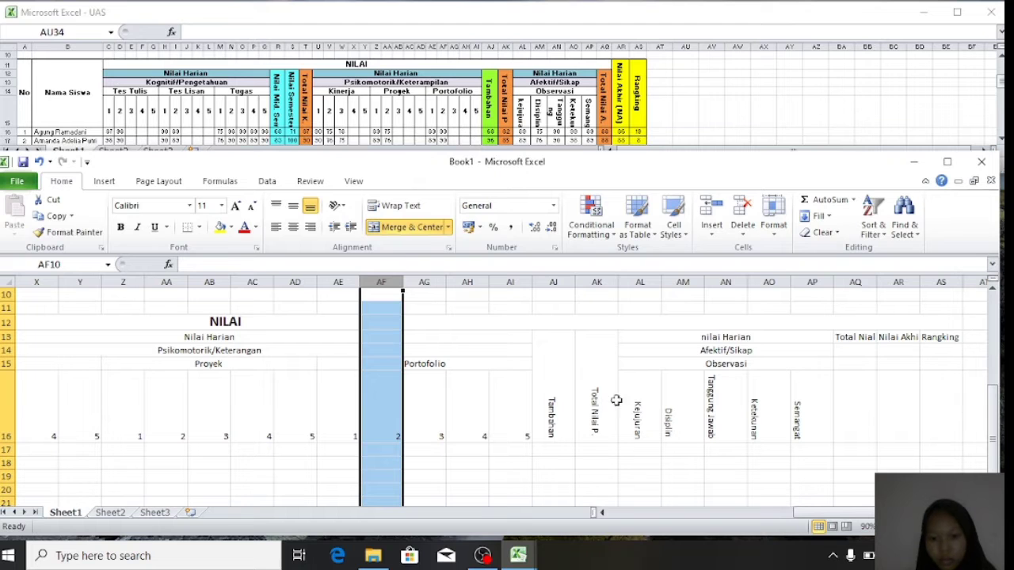
- Middle-align the Tanggung Jawab, Ketekunan and Semangat labels in AN16:AP16
left_click(714, 402)
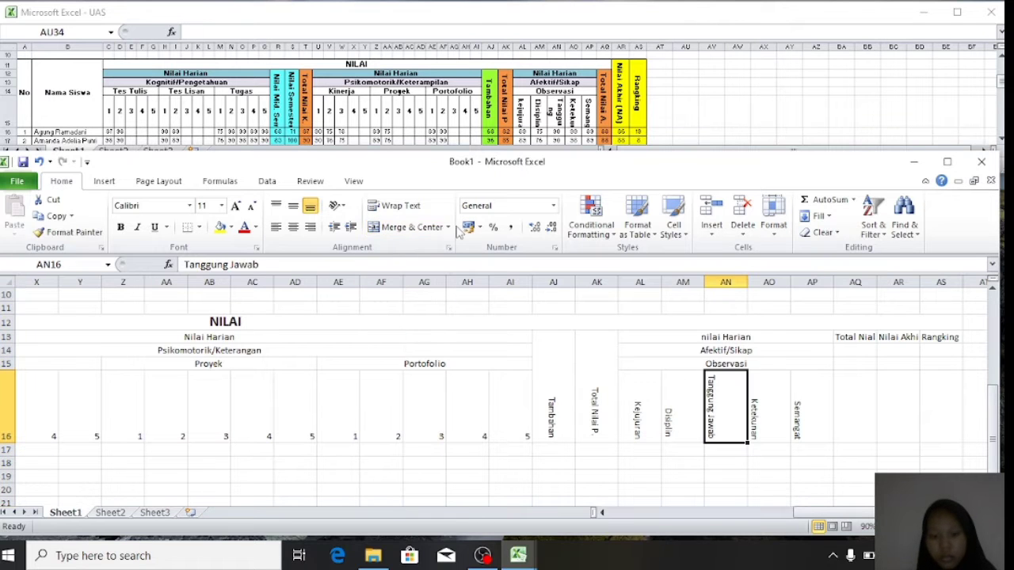
left_click(411, 207)
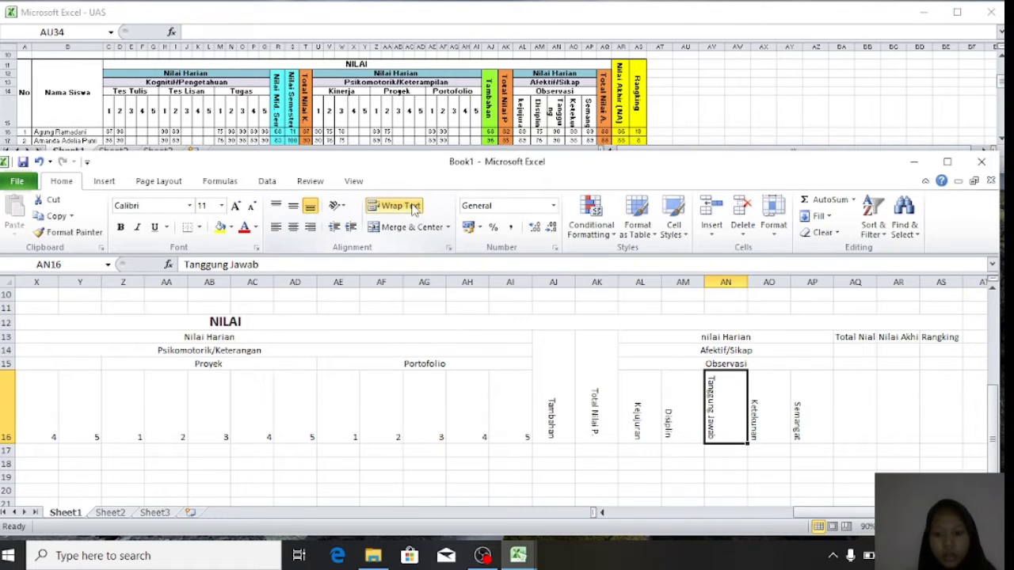
left_click(412, 207)
left_click(693, 442)
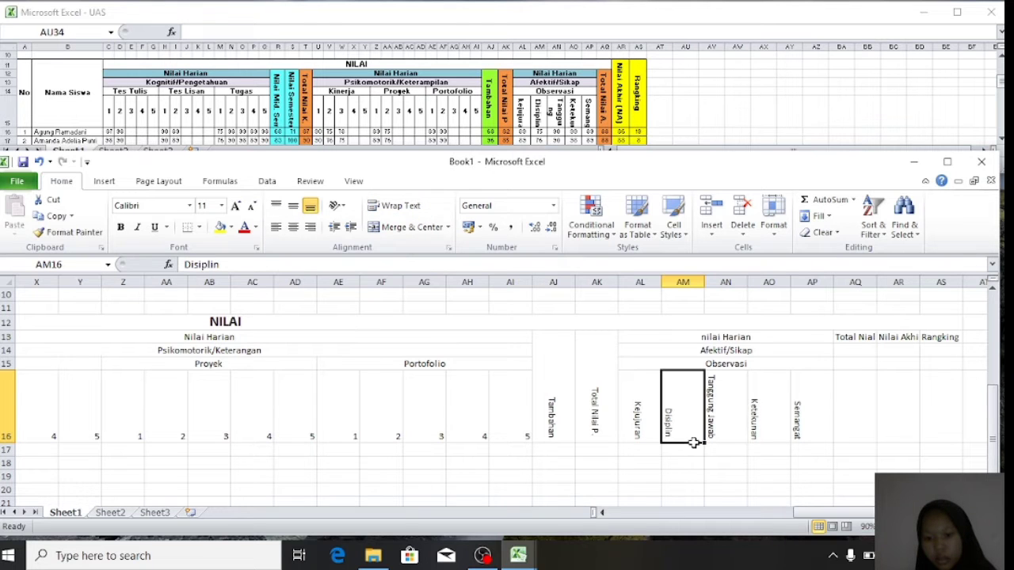
left_click_drag(733, 413, 816, 423)
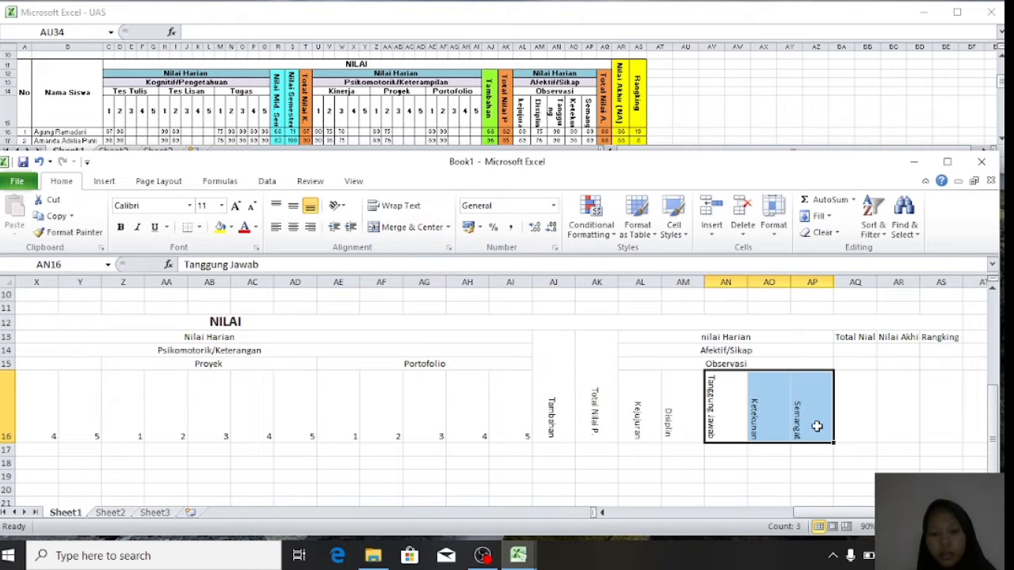
left_click(292, 208)
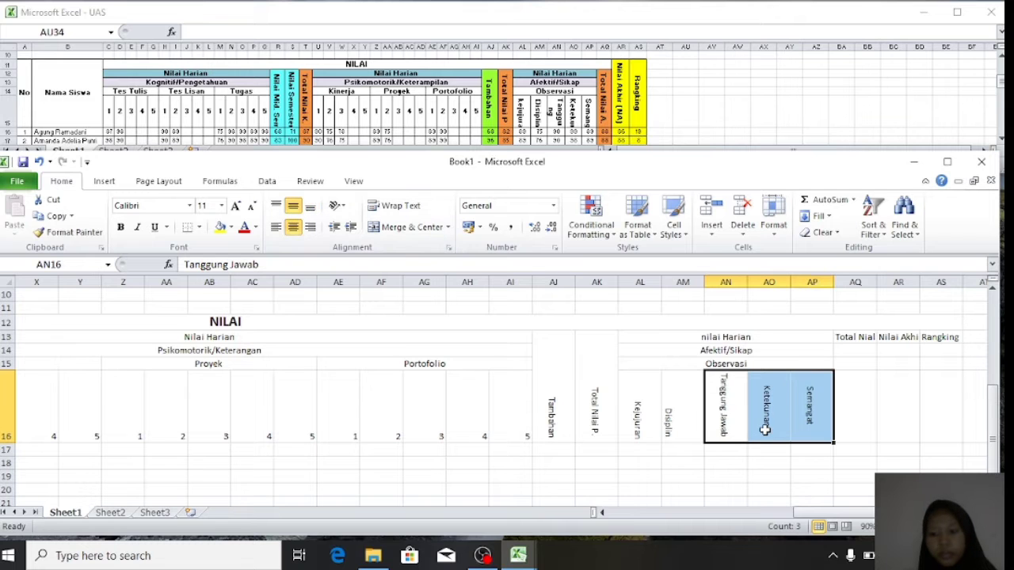
left_click(804, 337)
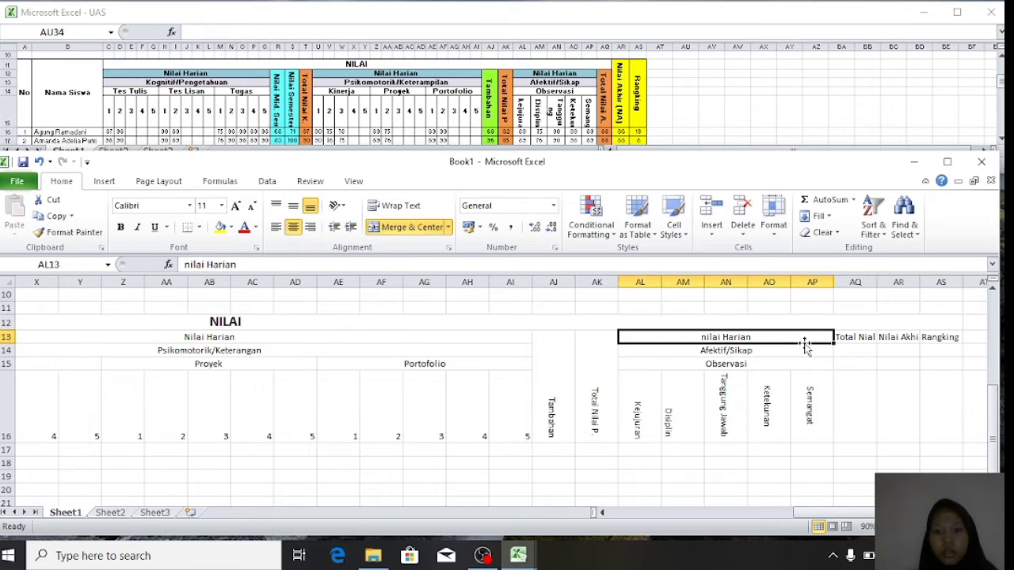
- Merge Total Niali A. over AQ13:AQ16 and rotate its text downward
left_click(862, 349)
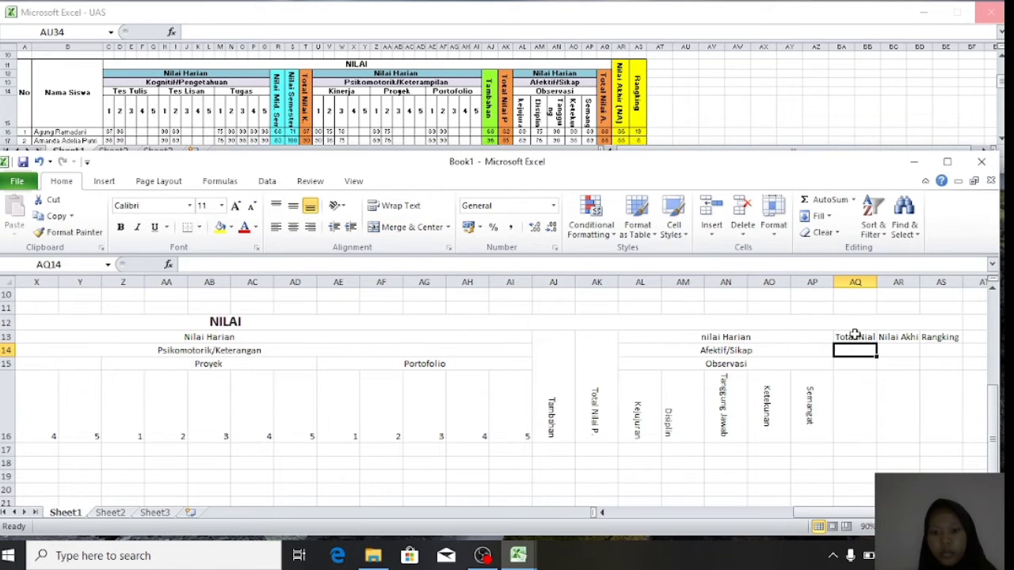
left_click_drag(855, 333, 860, 423)
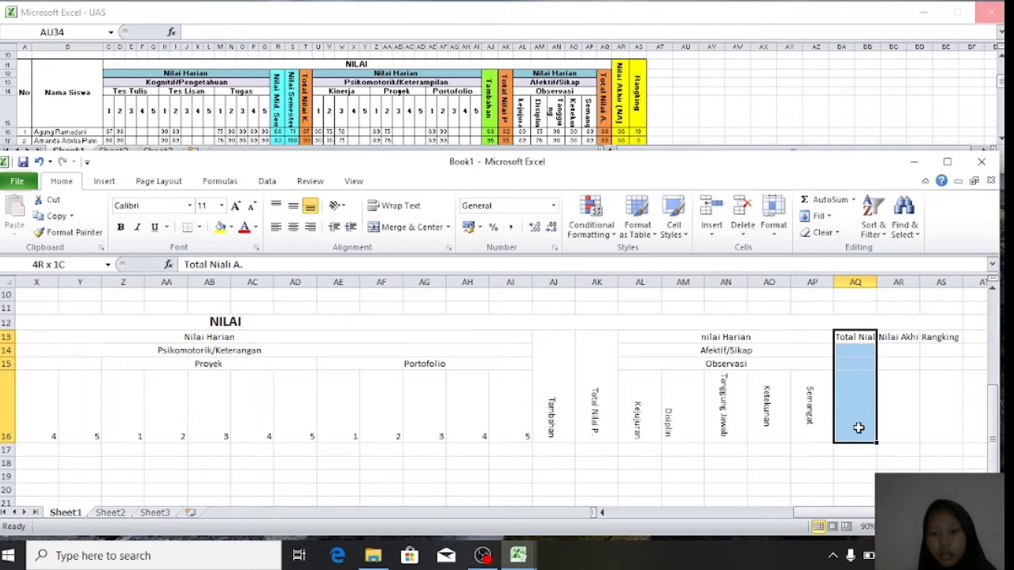
left_click(428, 228)
left_click(337, 206)
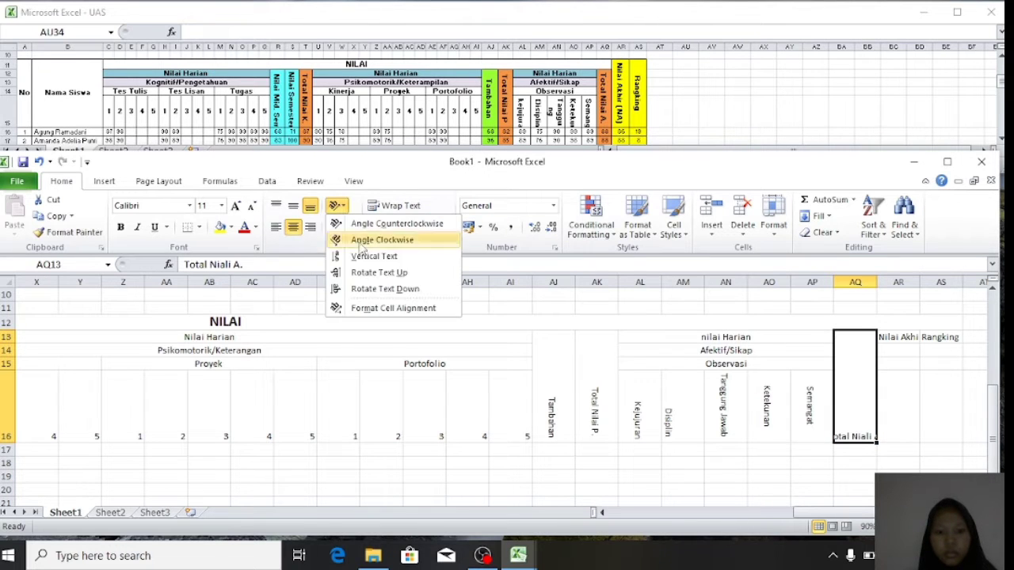
left_click(364, 289)
- Merge Nilai Akhir (NA) over AR12:AR16 with text running downward
left_click_drag(890, 339, 901, 417)
left_click(890, 348)
left_click(893, 336)
left_click(412, 226)
left_click(338, 205)
left_click(364, 288)
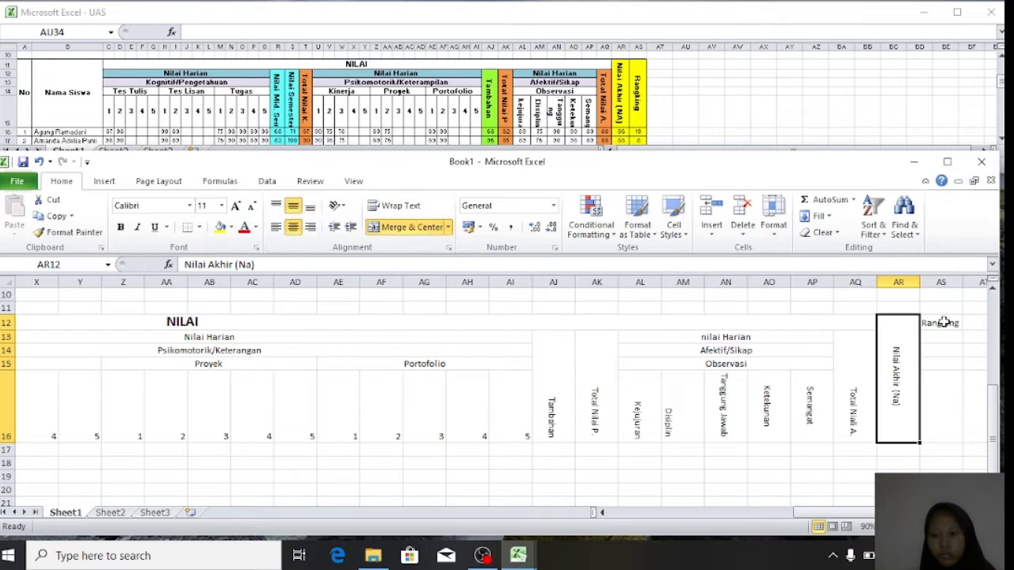
- Merge Rangking over AS12:AS16 with text running downward, then review the whole header
left_click_drag(941, 323, 941, 437)
left_click(401, 231)
left_click(338, 205)
left_click(364, 288)
left_click(683, 407)
scroll(461, 371, "down", 2)
scroll(462, 370, "down", 10)
scroll(461, 370, "up", 6)
scroll(462, 371, "up", 1)
scroll(462, 370, "left", 3)
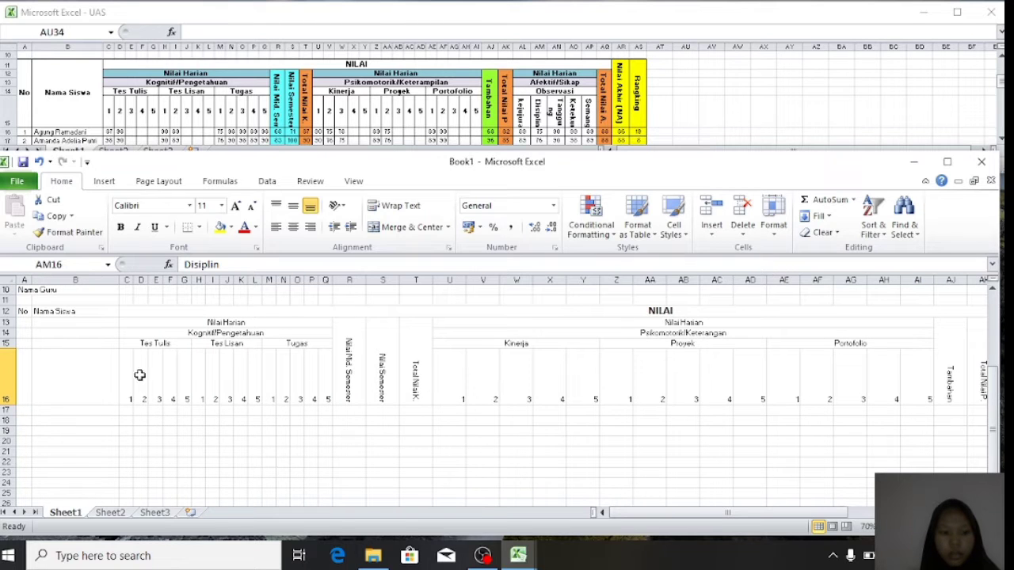
- Apply All Borders to the header block A12:AS16
left_click_drag(24, 314, 350, 344)
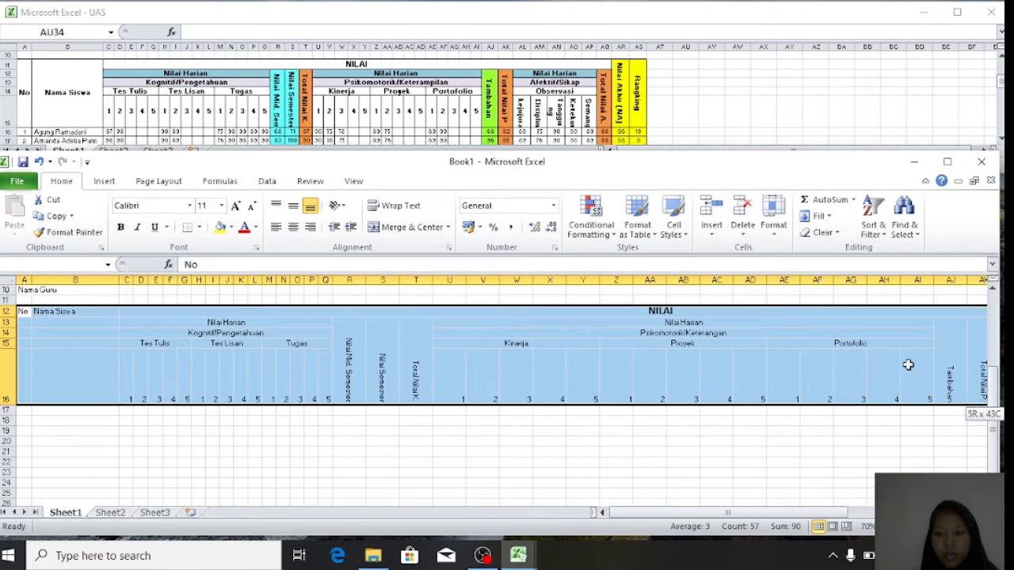
left_click_drag(990, 365, 875, 362)
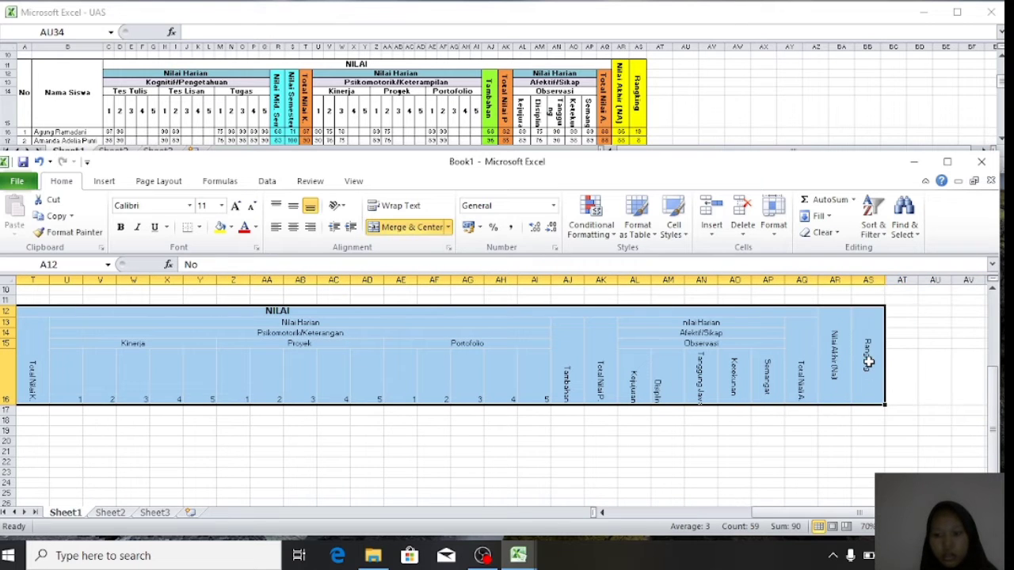
left_click(200, 228)
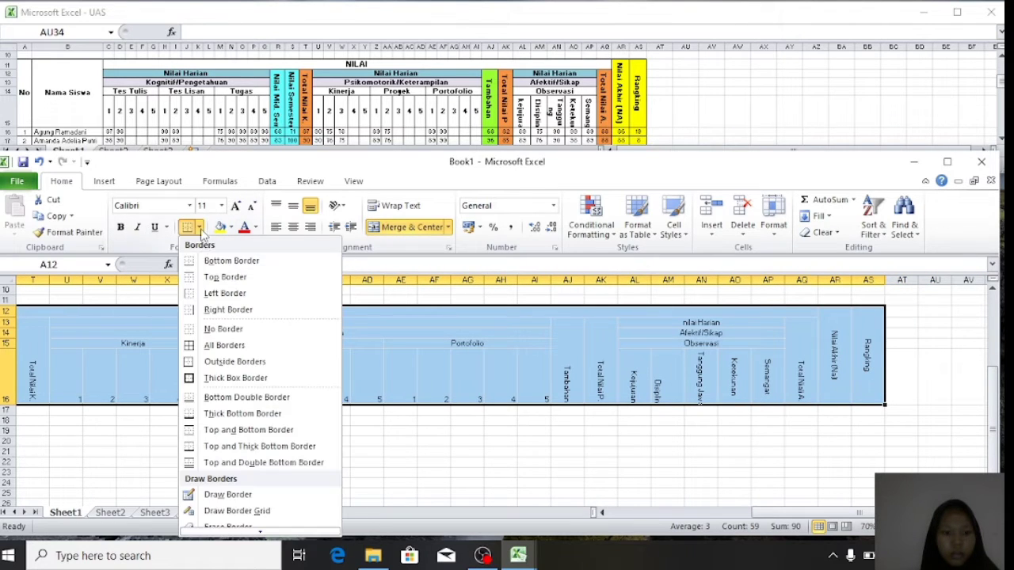
left_click(216, 347)
- Merge the remaining header cells, centring and wrapping their text
left_click_drag(127, 376, 950, 376)
left_click(293, 228)
left_click(293, 206)
left_click(394, 206)
- Narrow the score and heading columns U–AS so the whole header fits
mouse_move(291, 281)
left_mouse_down()
mouse_move(270, 280)
mouse_move(287, 281)
left_mouse_up()
left_click_drag(365, 280, 347, 281)
mouse_move(469, 281)
left_mouse_down()
mouse_move(451, 280)
mouse_move(467, 281)
left_mouse_up()
left_click_drag(500, 280, 482, 281)
left_click_drag(515, 281, 506, 281)
left_click(639, 290)
left_click_drag(735, 281, 726, 281)
left_click_drag(811, 512, 780, 512)
left_click(30, 393)
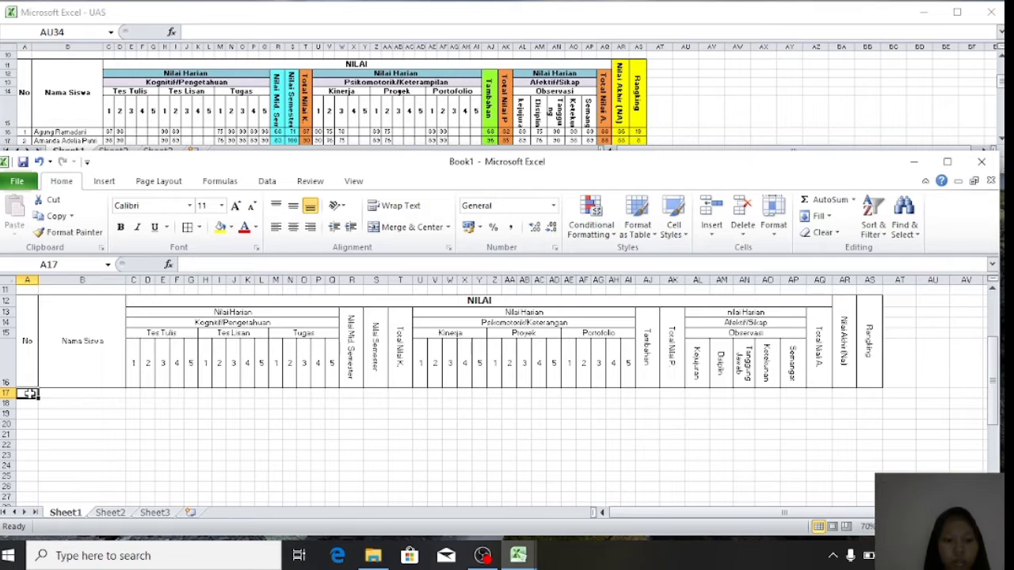
- Enter row numbers 1, 2, 3 and 4 at the top of the No column
type("1")
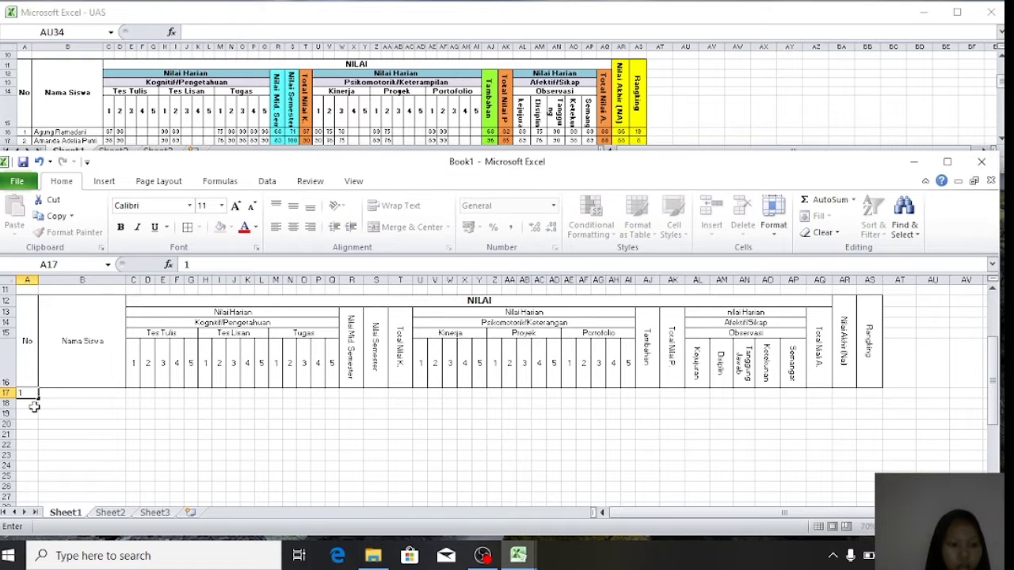
left_click(34, 407)
left_click(29, 393)
mouse_move(36, 399)
left_mouse_down()
mouse_move(45, 486)
mouse_move(29, 393)
left_mouse_up()
left_click(27, 404)
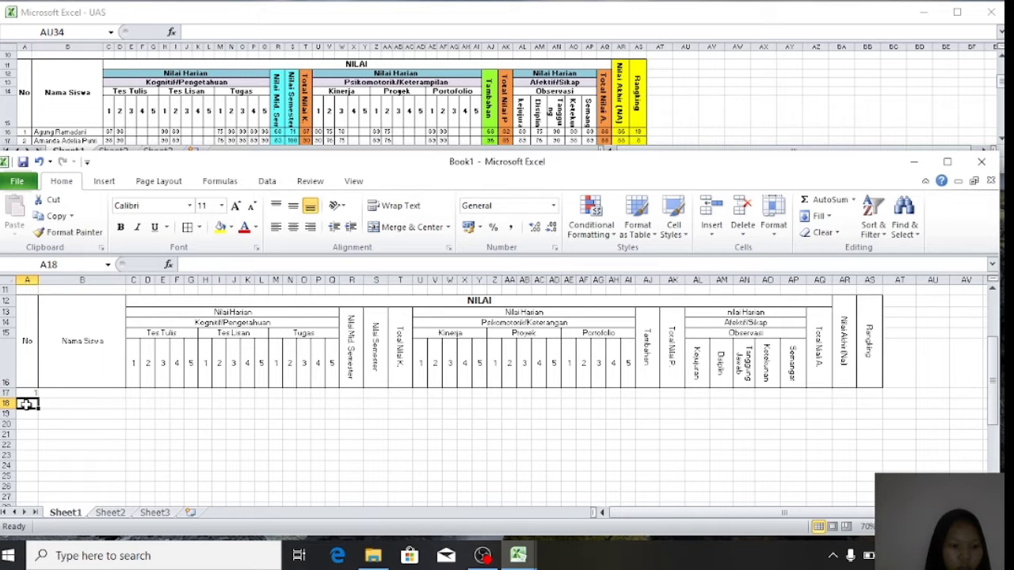
type("2")
left_click(30, 412)
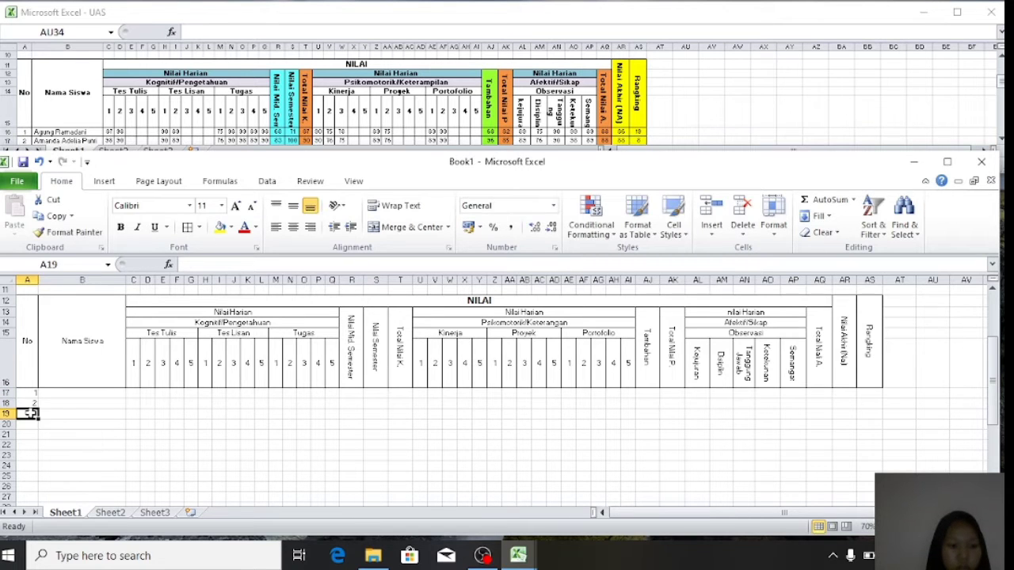
type("3")
key("Return")
type("4")
key("Return")
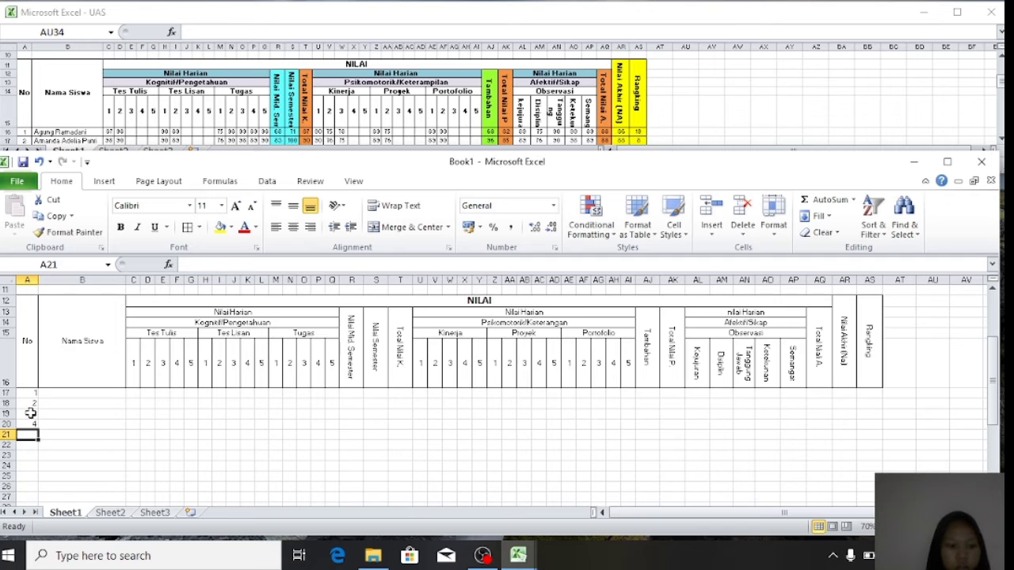
- Fill the No column down to 30 for rows 17–46 and centre the numbers
left_click_drag(31, 397, 28, 491)
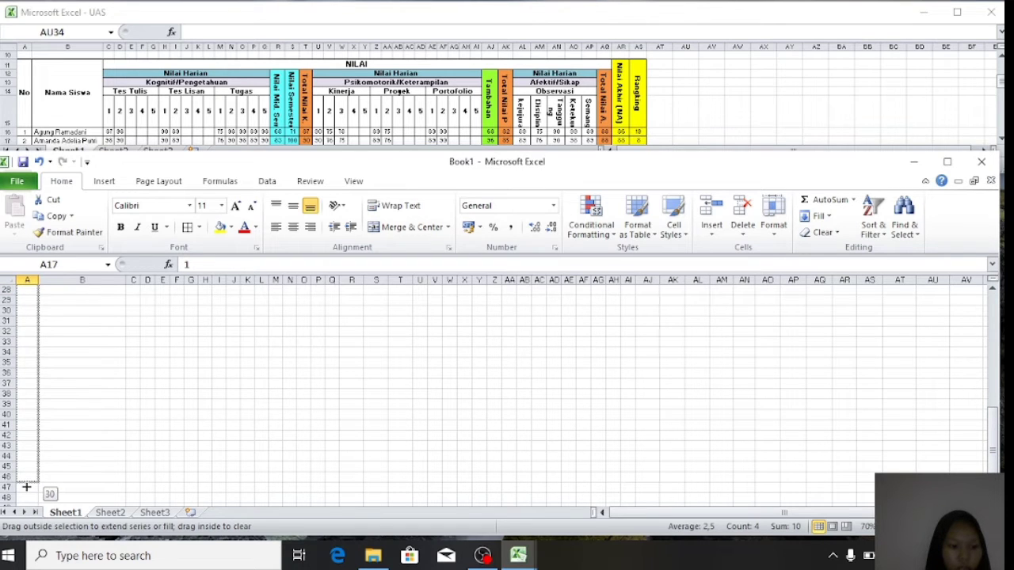
left_click_drag(26, 489, 26, 488)
scroll(40, 331, "up", 4)
scroll(40, 331, "up", 2)
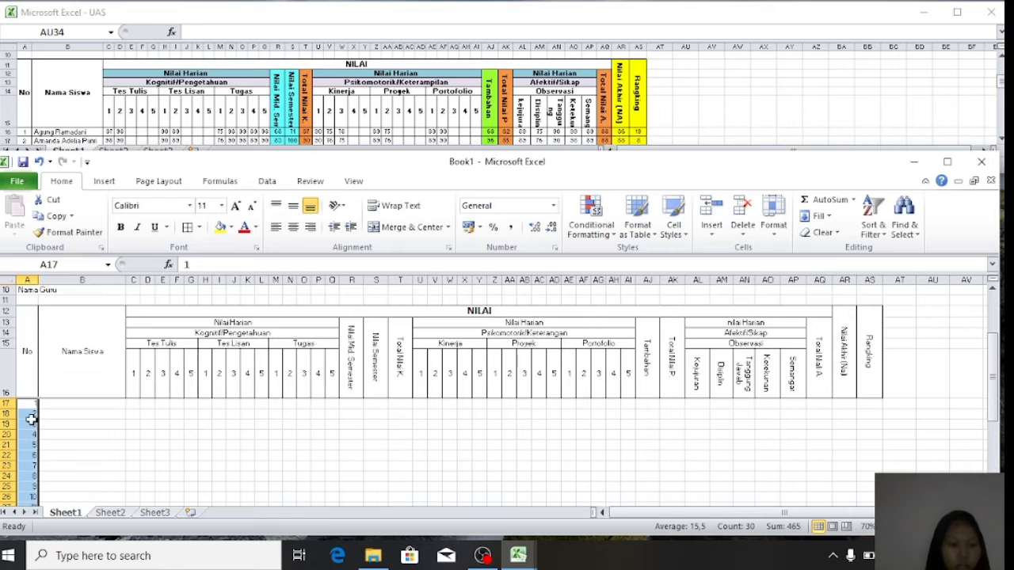
scroll(30, 430, "down", 5)
scroll(30, 430, "up", 3)
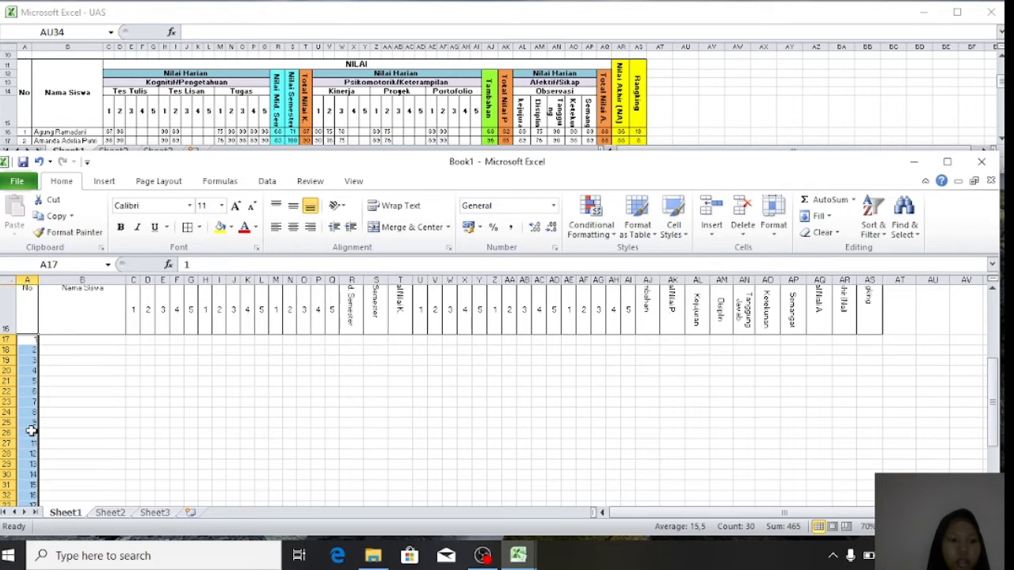
left_click(293, 228)
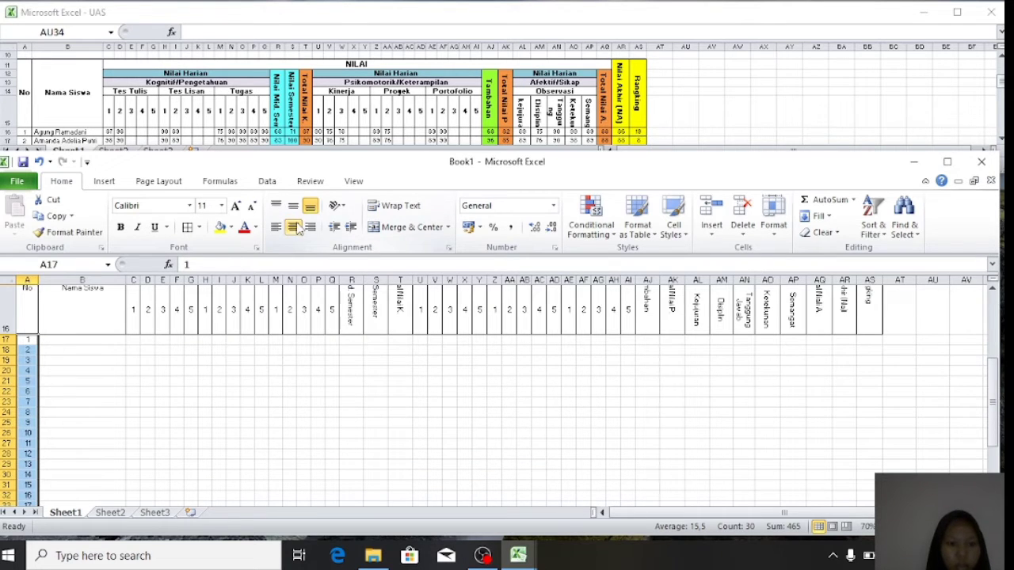
left_click(146, 369)
left_click(62, 346)
- Re-enter 1 in the first No cell and select the whole student data area
left_click(32, 339)
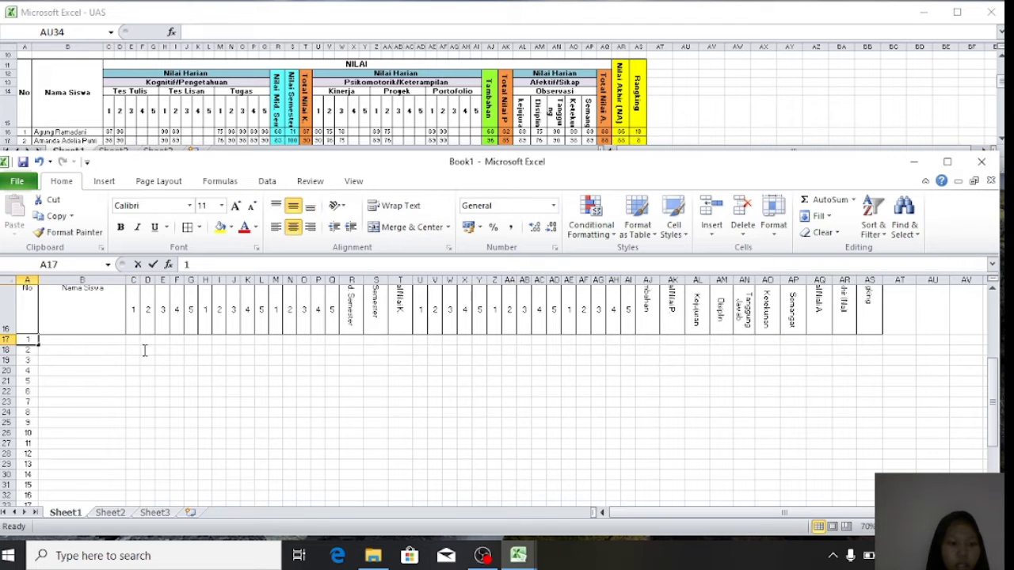
type("1")
left_click_drag(30, 340, 852, 489)
scroll(667, 403, "up", 6)
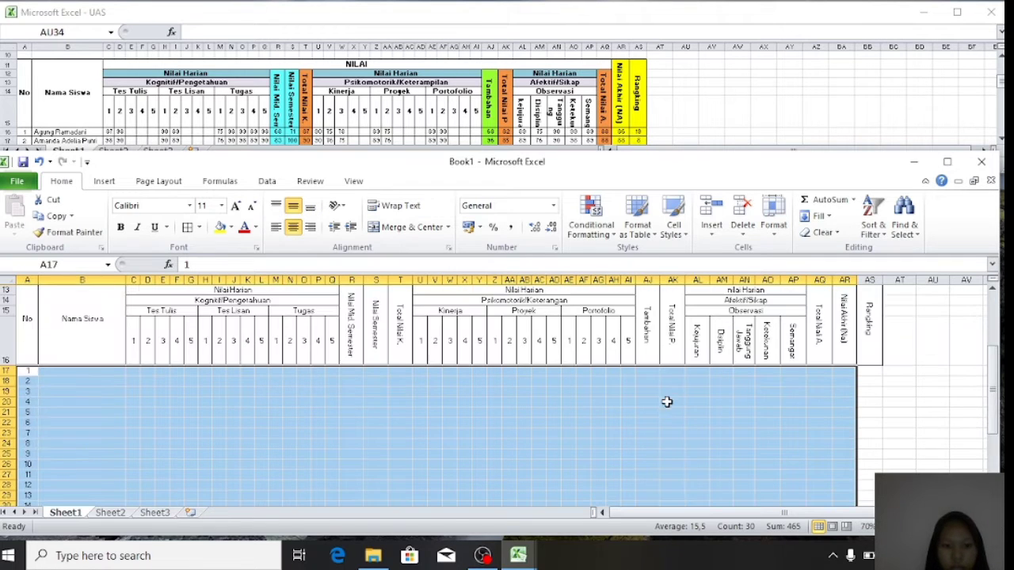
- Add All Borders to the student rows A17:AR30 and the Rangking column AS
left_click(188, 228)
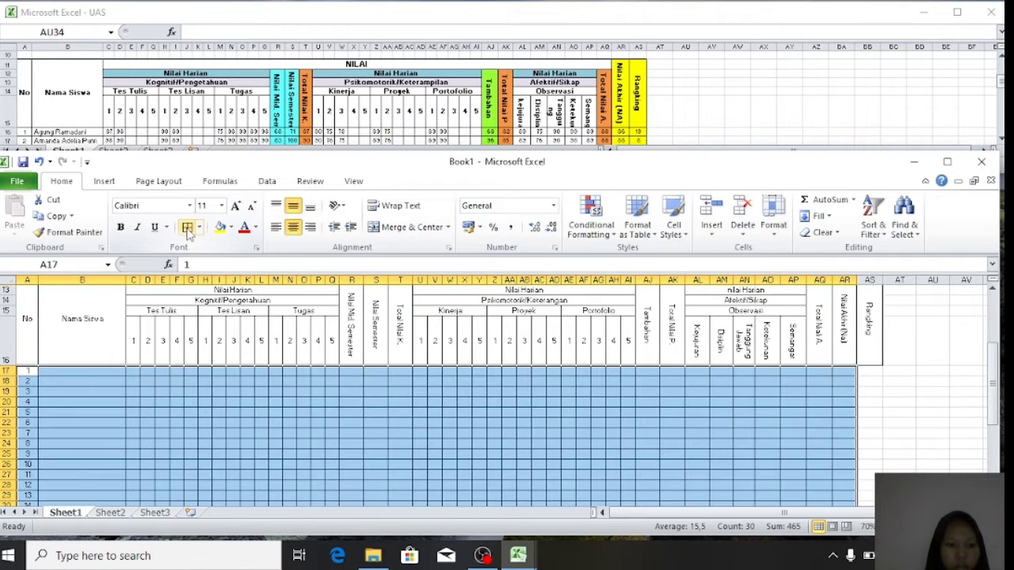
left_click(154, 391)
left_click(73, 373)
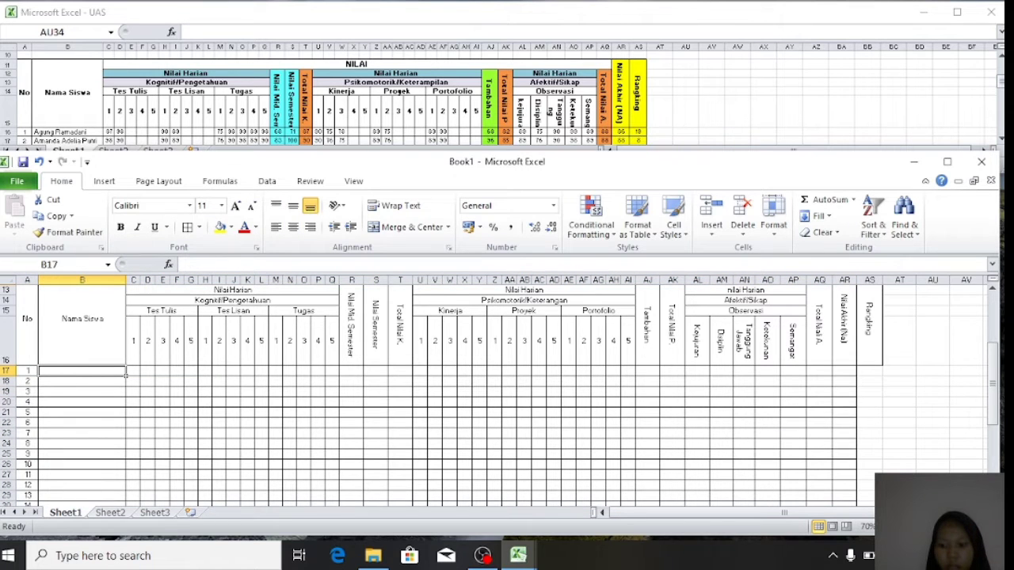
left_click(982, 527)
left_click_drag(957, 373, 947, 470)
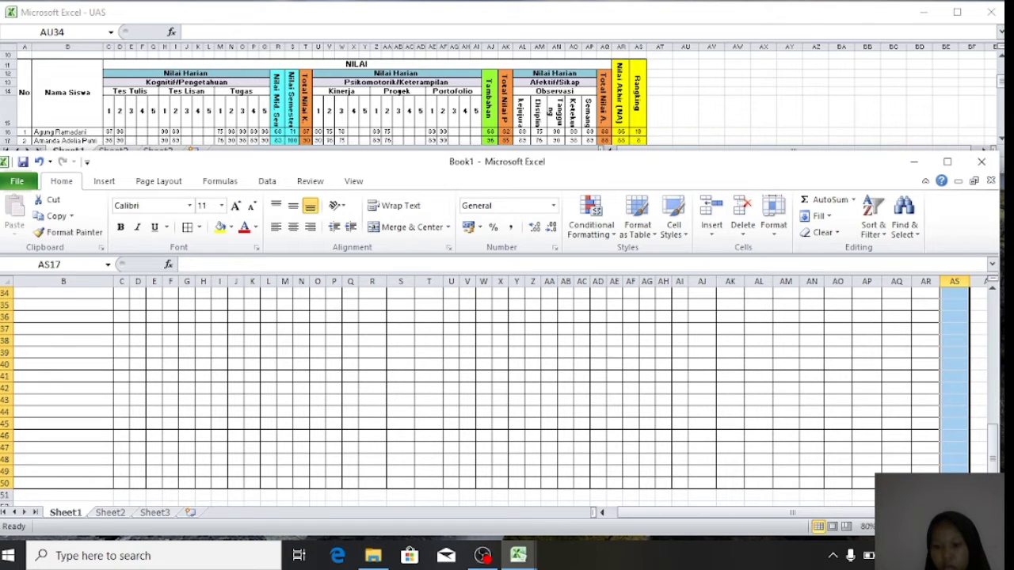
left_click(189, 231)
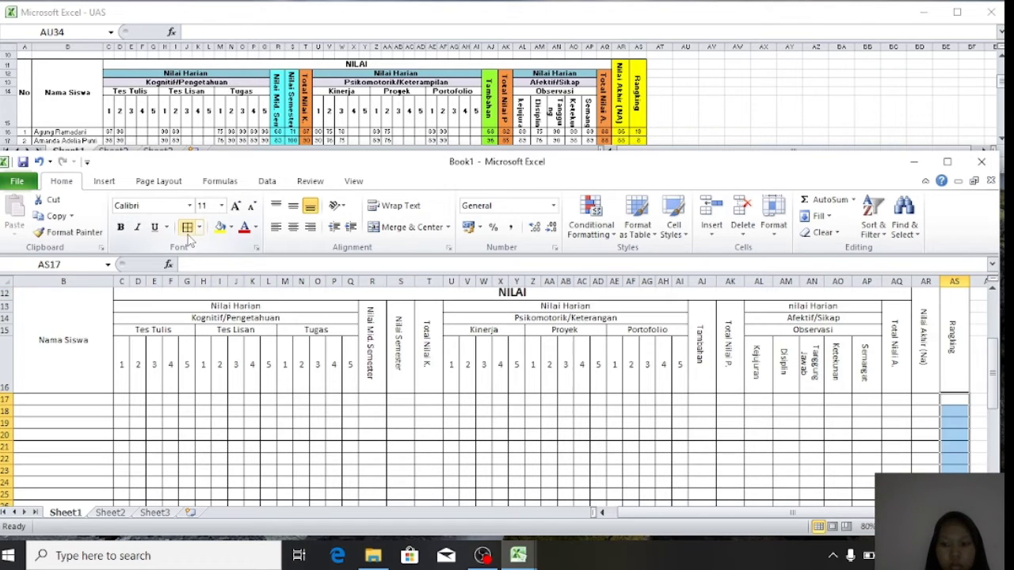
left_click(239, 483)
- Widen the Nama Siswa column, then switch to the UAS workbook
left_click(66, 398)
scroll(66, 398, "left", 1)
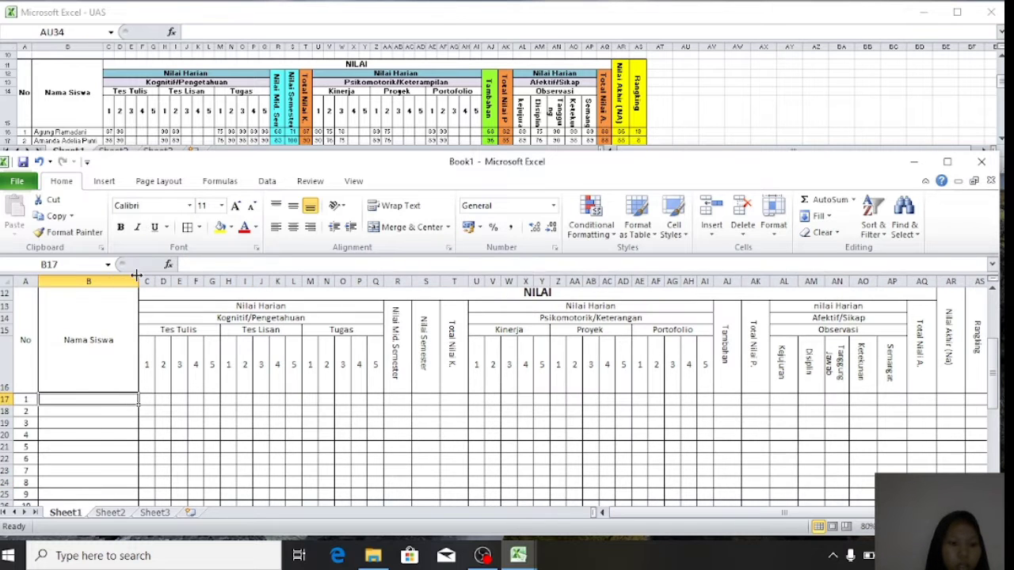
left_click_drag(138, 281, 145, 281)
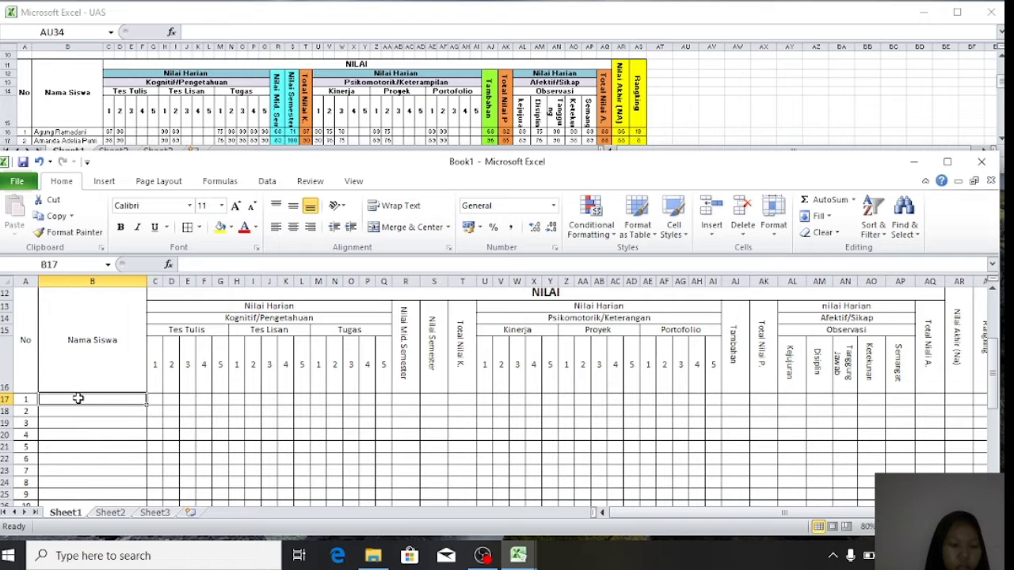
type("Am")
key("BackSpace")
key("BackSpace")
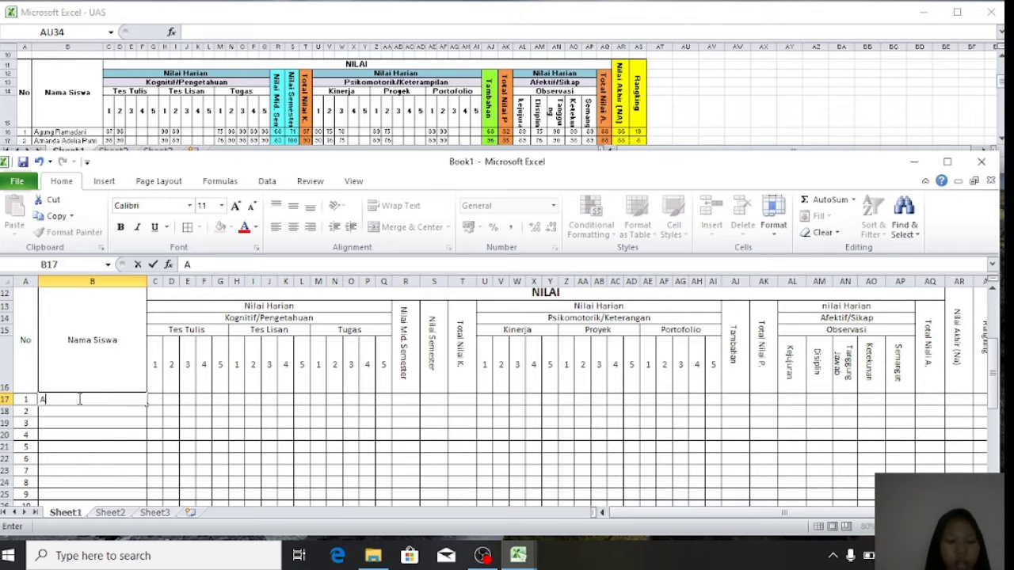
left_click(81, 110)
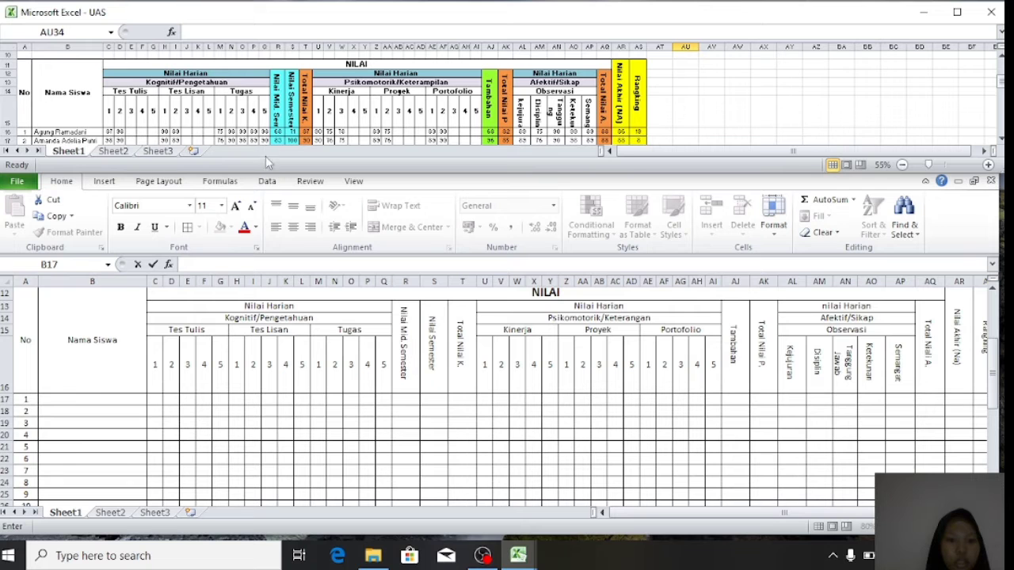
- Copy the 30 student names from B16:B45 of the UAS workbook
left_click(251, 110)
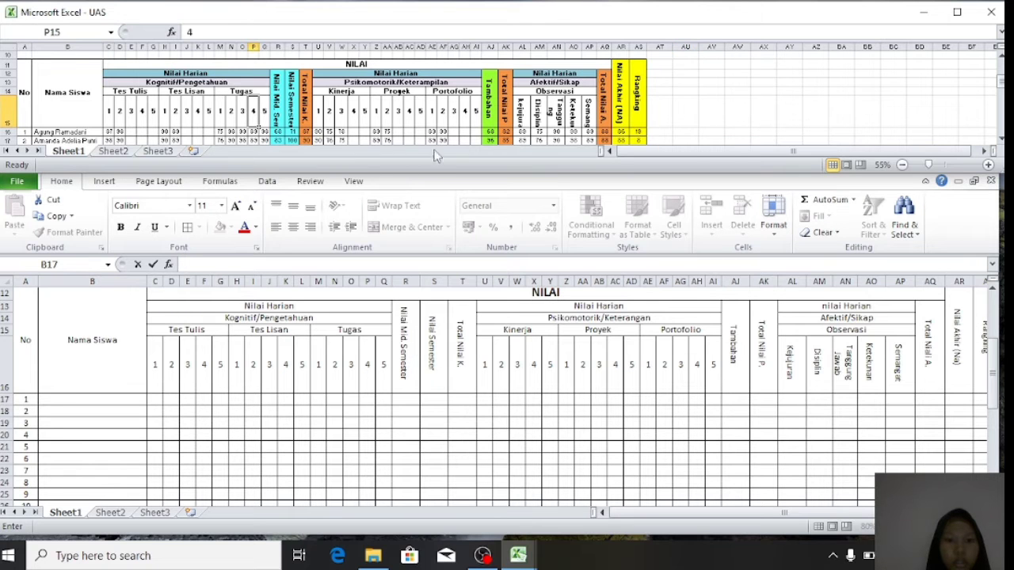
left_click(678, 64)
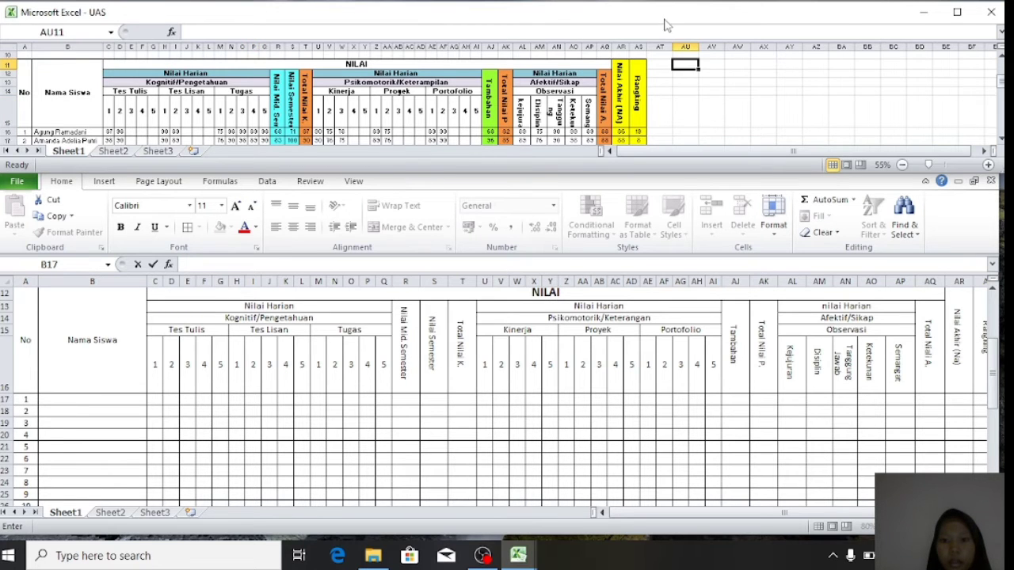
left_click_drag(666, 25, 664, 57)
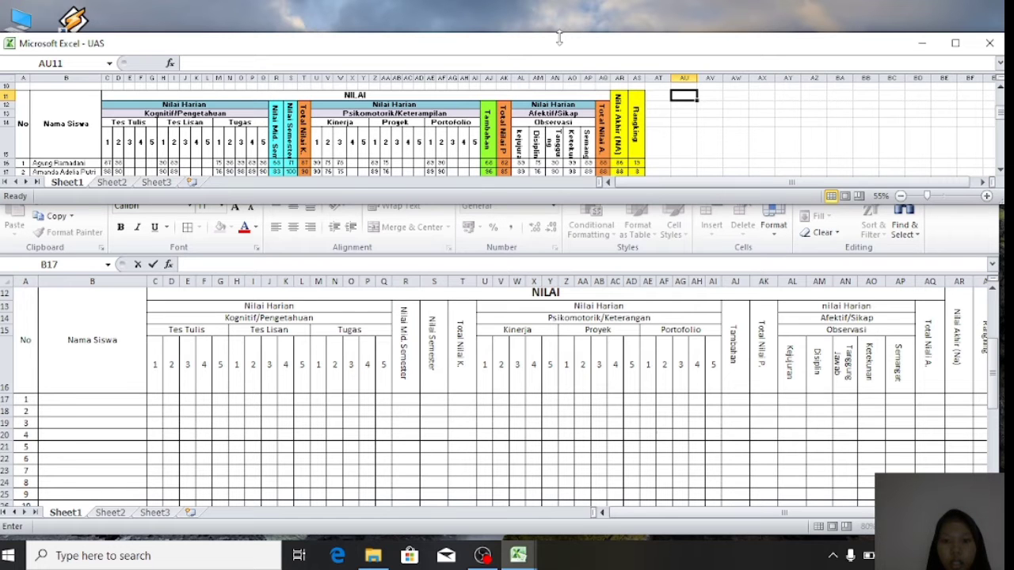
double_click(499, 204)
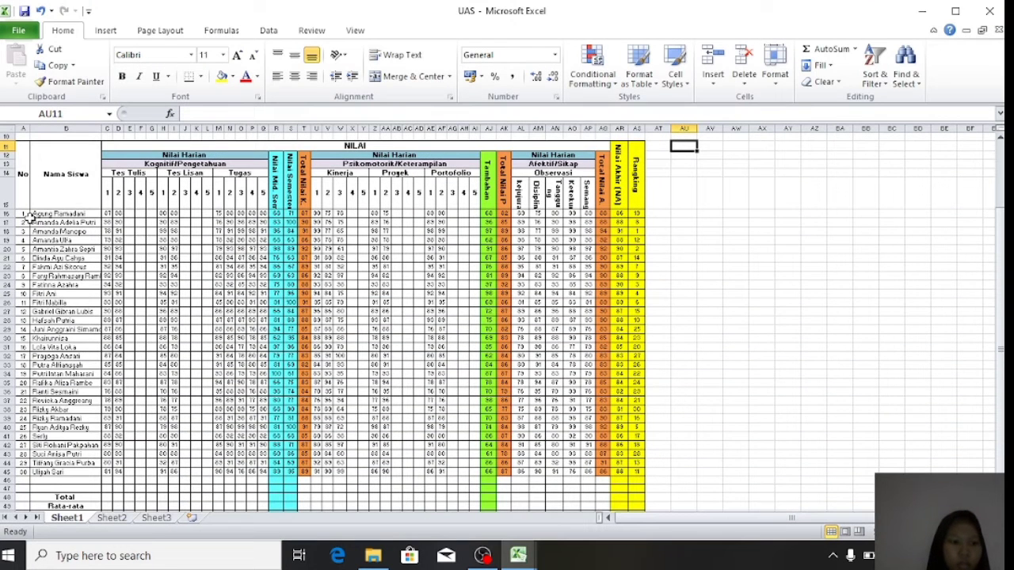
left_click_drag(35, 214, 48, 472)
key("ctrl+c")
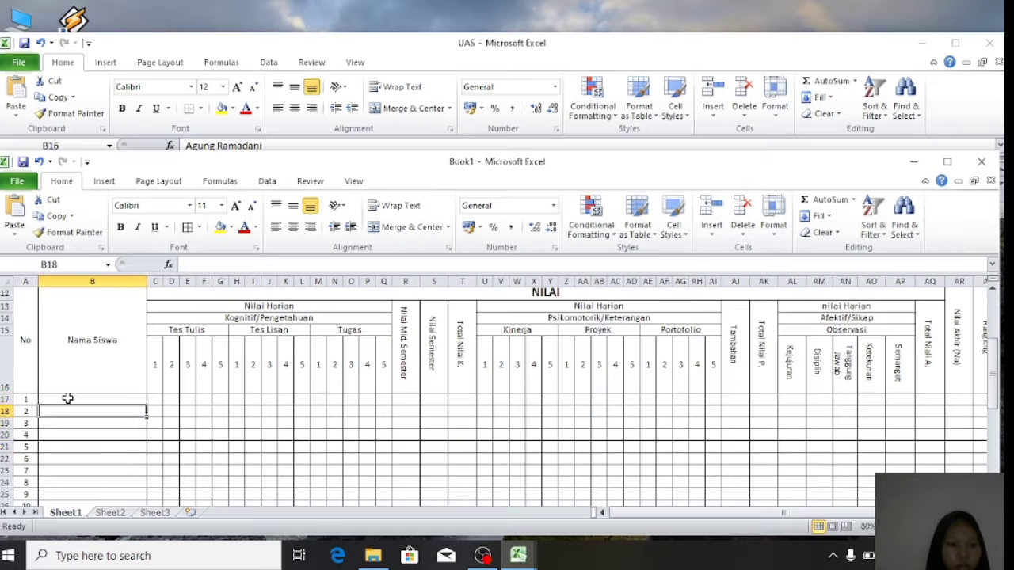
- Paste the names into Book1's Nama Siswa column from B17, then rearrange the two workbook windows
left_click_drag(68, 399, 119, 480)
scroll(84, 344, "up", 6)
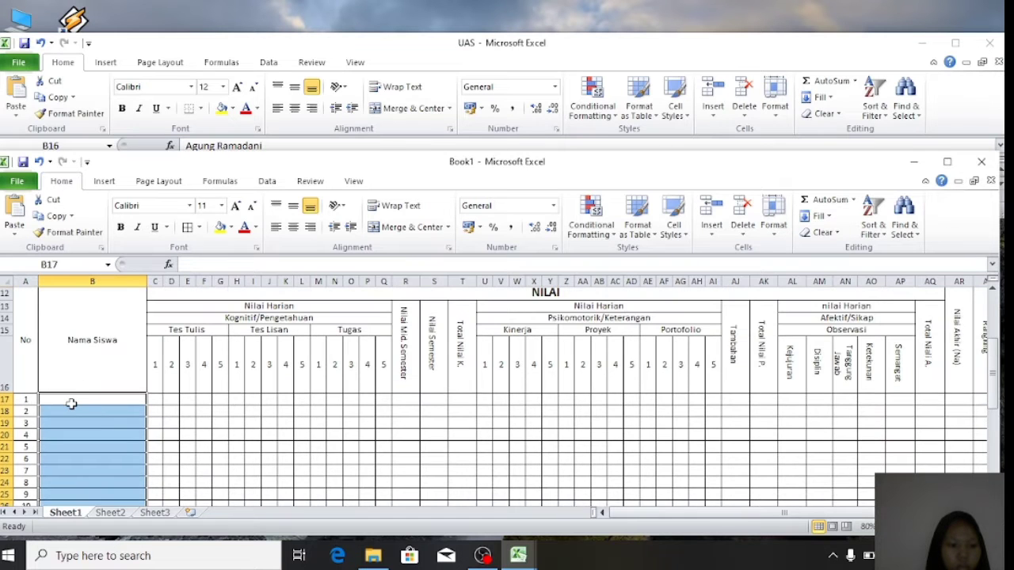
key("ctrl+v")
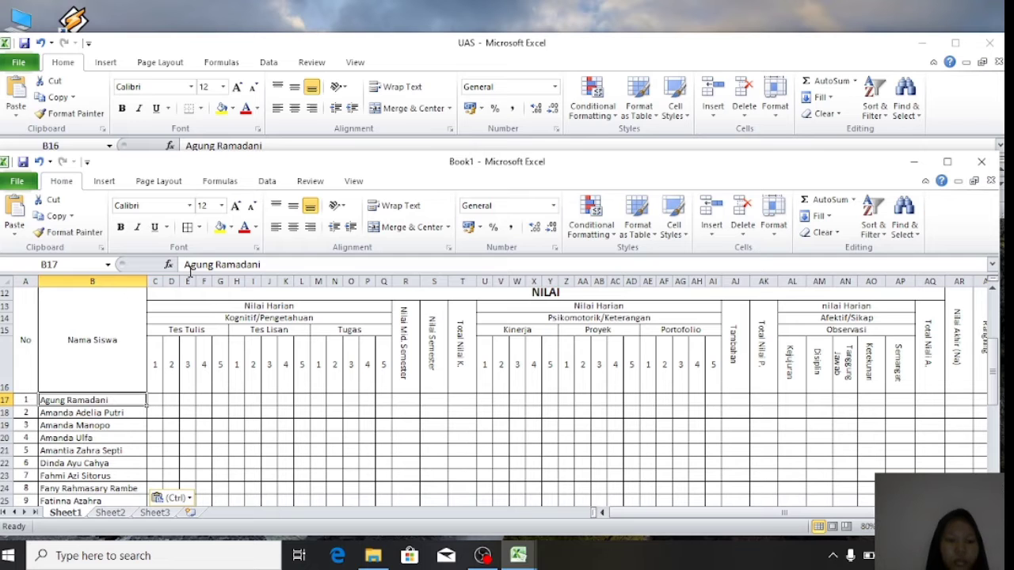
left_click_drag(355, 53, 354, 19)
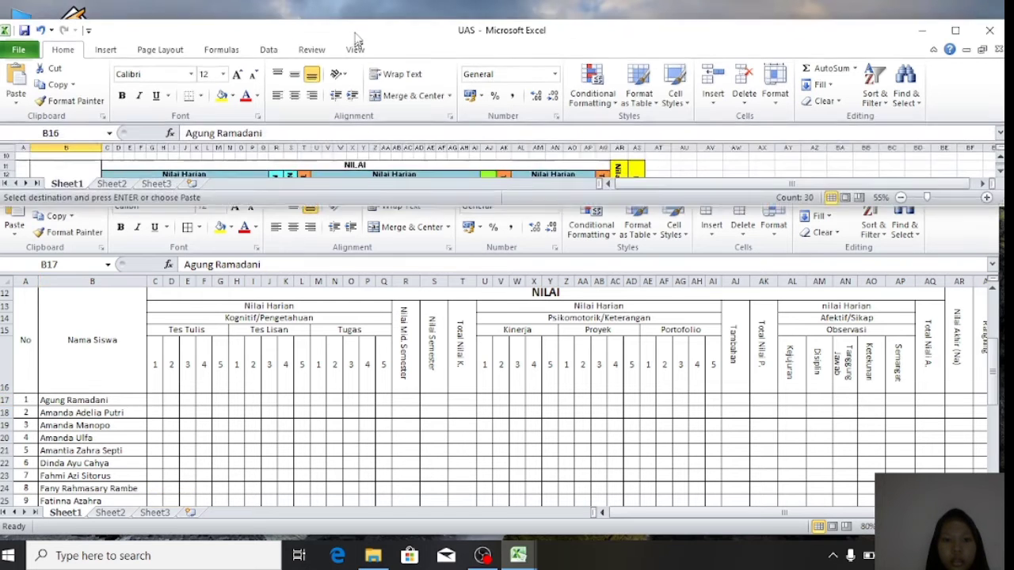
left_click_drag(346, 188, 346, 269)
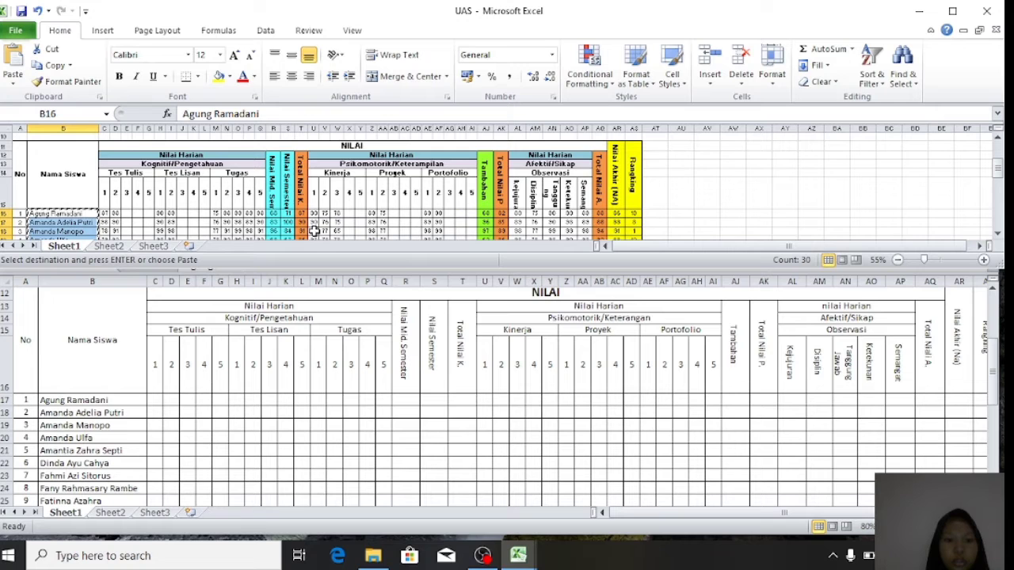
scroll(295, 171, "up", 1)
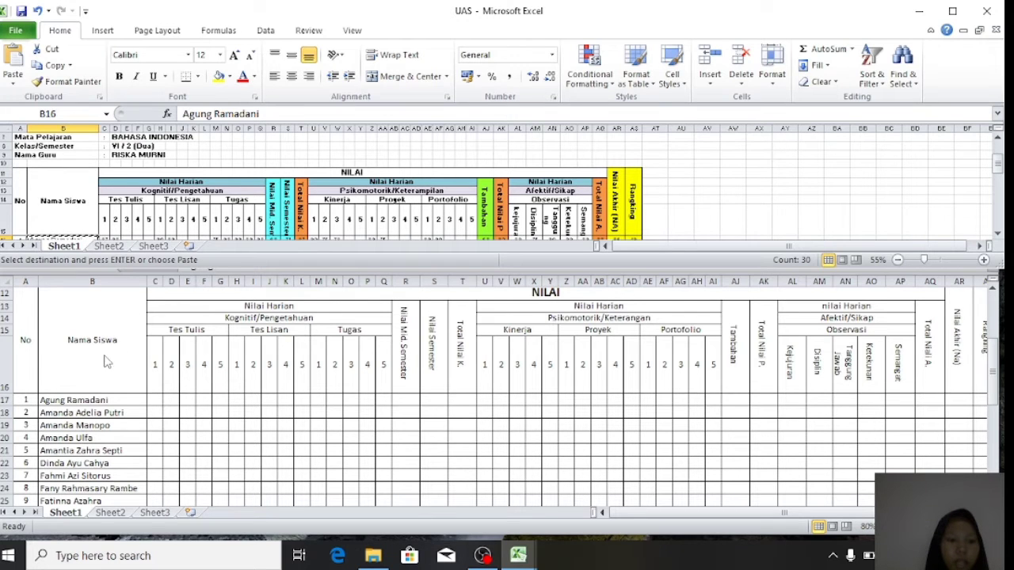
left_click(219, 303)
left_click_drag(292, 4, 311, 23)
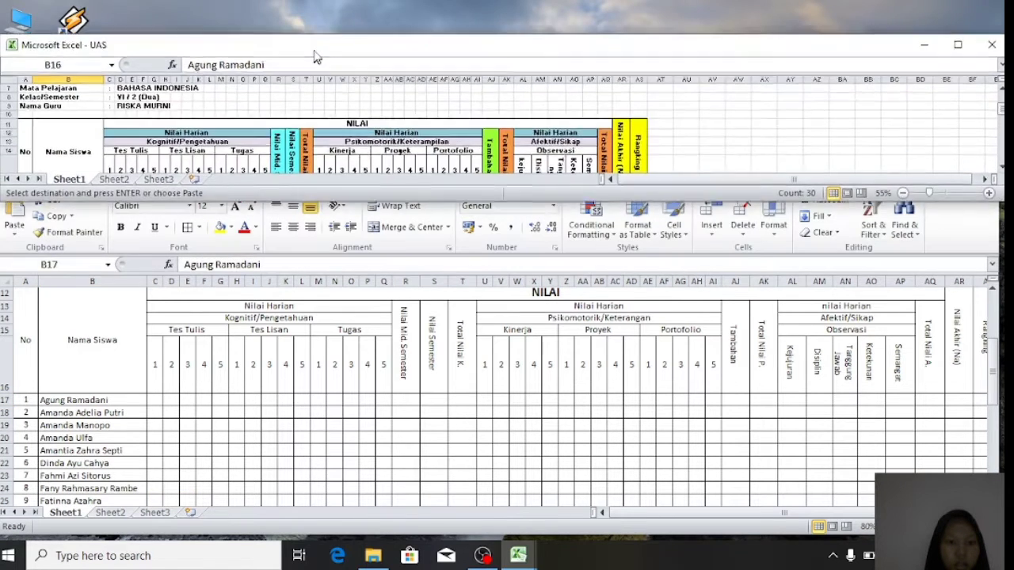
- Fill the total columns T, AK and AQ orange and the Tambahan column AJ green
left_click(203, 311)
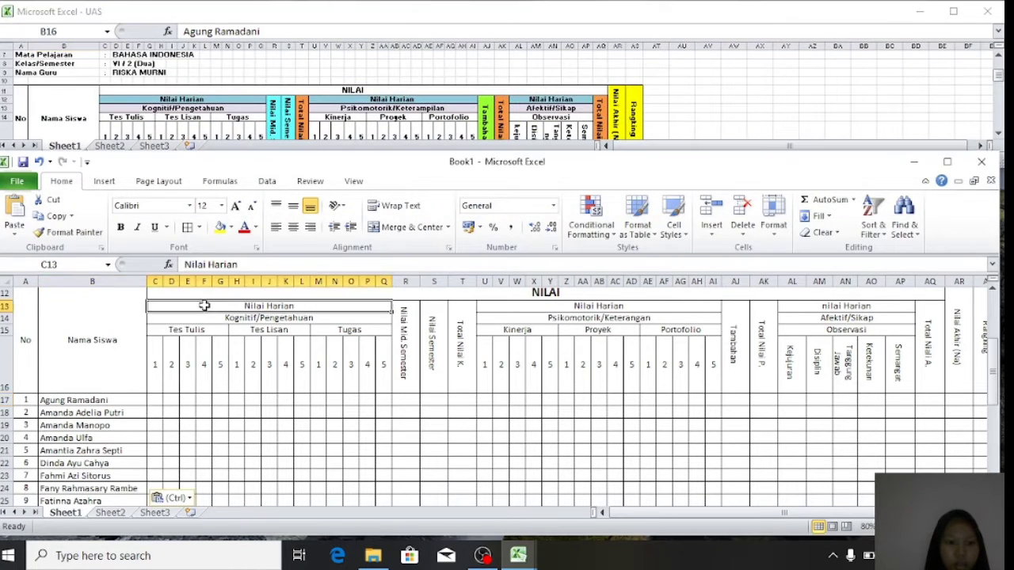
left_click(232, 228)
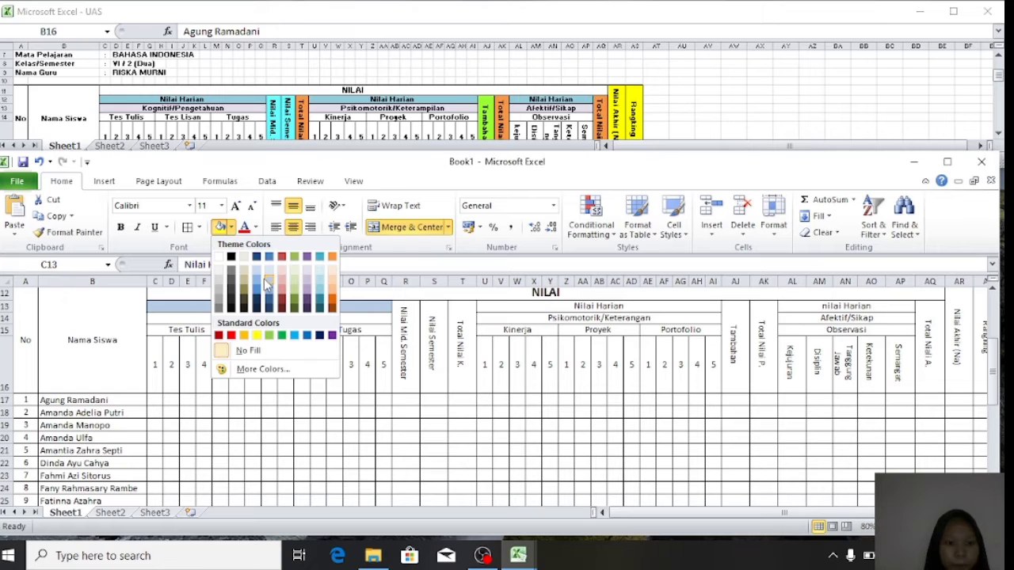
left_click_drag(461, 341, 463, 484)
left_click(232, 228)
left_click(330, 255)
left_click(599, 407)
left_click(232, 229)
left_click(781, 429)
left_click(232, 228)
left_click(330, 256)
left_click_drag(927, 419, 897, 434)
left_click(219, 227)
left_click(525, 302)
- Widen the Nama Siswa column B and score column C, zooming the sheet in slightly
left_click(393, 378)
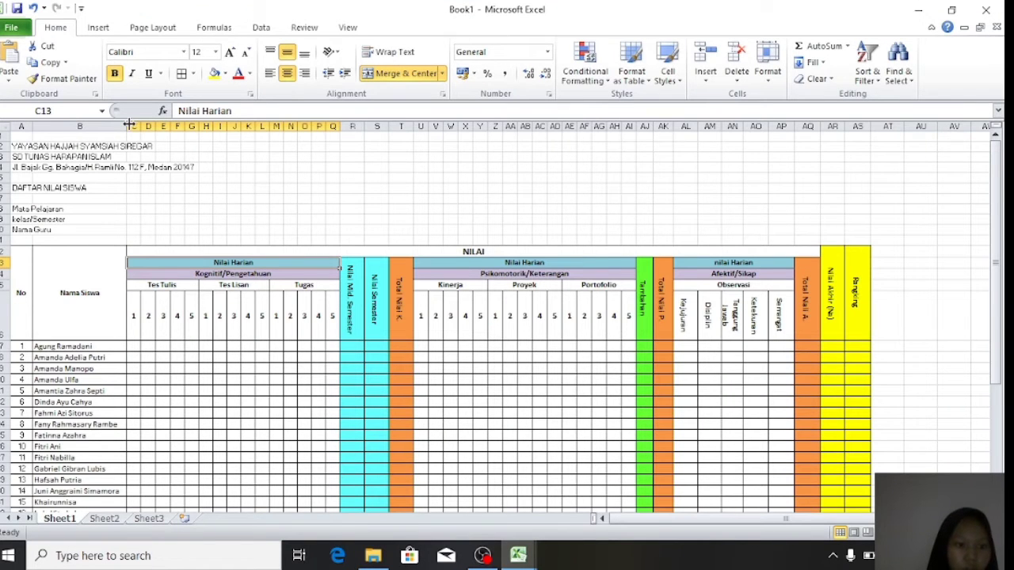
left_click_drag(127, 125, 135, 126)
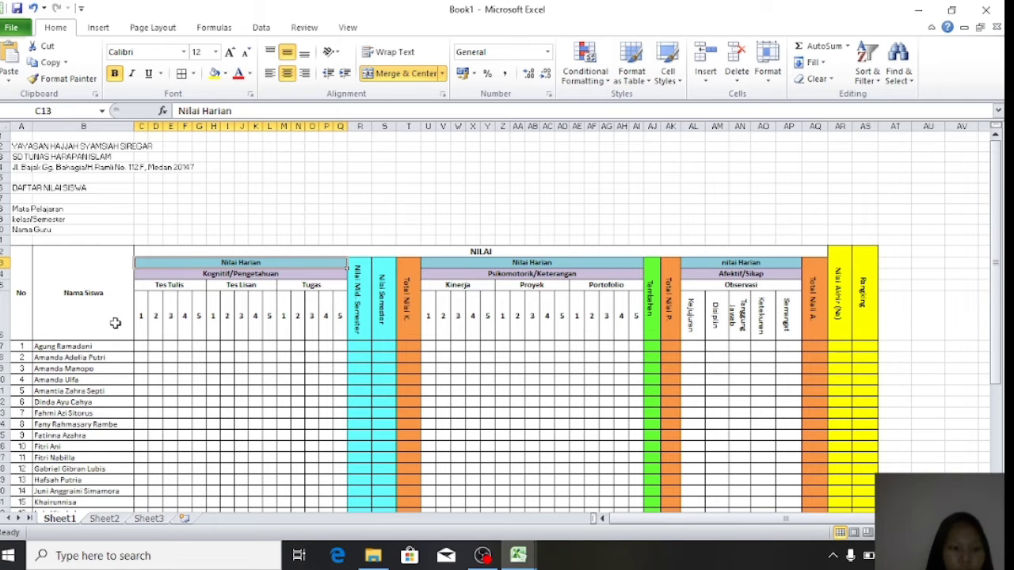
scroll(115, 323, "down", 1)
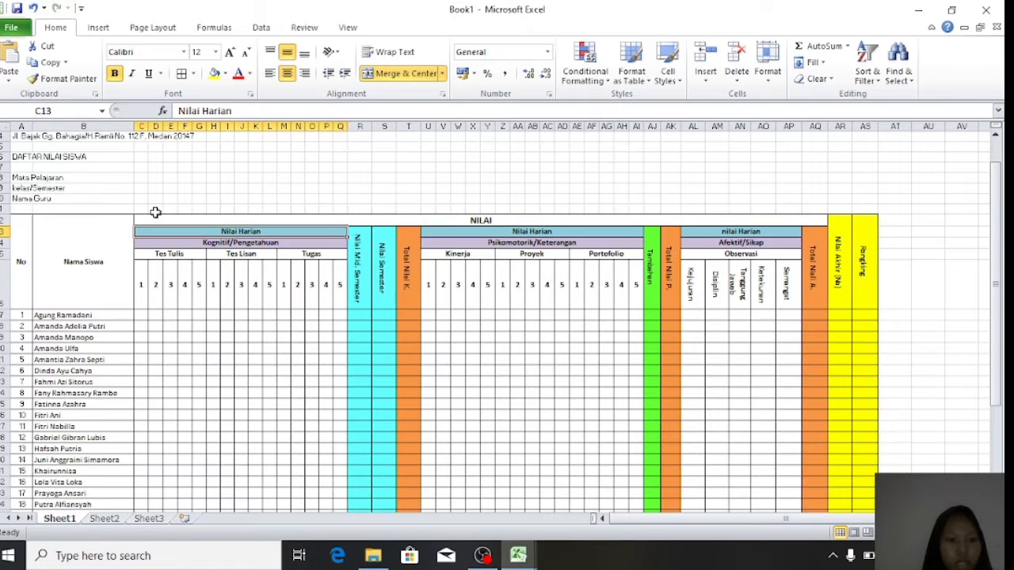
left_click(986, 533)
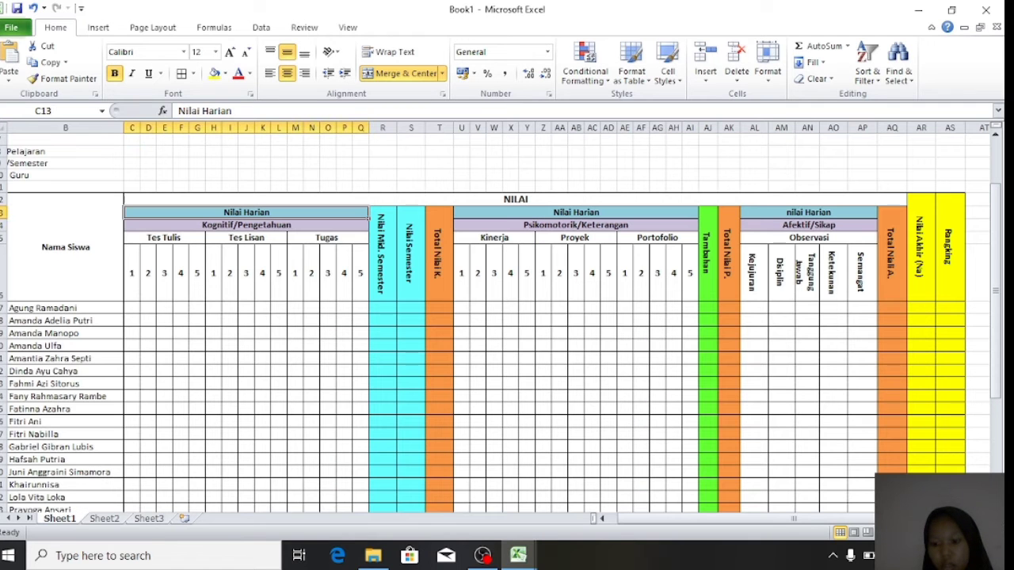
left_click_drag(139, 128, 141, 127)
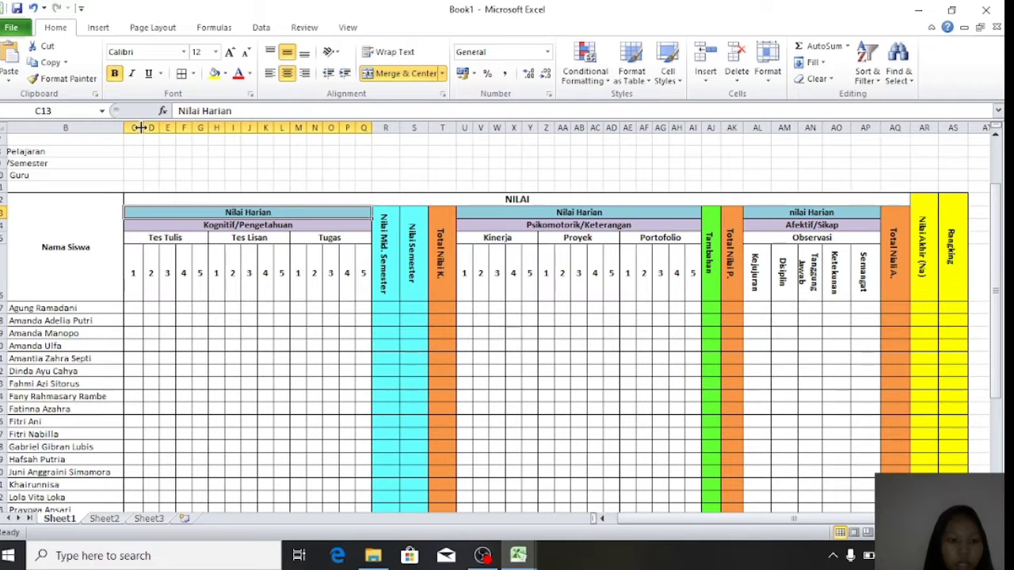
left_click(132, 306)
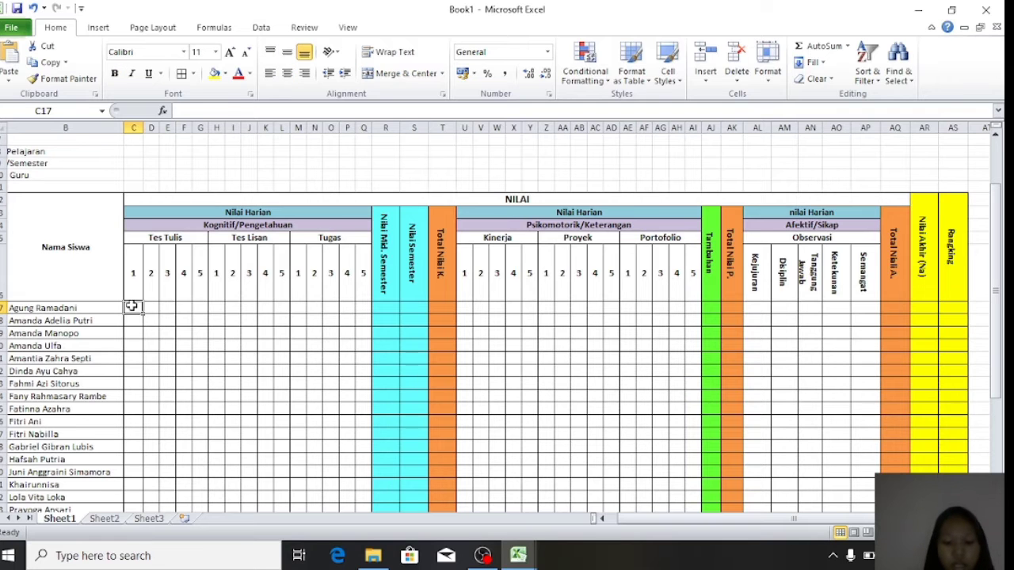
- Enter the first Tes Tulis scores for all 30 students in C17:C46, starting 98, 98, 97, 98, 95
type("98")
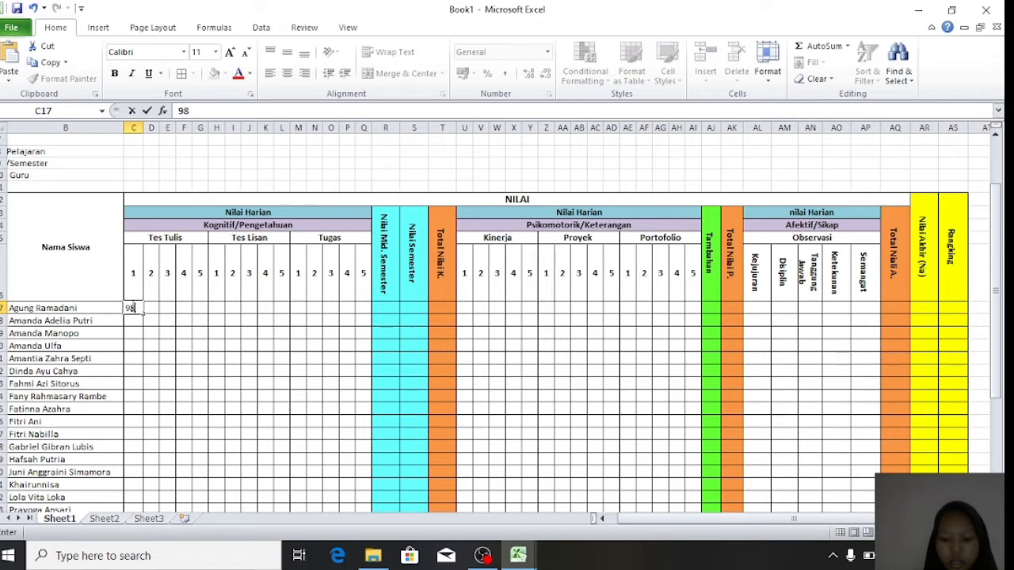
key("Return")
type("98")
key("Return")
type("97")
key("Return")
type("98")
key("Return")
type("95")
key("Return")
type("98")
key("Return")
type("87")
key("Return")
type("88")
key("Return")
type("86")
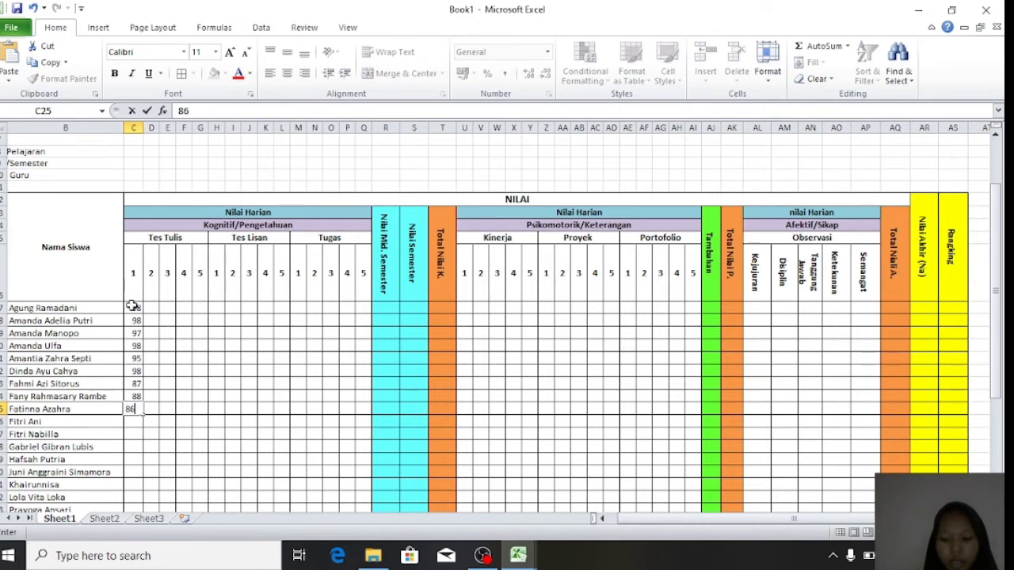
key("Return")
type("89")
key("Return")
type("99")
key("Return")
type("95")
key("Return")
type("84")
key("Return")
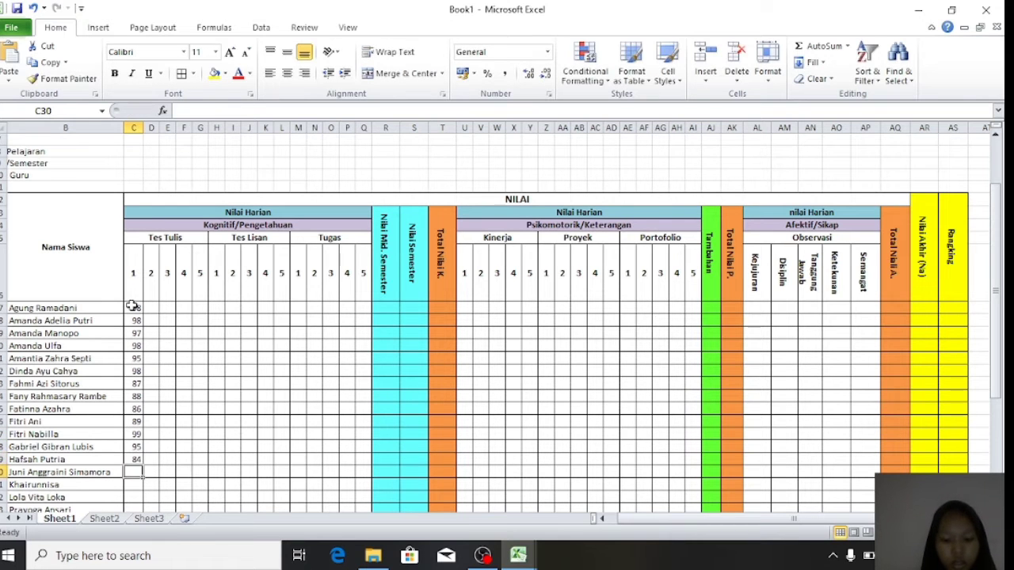
type("84")
key("Return")
type("65")
key("Return")
type("98")
key("Return")
type("00")
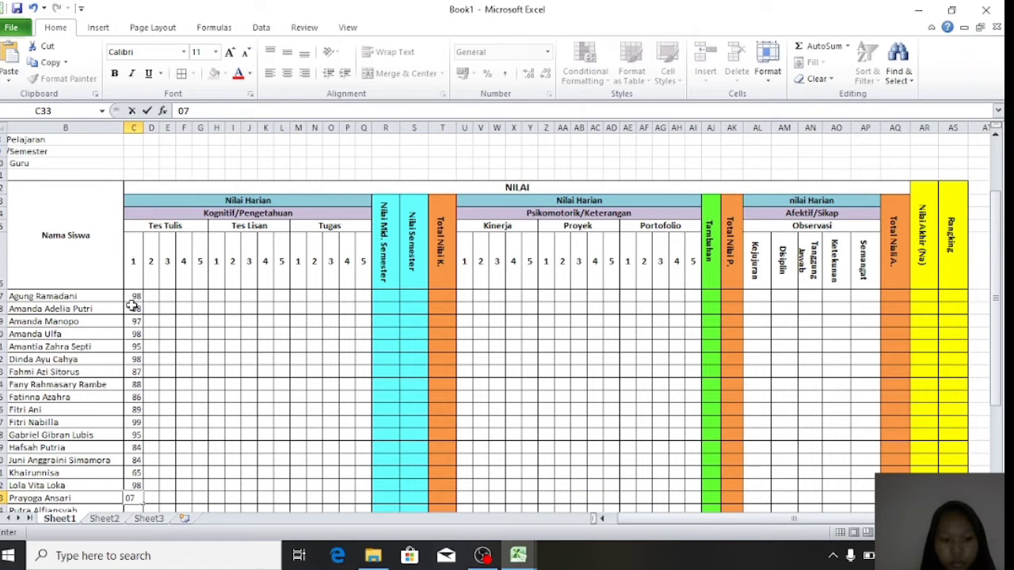
key("Return")
type("76")
key("Return")
type("98")
key("Return")
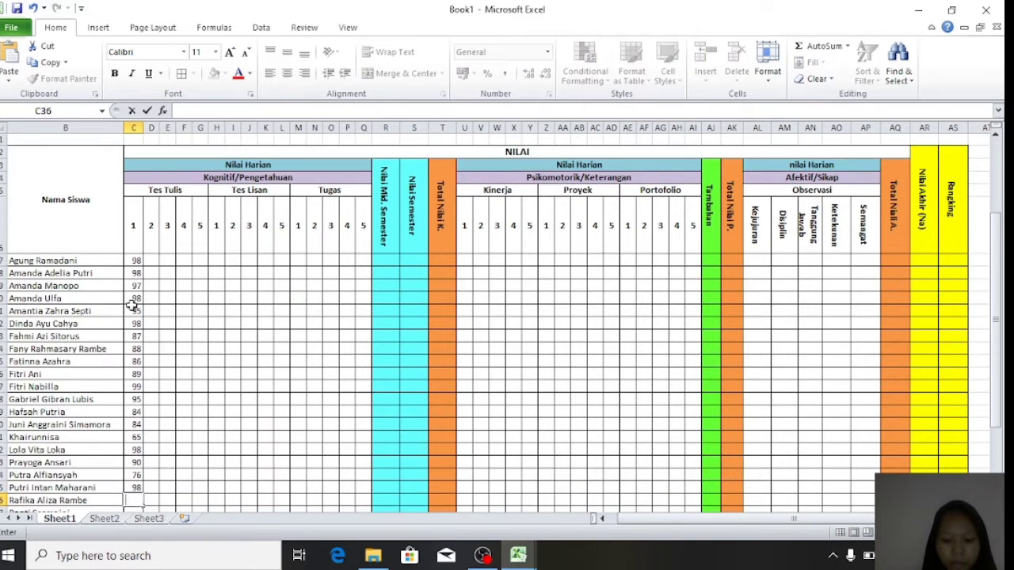
type("89")
key("Return")
type("87")
key("Return")
type("78")
key("Return")
type("77")
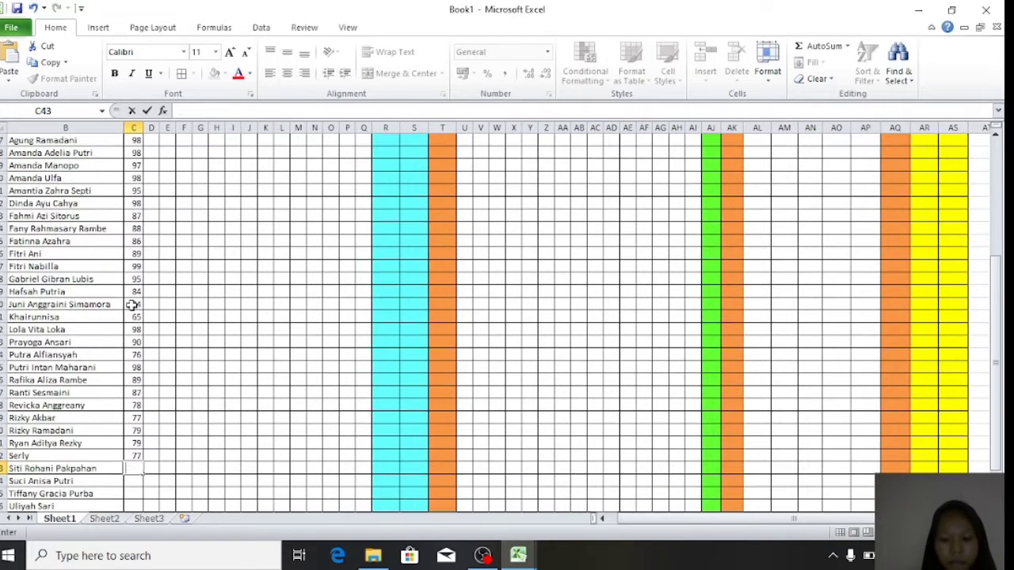
type(" 79 79 77 88")
key("Return")
type("89 87 86")
key("Return")
- Centre the scores in C17:C46
scroll(137, 209, "up", 1)
left_click_drag(137, 209, 138, 467)
left_click(287, 73)
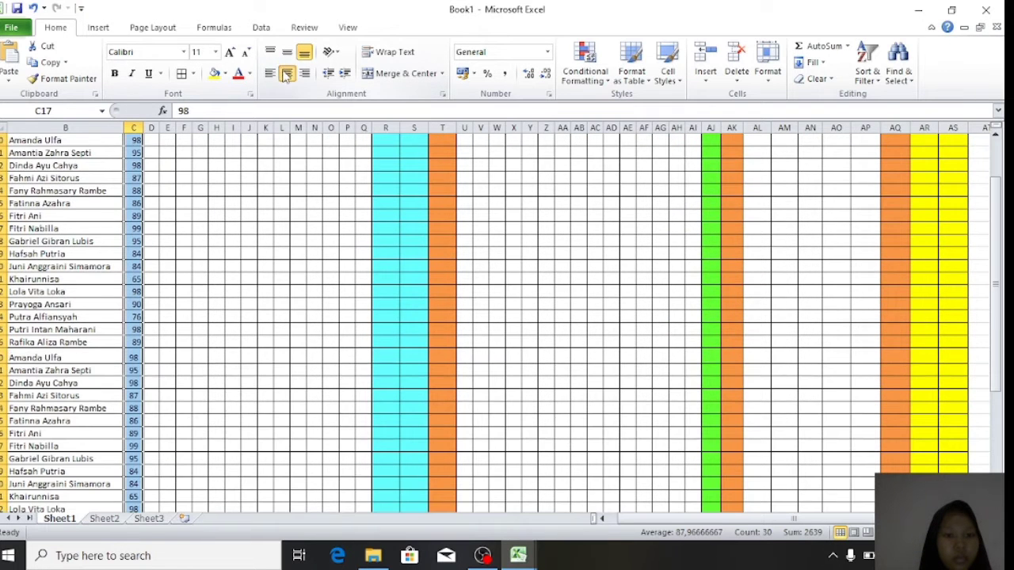
left_click(164, 320)
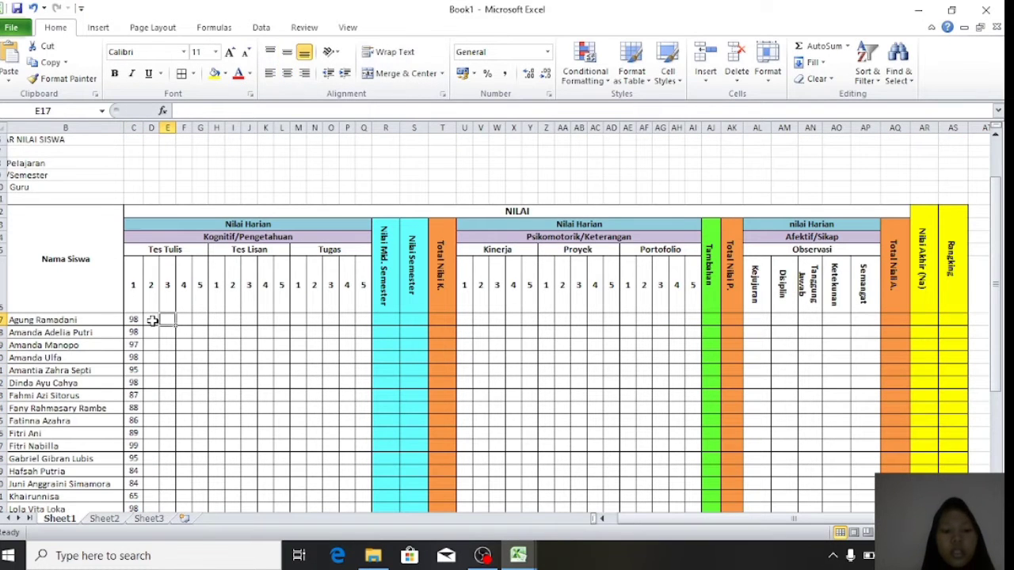
left_click(153, 319)
scroll(153, 319, "down", 2)
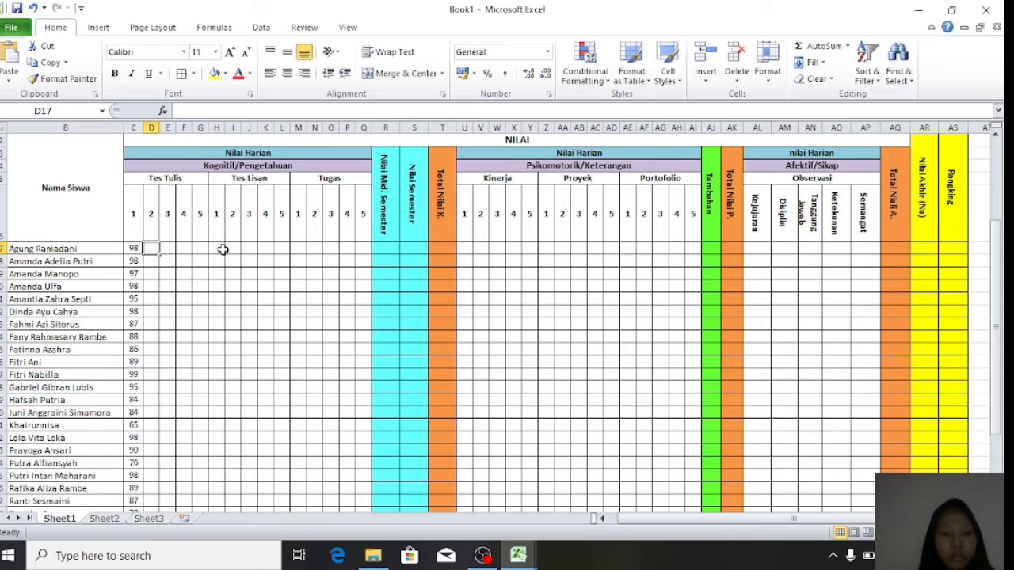
scroll(294, 262, "down", 2)
scroll(298, 264, "up", 1)
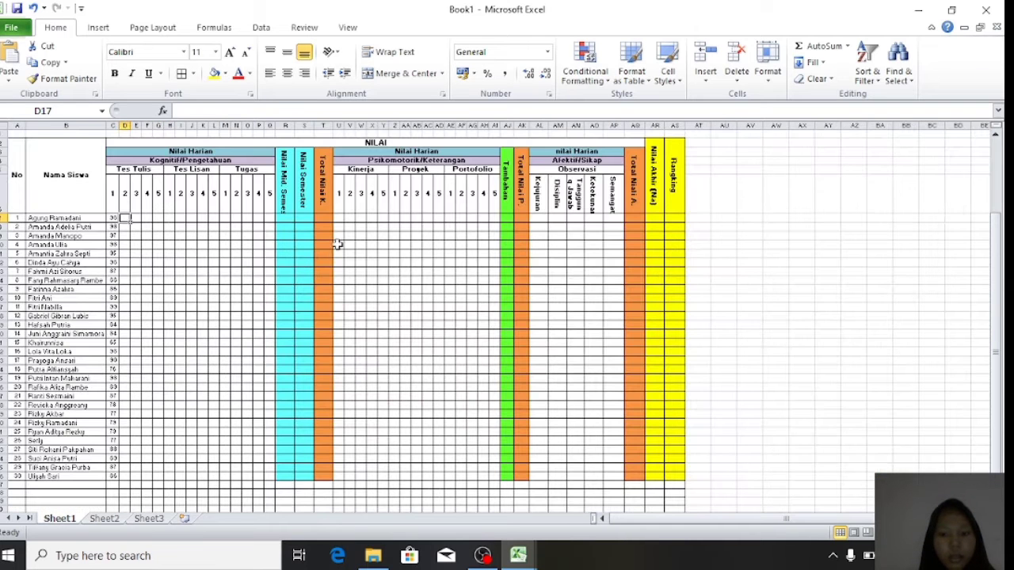
left_click(745, 216)
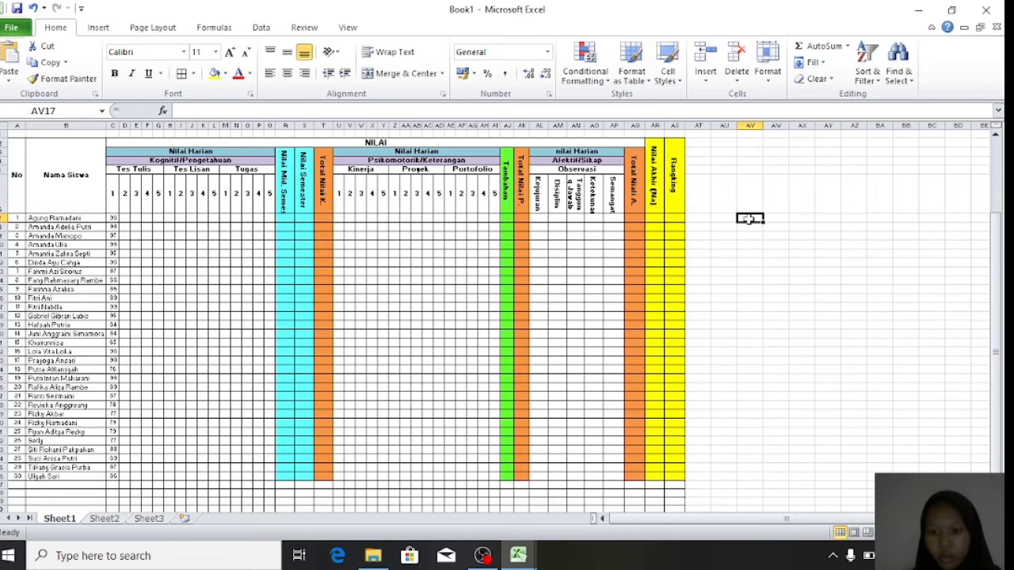
- Enter =RANDBETWEEN(70;100) in AV17, correcting the argument separator to a semicolon
type("=ran")
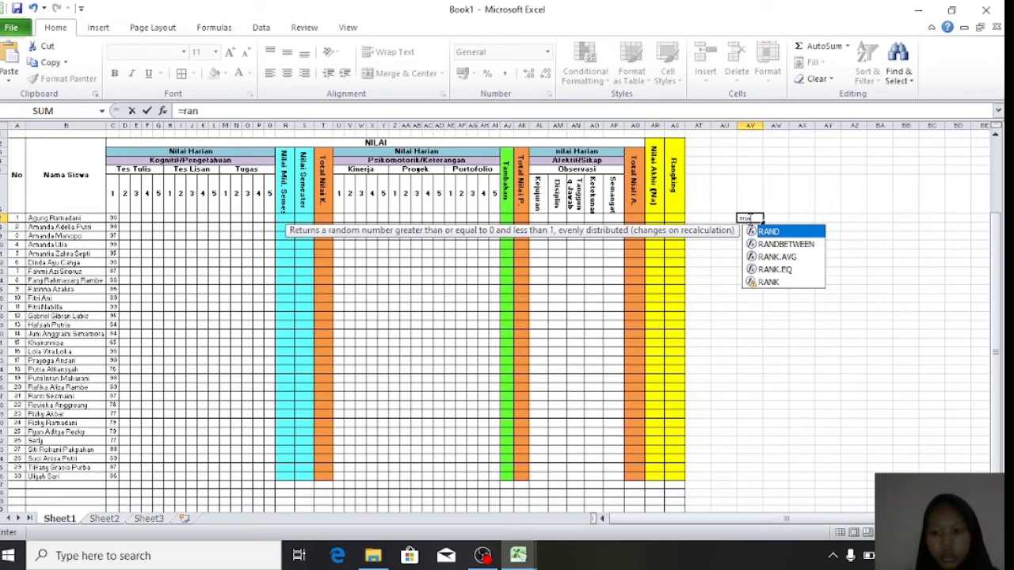
left_click(794, 244)
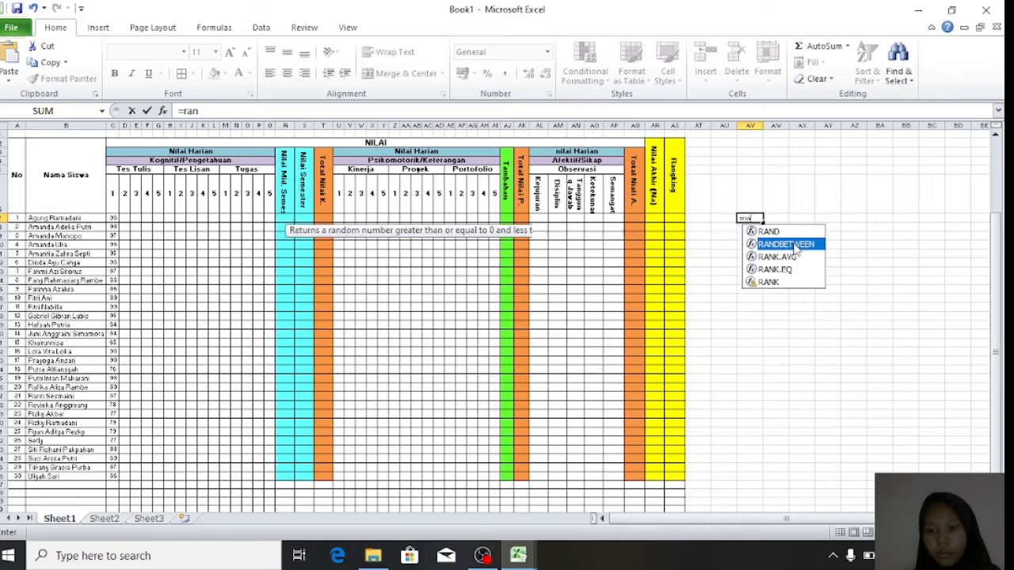
double_click(792, 244)
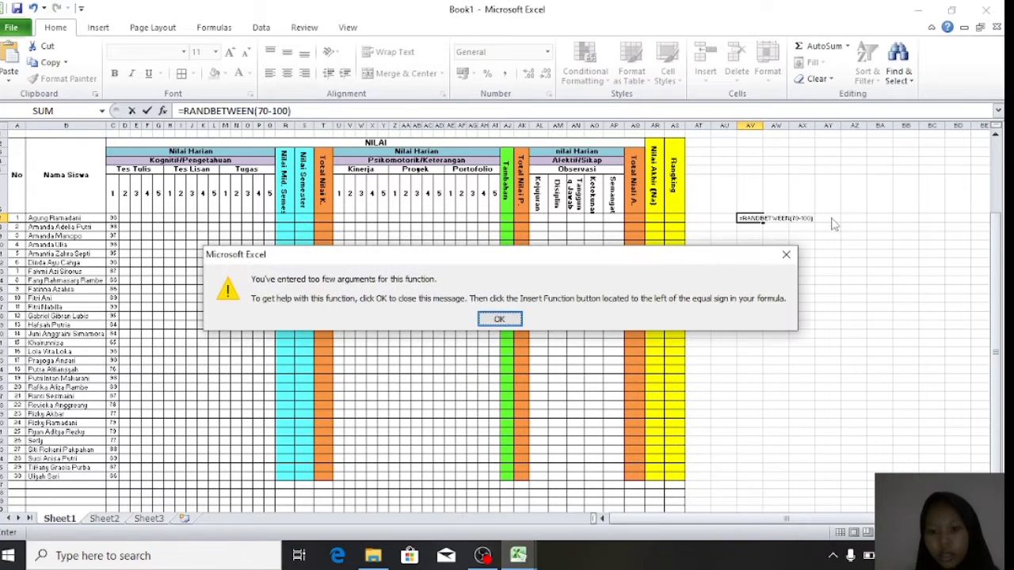
left_click(495, 319)
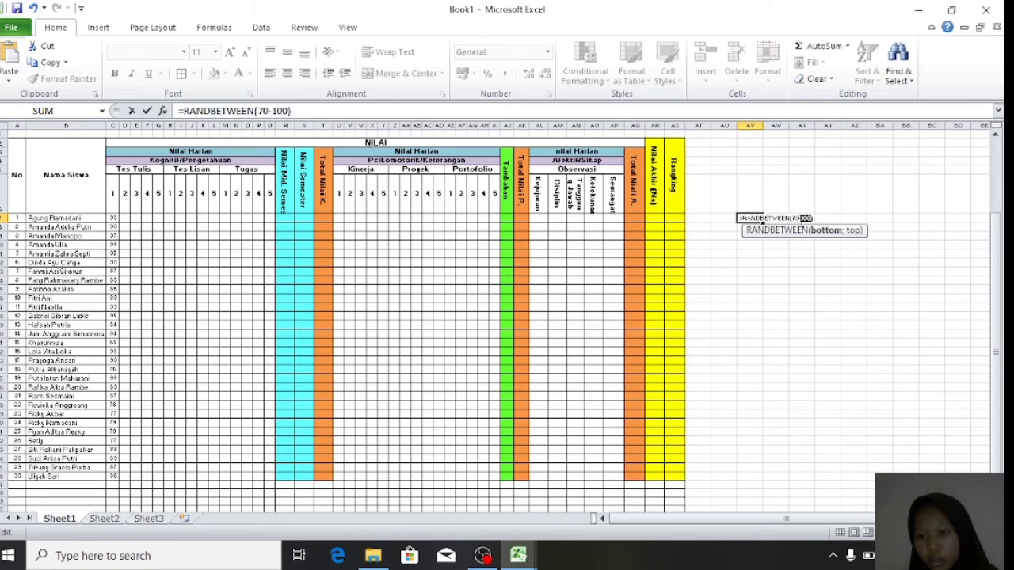
key("BackSpace")
type(";")
key("Return")
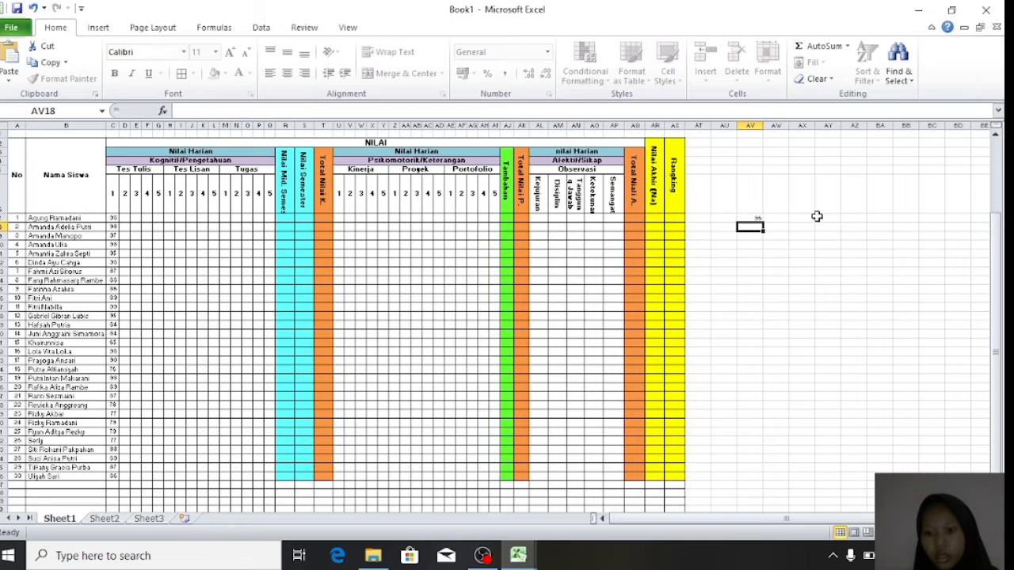
- Fill the RANDBETWEEN formula down from AV17 to AV46
scroll(495, 318, "up", 1)
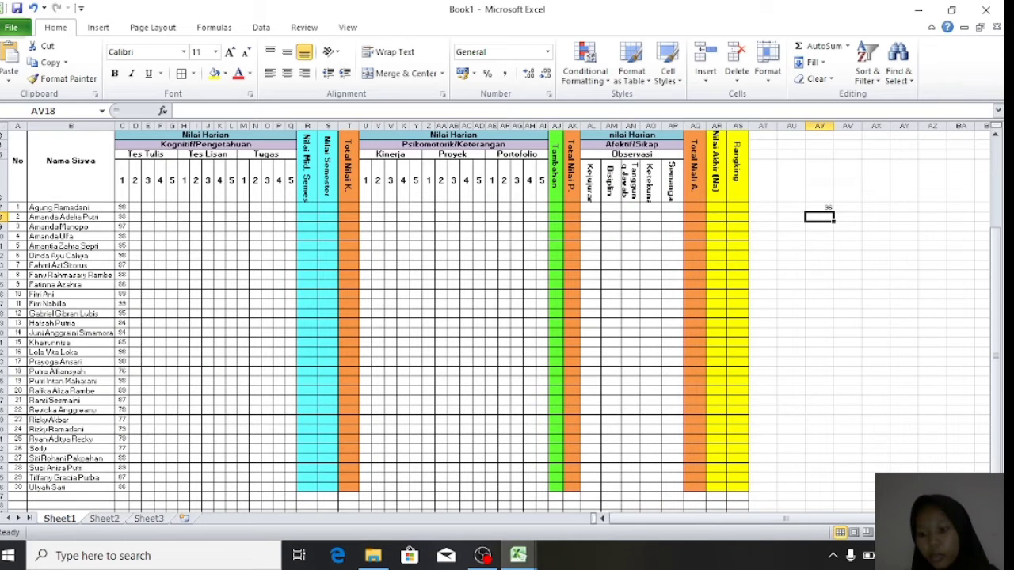
scroll(925, 295, "up", 1)
scroll(925, 295, "right", 1)
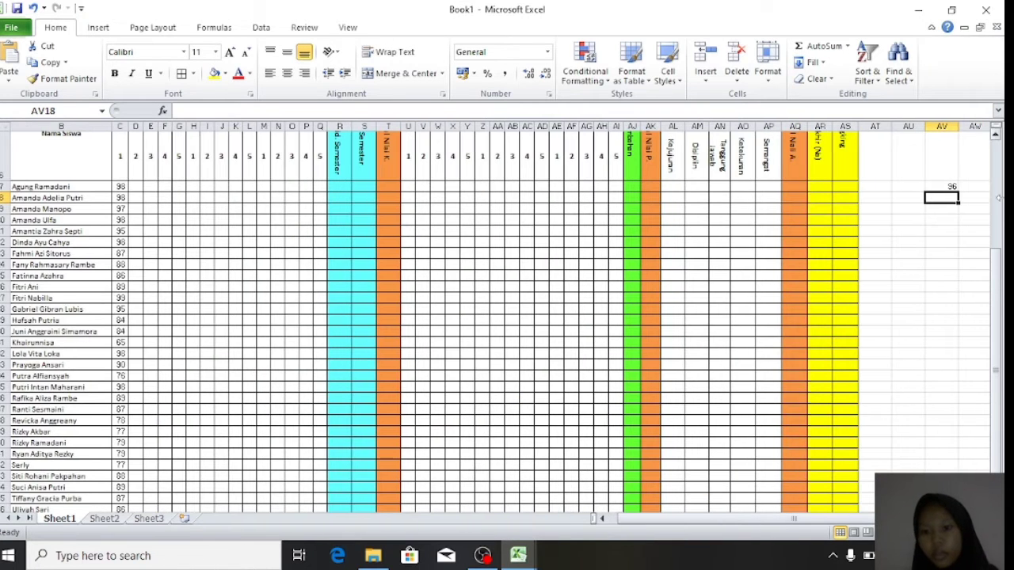
left_click(947, 186)
left_click_drag(958, 190, 945, 458)
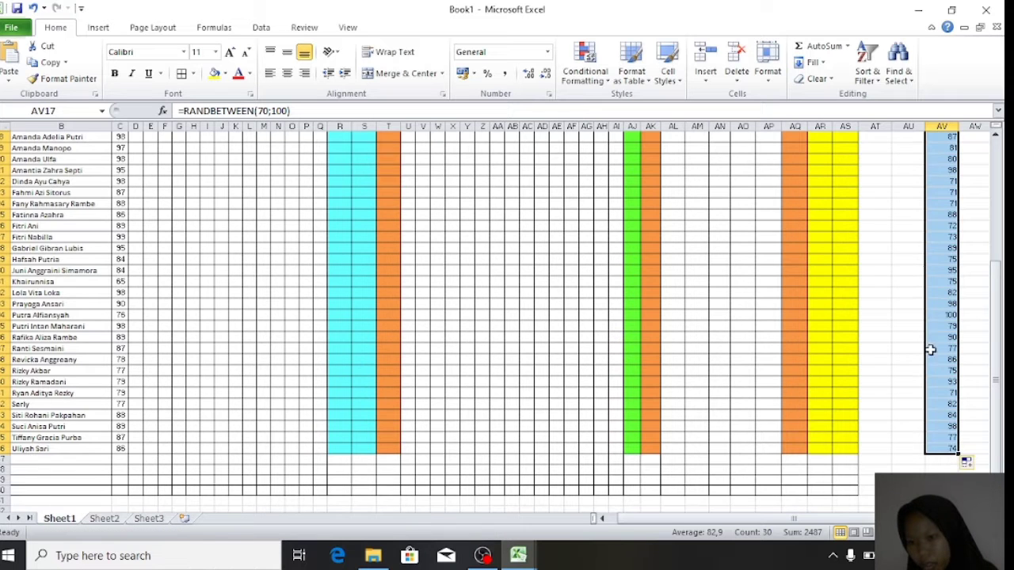
scroll(928, 264, "up", 5)
scroll(942, 273, "down", 5)
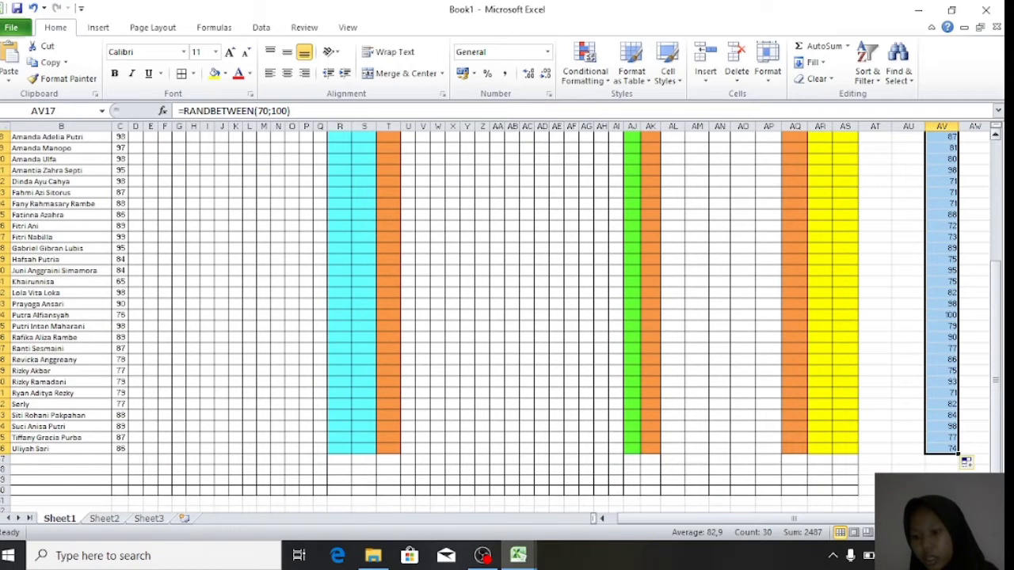
scroll(904, 347, "up", 1)
scroll(904, 347, "up", 3)
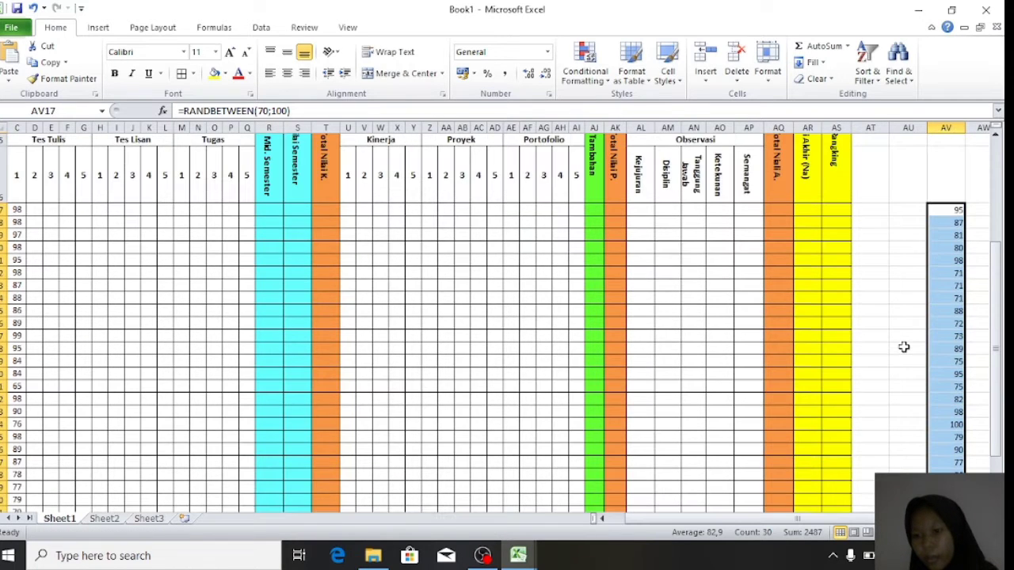
- Copy the random scores and paste them as values into column H and Tugas column M
right_click(949, 222)
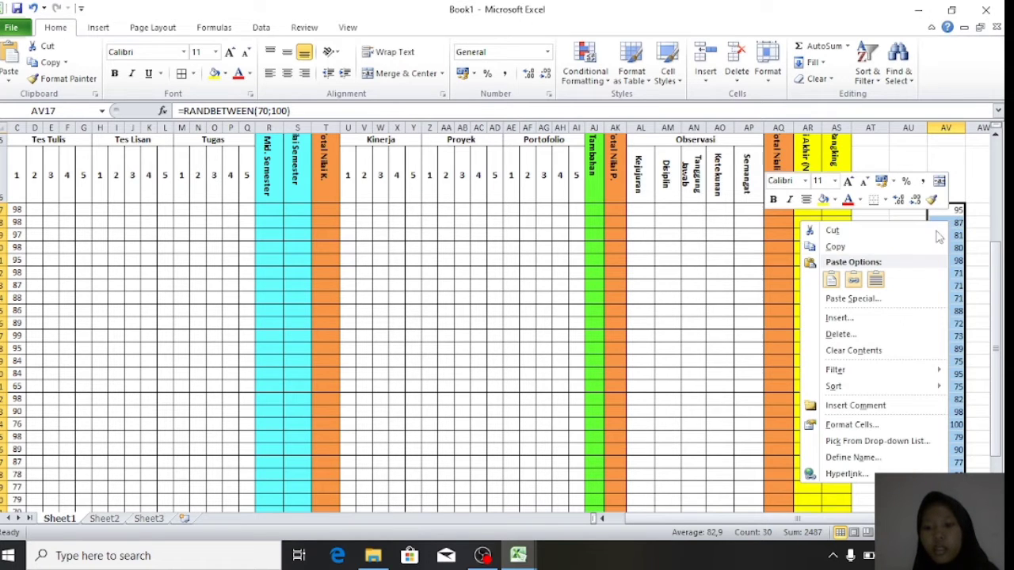
left_click(851, 247)
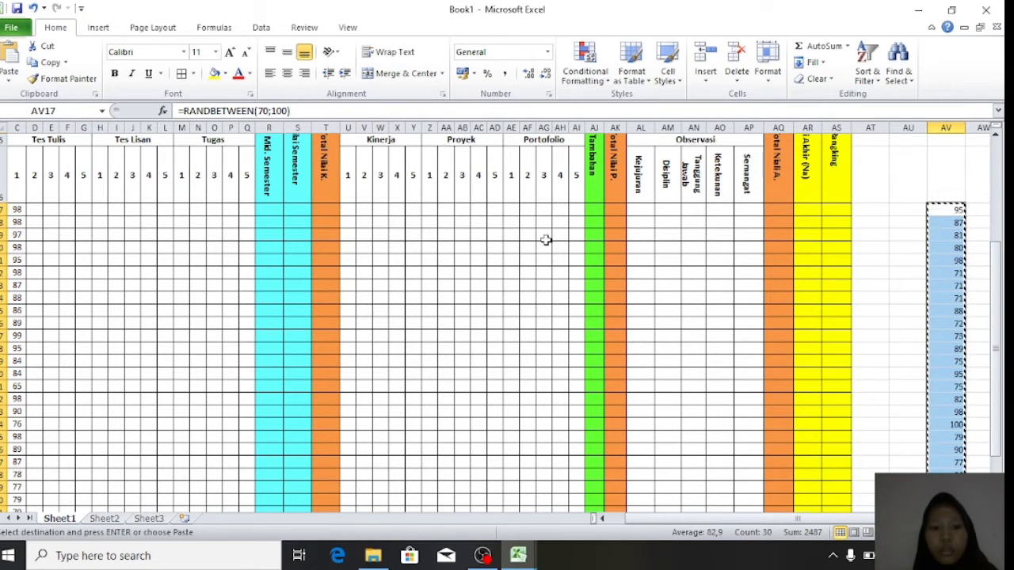
scroll(545, 239, "down", 2)
left_click_drag(170, 183, 169, 441)
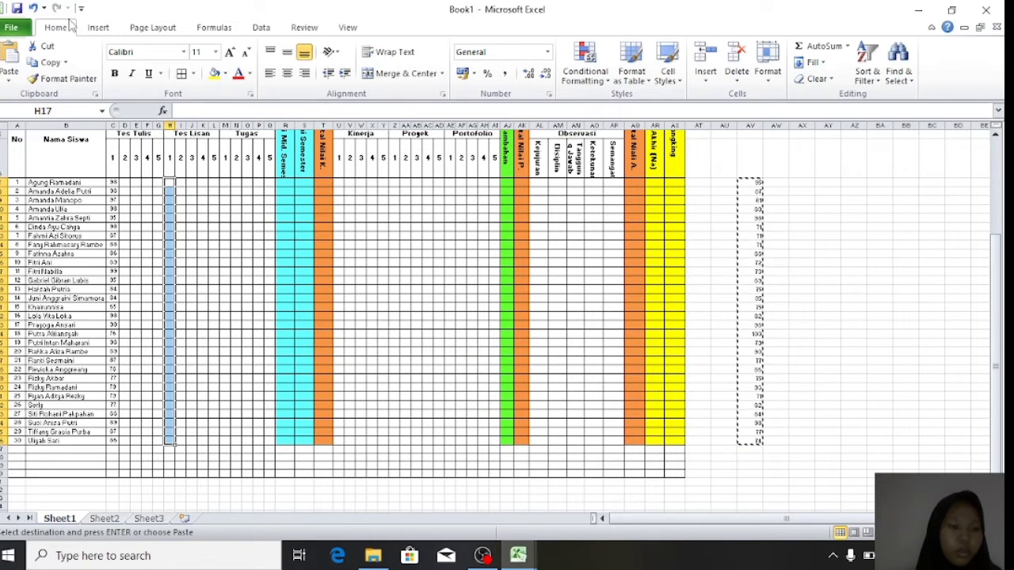
left_click(10, 83)
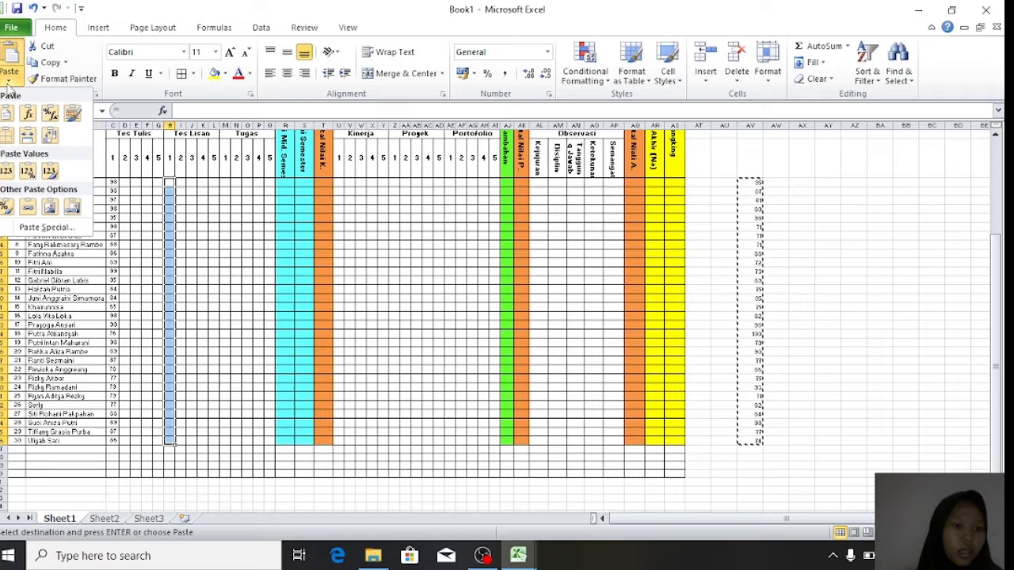
left_click(7, 170)
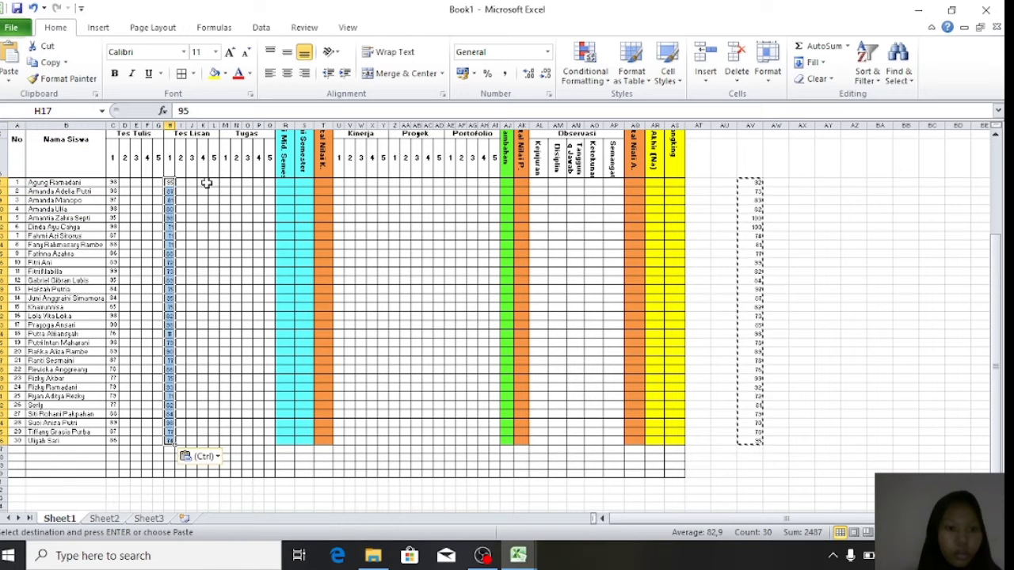
left_click_drag(225, 182, 225, 442)
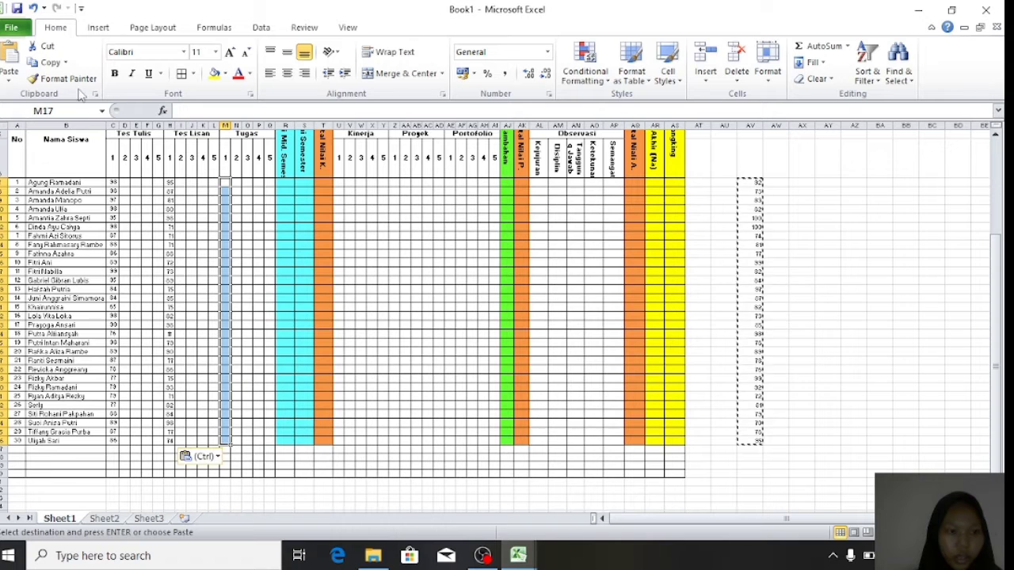
left_click(9, 79)
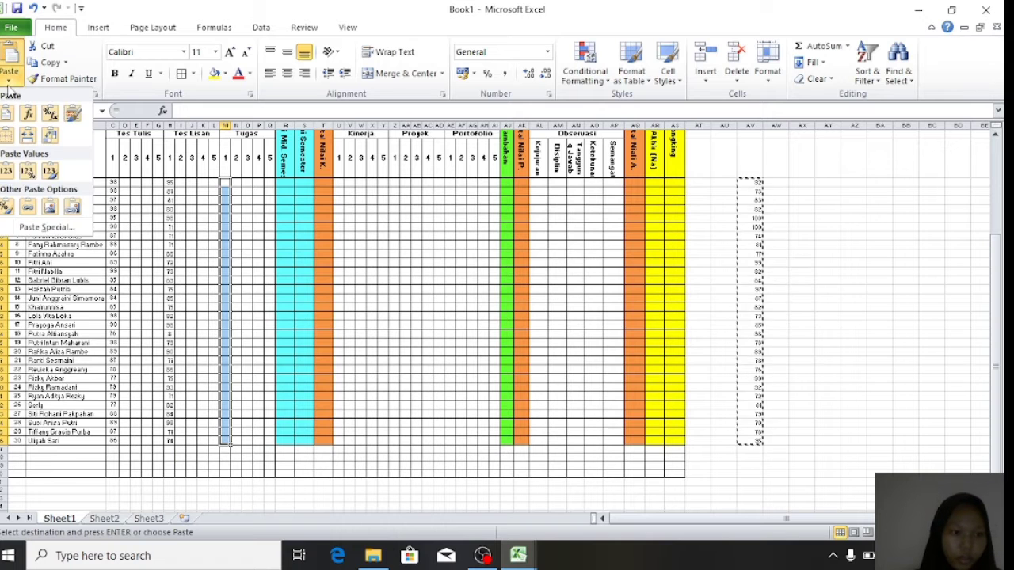
left_click(7, 172)
left_click_drag(230, 126, 239, 127)
- Paste the scores as values into columns V, X and AA, widening V and X
left_click_drag(359, 182, 359, 440)
left_click(8, 82)
left_click(7, 171)
left_click_drag(364, 127, 371, 127)
left_click_drag(387, 183, 387, 440)
left_click(8, 82)
left_click(7, 171)
left_click_drag(393, 127, 396, 126)
left_click_drag(425, 183, 424, 441)
left_click(7, 83)
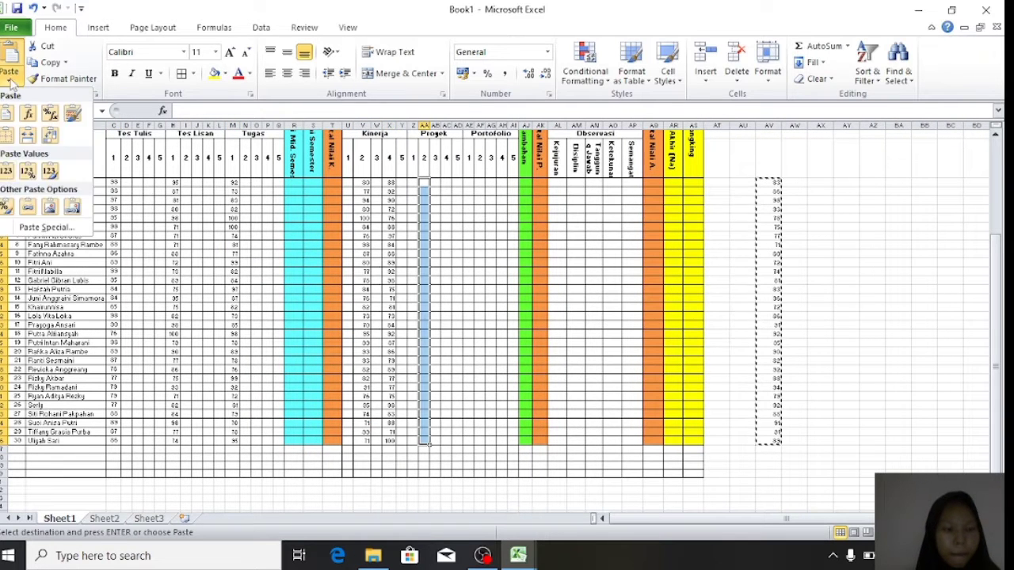
left_click(7, 172)
- Paste the scores as values into AE, AF, AL and the Observasi columns, widening AE
left_click_drag(468, 183, 468, 440)
left_click(8, 83)
left_click(6, 172)
left_click_drag(474, 127, 478, 127)
left_click(495, 181)
left_click(483, 190)
left_click_drag(483, 182, 483, 440)
left_click(8, 82)
left_click(6, 172)
left_click_drag(561, 183, 578, 437)
left_click(8, 82)
left_click(6, 172)
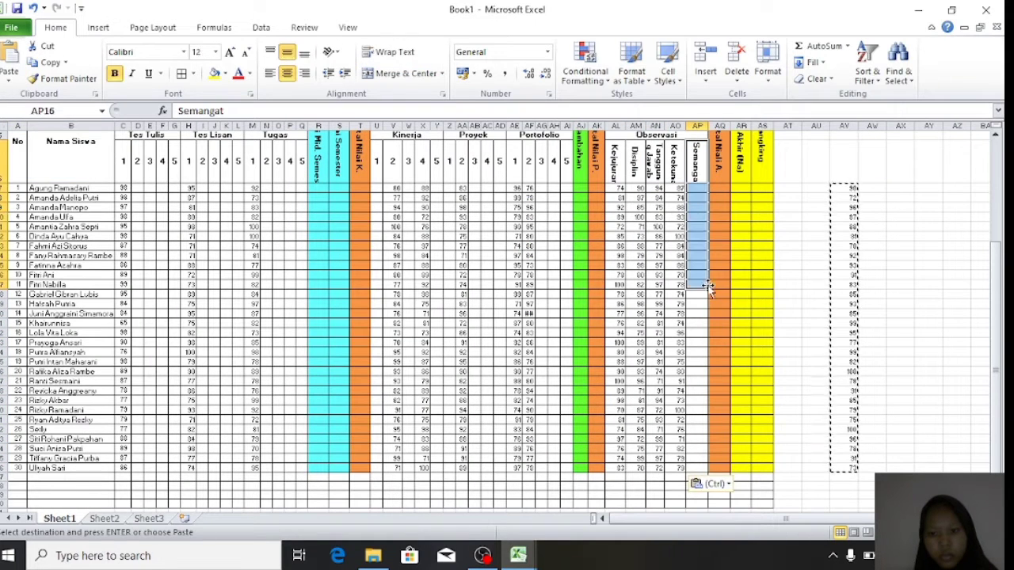
left_click(695, 191)
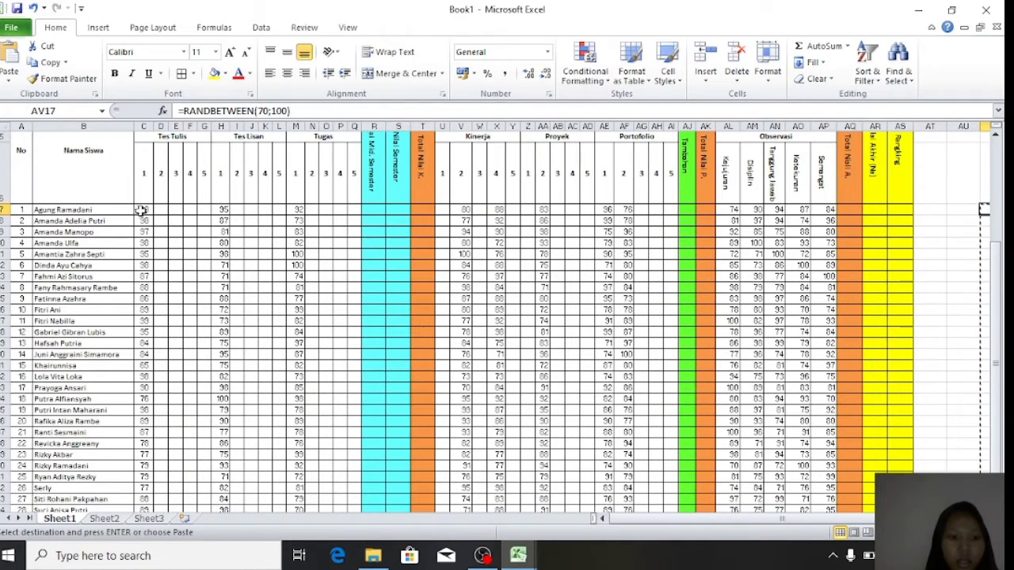
left_click_drag(141, 210, 831, 461)
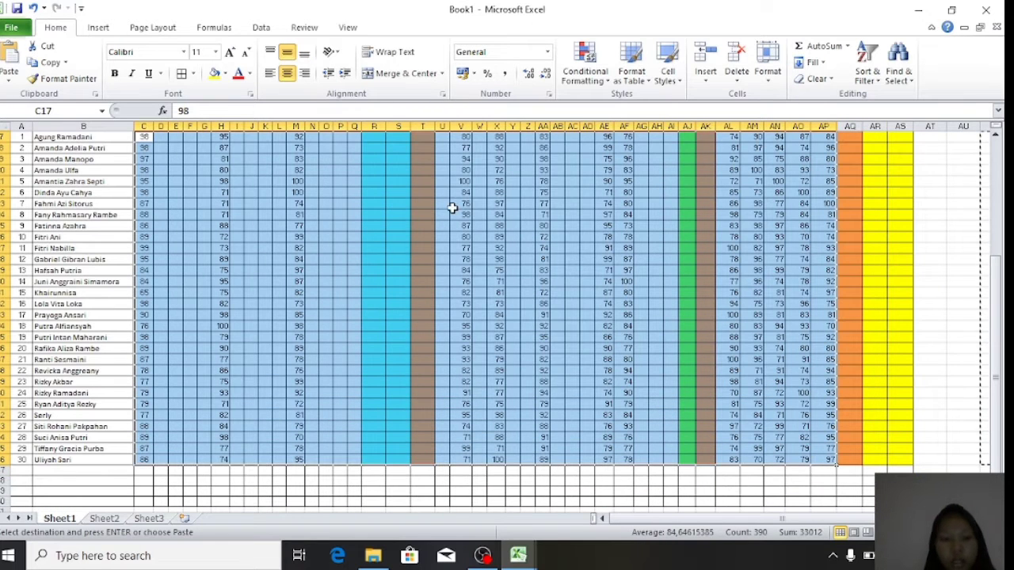
- Center the scores in C17:AP46 both vertically and horizontally
left_click(288, 52)
left_click(287, 52)
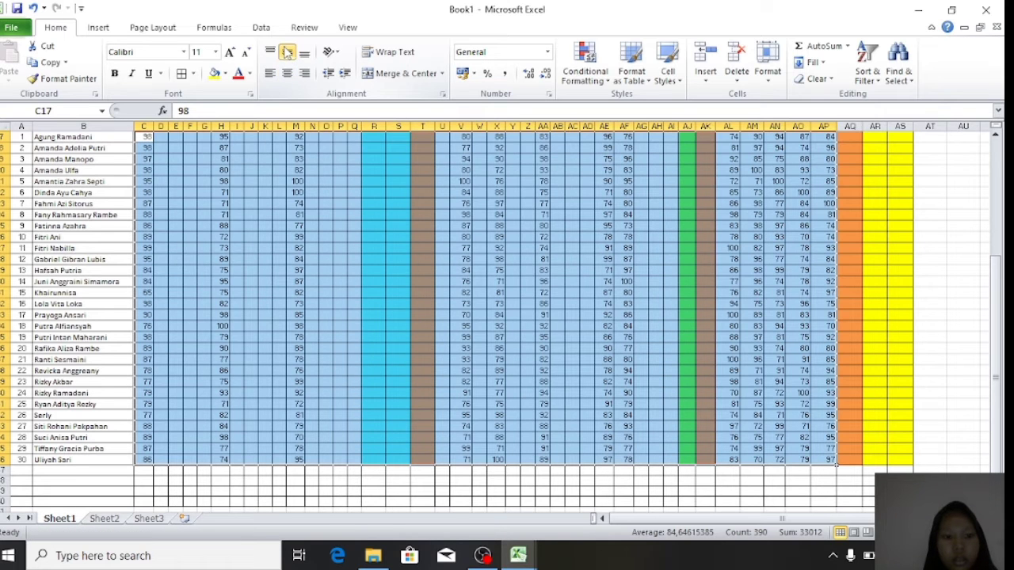
left_click(287, 75)
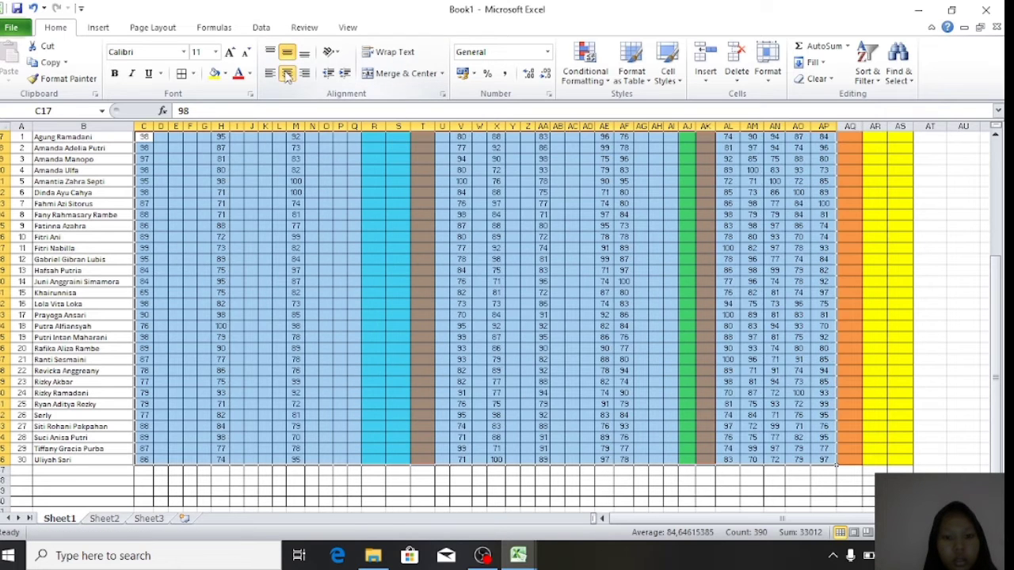
left_click(394, 237)
scroll(672, 272, "up", 2)
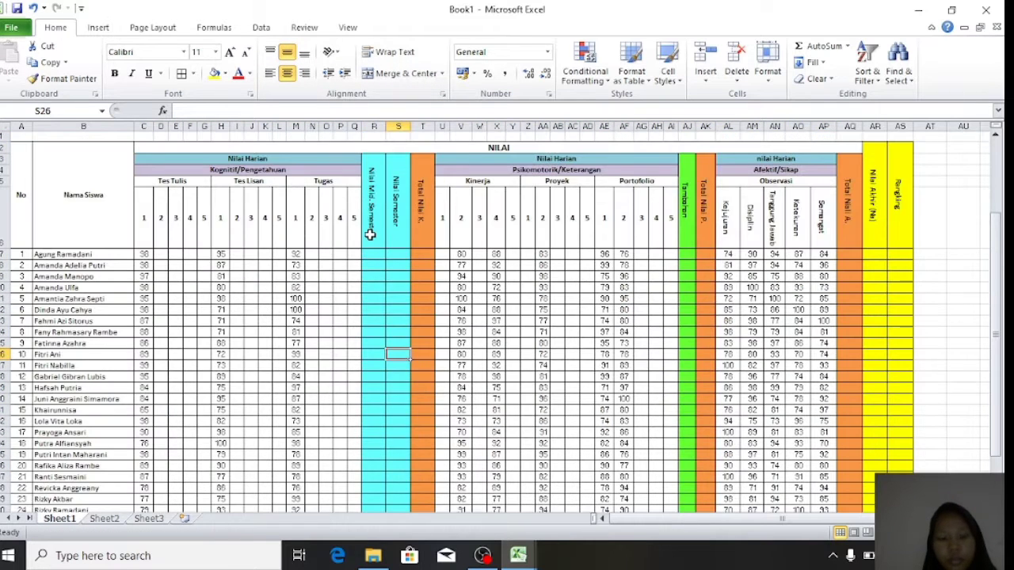
- Copy a score column into columns D and I, widening both columns
left_click_drag(295, 253, 297, 436)
key("ctrl+c")
left_click_drag(161, 255, 161, 459)
key("ctrl+v")
scroll(161, 423, "up", 2)
left_click_drag(168, 127, 174, 127)
left_click_drag(244, 254, 244, 459)
key("ctrl+v")
scroll(244, 460, "up", 4)
left_click_drag(251, 125, 260, 125)
- Copy the column V scores into columns N and Z, widening column Z
left_click_drag(476, 317, 477, 459)
key("ctrl+c")
scroll(477, 444, "up", 2)
left_click_drag(330, 254, 331, 459)
key("ctrl+v")
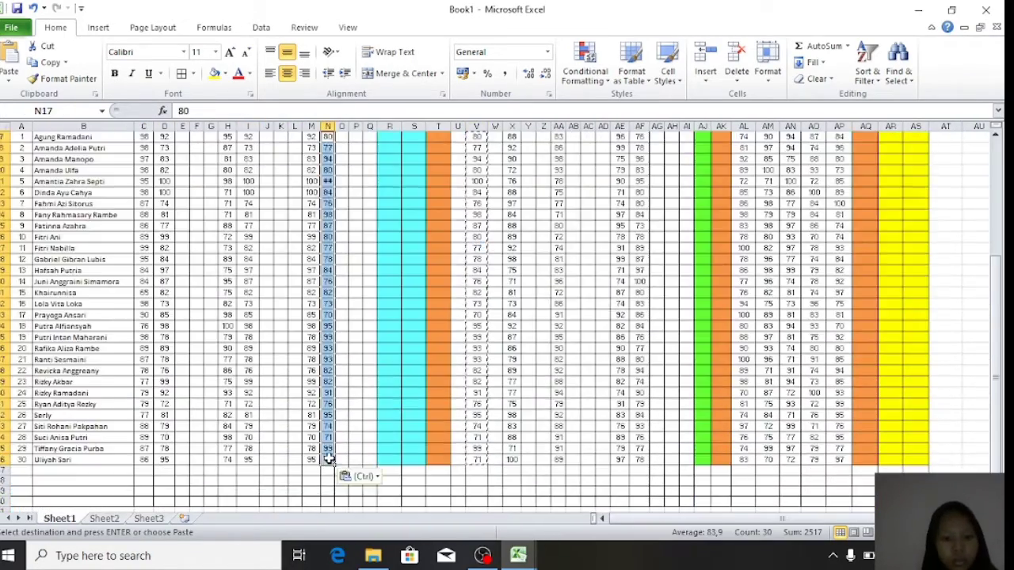
scroll(330, 459, "up", 2)
left_click_drag(549, 254, 548, 460)
key("ctrl+v")
scroll(591, 159, "up", 3)
left_click_drag(556, 126, 560, 127)
scroll(395, 254, "down", 1)
- Paste scores into the Nilai Mid Semester, Nilai Semester and Tambahan (AJ) columns
left_click_drag(395, 254, 420, 459)
left_click(8, 53)
scroll(418, 238, "up", 2)
left_click(9, 53)
scroll(715, 343, "up", 4)
left_click_drag(712, 317, 712, 459)
left_click(9, 53)
scroll(27, 274, "up", 5)
- Enlarge the table header text and make it bold
left_click_drag(27, 274, 956, 317)
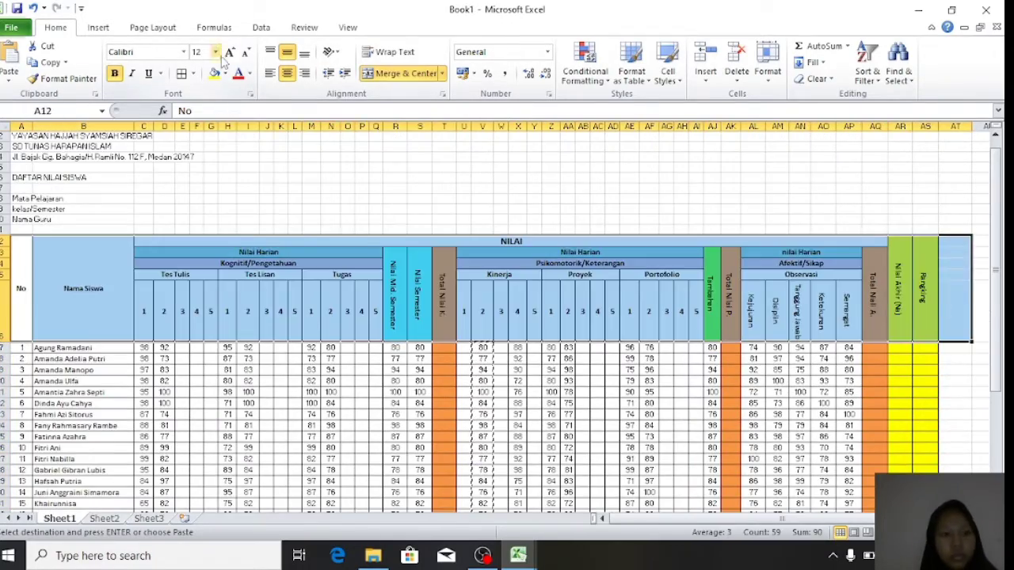
left_click(230, 53)
left_click(115, 73)
left_click(266, 220)
scroll(203, 313, "down", 1)
scroll(204, 313, "down", 1)
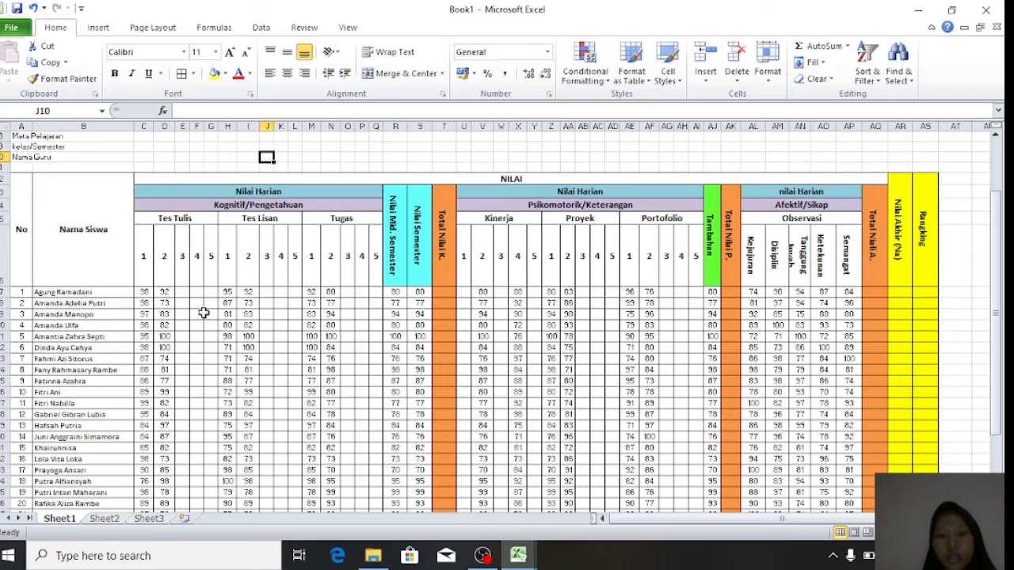
scroll(262, 352, "down", 2)
left_click(266, 348)
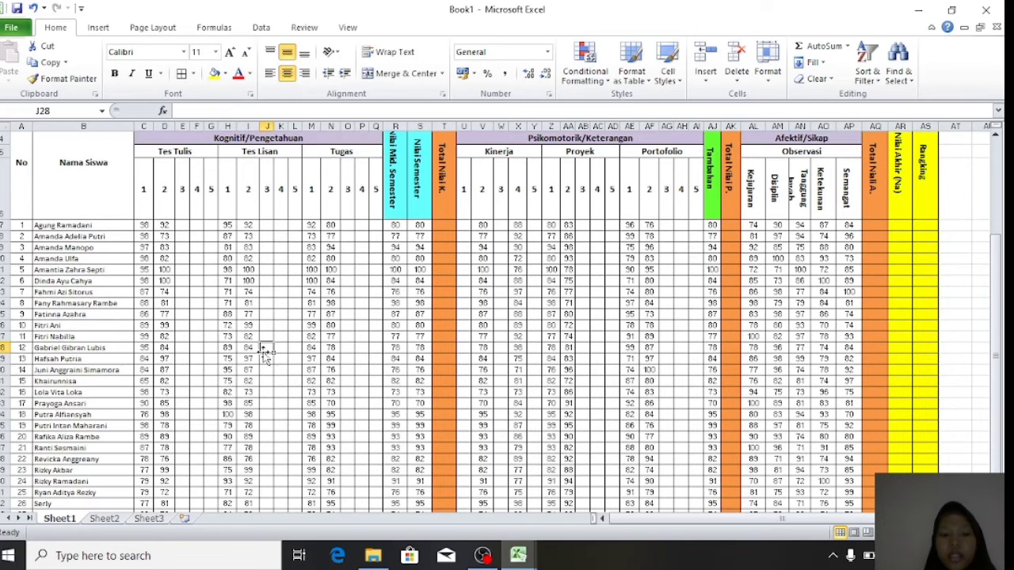
scroll(265, 352, "down", 2)
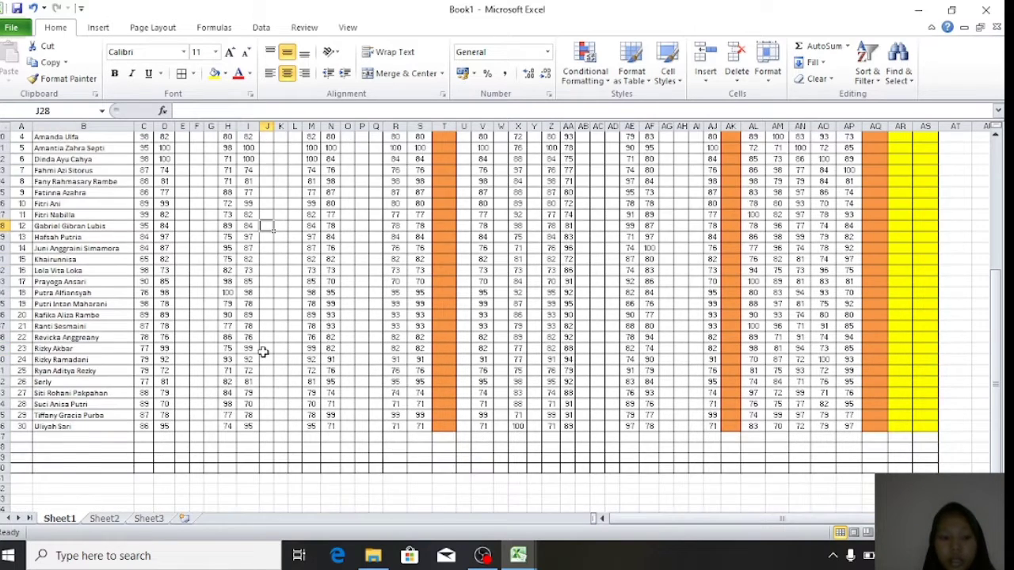
scroll(264, 353, "up", 3)
scroll(262, 352, "up", 1)
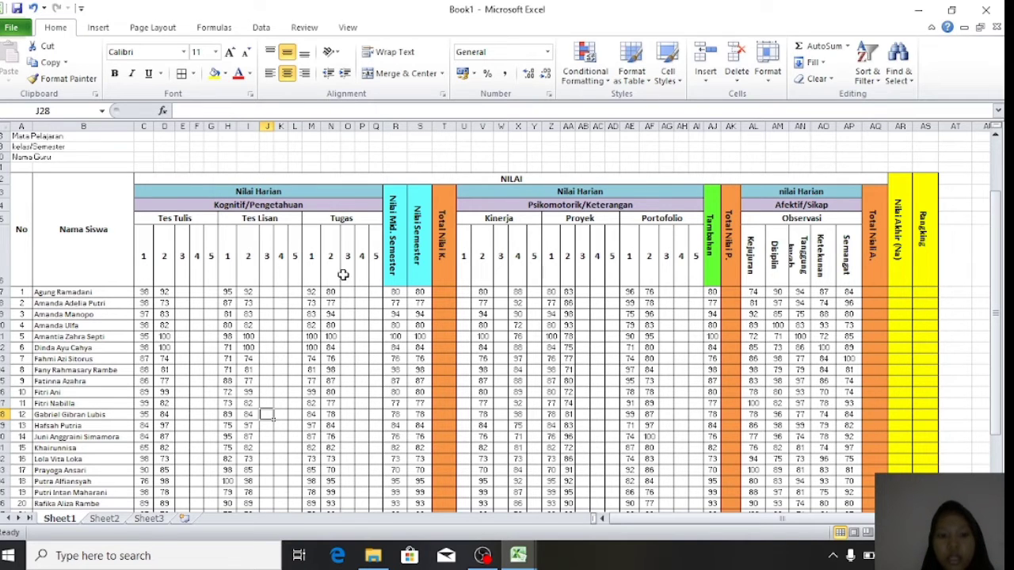
- Enter =AVERAGE(C17:S17) in T17 and fill it down to T46 for all students
left_click(444, 292)
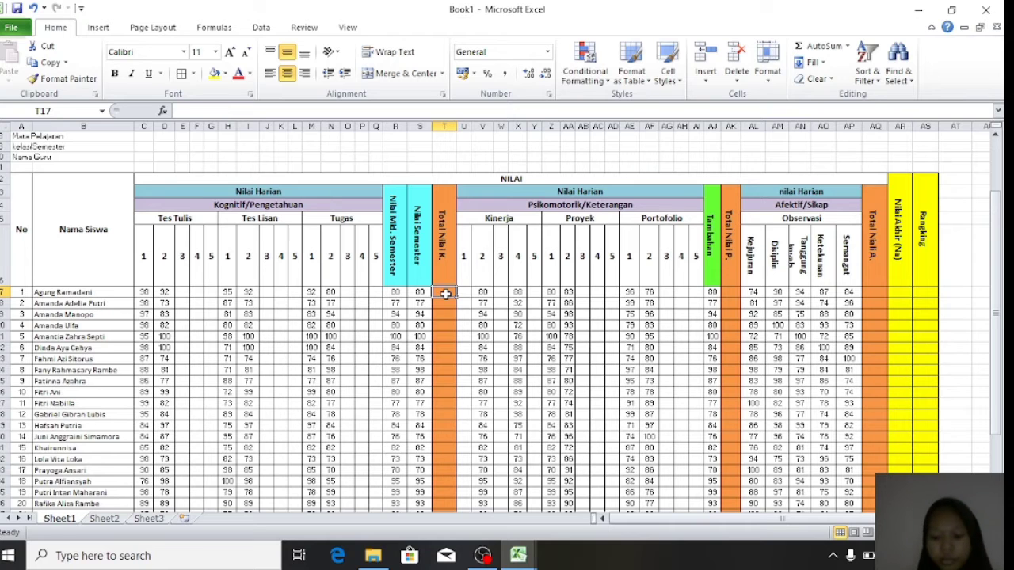
type("=")
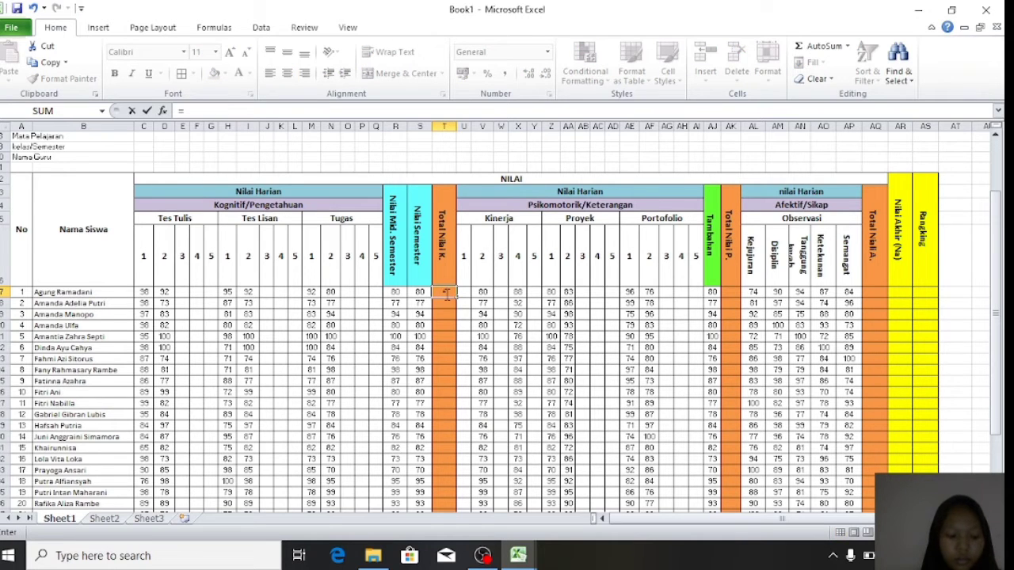
type("av")
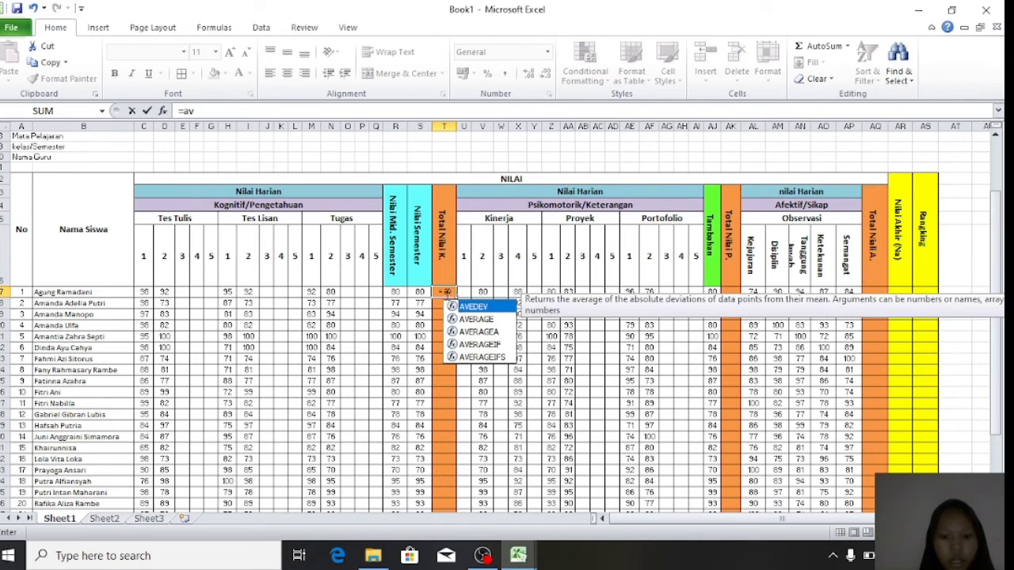
double_click(485, 320)
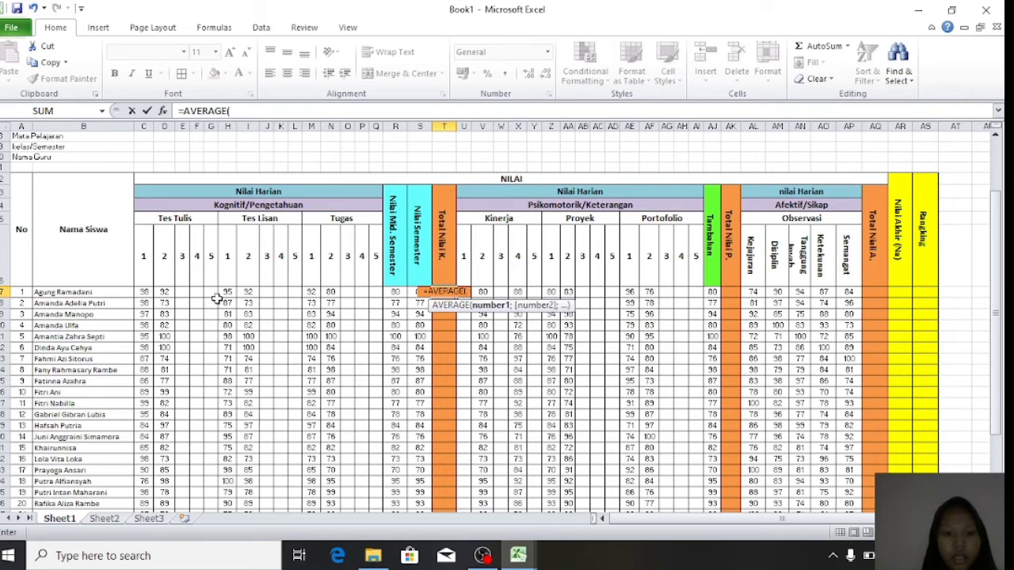
left_click_drag(139, 291, 413, 295)
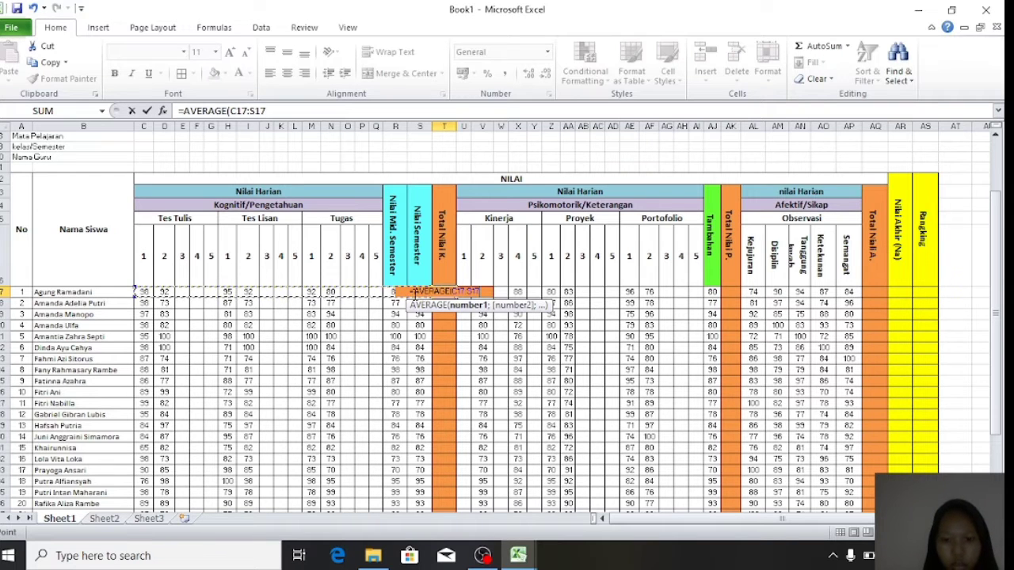
type(")")
key("Return")
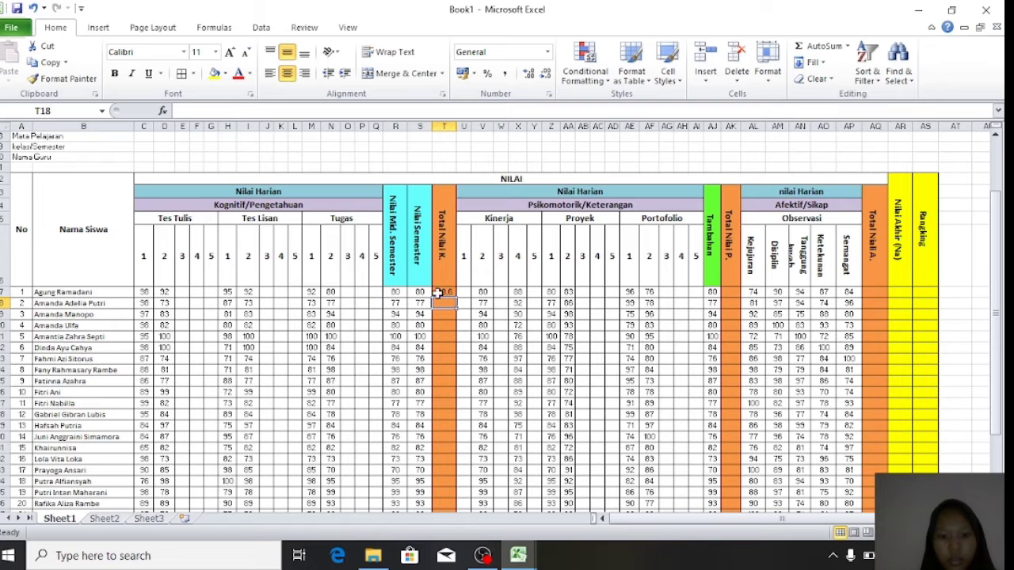
left_click(441, 292)
scroll(442, 292, "down", 1)
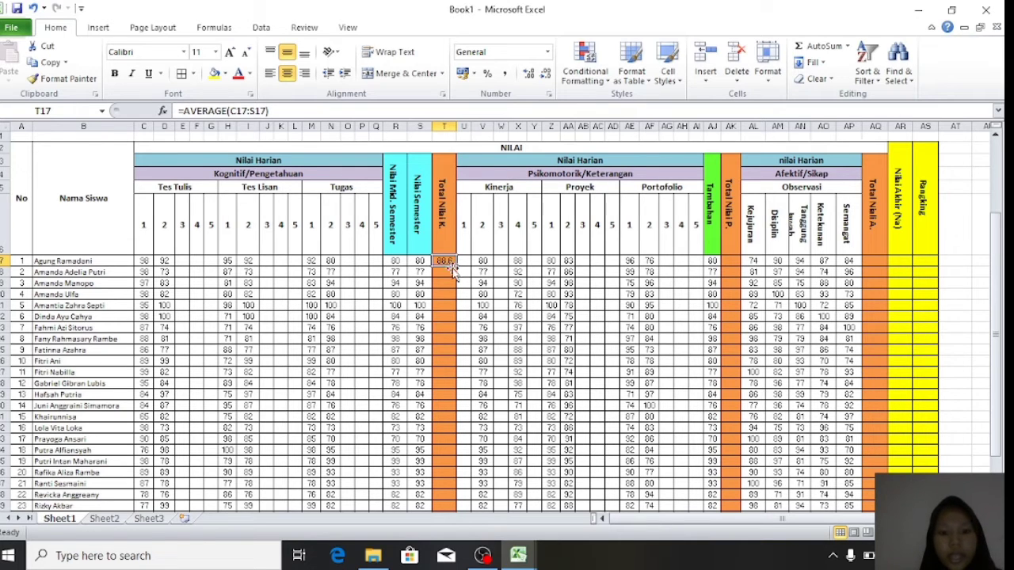
left_click_drag(455, 267, 450, 459)
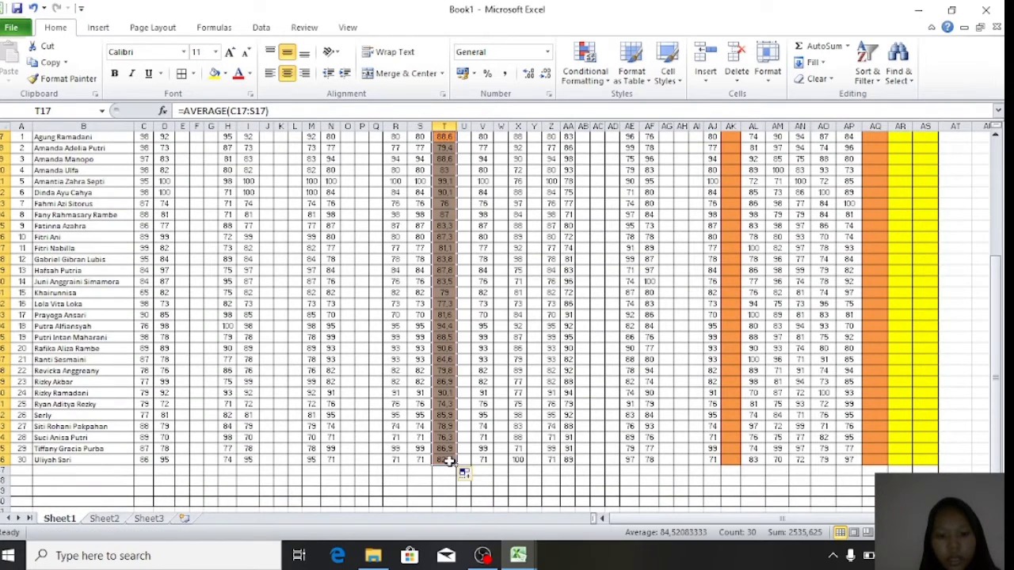
scroll(455, 270, "up", 2)
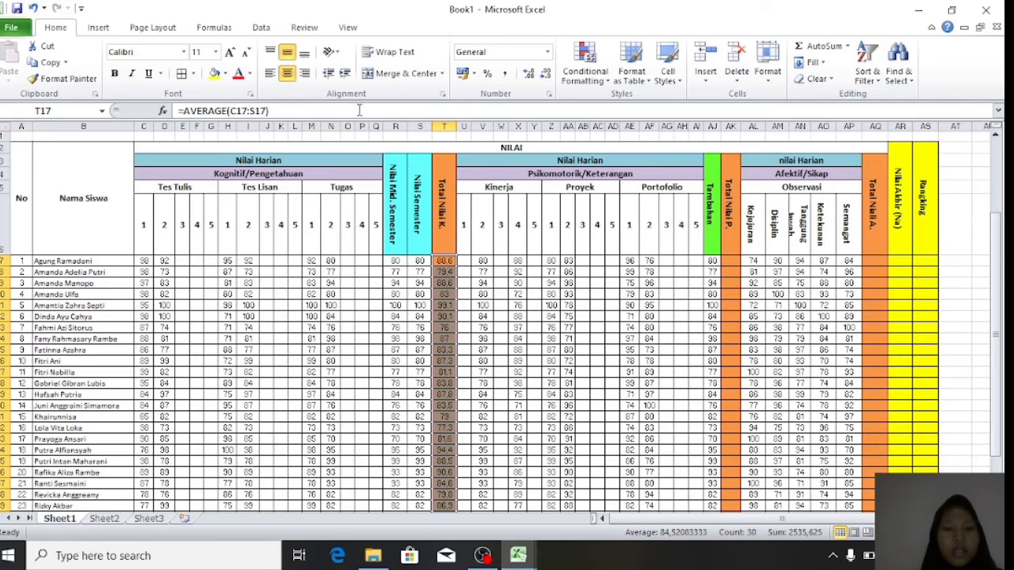
- Enter =AVERAGE(V17:AJ17) in AK17 for the first student's Total Nilai P
left_click(448, 192)
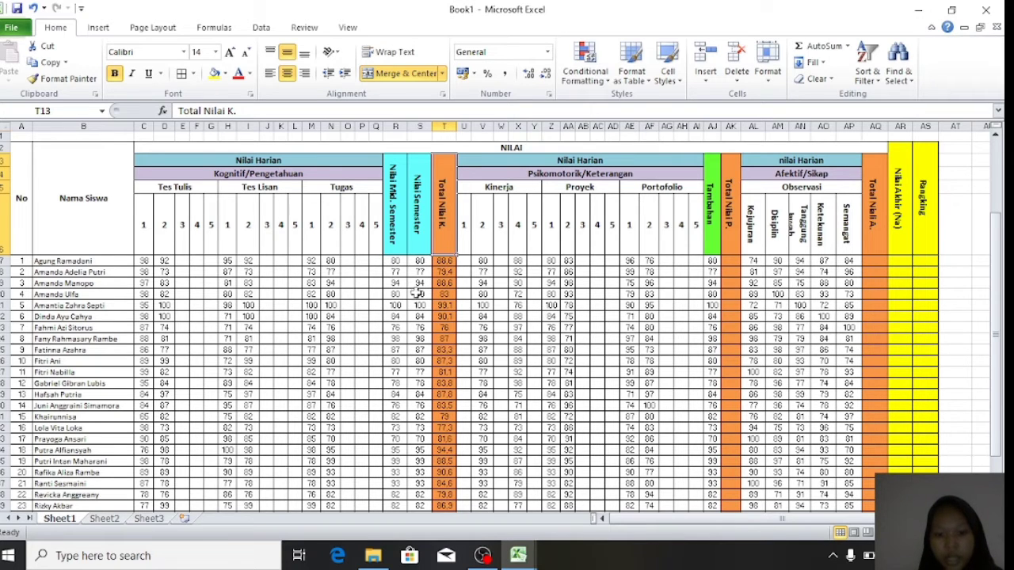
left_click(600, 274)
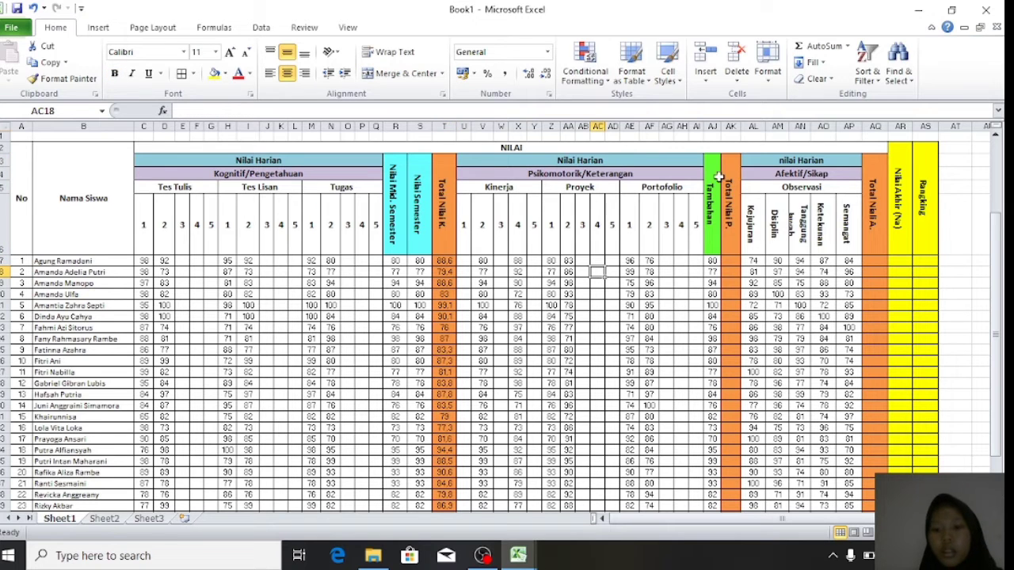
left_click(729, 263)
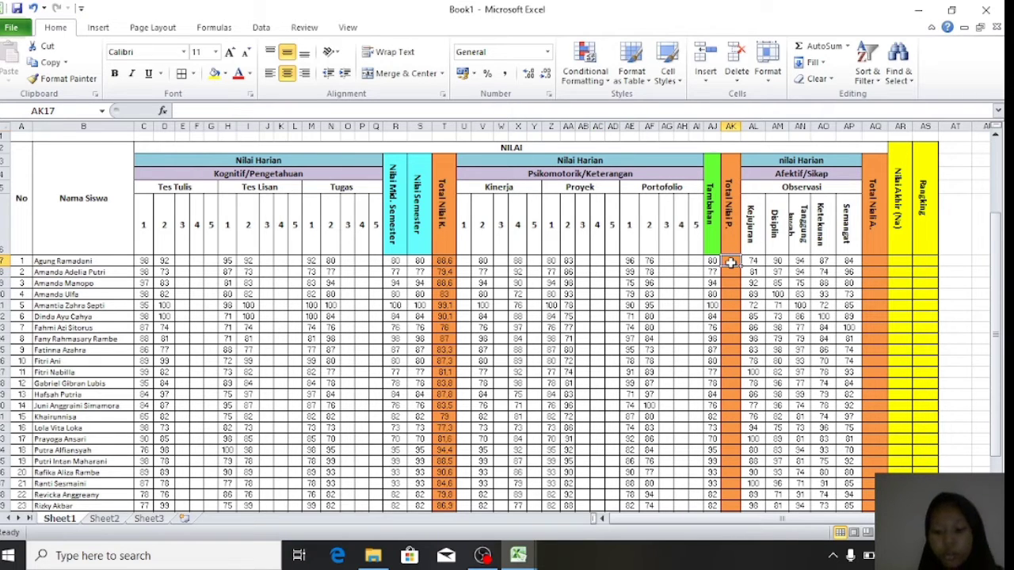
type("=")
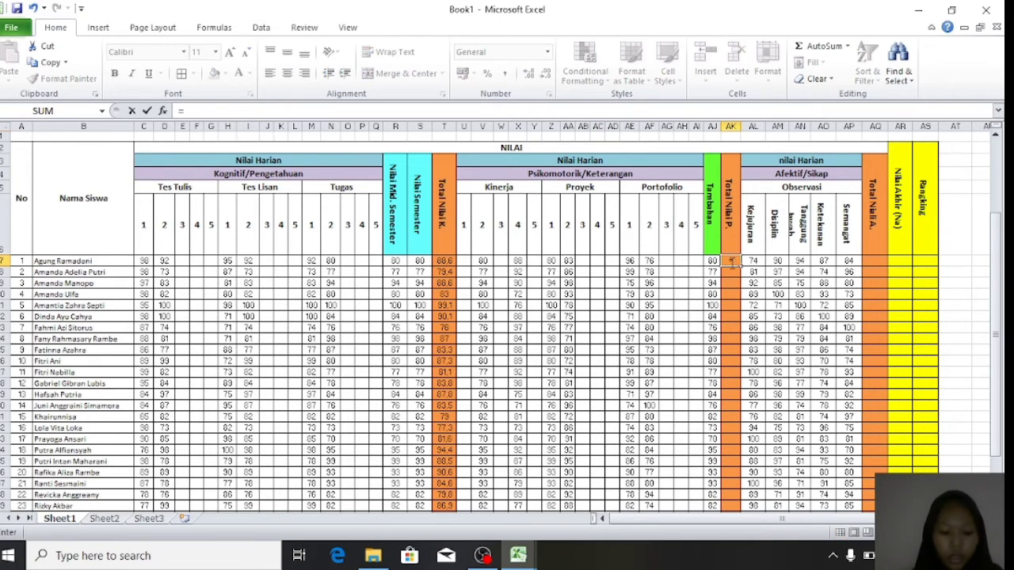
type("aver")
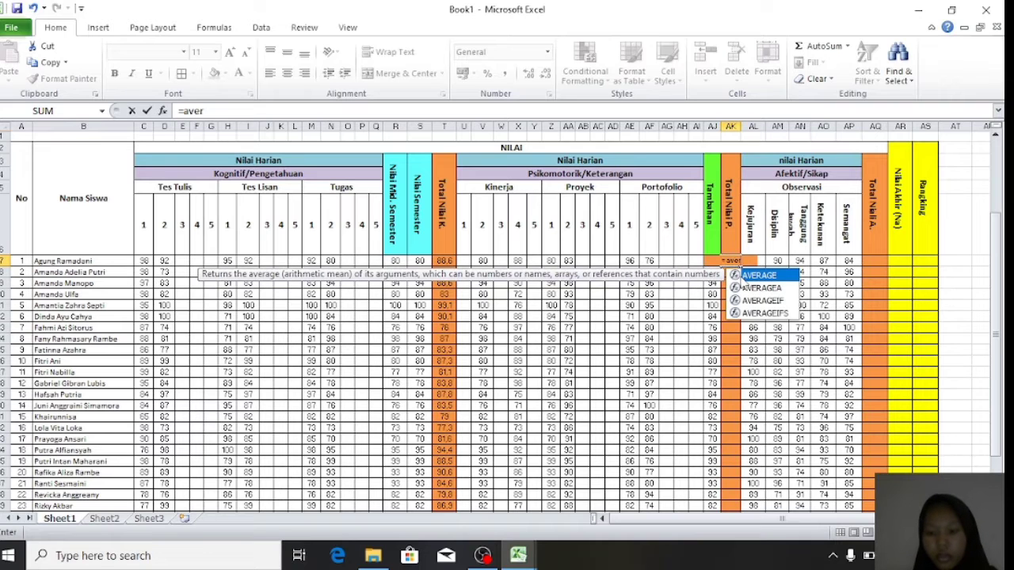
key("Tab")
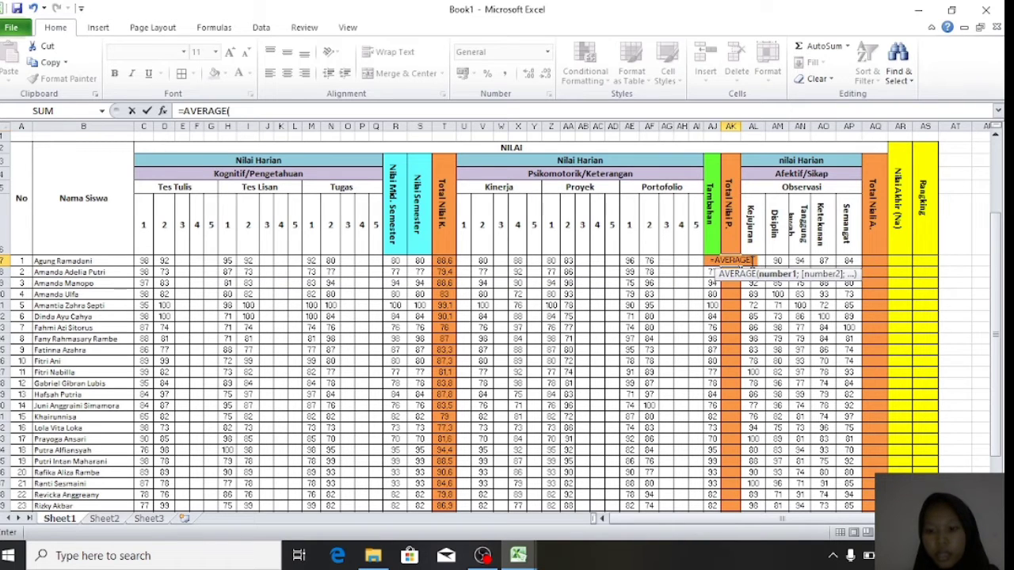
left_click_drag(473, 263, 710, 261)
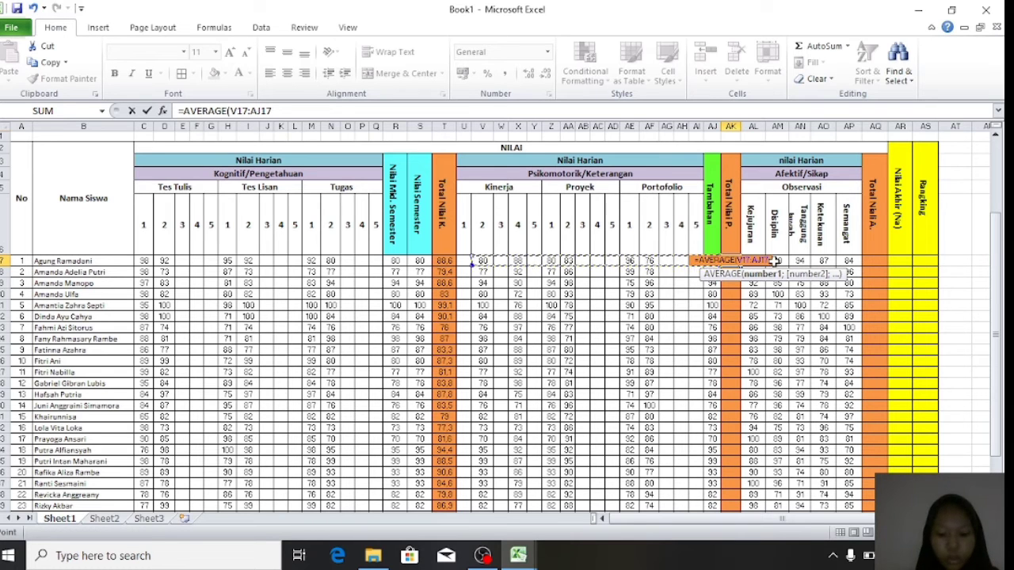
type(")")
key("Return")
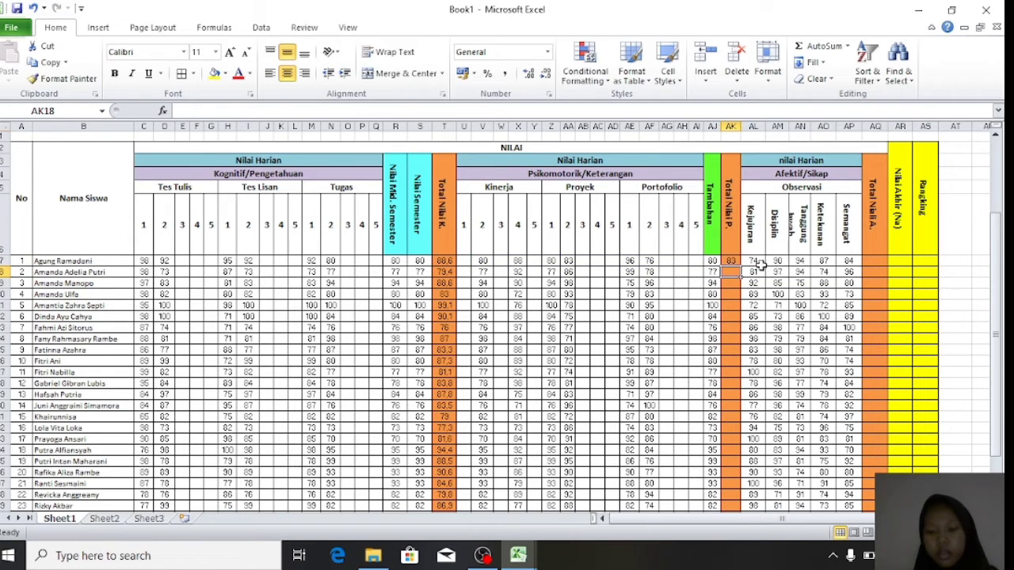
- Fill the AK17 average down the Total Nilai P. column for all students
left_click_drag(735, 262, 740, 271)
left_click_drag(739, 268, 736, 515)
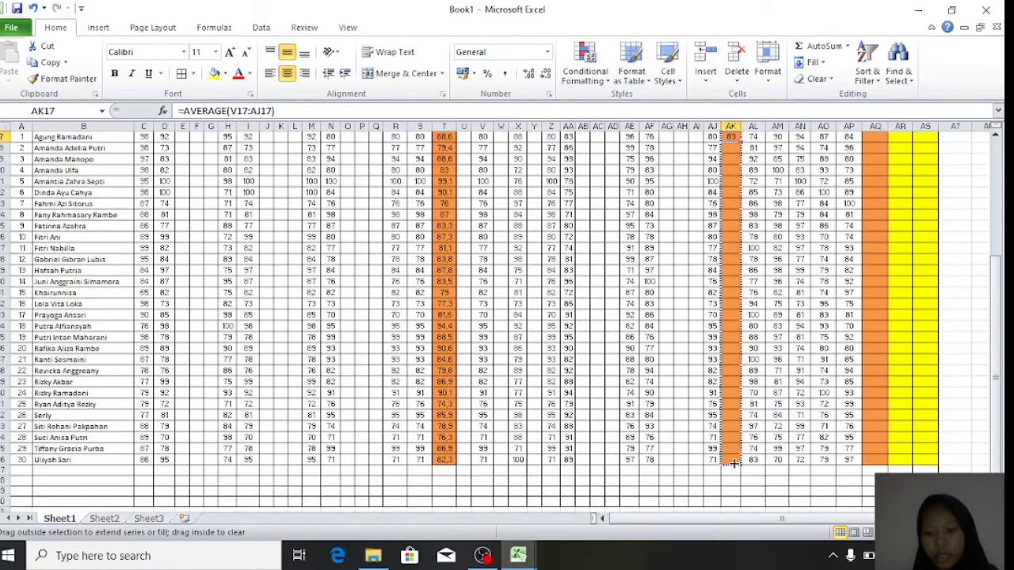
left_click_drag(734, 463, 734, 463)
scroll(744, 396, "up", 5)
scroll(802, 332, "down", 1)
scroll(802, 331, "right", 1)
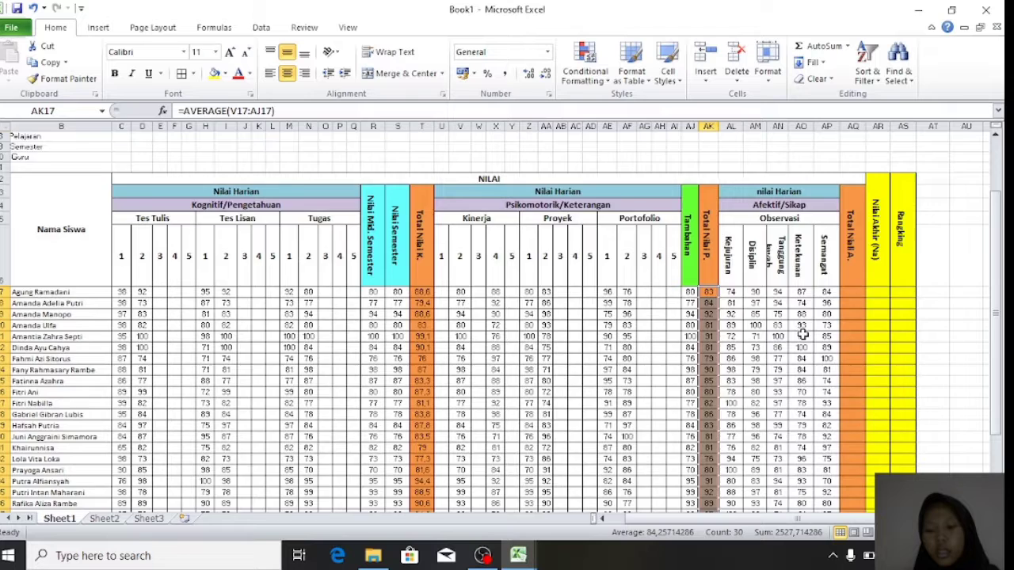
scroll(802, 334, "down", 1)
scroll(802, 334, "right", 2)
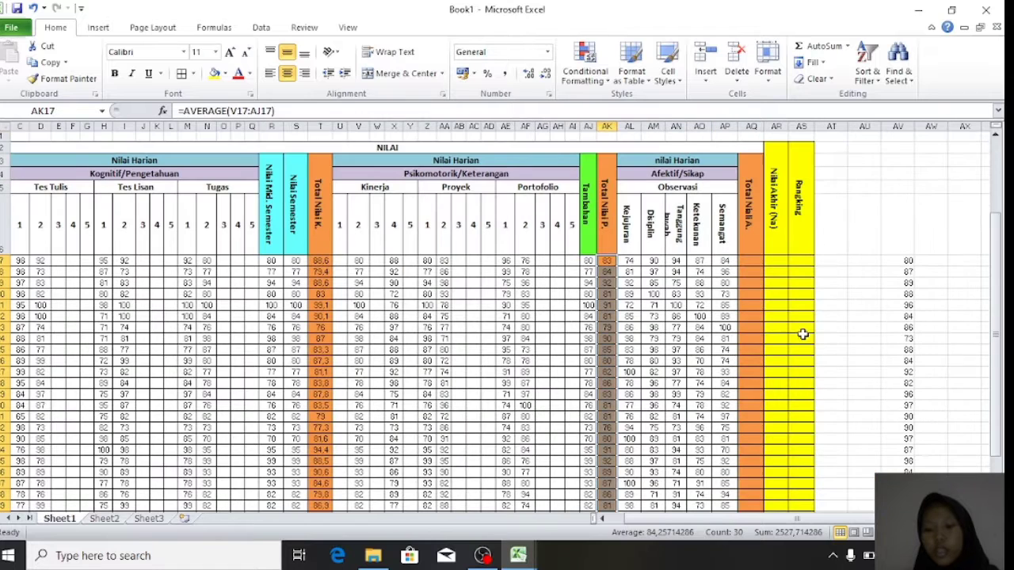
- Enter =AVERAGE(AL17:AP17) in AQ17, giving 85,8, and fill it down for all students
left_click(748, 260)
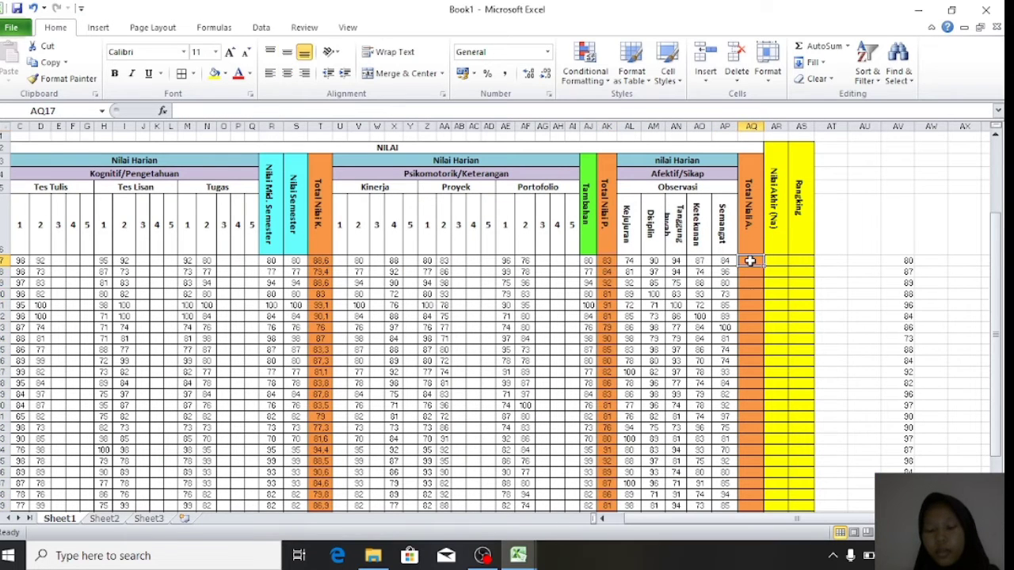
type("+")
key("Escape")
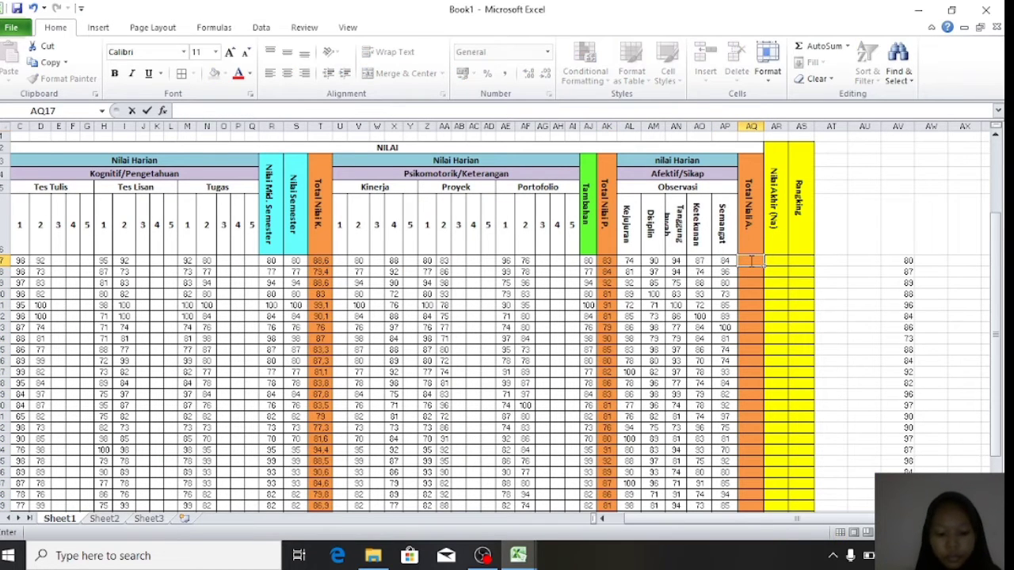
type("=aver")
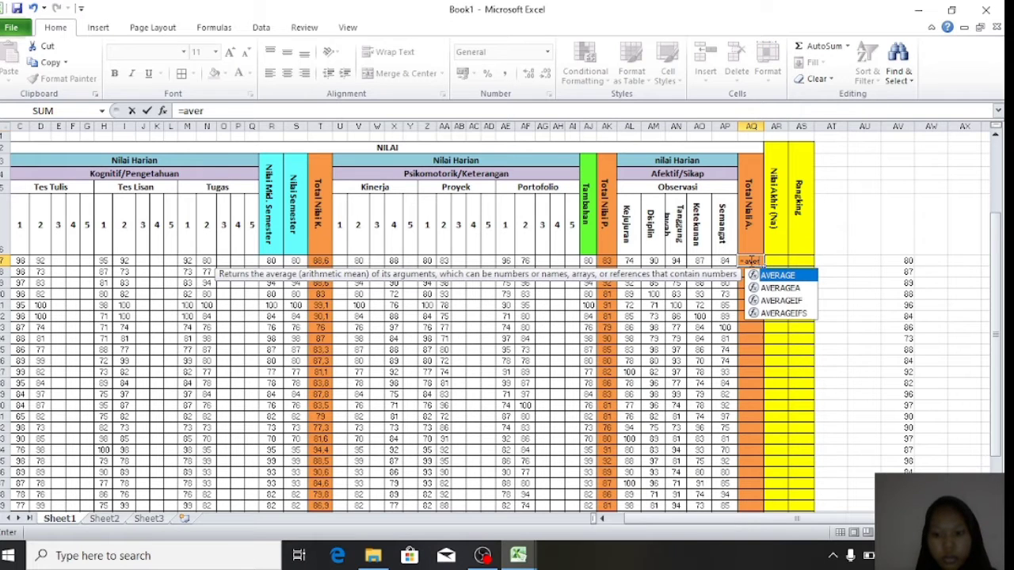
double_click(770, 275)
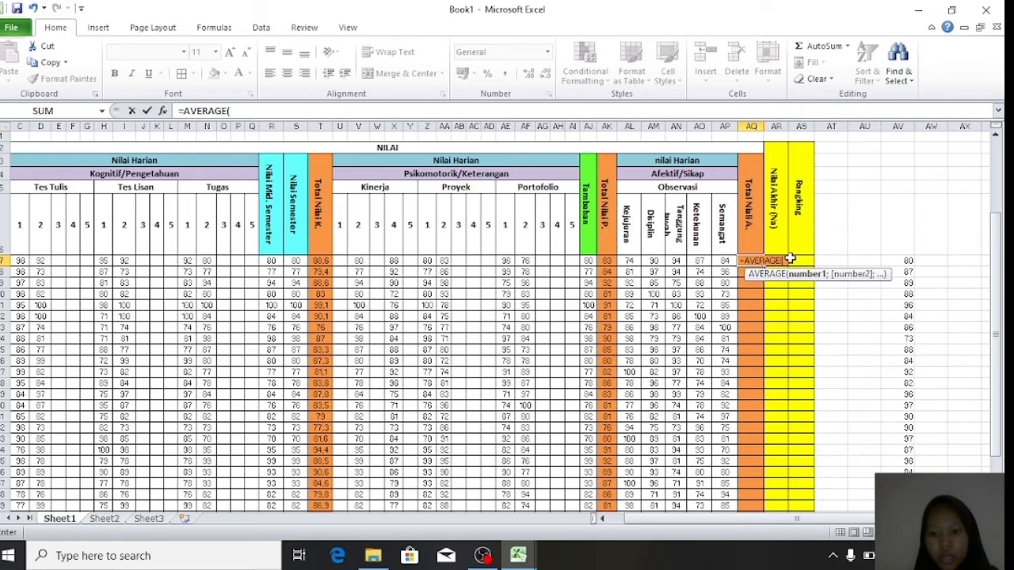
left_click_drag(634, 263, 717, 265)
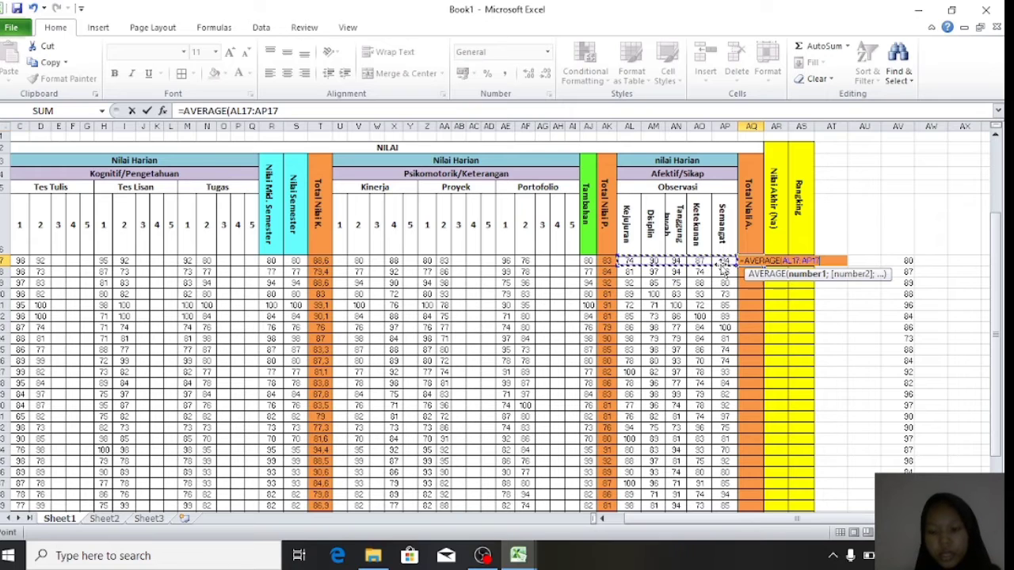
type(")")
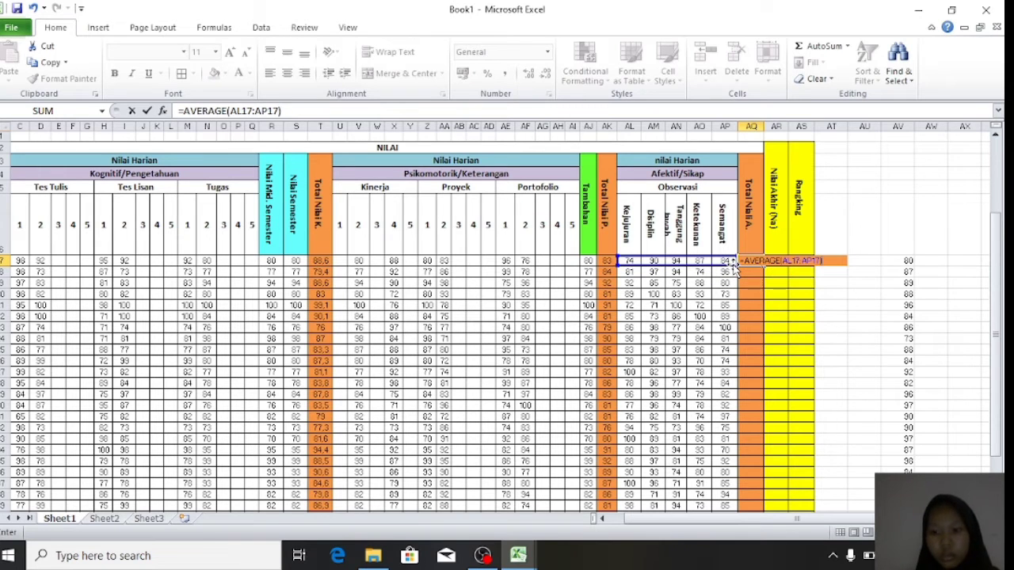
key("Return")
left_click_drag(750, 259, 756, 461)
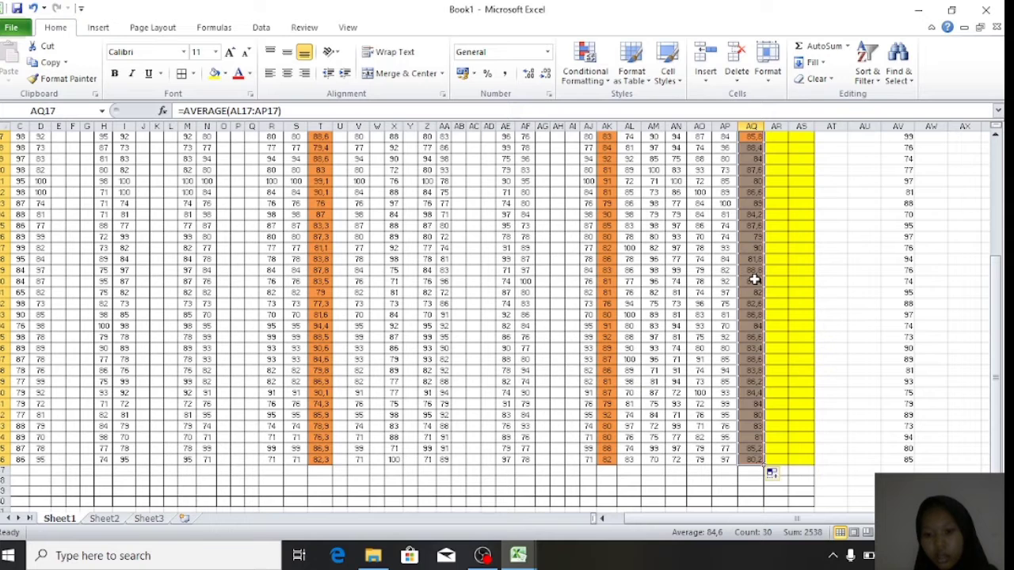
scroll(754, 280, "up", 1)
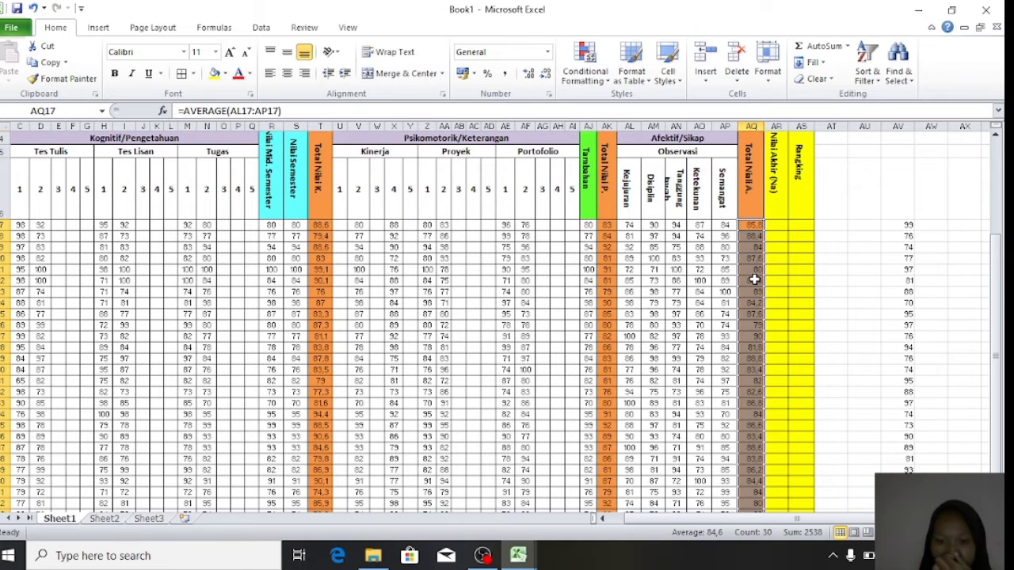
scroll(787, 206, "up", 2)
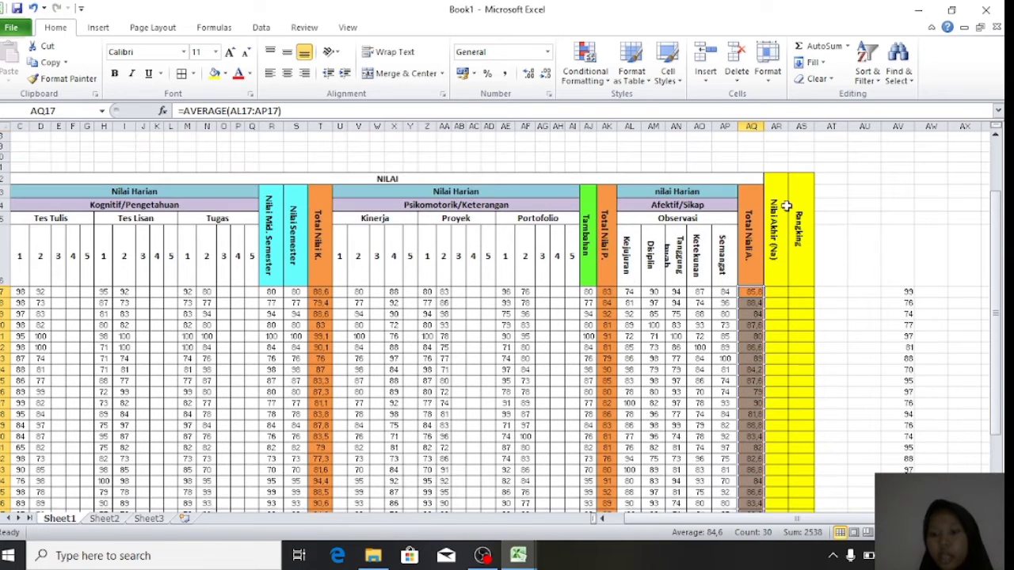
- Enter =AVERAGE(C17:AQ17) in AR17 so the first student's Nilai Akhir shows 86
left_click(776, 258)
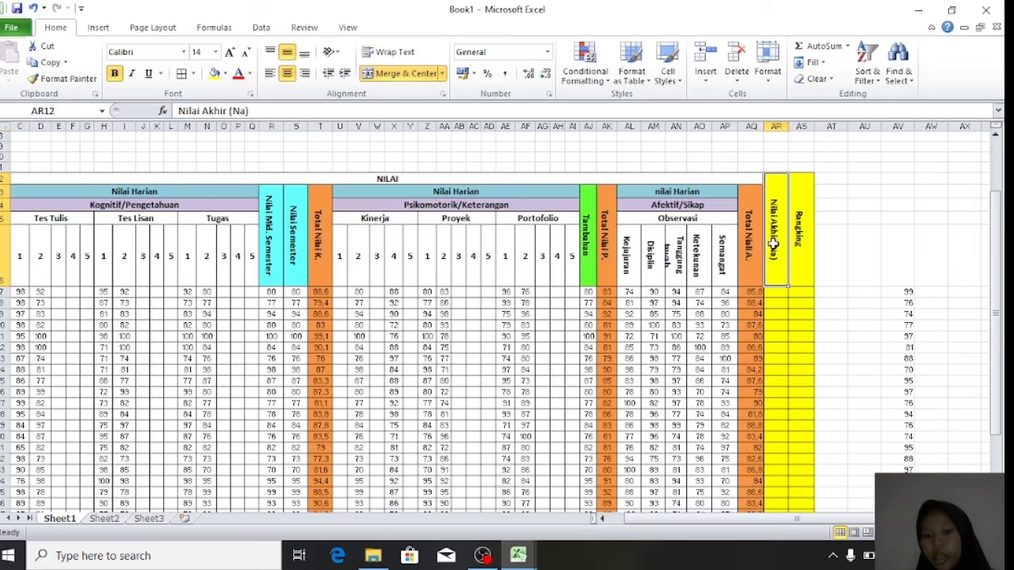
scroll(558, 310, "down", 3)
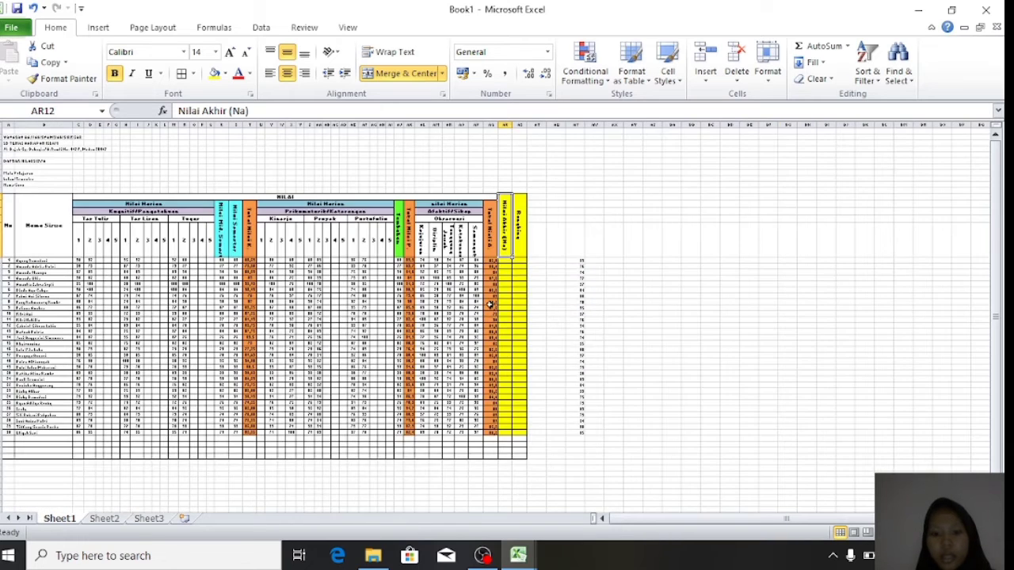
scroll(491, 304, "up", 3)
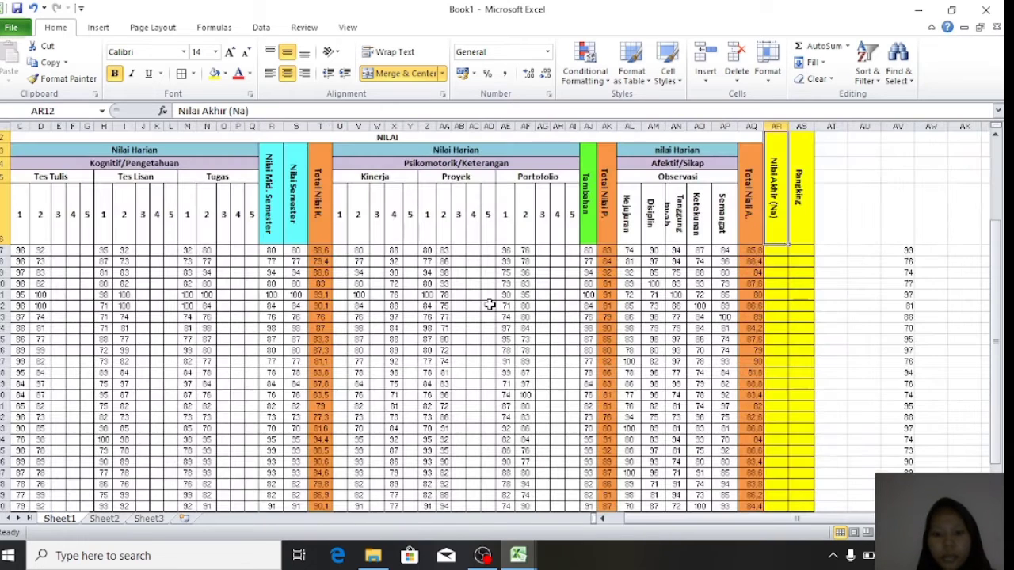
left_click(777, 250)
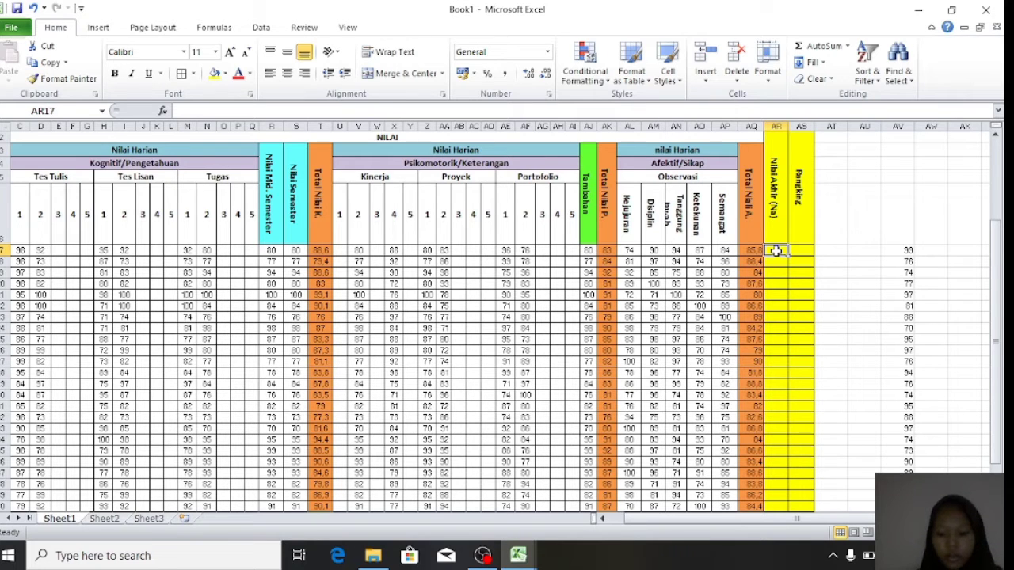
type("=av")
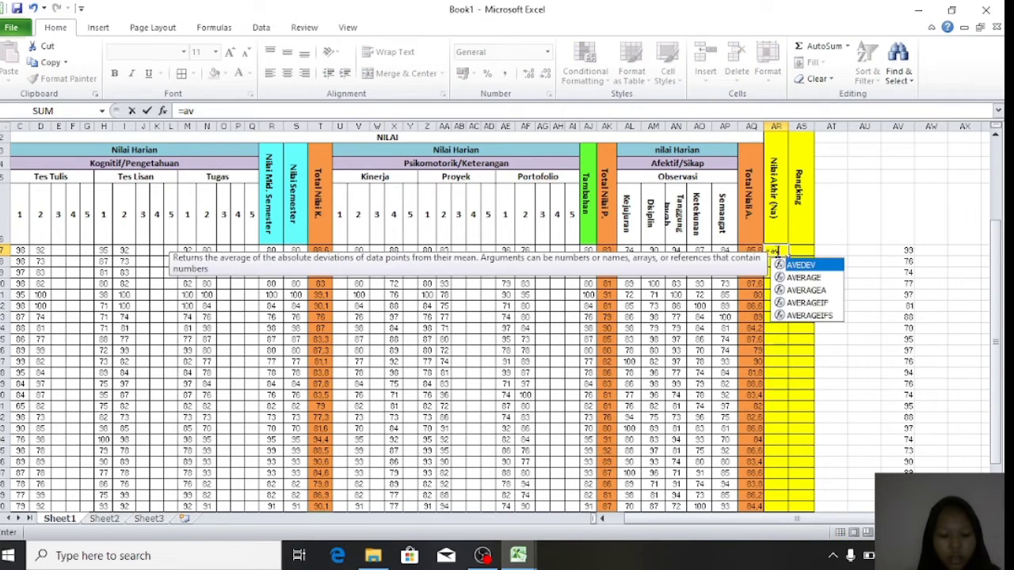
left_click(802, 278)
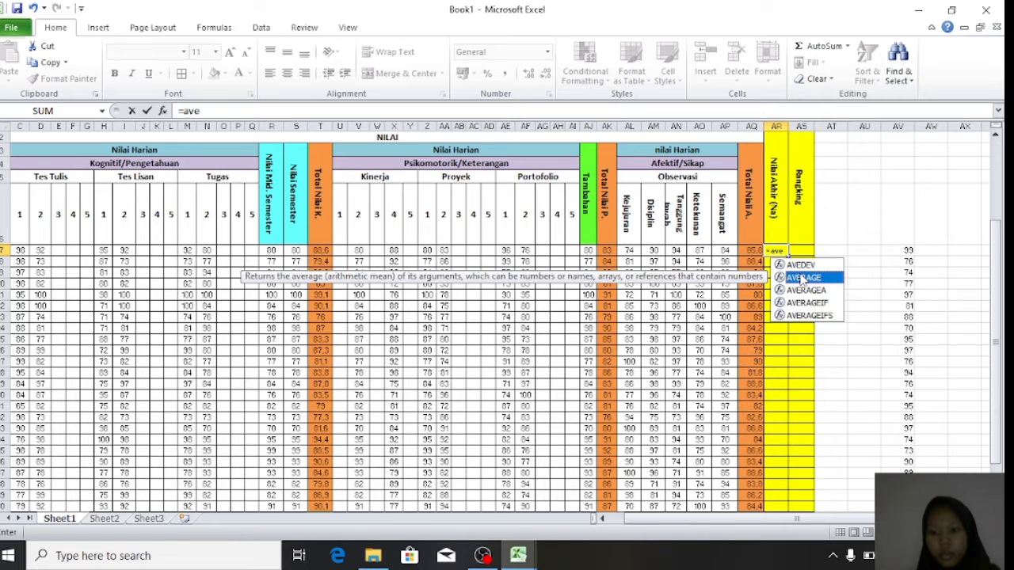
double_click(802, 278)
scroll(203, 267, "left", 2)
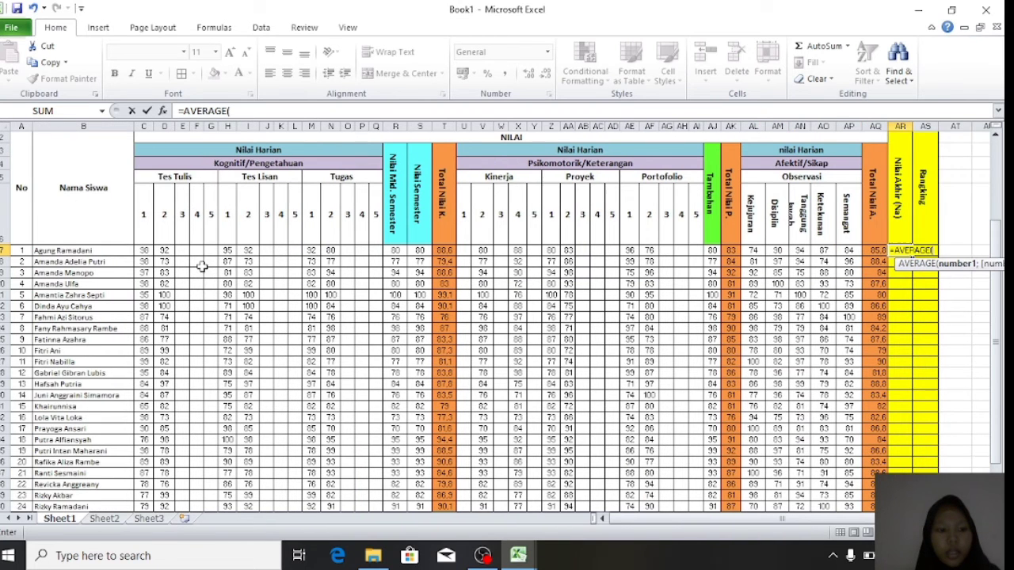
left_click_drag(143, 250, 878, 252)
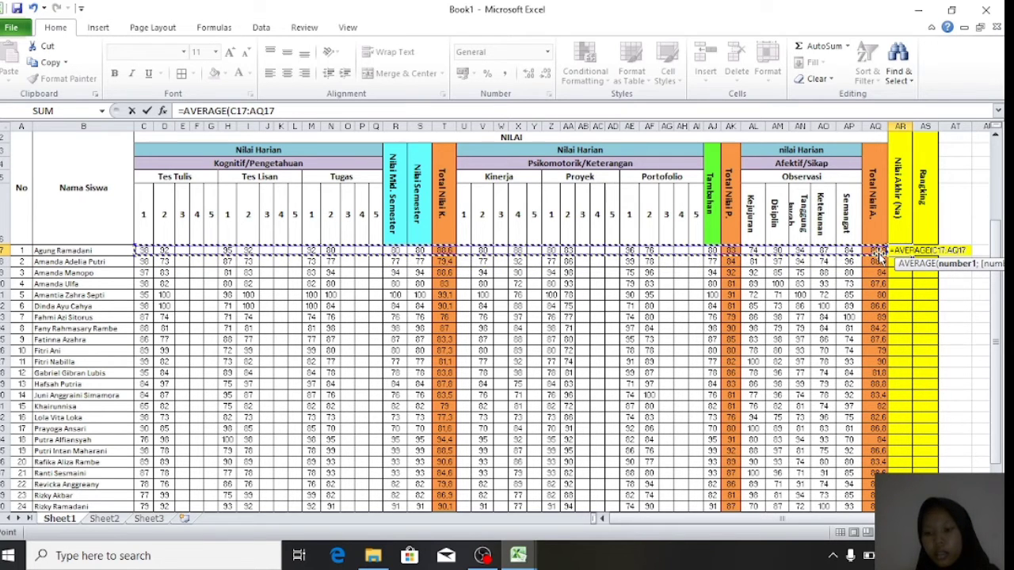
type(")")
key("Return")
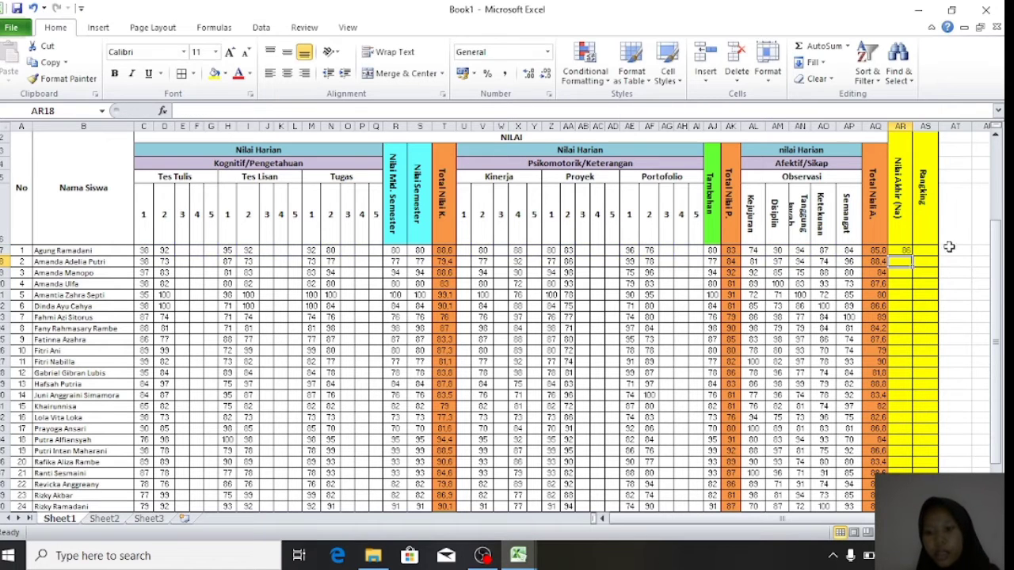
- Fill the AR17 Nilai Akhir formula down the column for every student
left_click(903, 250)
left_click_drag(910, 255, 910, 469)
left_click_drag(909, 507, 901, 469)
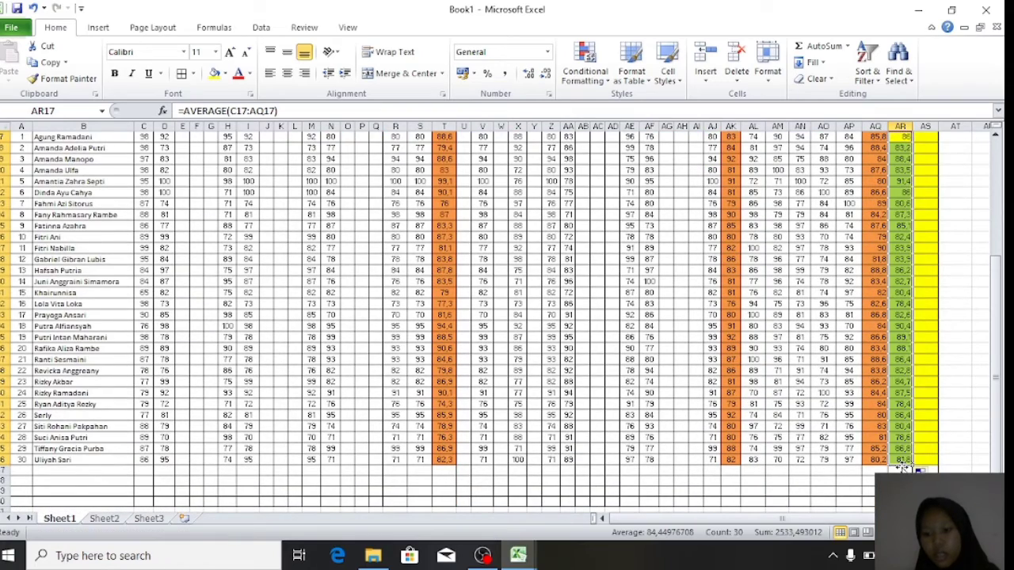
left_click(895, 255)
scroll(893, 255, "up", 5)
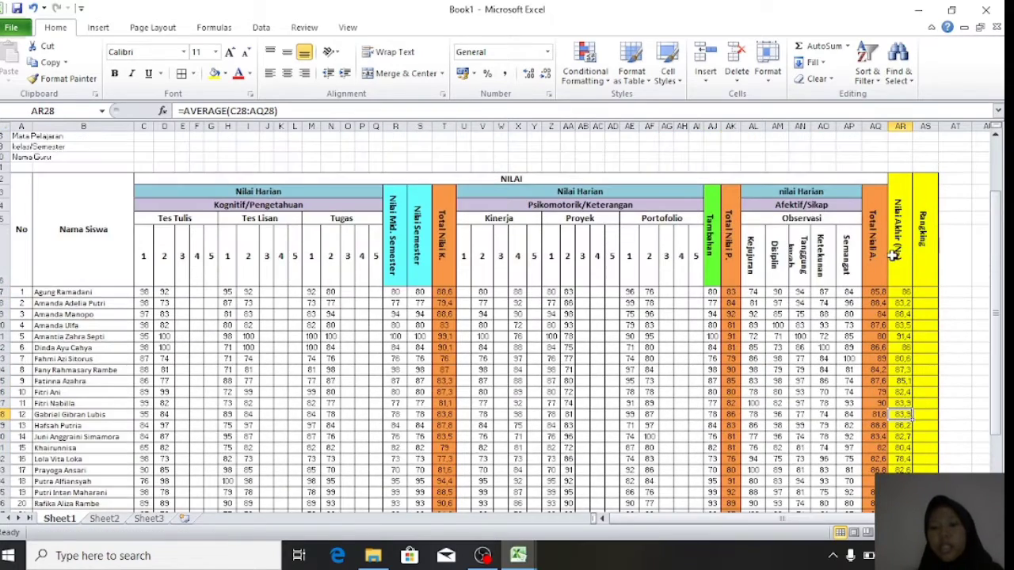
scroll(893, 253, "down", 1)
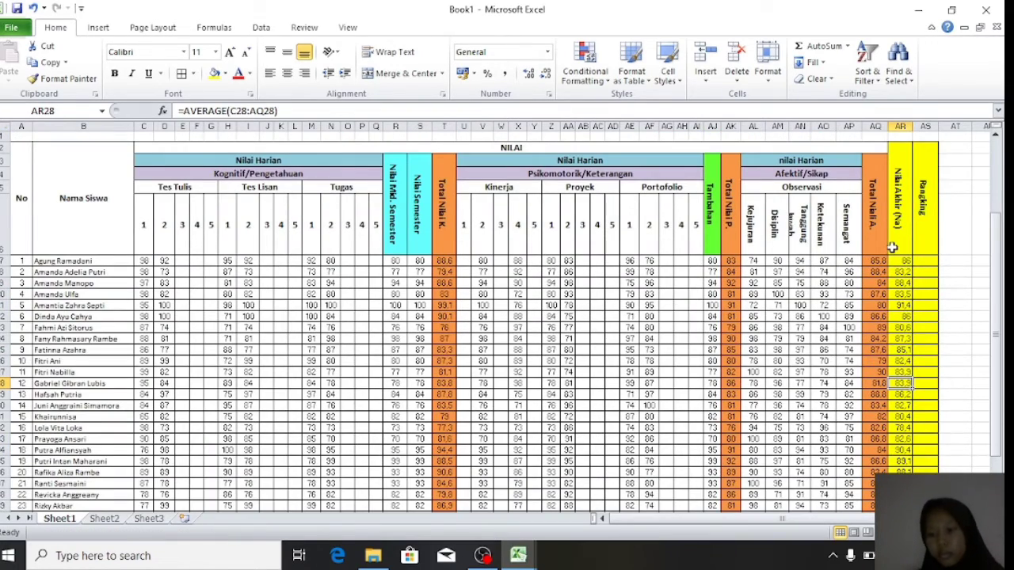
left_click(904, 261)
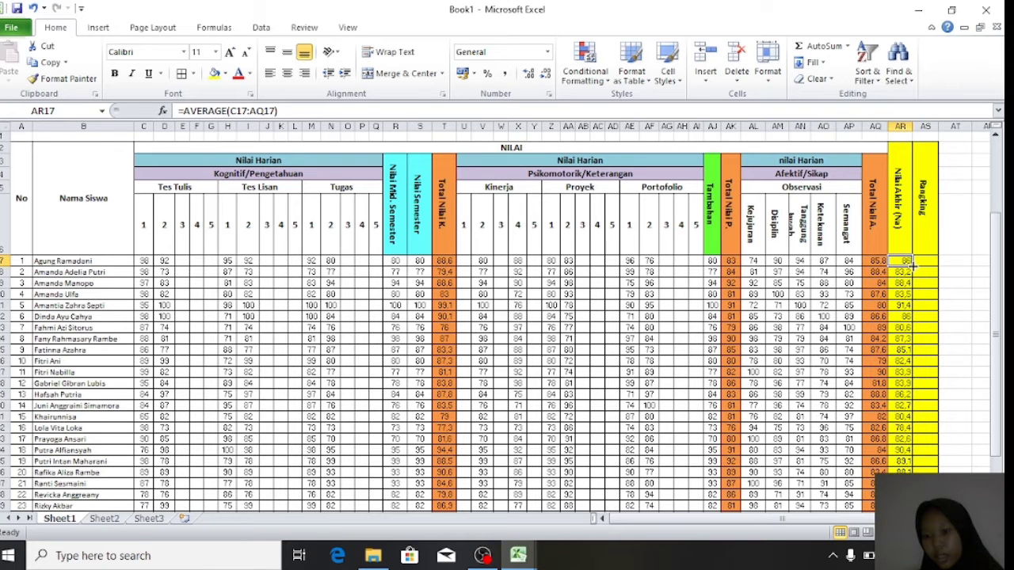
left_click_drag(909, 268, 915, 469)
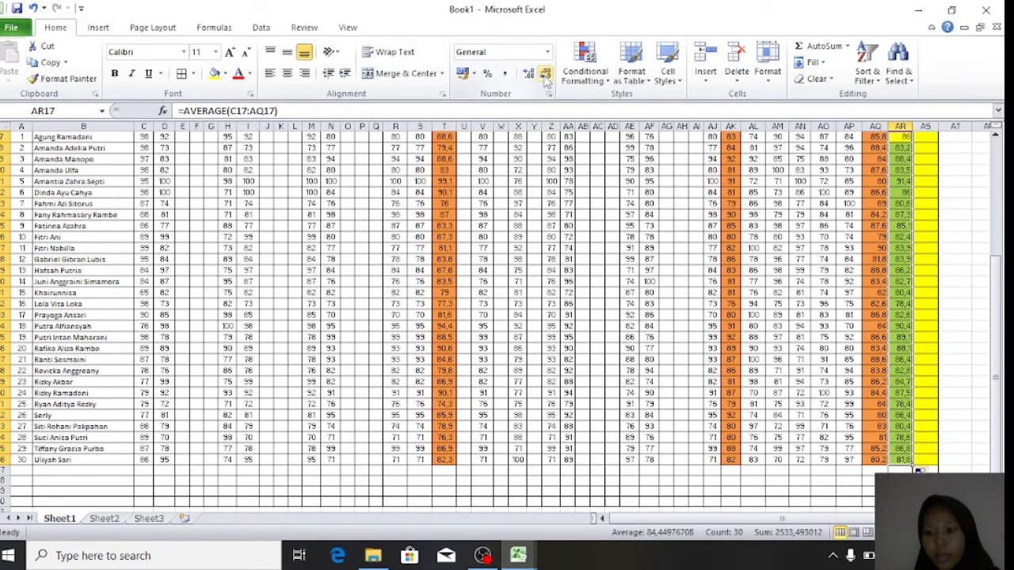
- Reduce the Nilai Akhir values to whole numbers with Decrease Decimal
left_click(900, 202)
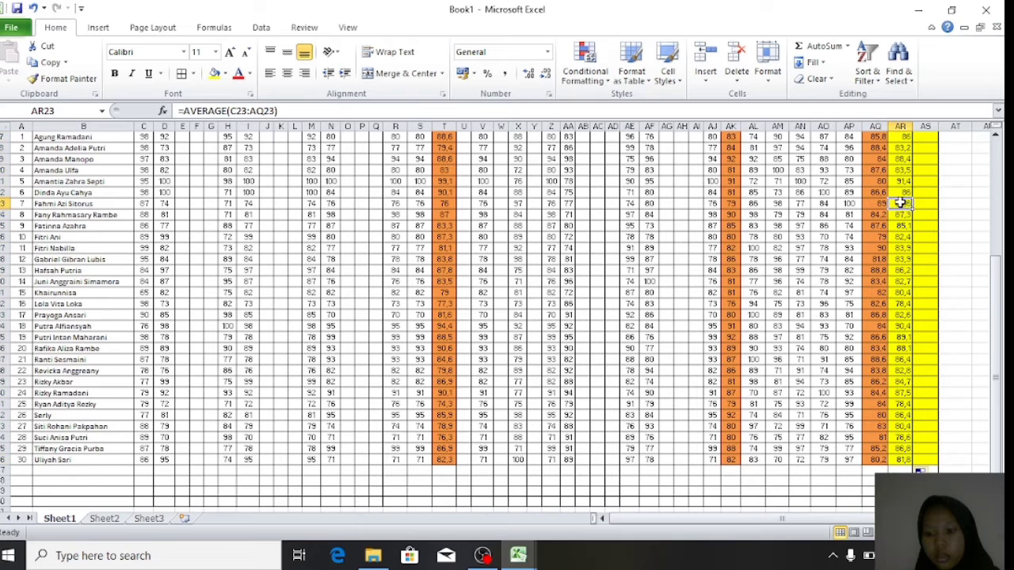
scroll(901, 203, "up", 2)
left_click_drag(902, 224, 900, 462)
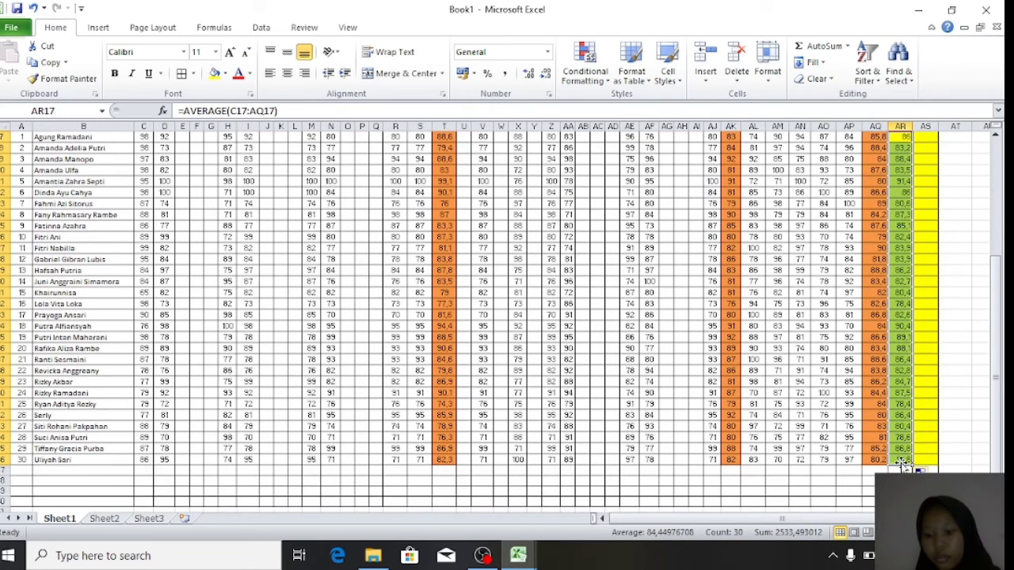
left_click(545, 76)
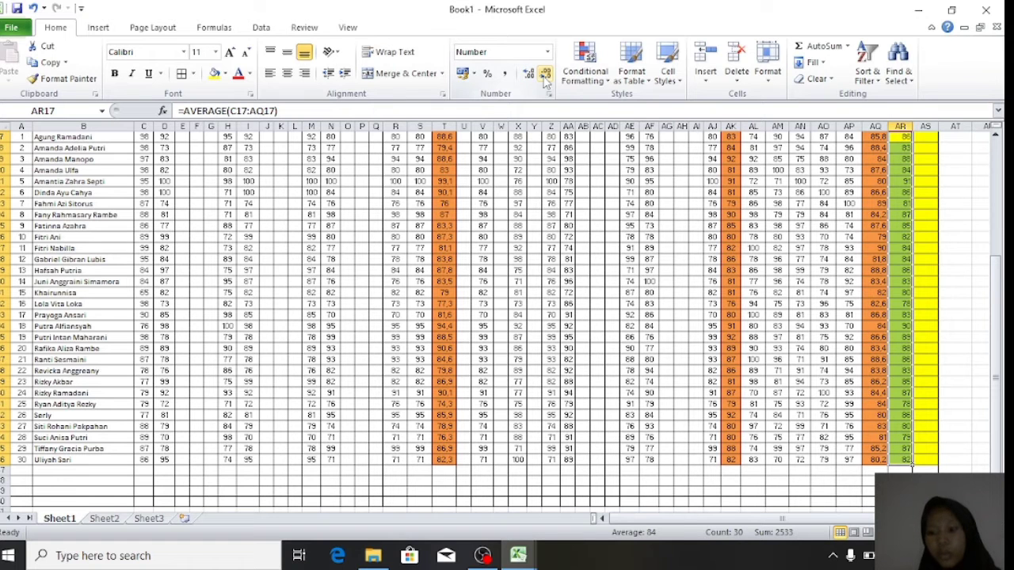
left_click(446, 170)
scroll(751, 241, "up", 5)
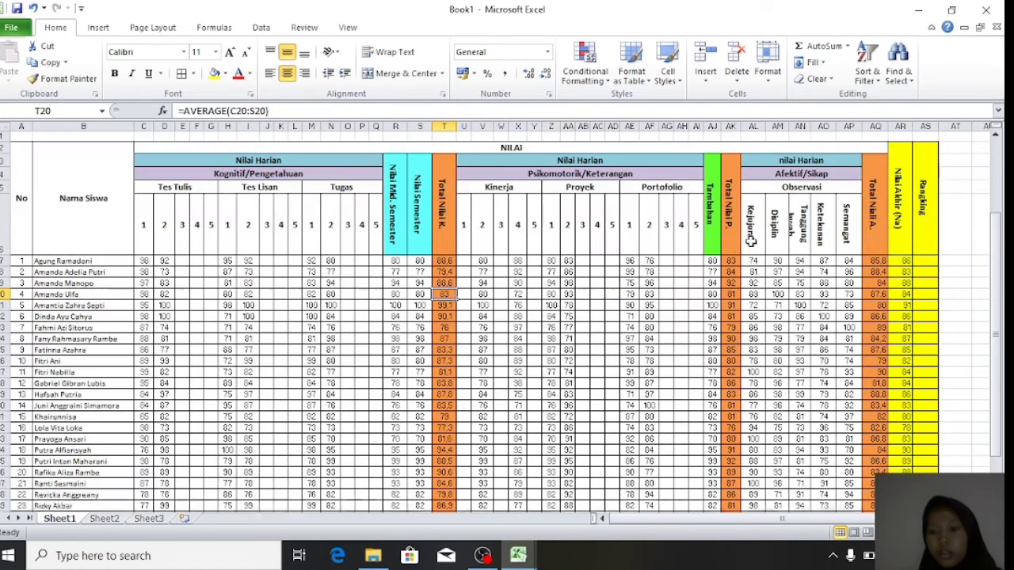
- Reduce the Total Nilai A. and Total Nilai K. values to whole numbers
left_click_drag(874, 260, 874, 462)
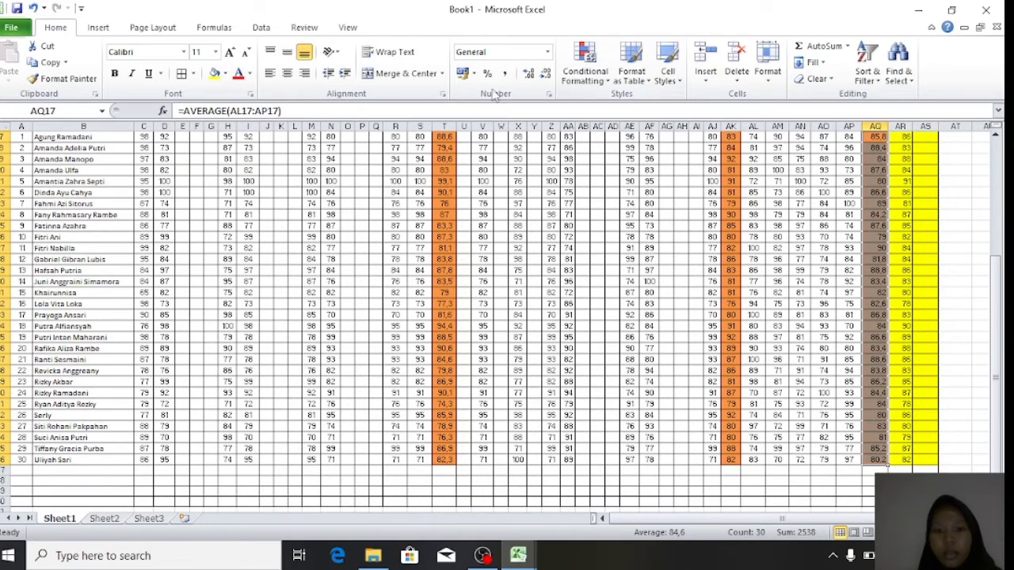
left_click(545, 72)
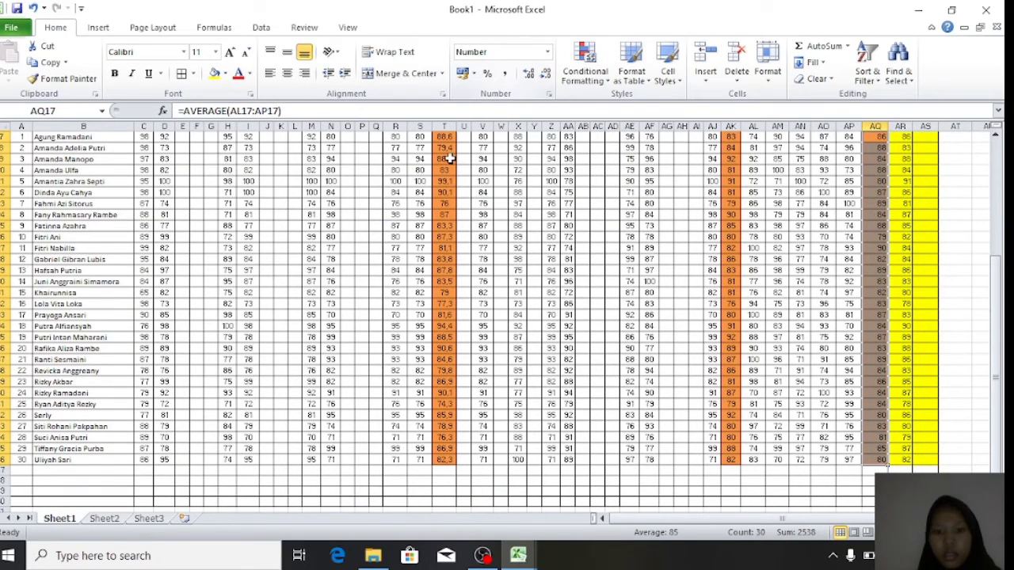
scroll(449, 158, "up", 5)
left_click_drag(442, 262, 446, 460)
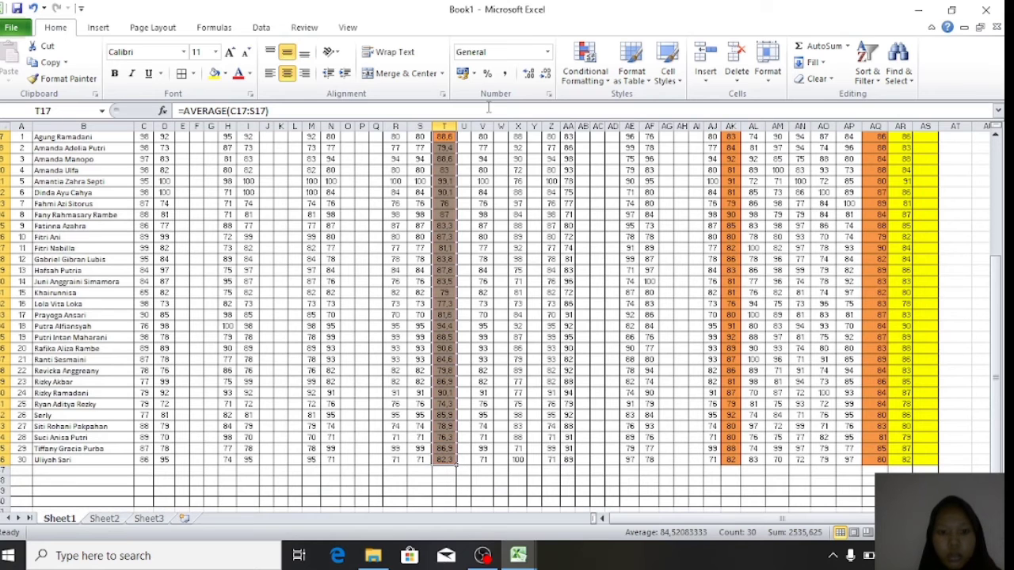
left_click(545, 73)
left_click(532, 226)
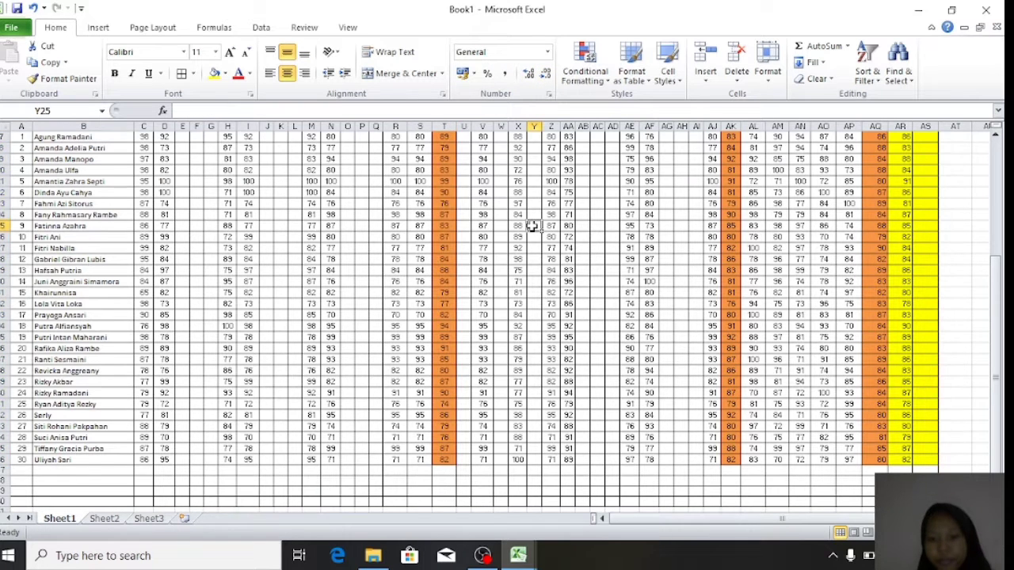
scroll(532, 225, "up", 2)
scroll(780, 260, "right", 1)
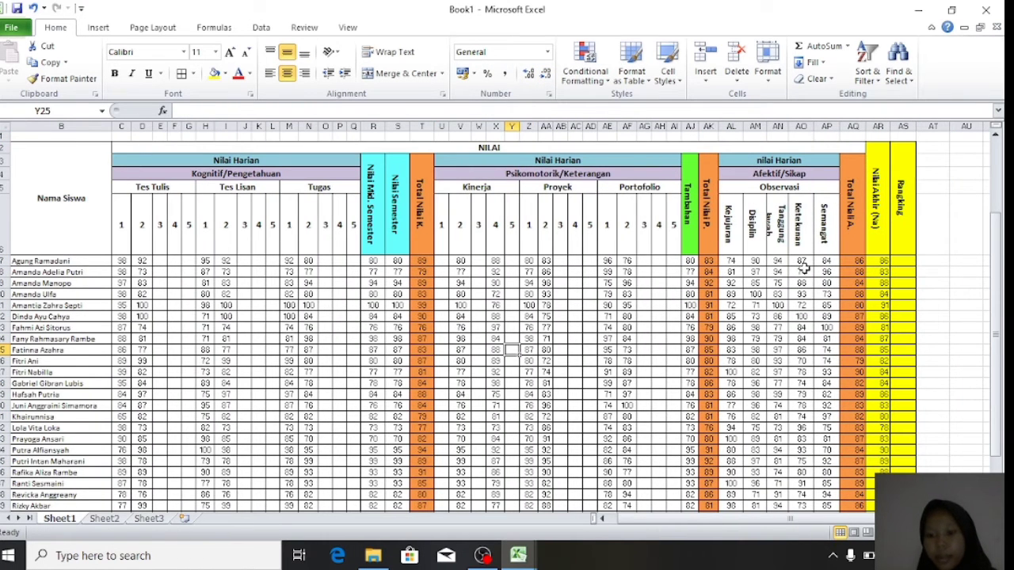
left_click_drag(849, 261, 889, 466)
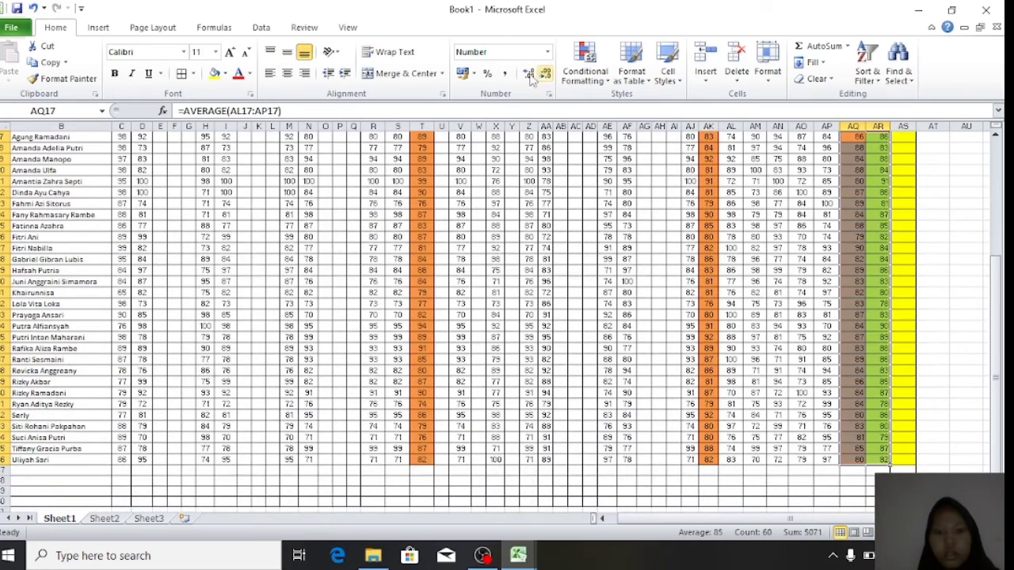
left_click(624, 248)
scroll(619, 248, "up", 4)
scroll(620, 248, "up", 1)
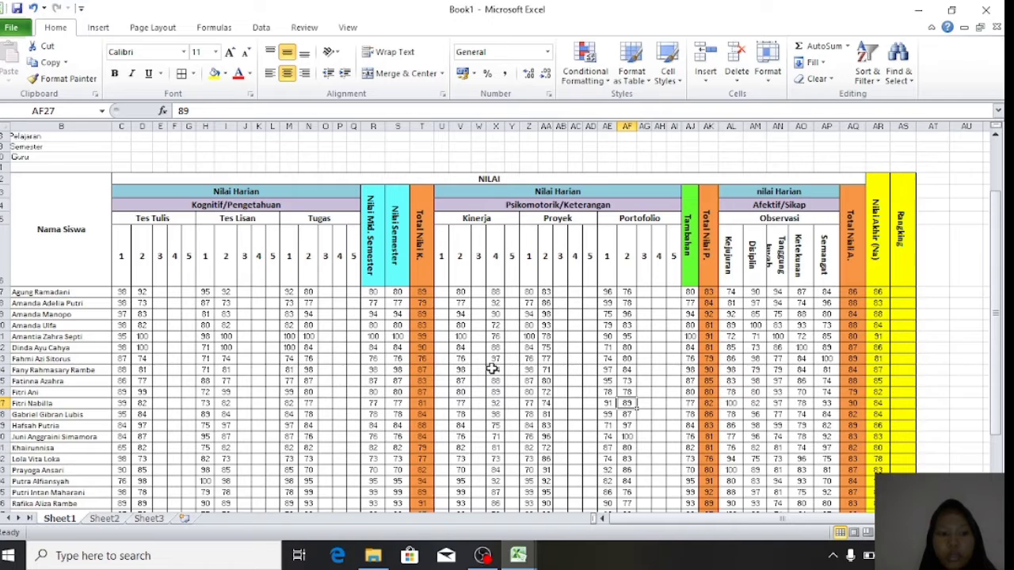
scroll(491, 368, "left", 1)
scroll(492, 369, "down", 1)
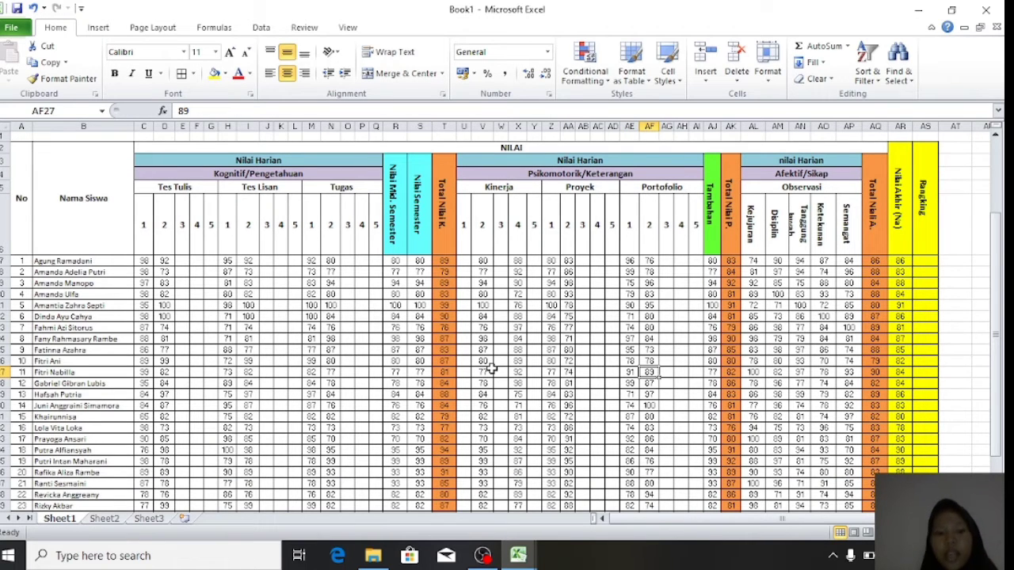
- In AS17, type =RANK.AVG with AR17 as the number and the absolute Nilai Akhir range, up to the order argument
left_click(927, 261)
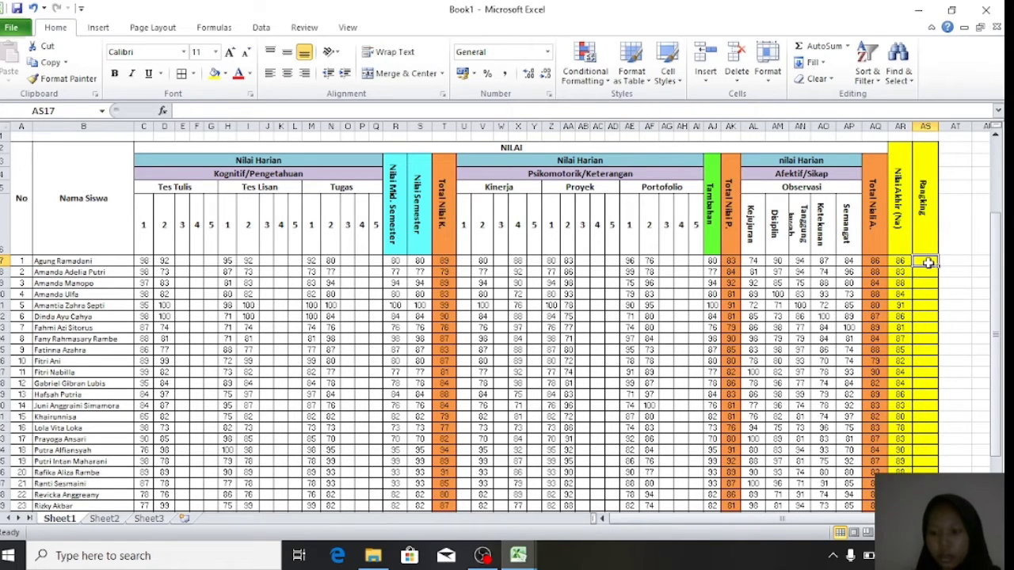
type("=RA")
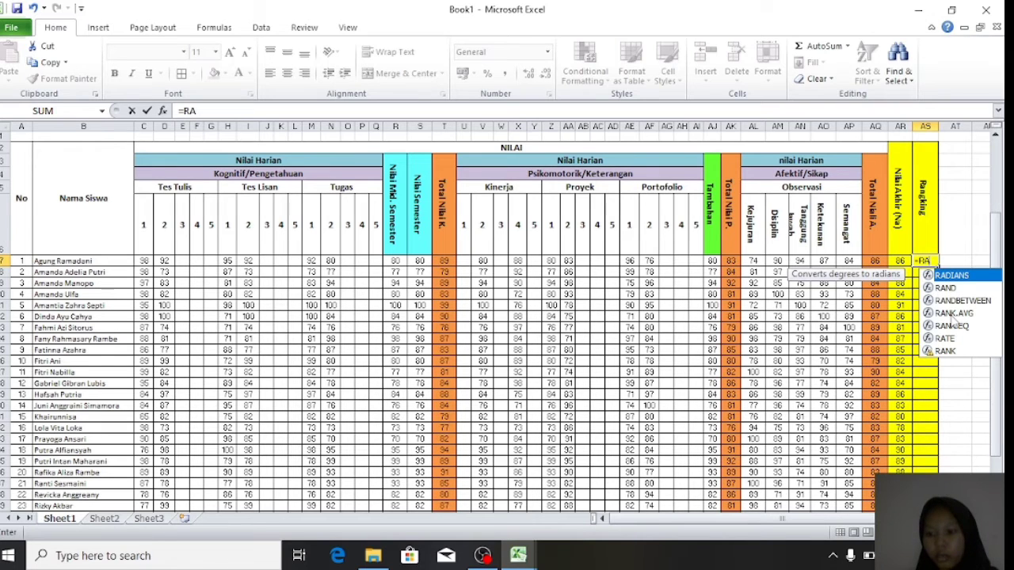
left_click(954, 314)
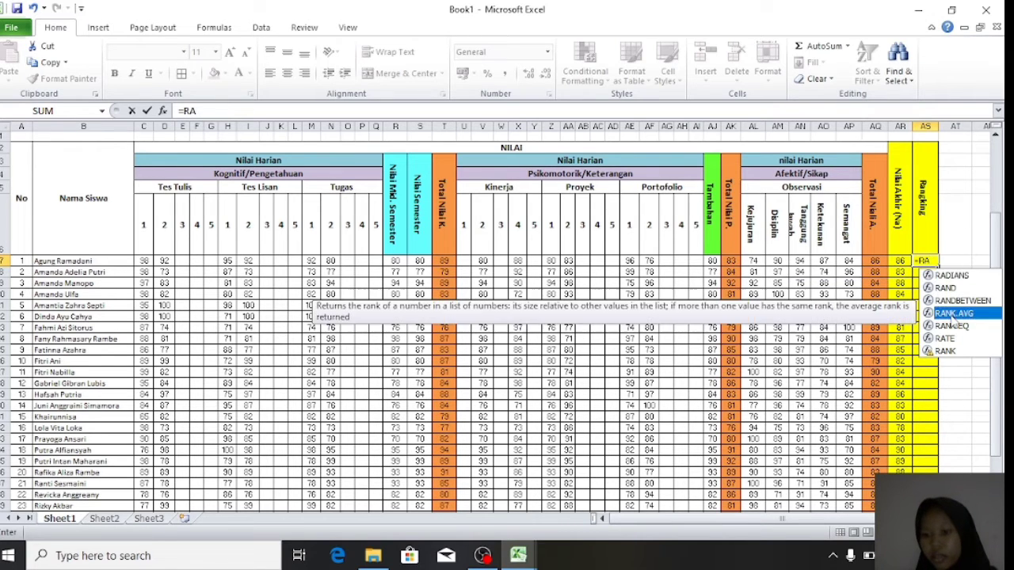
double_click(954, 313)
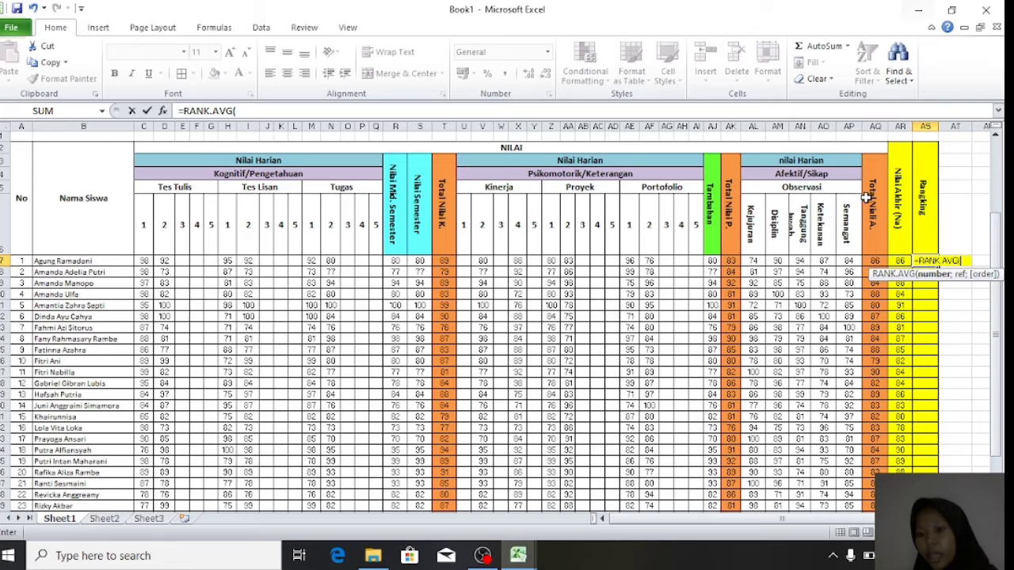
left_click(900, 260)
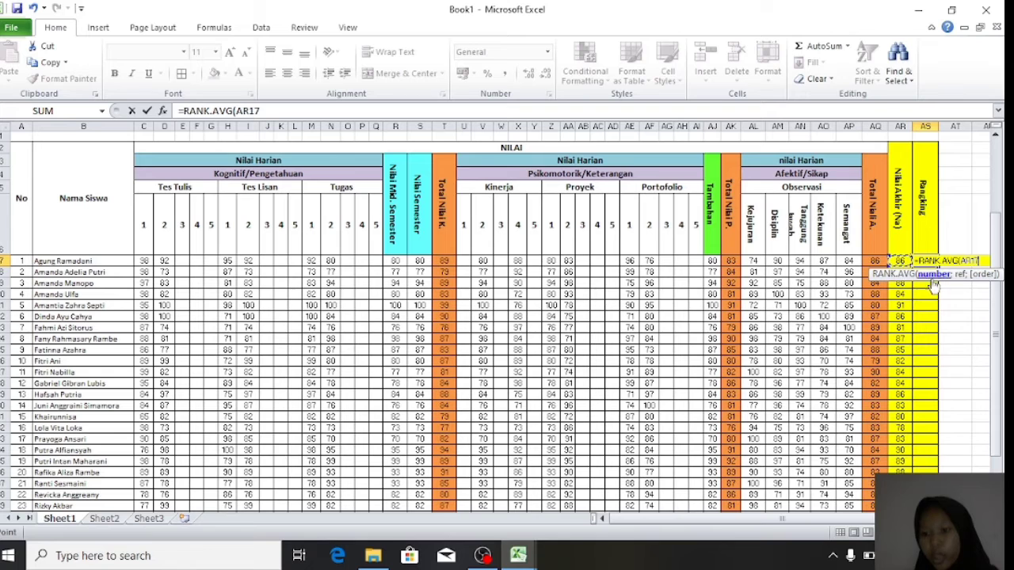
type(";")
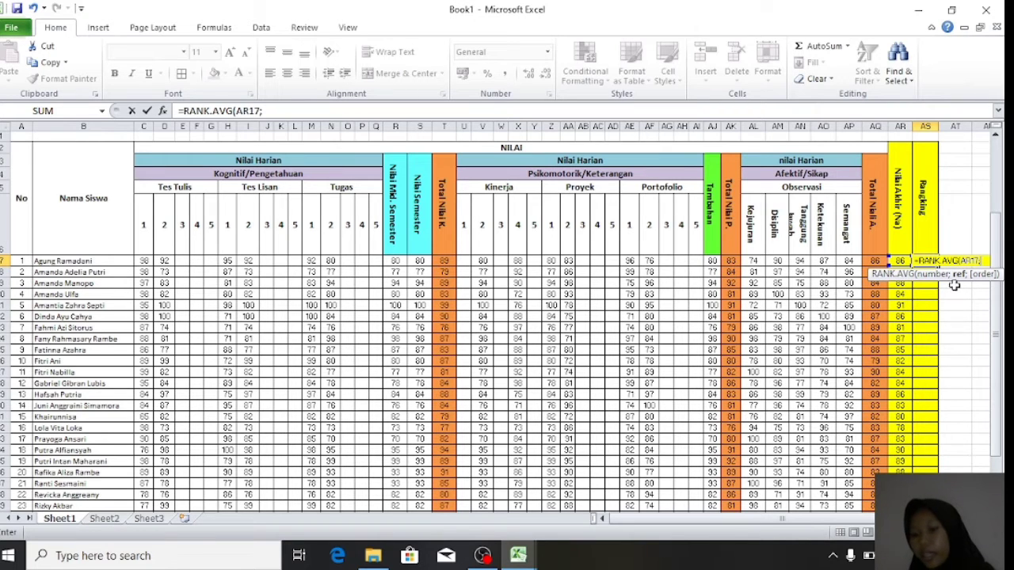
left_click_drag(897, 261, 903, 463)
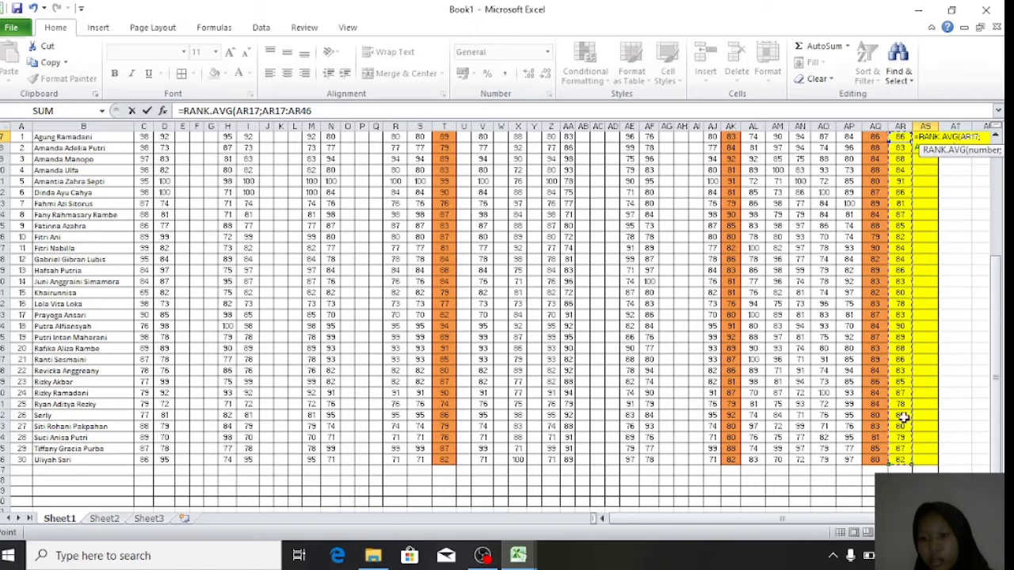
left_click_drag(998, 268, 998, 230)
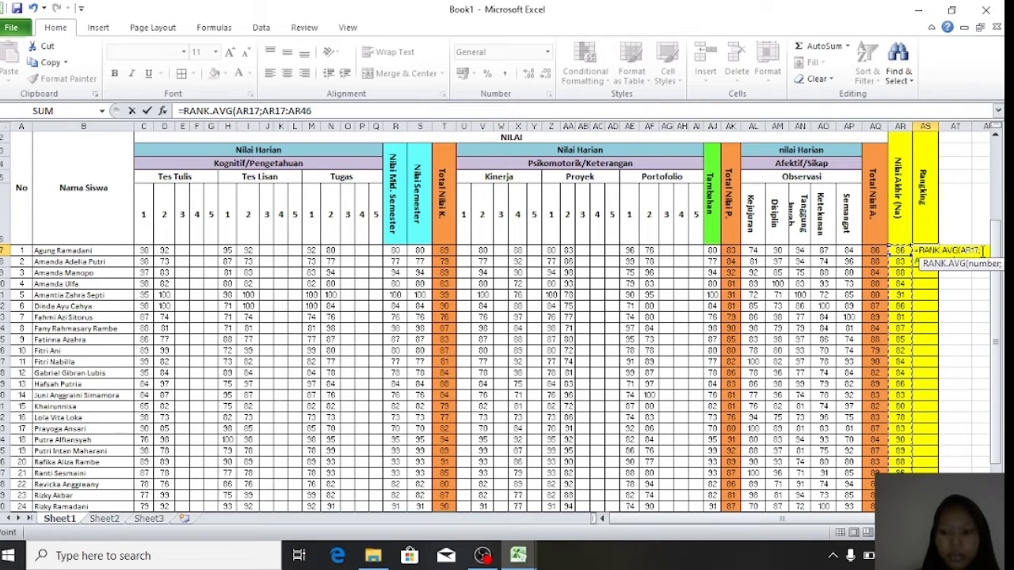
key("F4")
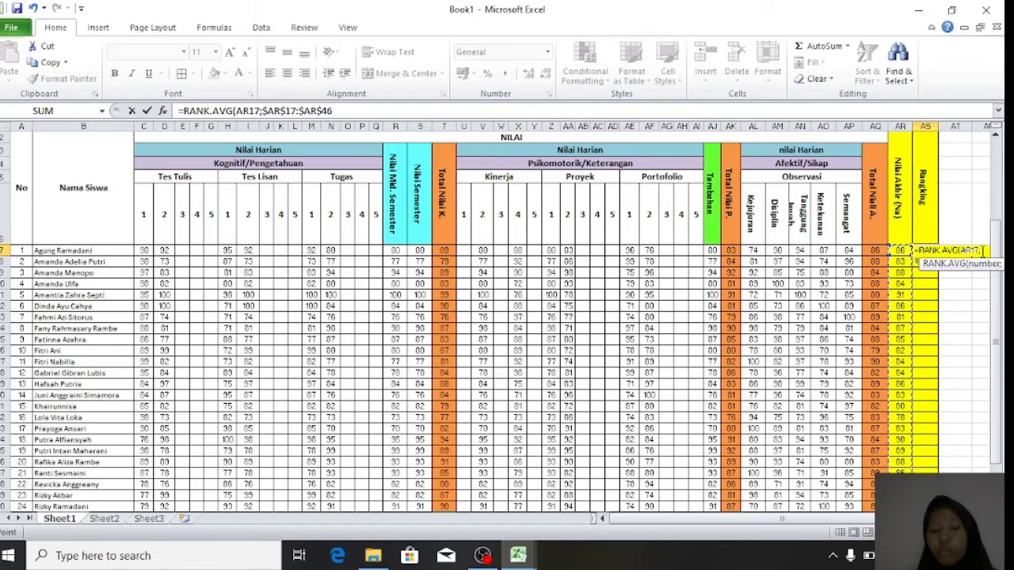
left_click(982, 283)
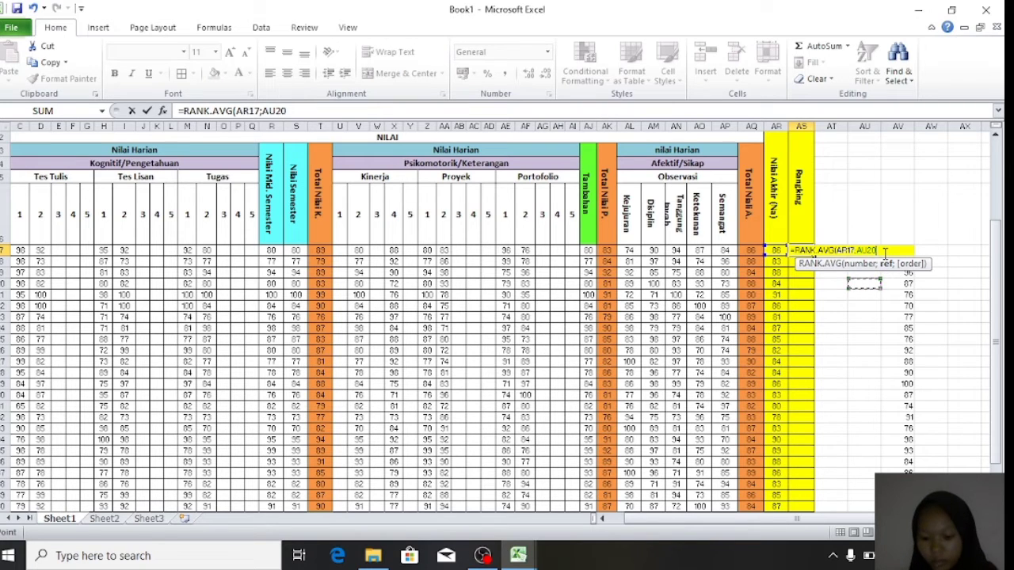
type(";0")
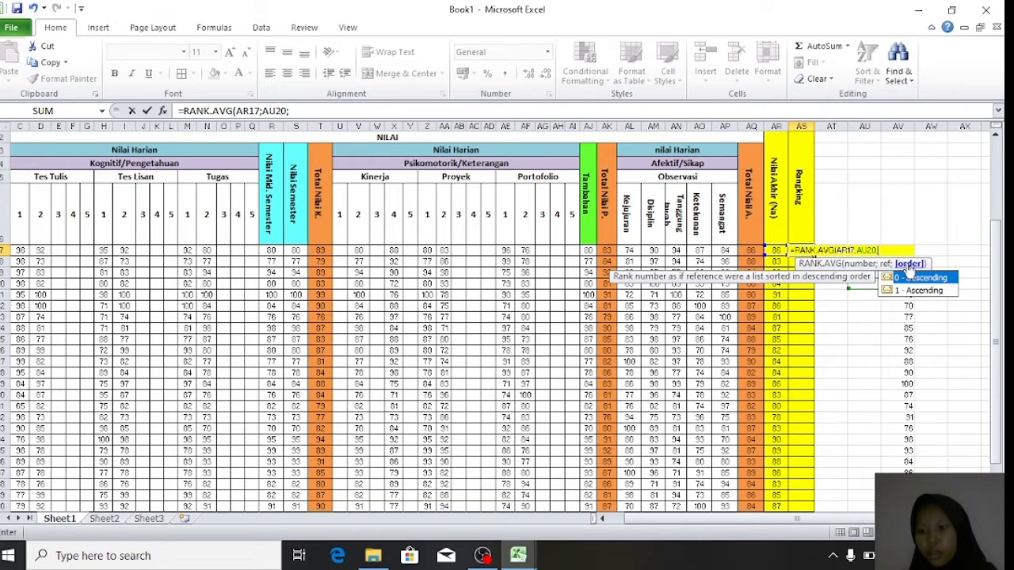
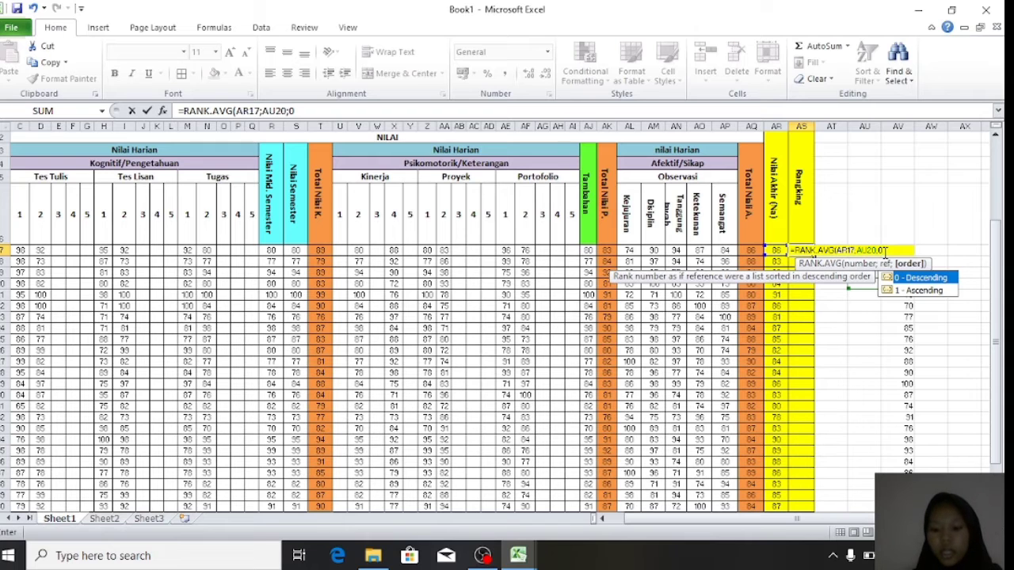
- Complete =RANK.AVG(AR17;AR17:AR46;0) in AS17 for the first student
type(")")
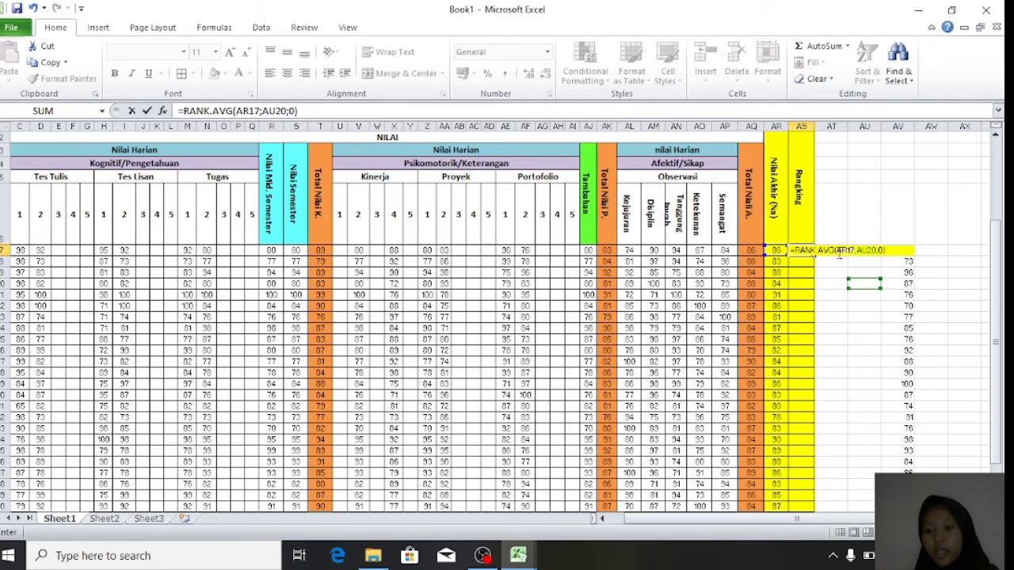
key("Return")
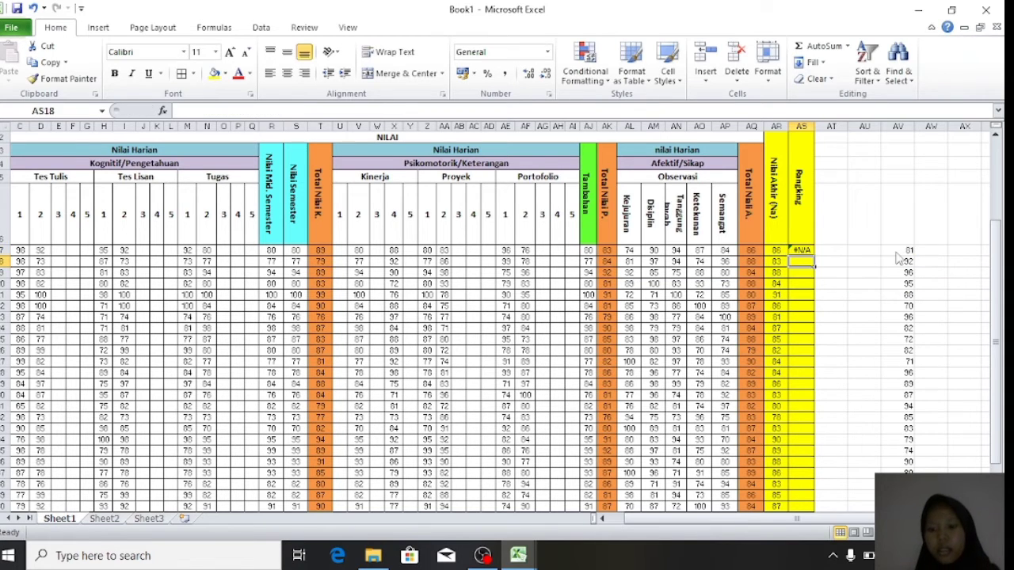
scroll(907, 224, "down", 1)
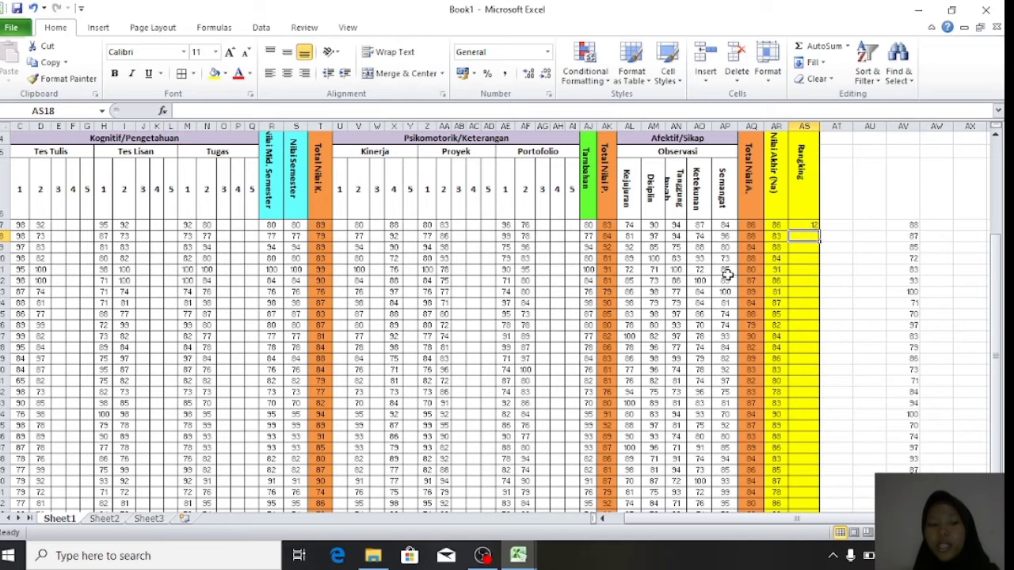
scroll(727, 274, "left", 2)
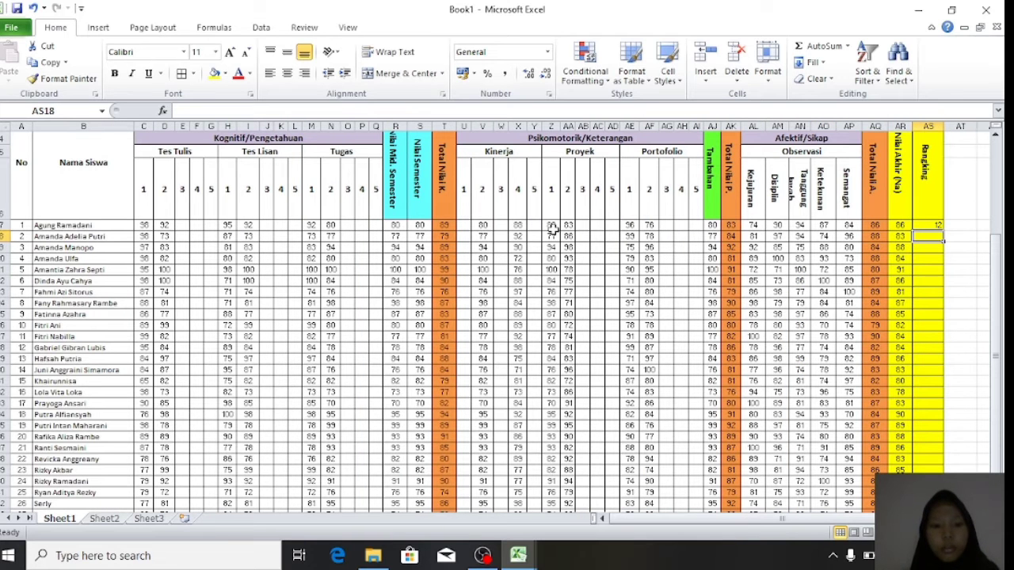
scroll(735, 202, "right", 2)
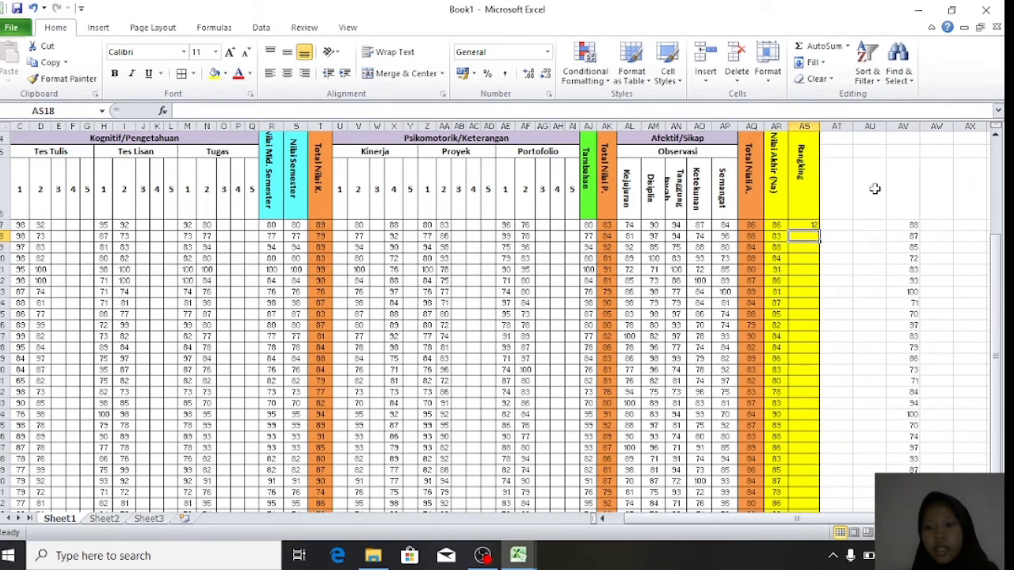
- Fill the rank formula down to every student and centre the Rangking column
left_click(806, 226)
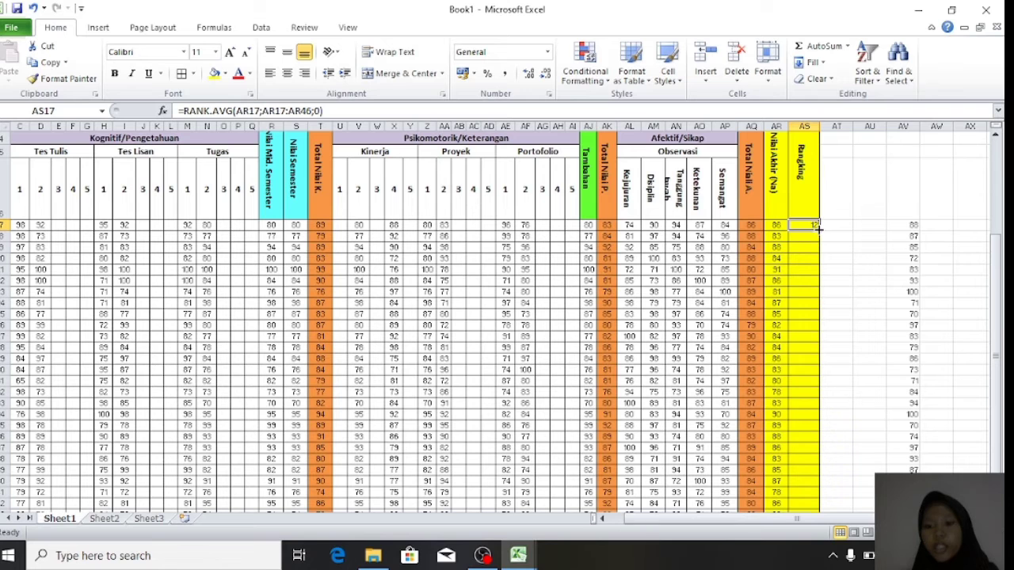
left_click_drag(819, 229, 811, 469)
scroll(803, 336, "up", 5)
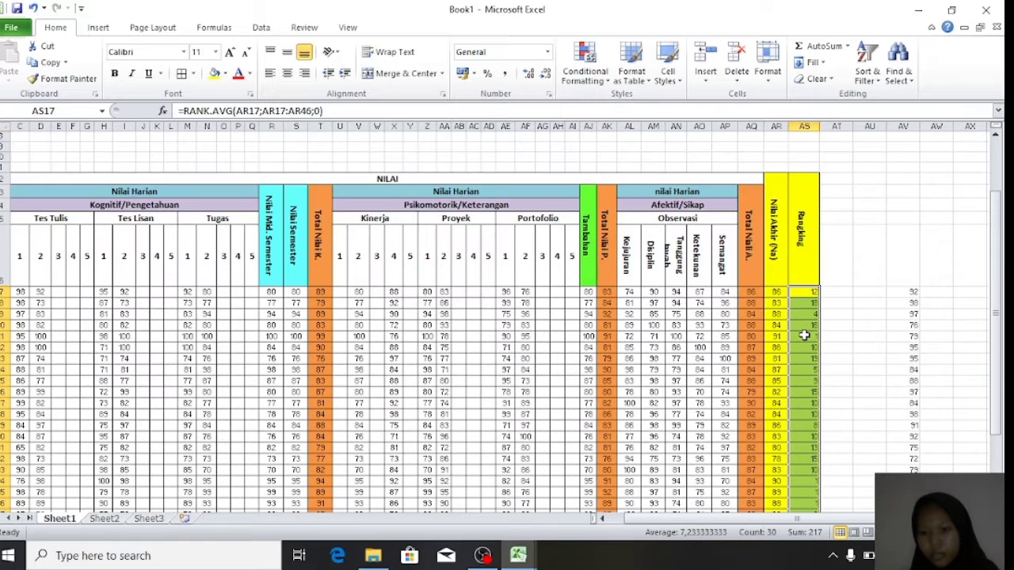
scroll(803, 336, "down", 1)
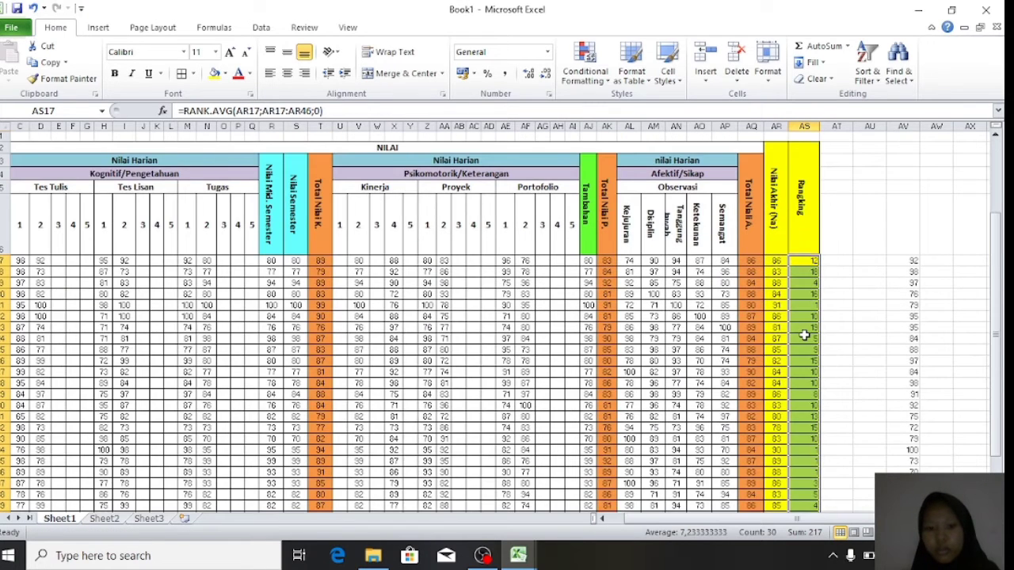
scroll(804, 335, "left", 3)
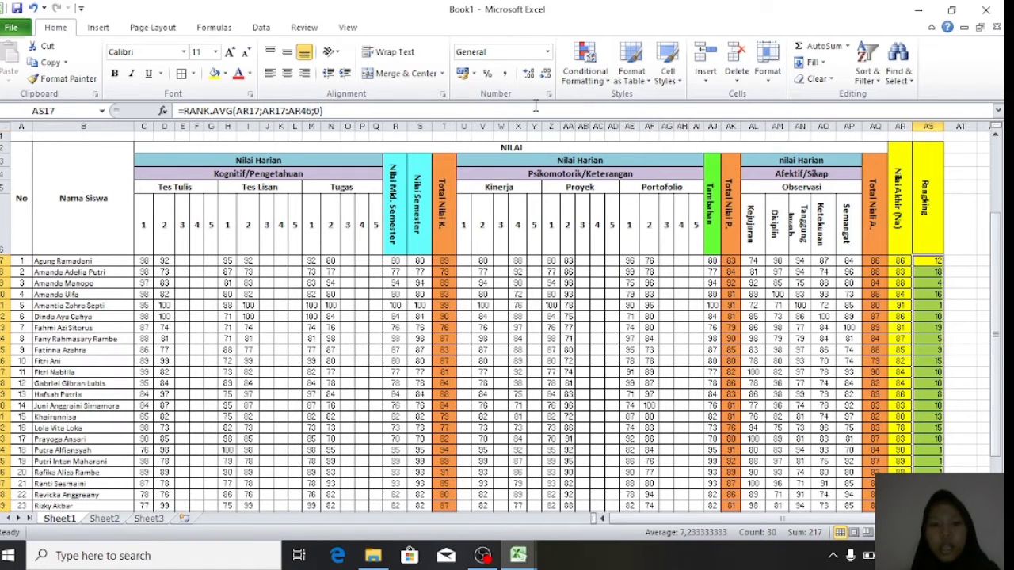
left_click(287, 73)
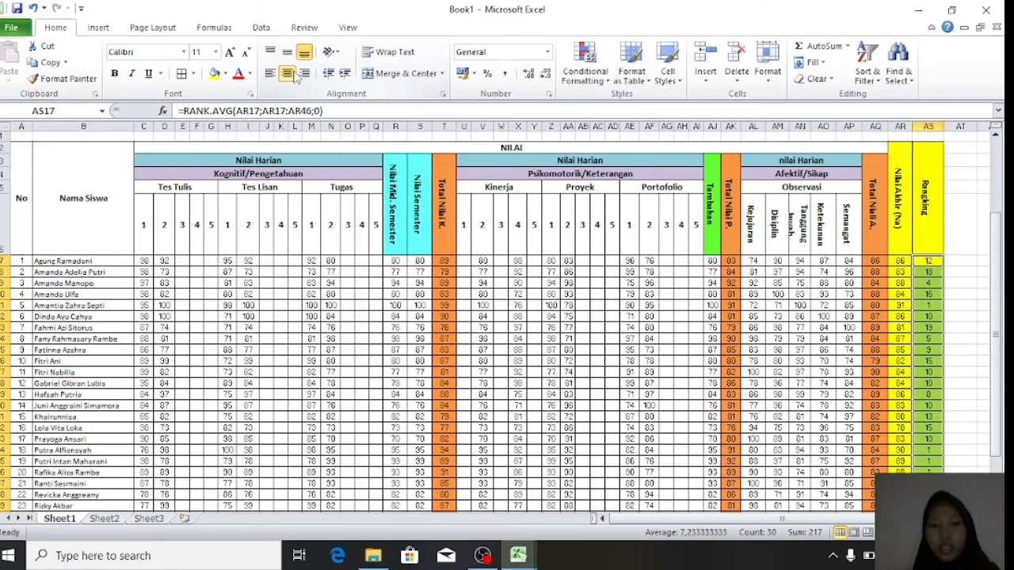
left_click(774, 393)
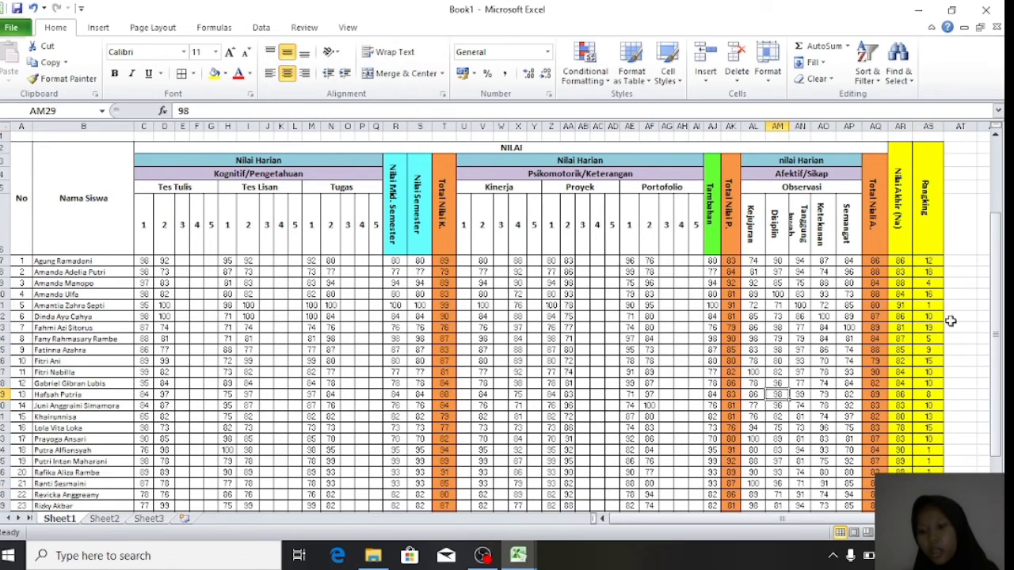
scroll(928, 352, "down", 3)
scroll(929, 352, "up", 3)
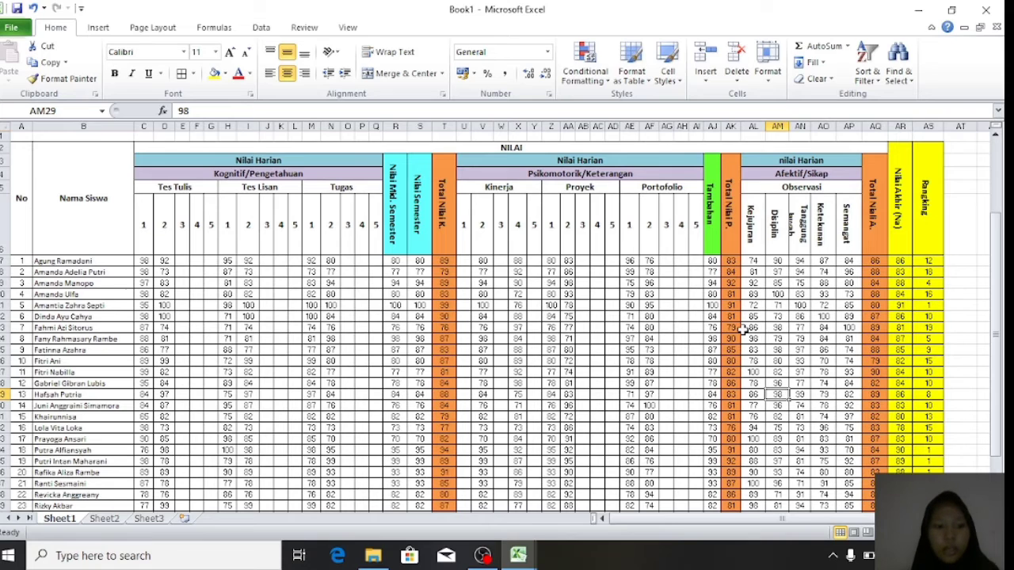
scroll(919, 396, "down", 5)
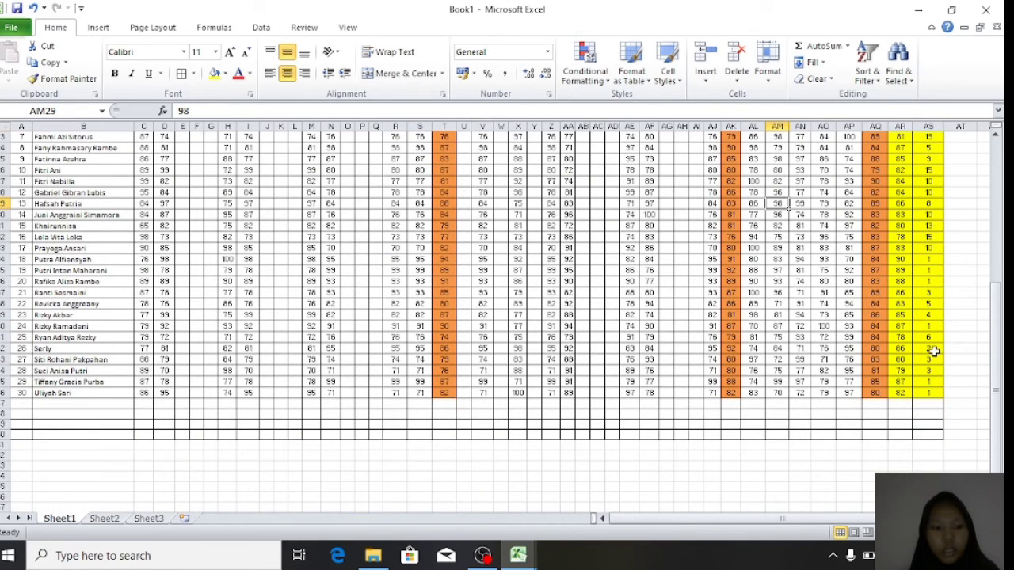
scroll(935, 351, "up", 5)
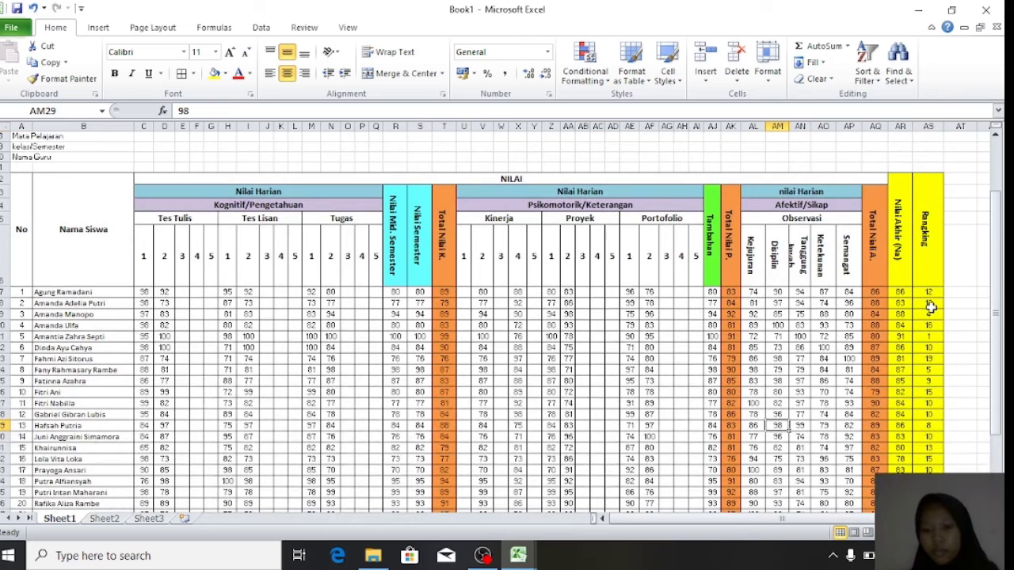
scroll(941, 403, "down", 1)
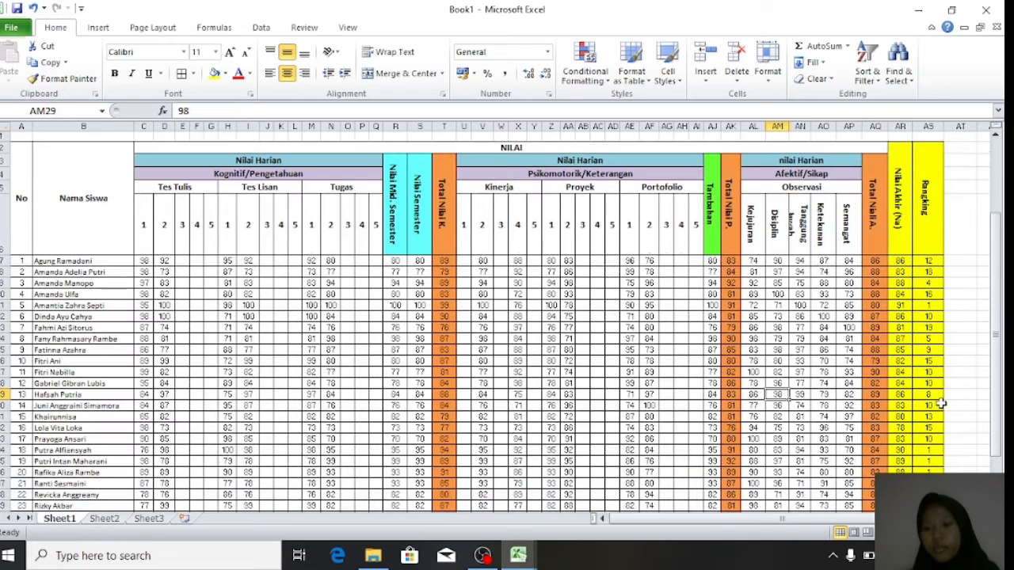
scroll(566, 396, "down", 1)
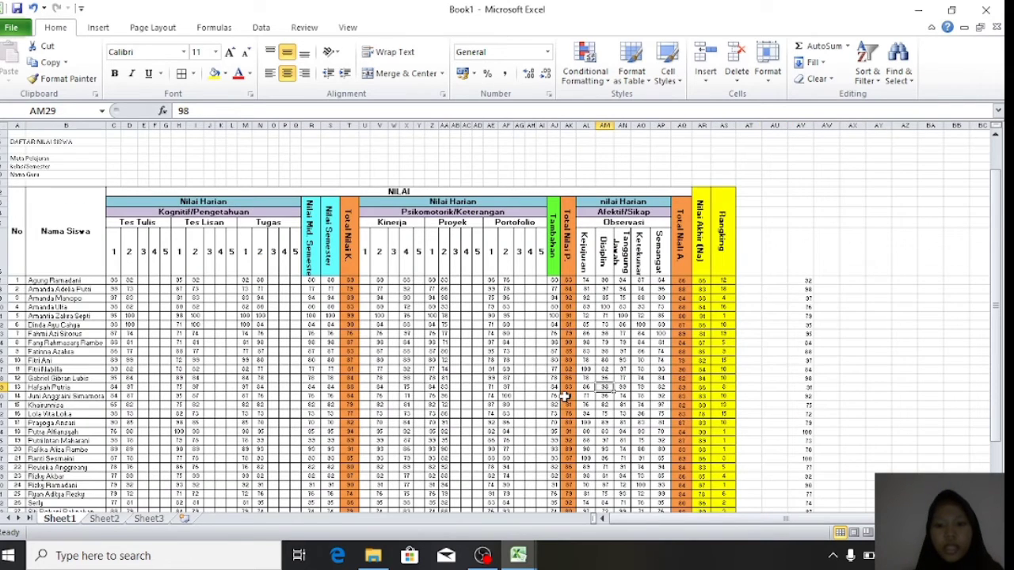
scroll(564, 396, "up", 2)
scroll(564, 396, "down", 2)
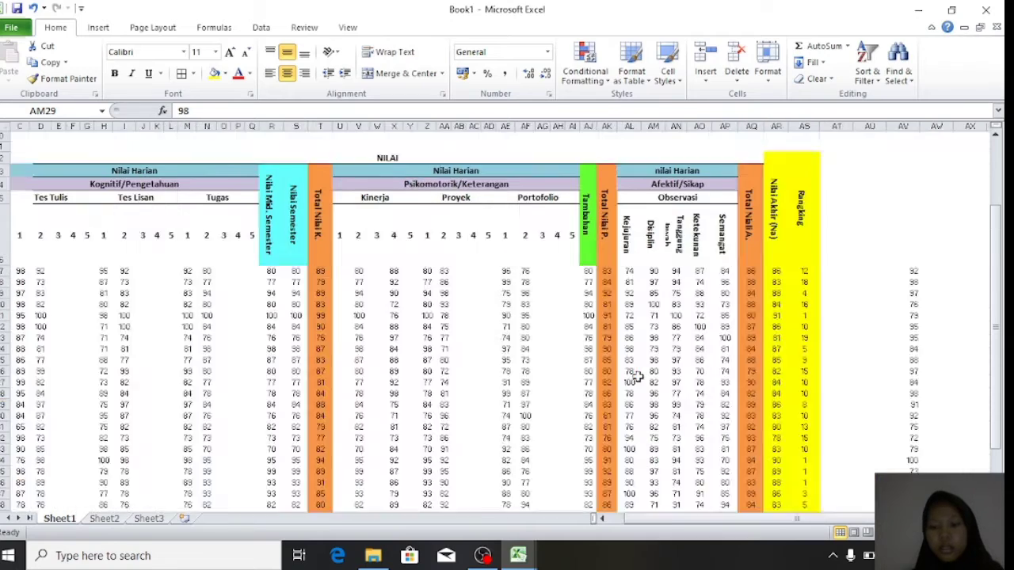
scroll(637, 377, "up", 1)
scroll(637, 377, "down", 2)
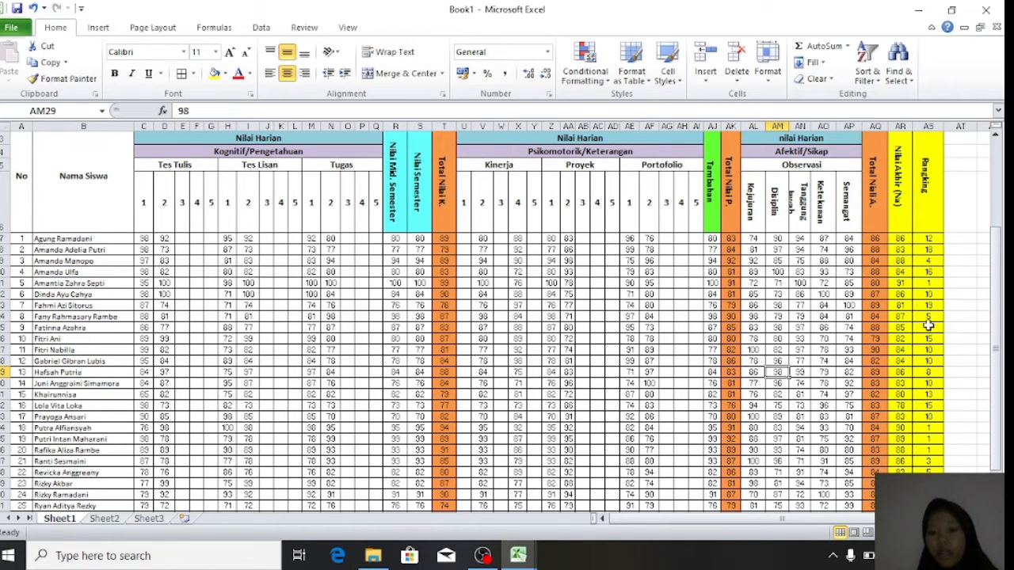
scroll(928, 325, "down", 2)
scroll(928, 325, "up", 2)
scroll(928, 325, "down", 2)
left_click(778, 370)
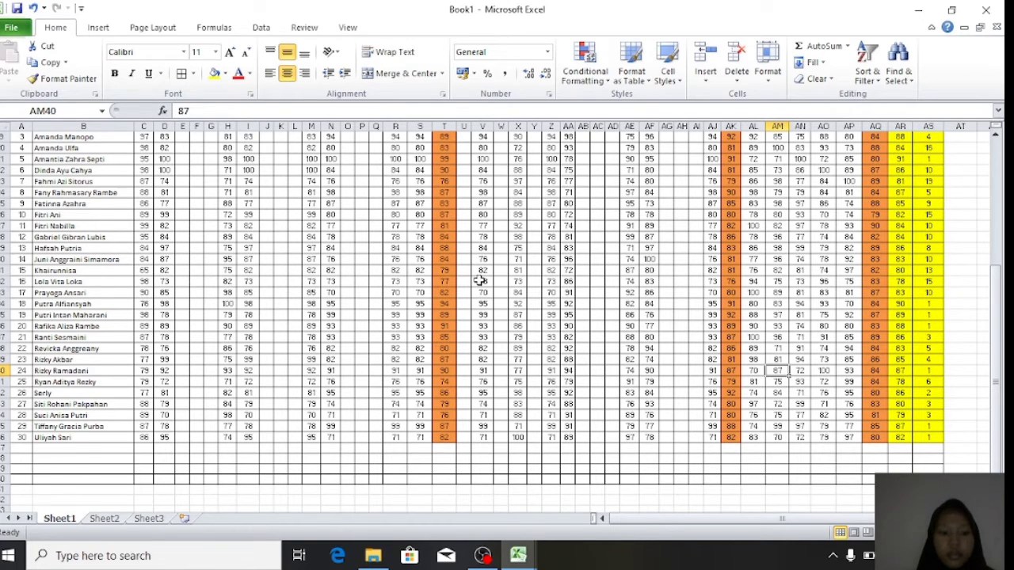
scroll(481, 280, "up", 3)
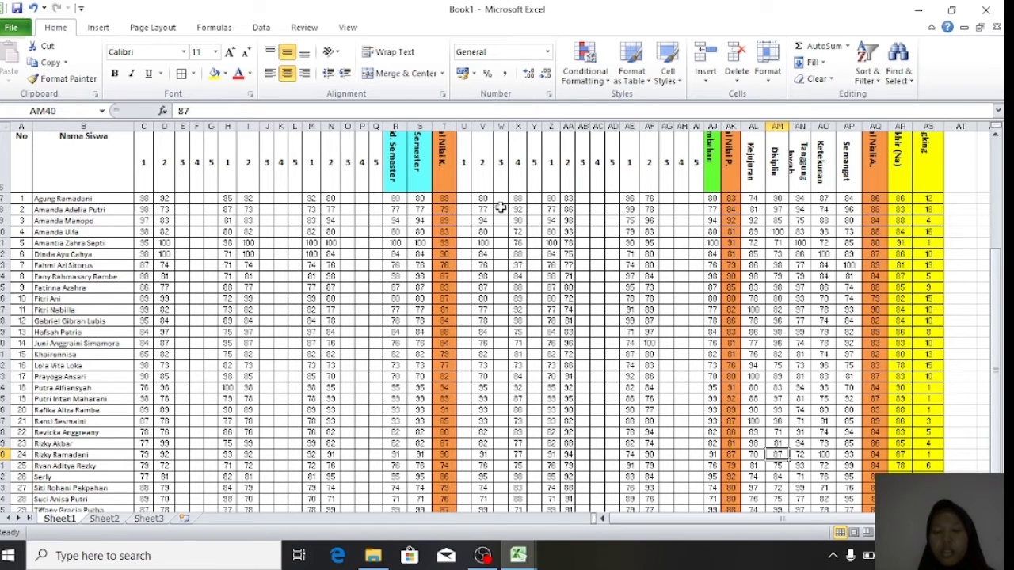
scroll(560, 209, "up", 2)
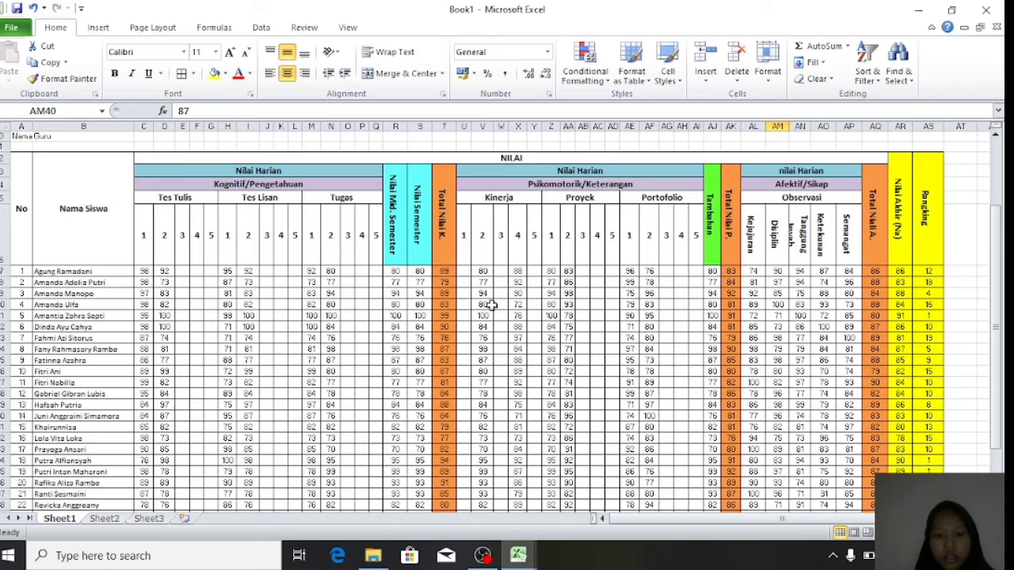
scroll(648, 430, "down", 3)
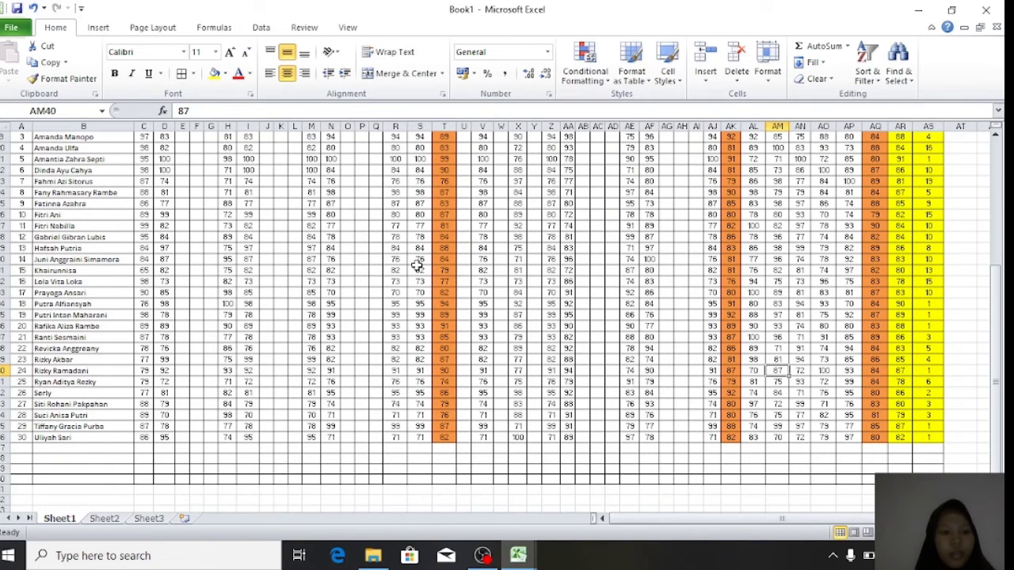
scroll(417, 267, "up", 3)
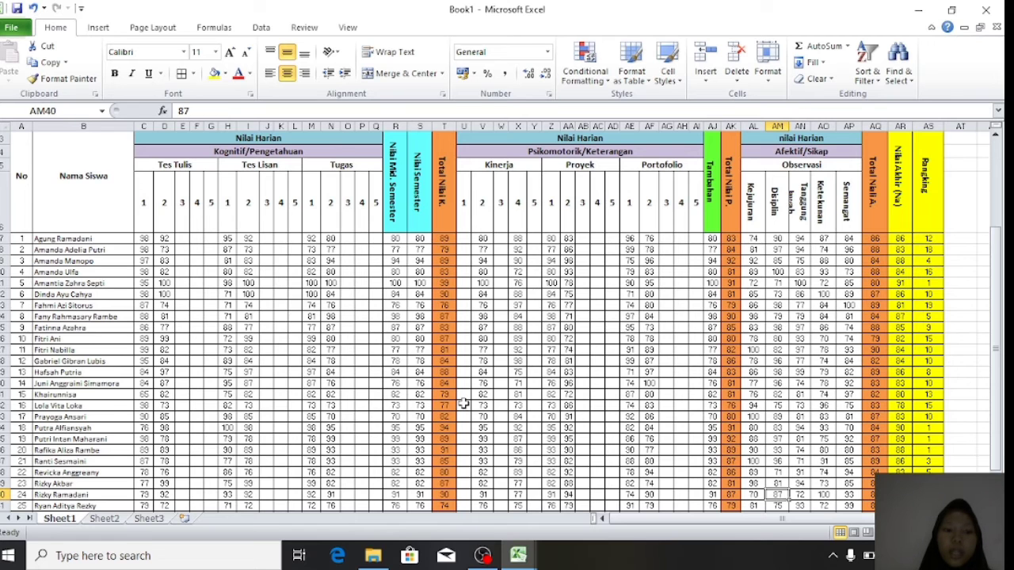
scroll(464, 404, "up", 4)
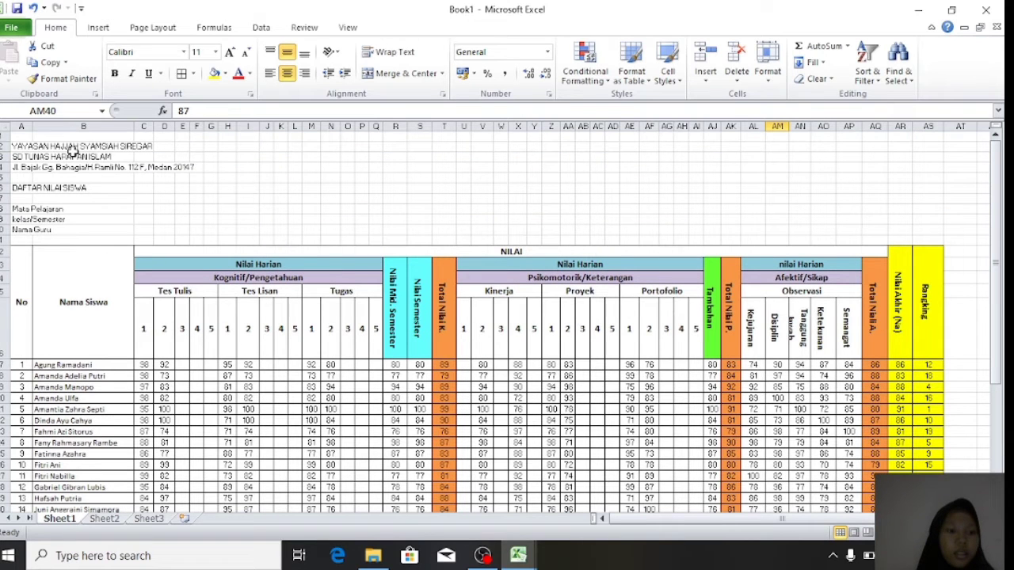
- Merge and centre the foundation name across row 2, middle-aligned, bold and three sizes larger
left_click_drag(24, 147, 943, 149)
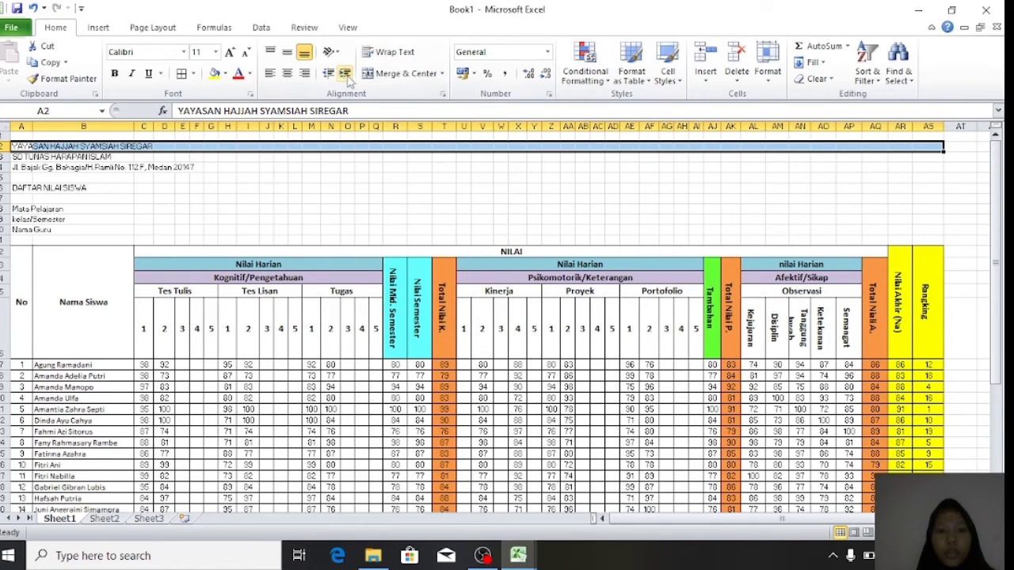
left_click(400, 79)
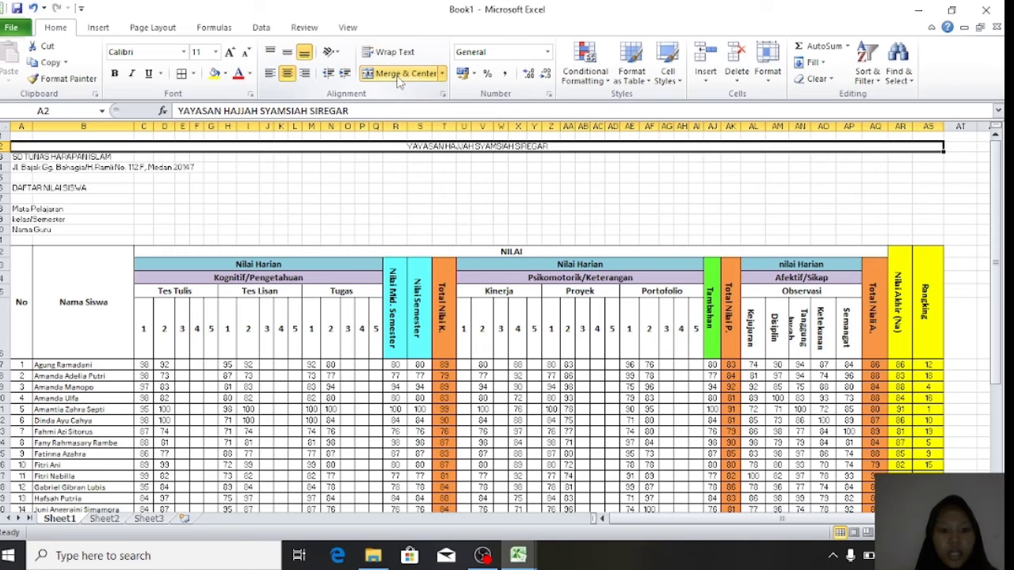
left_click(286, 51)
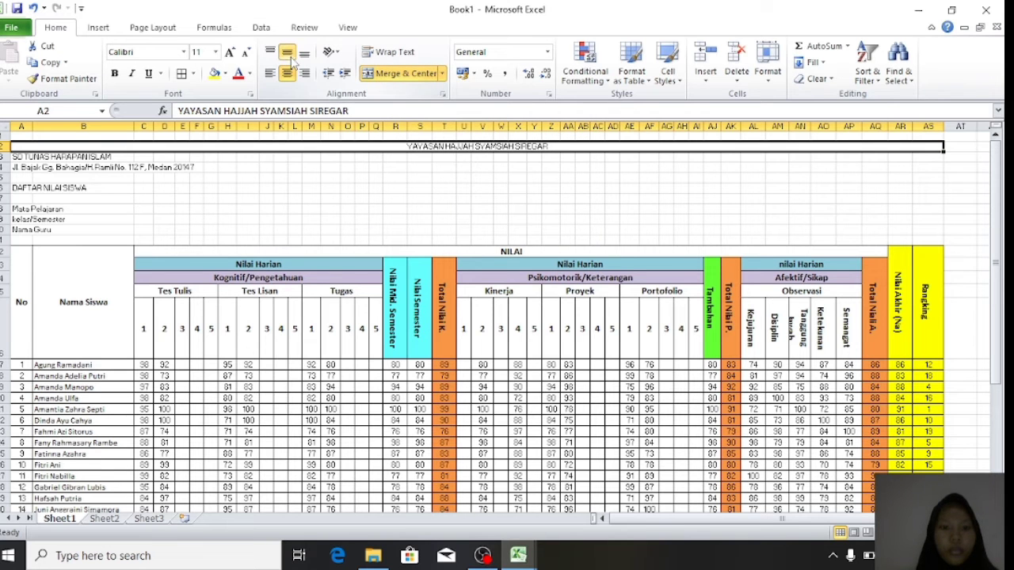
left_click(114, 72)
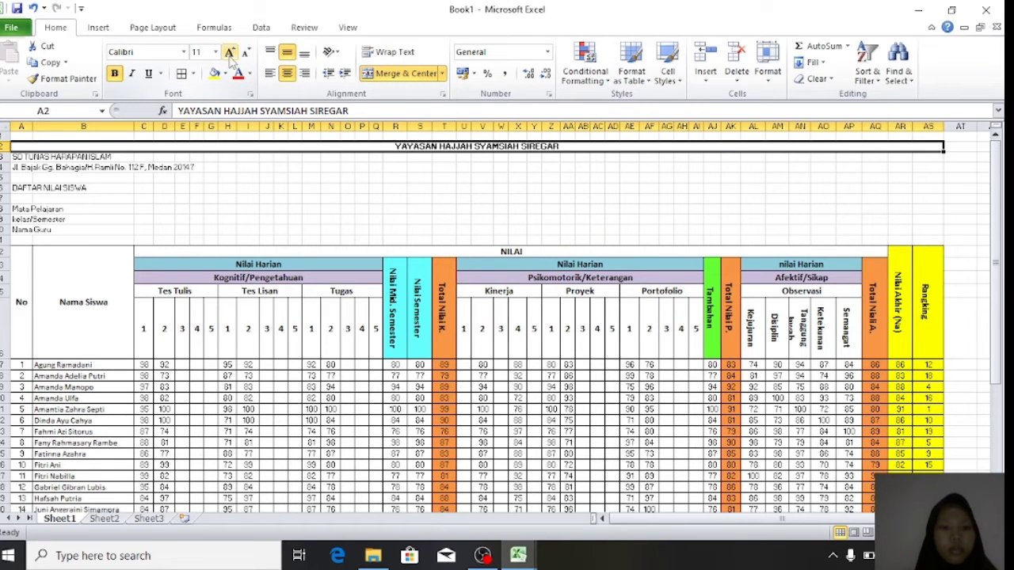
left_click(229, 52)
left_click(229, 52)
left_click(230, 52)
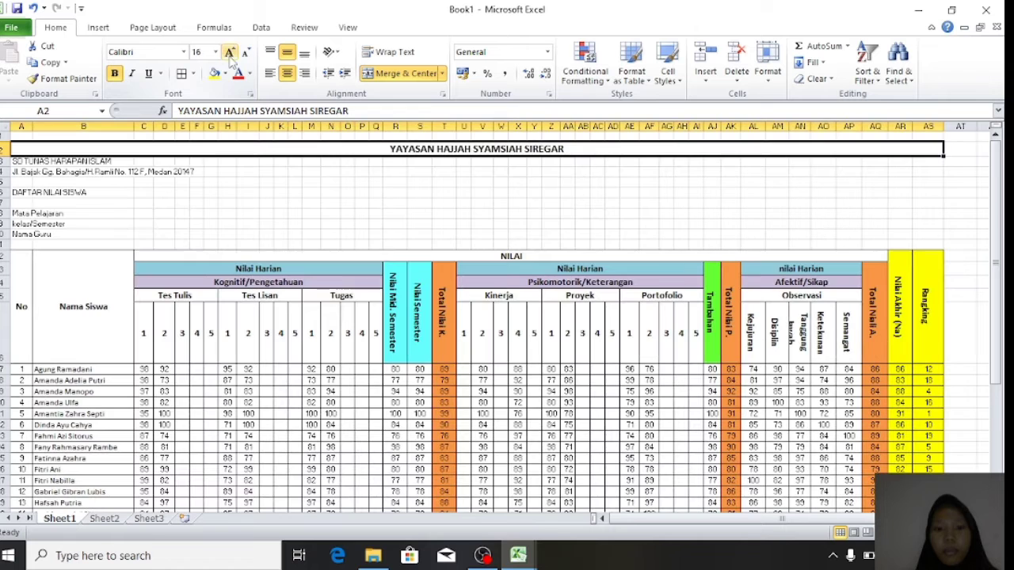
- Merge and centre SD TUNAS HARAPAN ISLAM across the table in bold, two sizes larger
left_click(39, 163)
left_click_drag(17, 164, 942, 165)
left_click(405, 73)
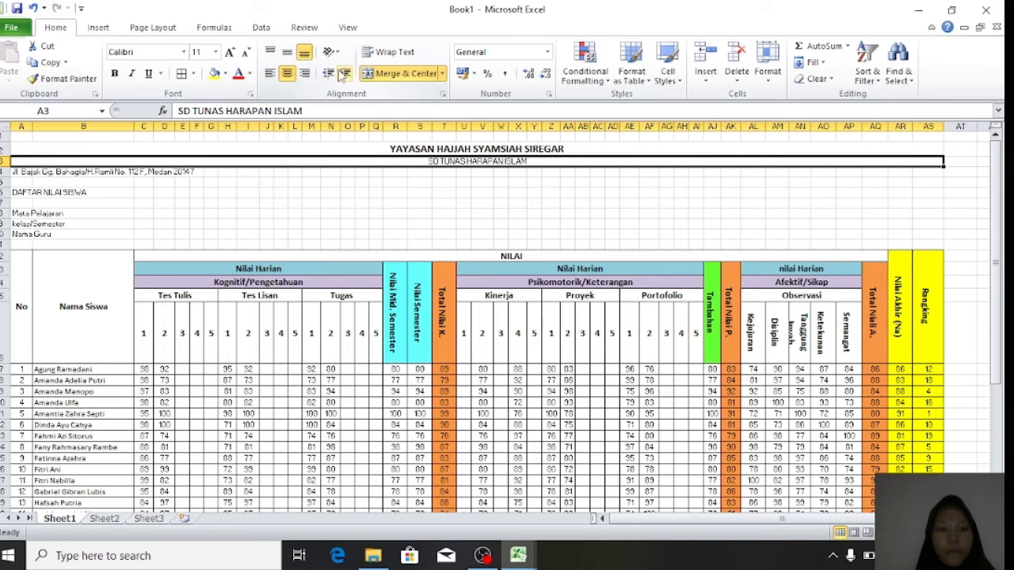
left_click(114, 73)
left_click(230, 52)
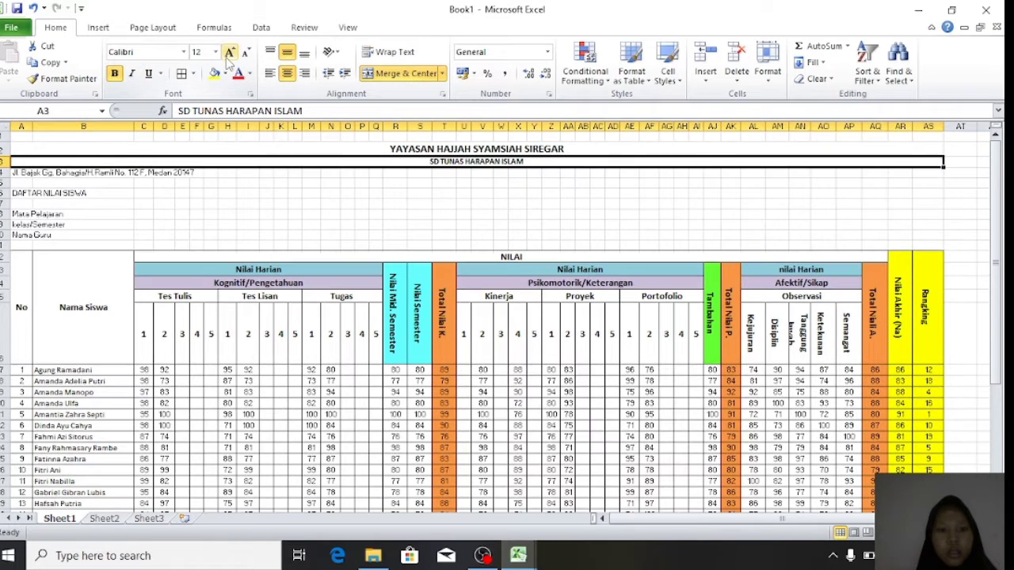
left_click(229, 52)
left_click(230, 52)
left_click_drag(227, 197, 942, 176)
left_click(636, 245)
- Centre the school address in bold and set No Border on header rows 2–4
left_click(372, 72)
left_click(114, 72)
left_click(249, 187)
left_click_drag(236, 147, 238, 176)
left_click(192, 72)
left_click(226, 169)
- Merge and centre DAFTAR NILAI SISWA across the table in bold with a larger font
left_click(244, 204)
left_click_drag(16, 198, 944, 197)
left_click(389, 73)
left_click(114, 73)
left_click(229, 52)
- Bold and enlarge the A8:A10 field labels and put ':' in C8:C10
left_click_drag(32, 221, 32, 241)
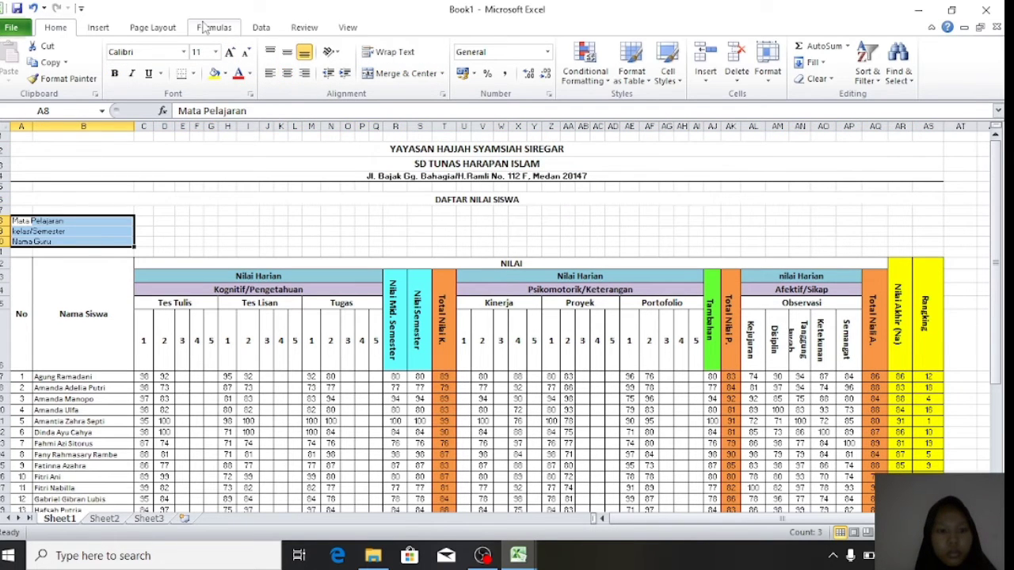
left_click(229, 51)
left_click(229, 51)
left_click(144, 224)
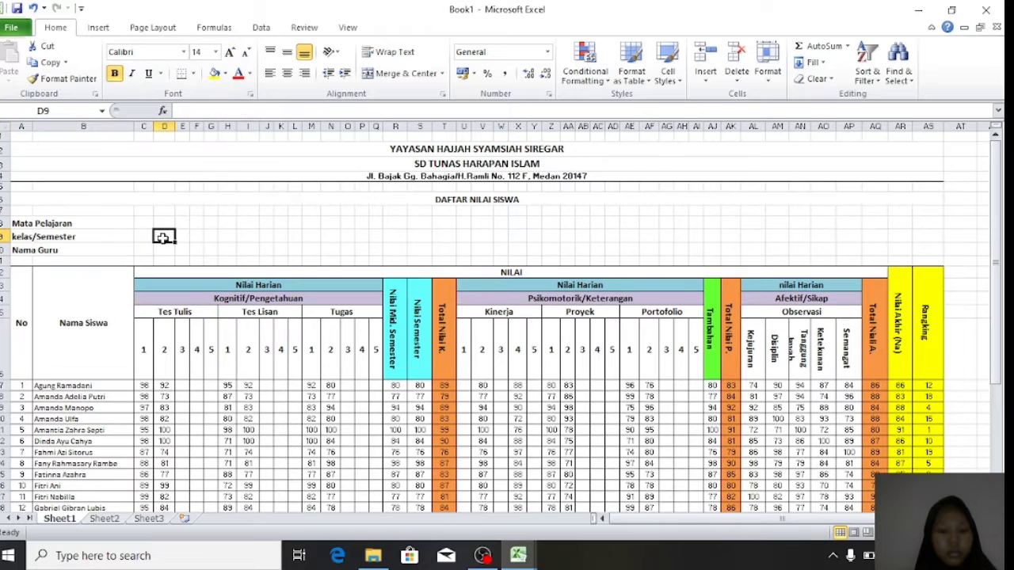
type(":")
key("Return")
type(":")
key("Return")
type(":")
key("Return")
- Enter BAHASA INDONESIA, VI / 2 (Dua) and the teacher's name in D8:D10
left_click(161, 222)
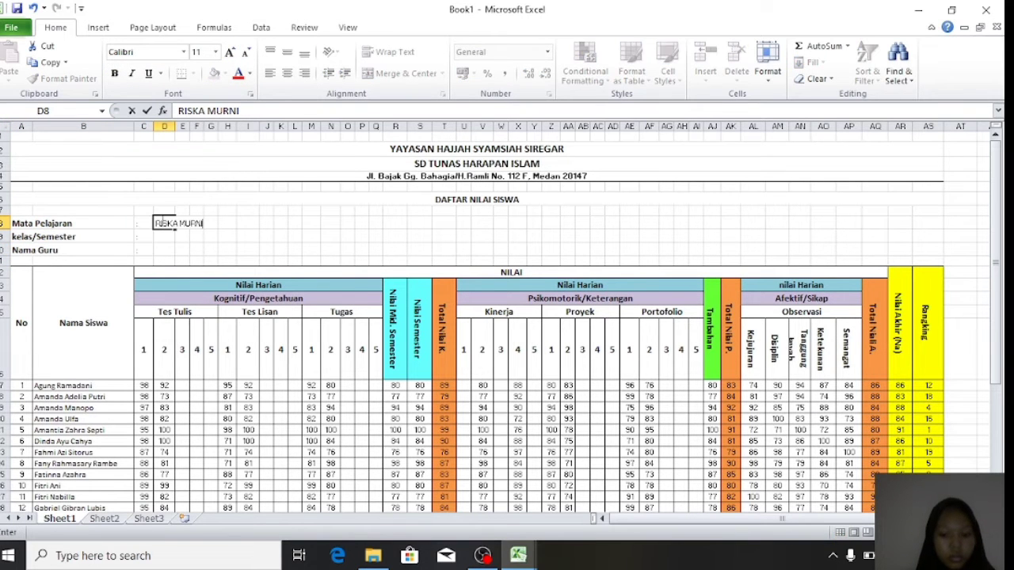
type("N")
key("BackSpace")
type("BAHASA INDONESIA")
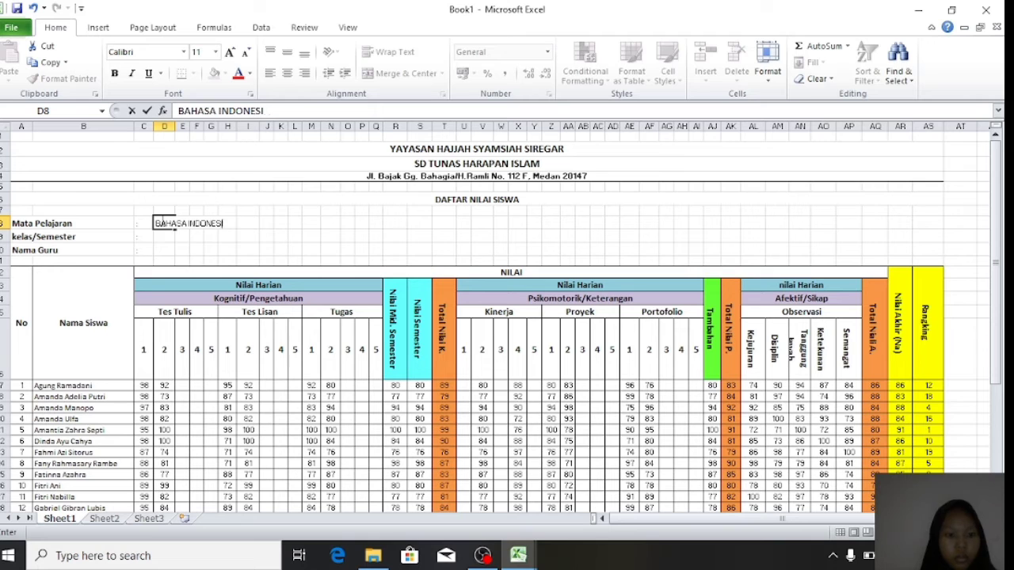
left_click(165, 244)
type("VI")
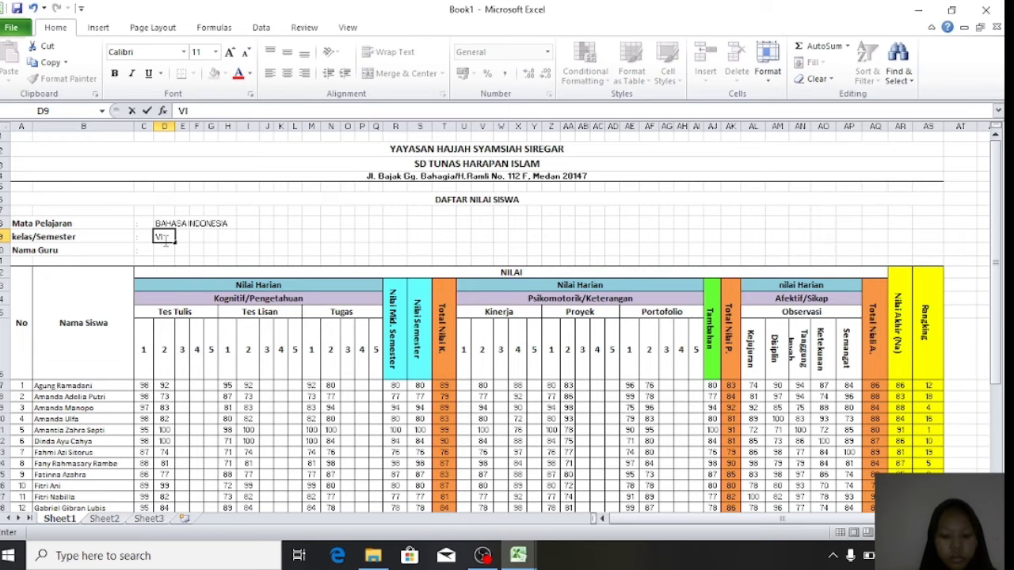
type(" / 2 (Dua)")
key("Return")
- Make the colons and the three field values bold
left_click_drag(142, 224, 224, 250)
left_click(115, 73)
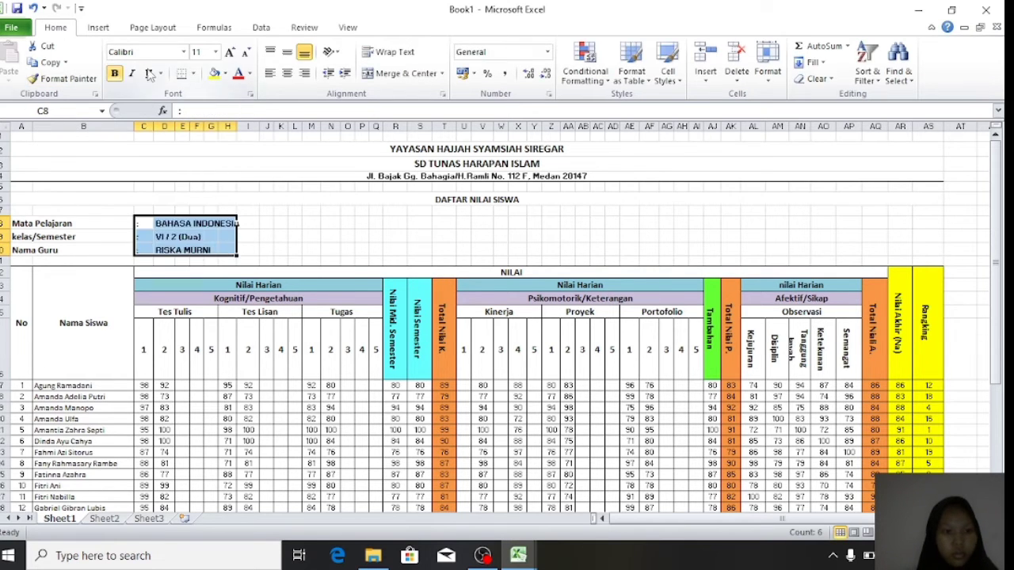
left_click(252, 251)
left_click(158, 224)
left_click_drag(158, 224, 229, 250)
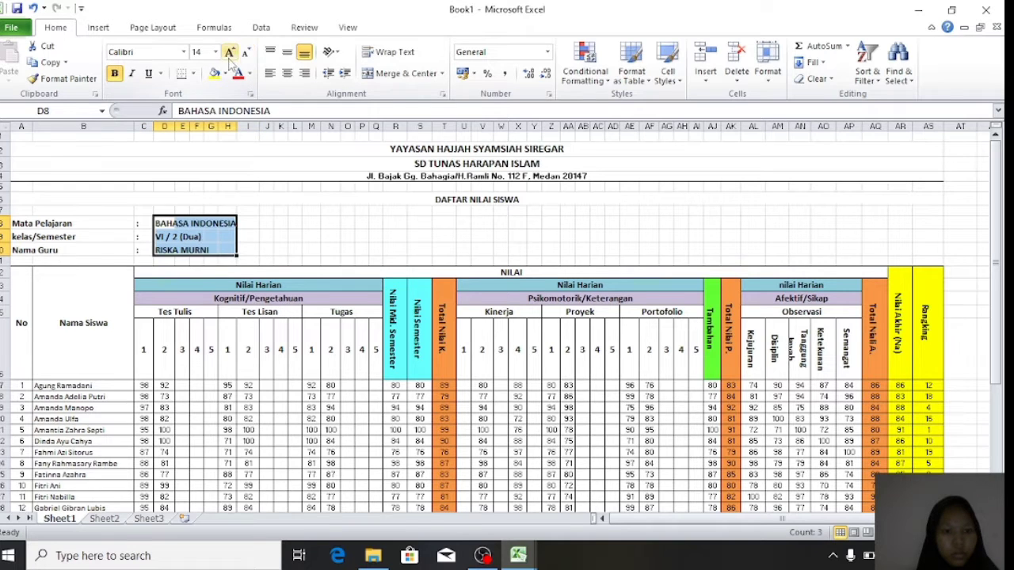
- Enlarge the DAFTAR NILAI SISWA title to 18 and grow the three school header lines
left_click(493, 198)
left_click(231, 54)
left_click(376, 240)
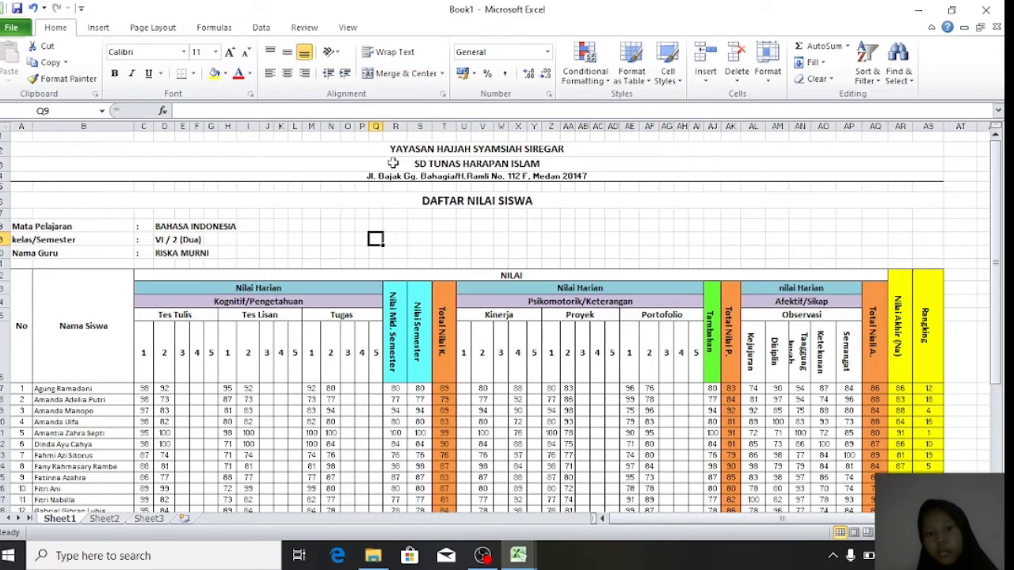
left_click_drag(390, 151, 388, 178)
left_click(230, 54)
- Scroll through the sheet to check the enlarged header layout
left_click(347, 270)
scroll(348, 270, "down", 6)
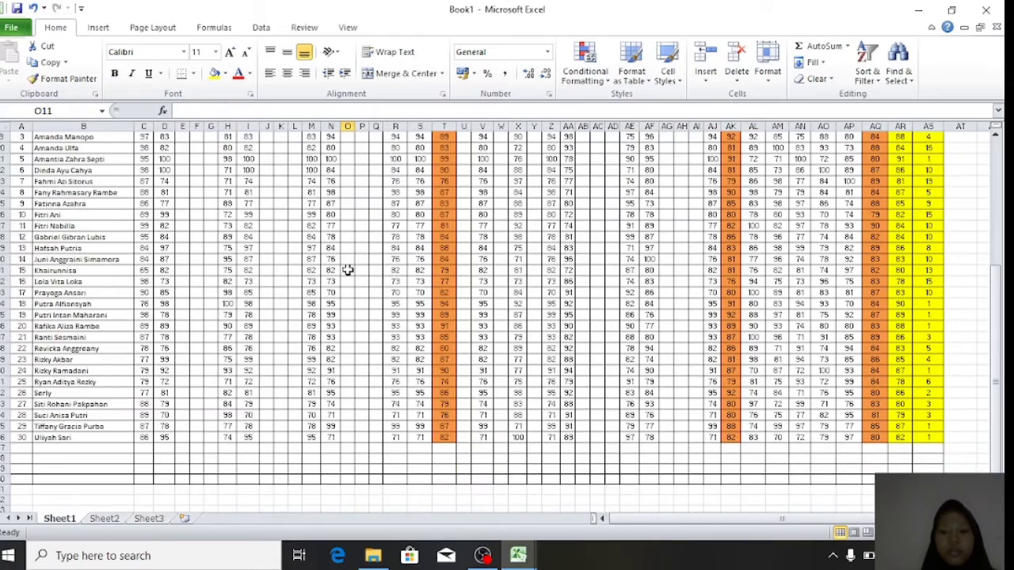
scroll(348, 271, "up", 3)
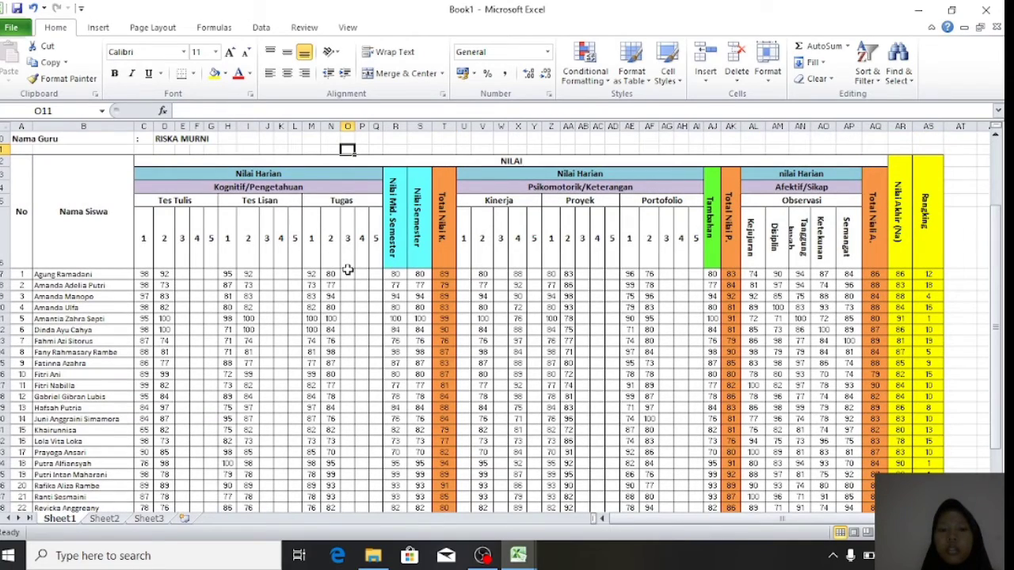
scroll(633, 308, "up", 3)
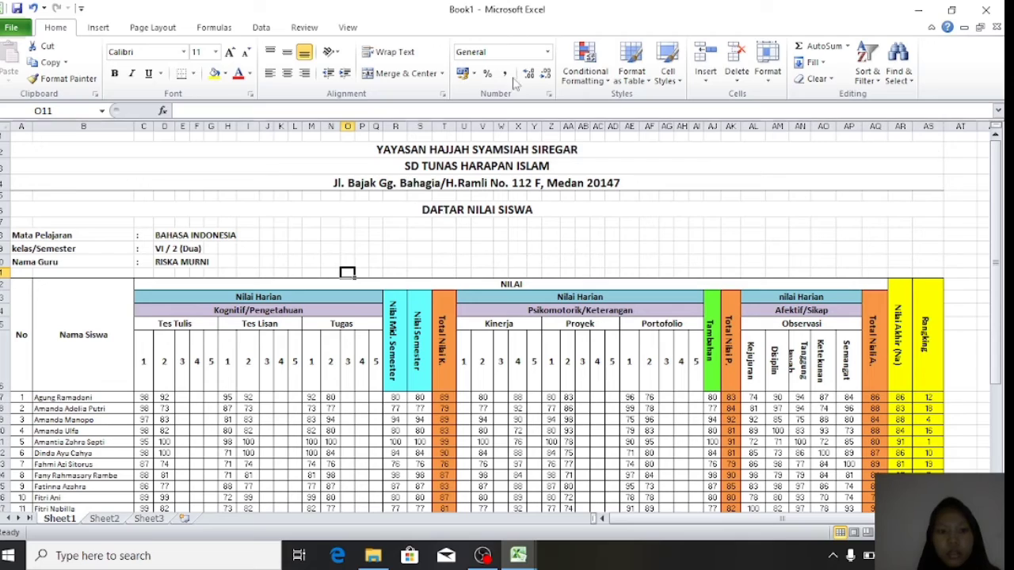
- Bring the UAS workbook back up maximized and scroll through the grade sheet
left_click(917, 10)
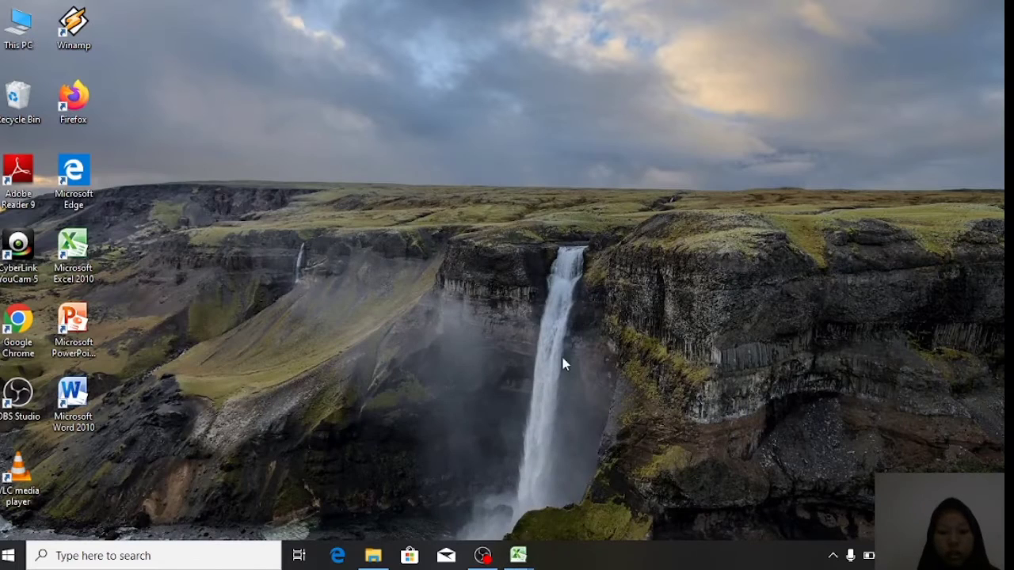
mouse_move(518, 555)
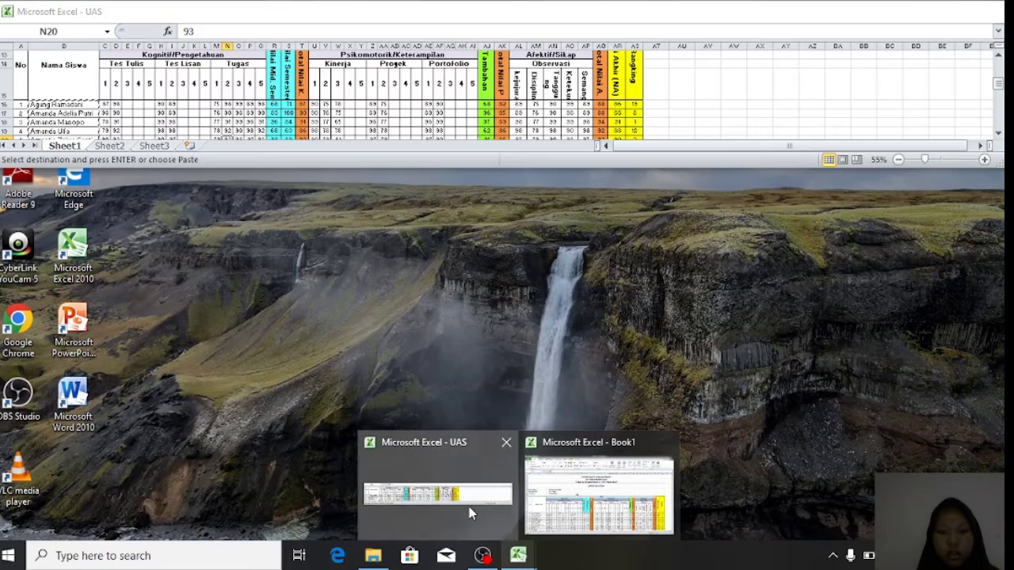
left_click(468, 514)
left_click(954, 11)
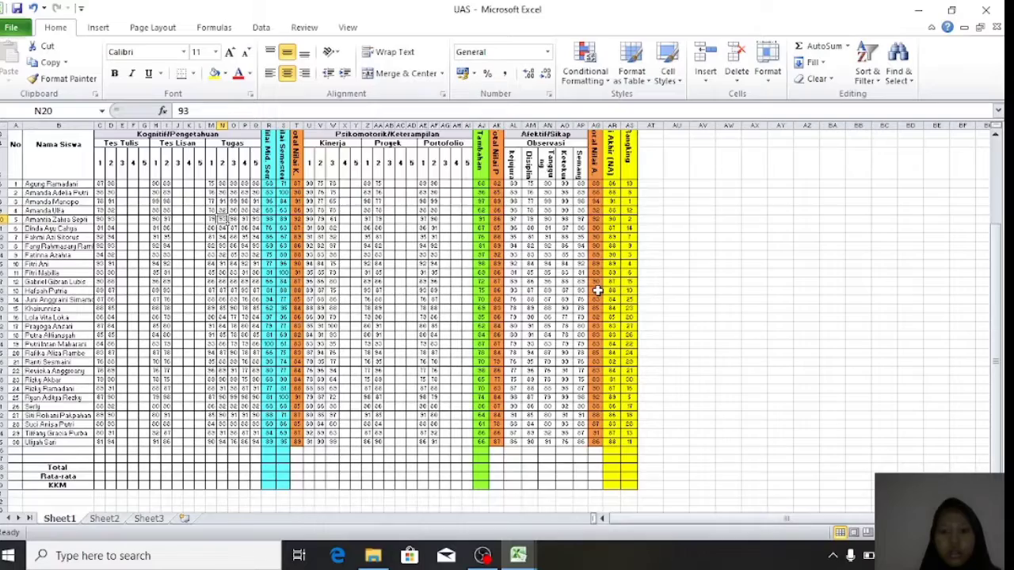
scroll(597, 291, "up", 2)
scroll(602, 519, "up", 4)
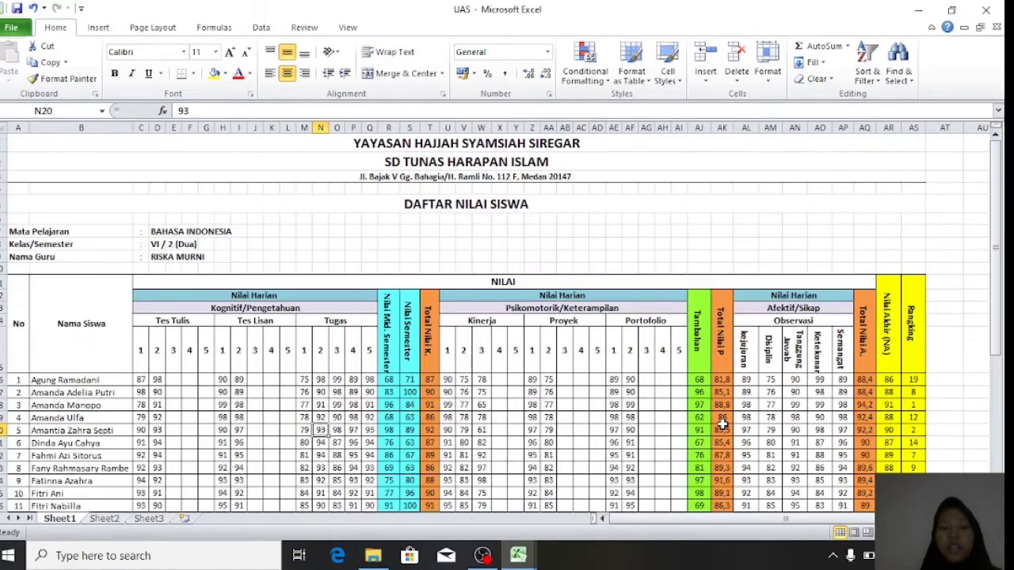
scroll(722, 425, "down", 3)
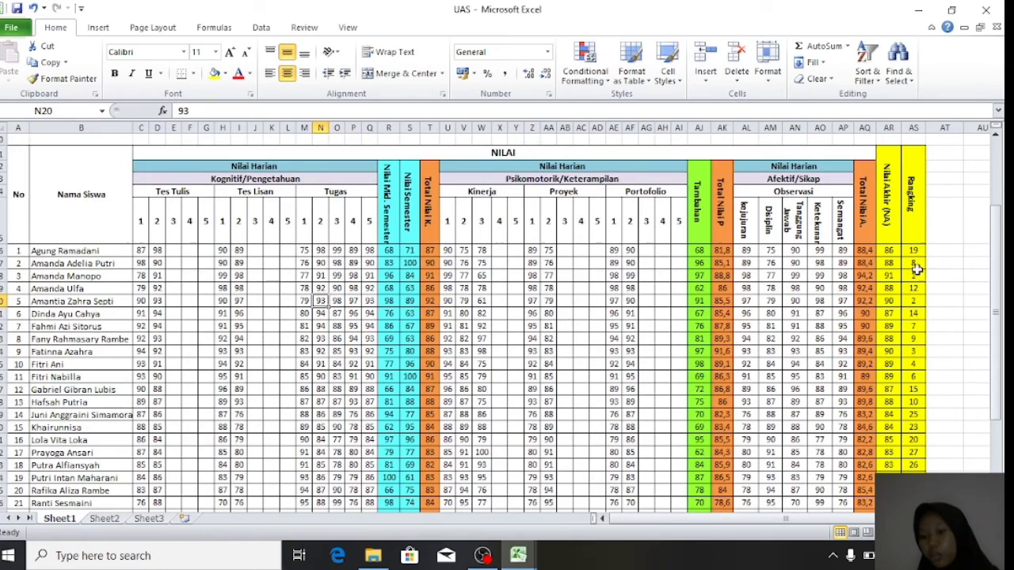
scroll(923, 328, "down", 5)
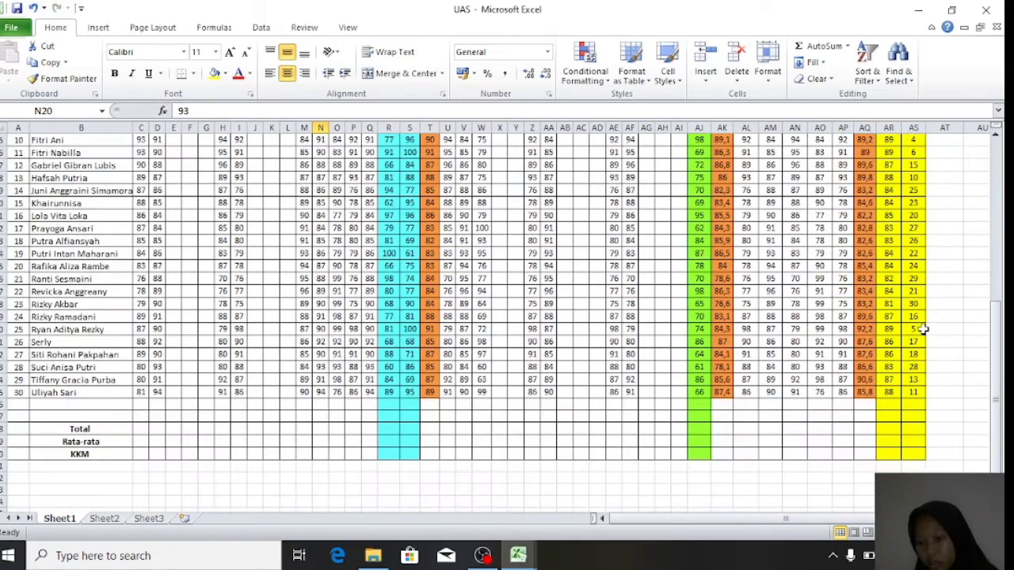
scroll(919, 384, "up", 2)
scroll(903, 237, "up", 3)
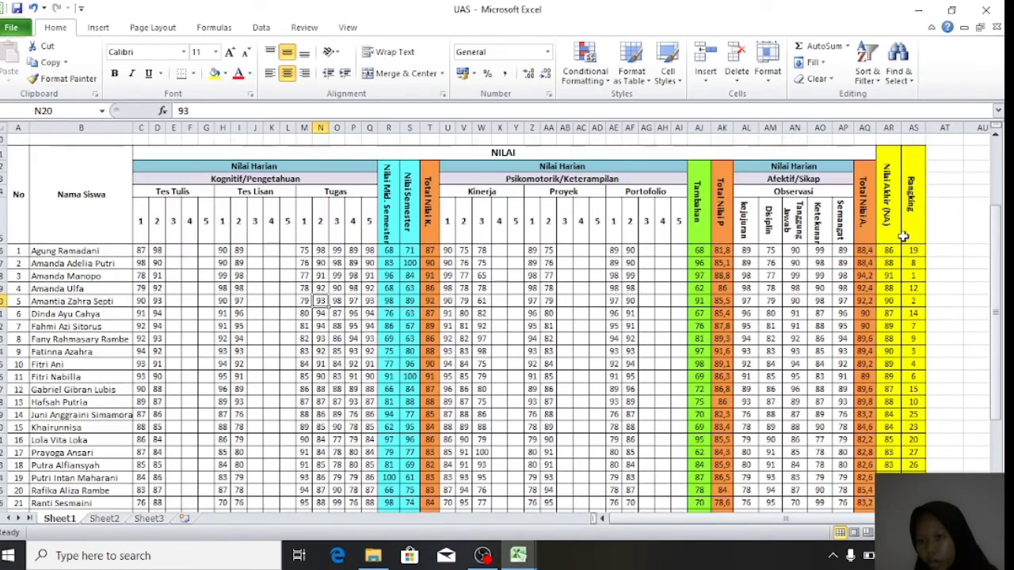
scroll(911, 281, "down", 1)
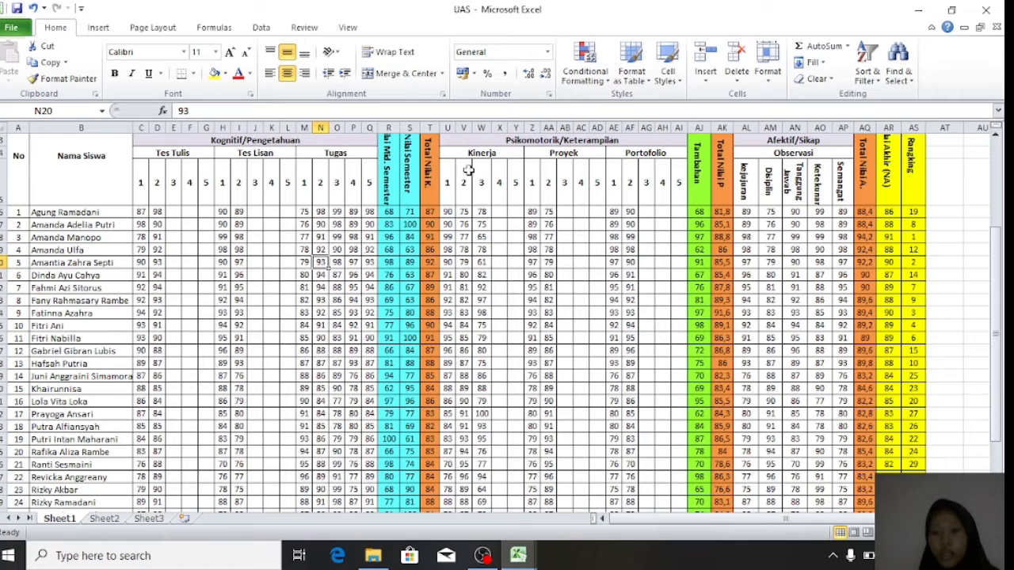
- Inspect the Total Nilai A formula in AQ20 and the RANK.AVG formulas in rows 17 and 19
left_click(863, 263)
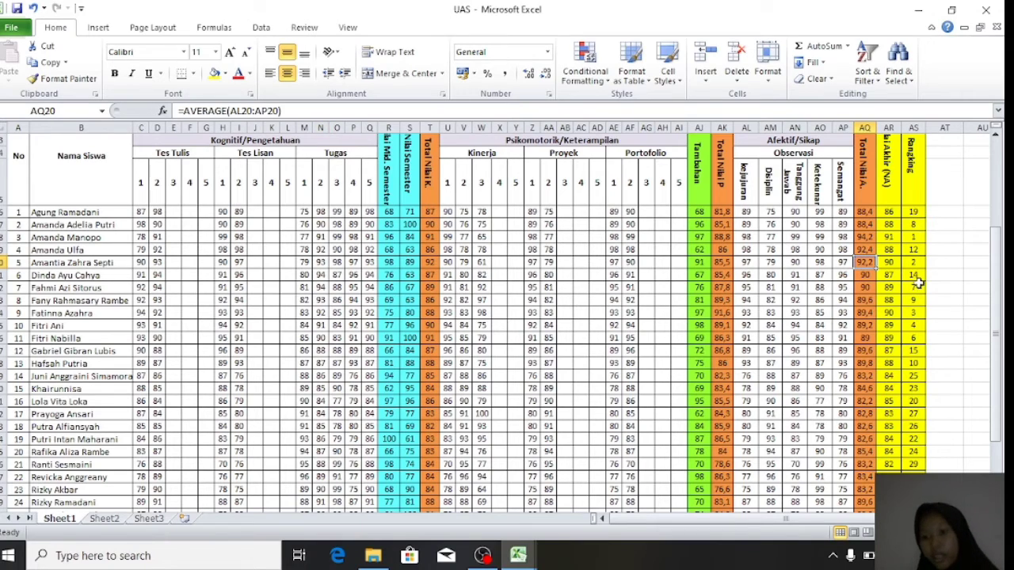
scroll(919, 295, "down", 4)
scroll(919, 295, "up", 8)
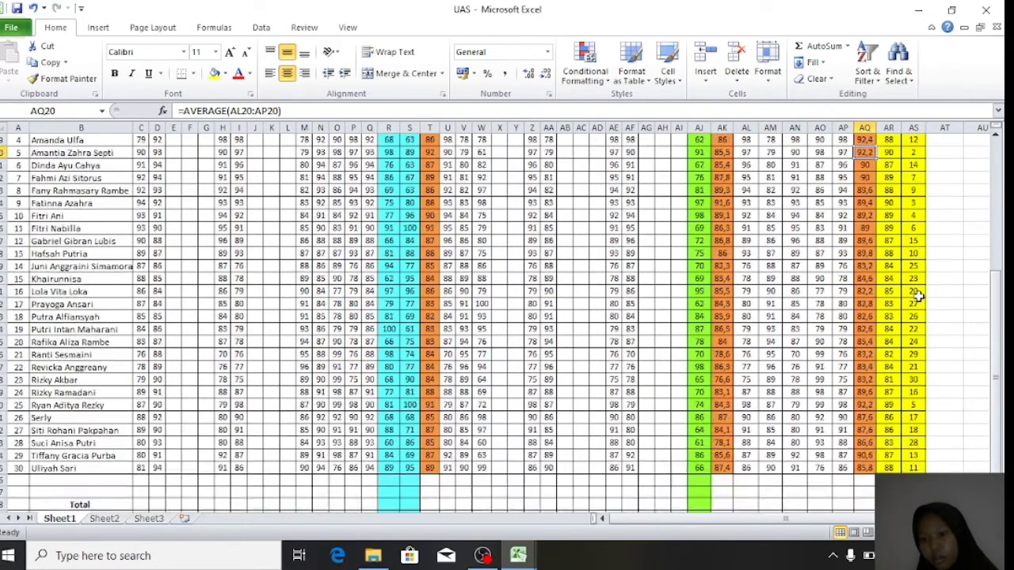
left_click(914, 251)
left_click(917, 289)
scroll(913, 313, "down", 6)
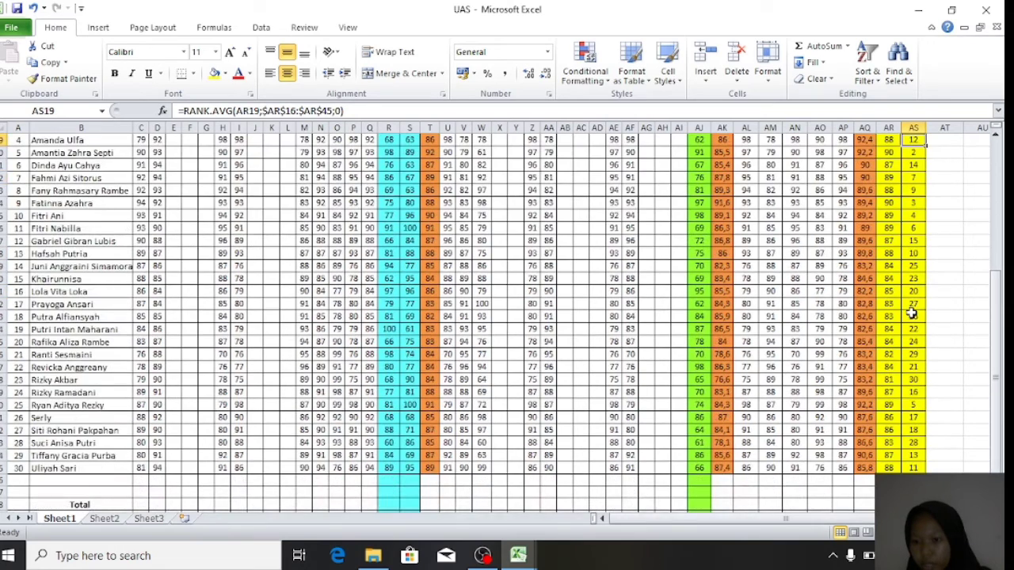
scroll(912, 313, "up", 6)
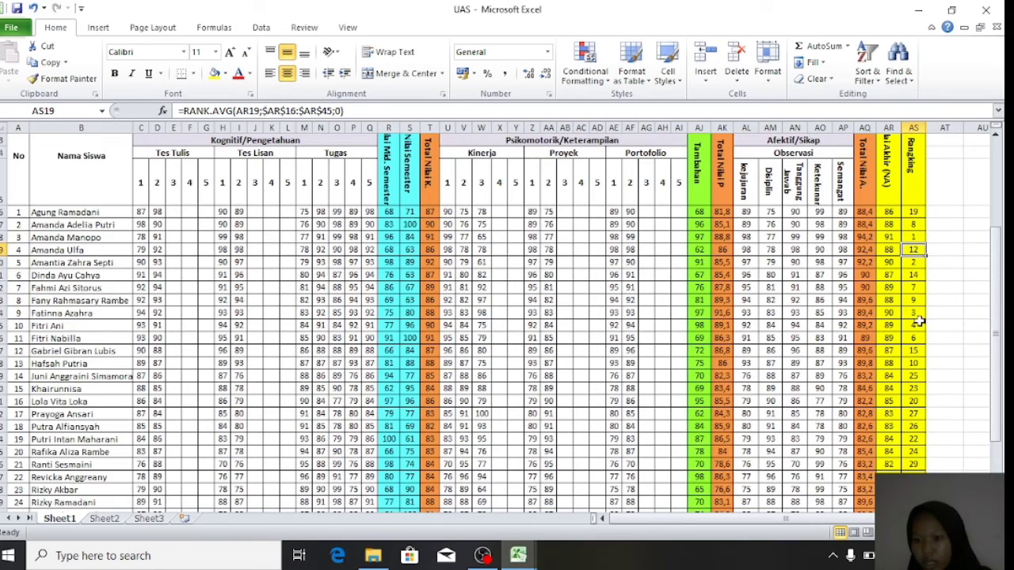
scroll(916, 377, "down", 4)
scroll(916, 376, "up", 4)
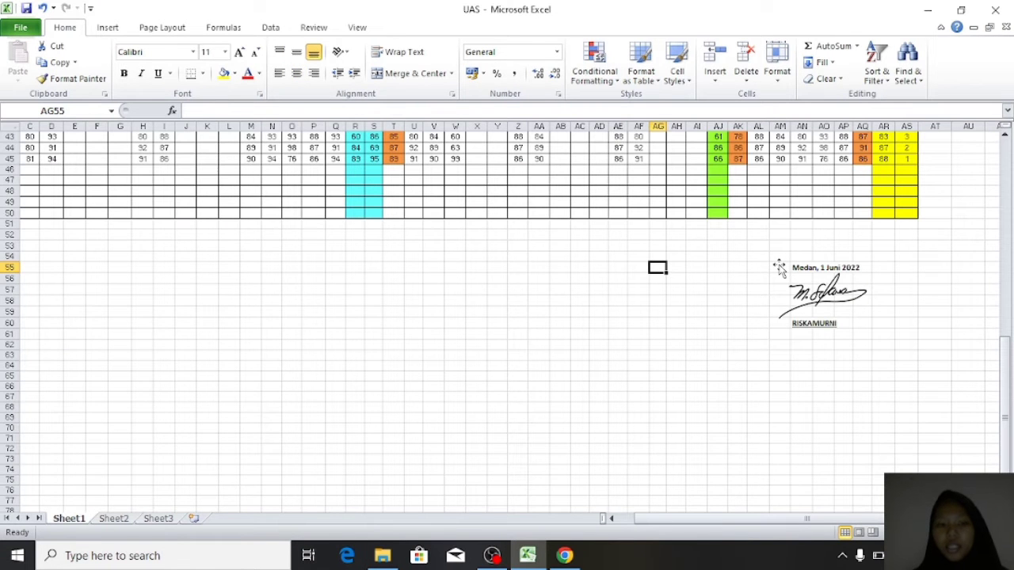
- Select the old signature picture in the signature block and delete it
left_click(779, 268)
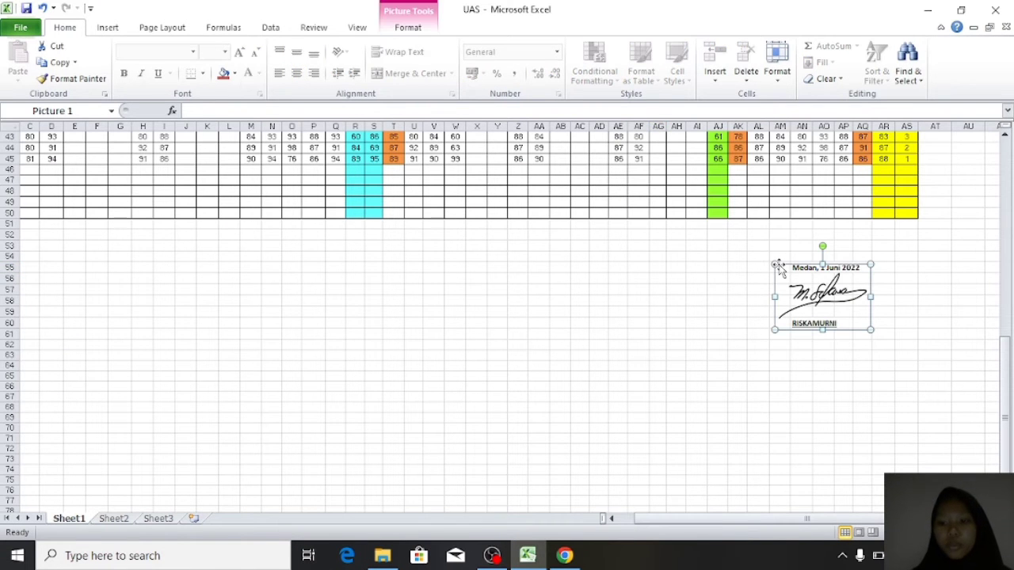
left_click(765, 267)
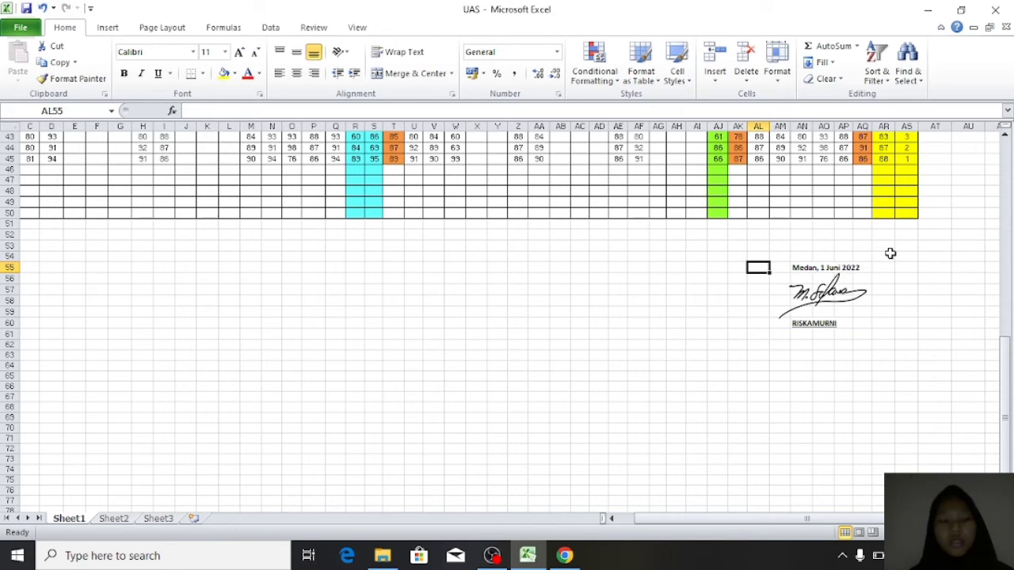
left_click(833, 273)
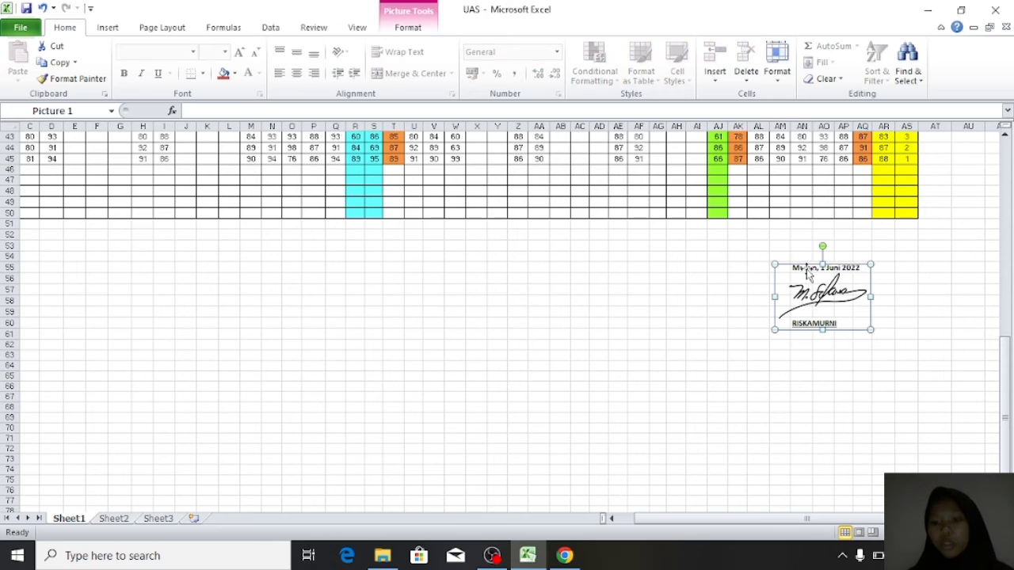
left_click(754, 280)
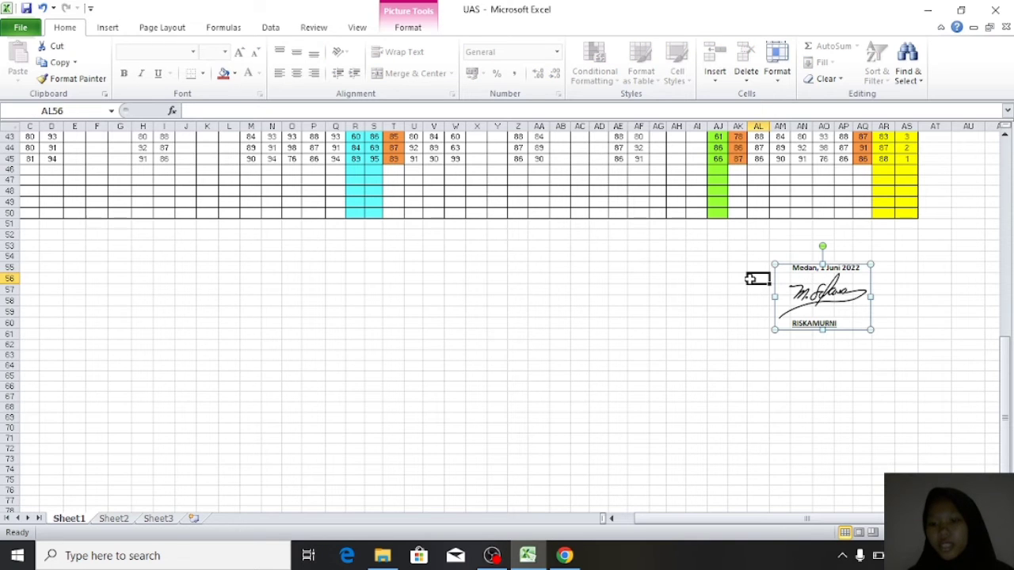
left_click(796, 264)
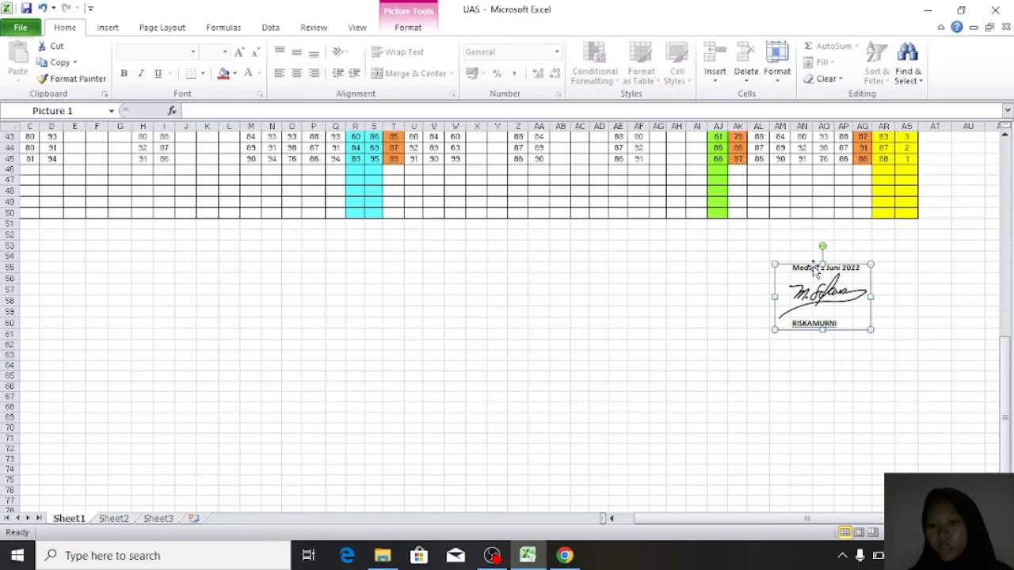
key("Delete")
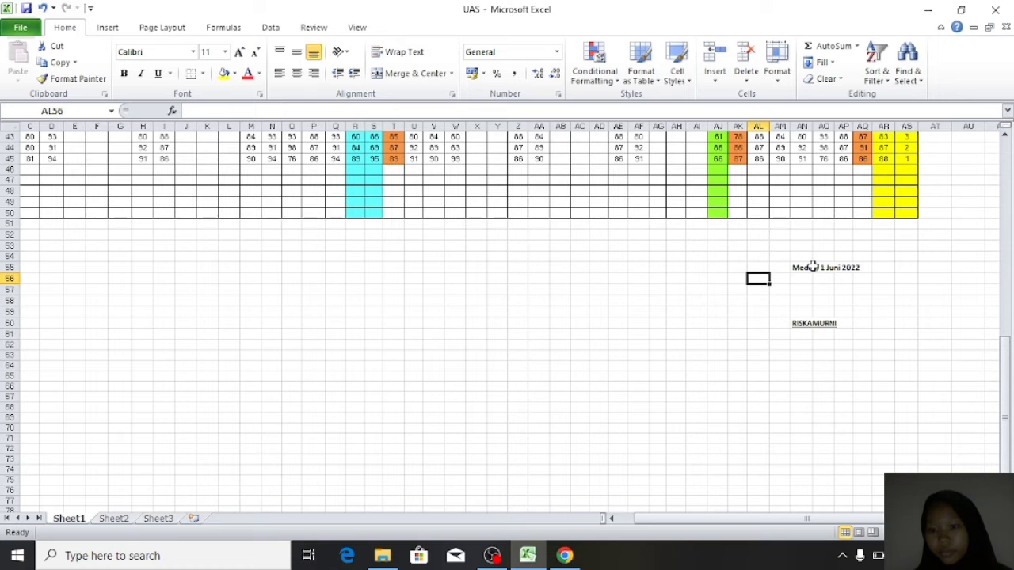
- Retype 'Medan, 1 Juni 2022' in AN55 and select the empty cell AN58 below it
left_click(802, 268)
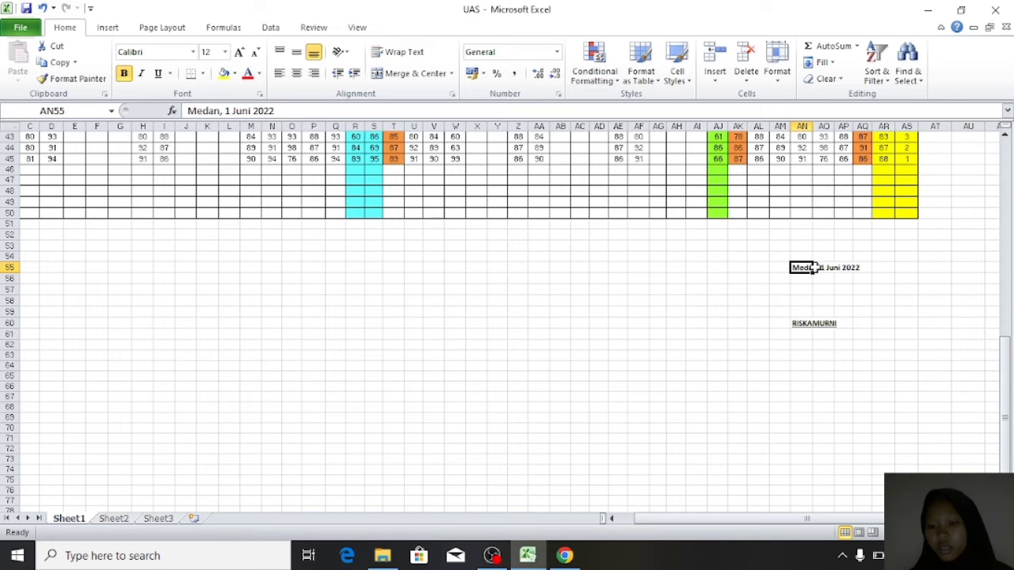
left_click_drag(794, 268, 866, 269)
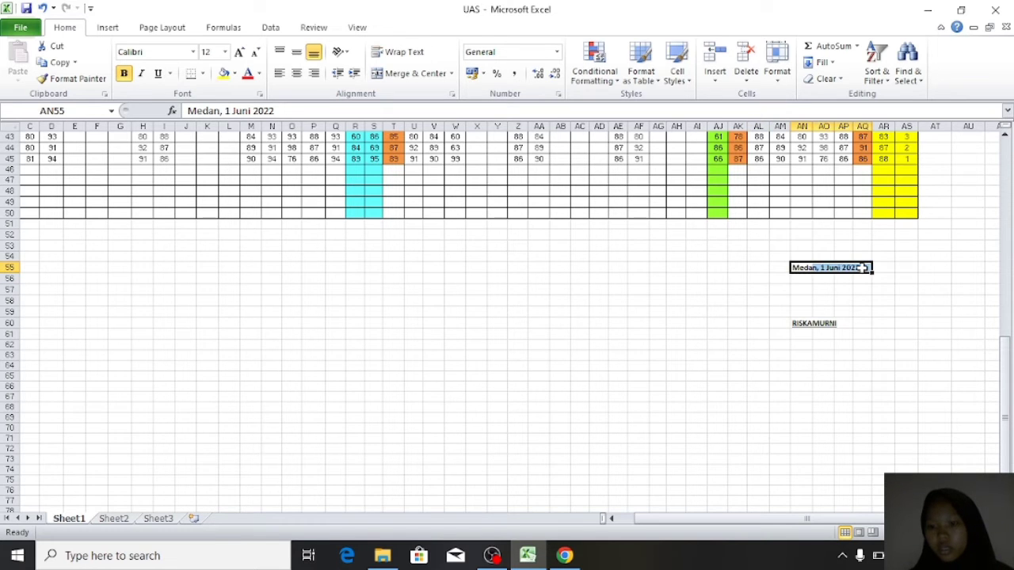
key("BackSpace")
type("Meda")
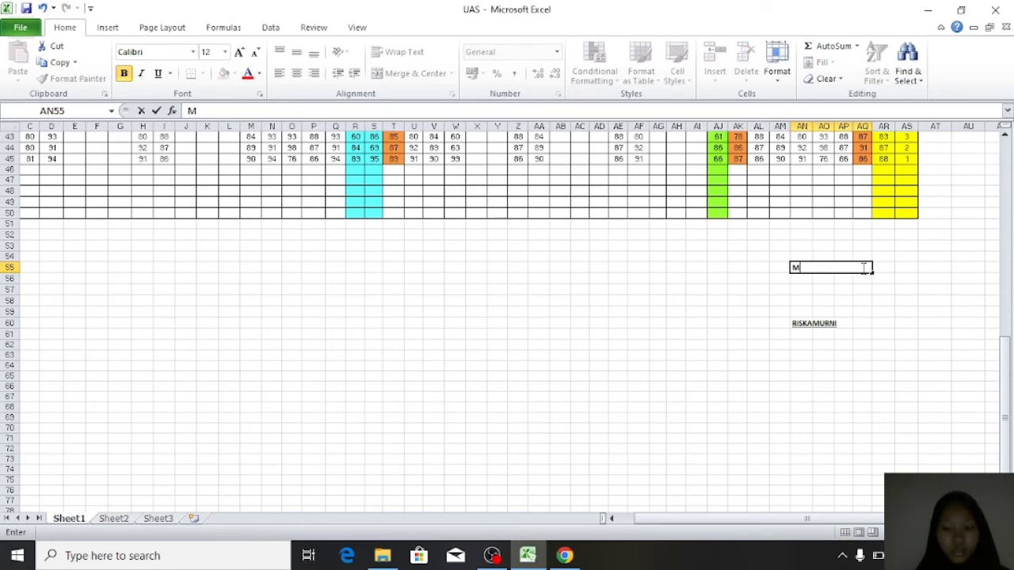
key("BackSpace")
key("BackSpace")
key("BackSpace")
type("edan, 1 Juni")
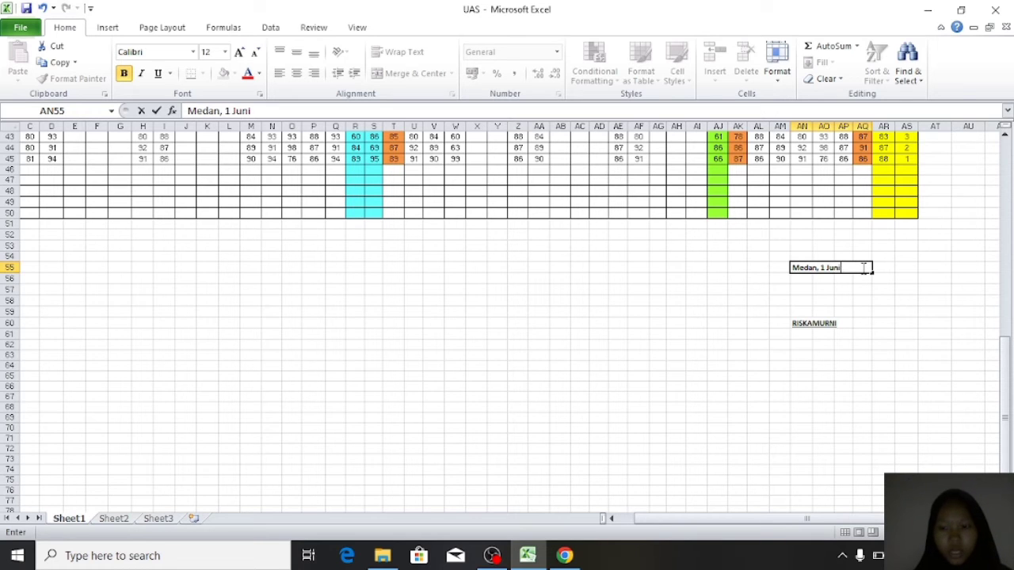
type(" 2022")
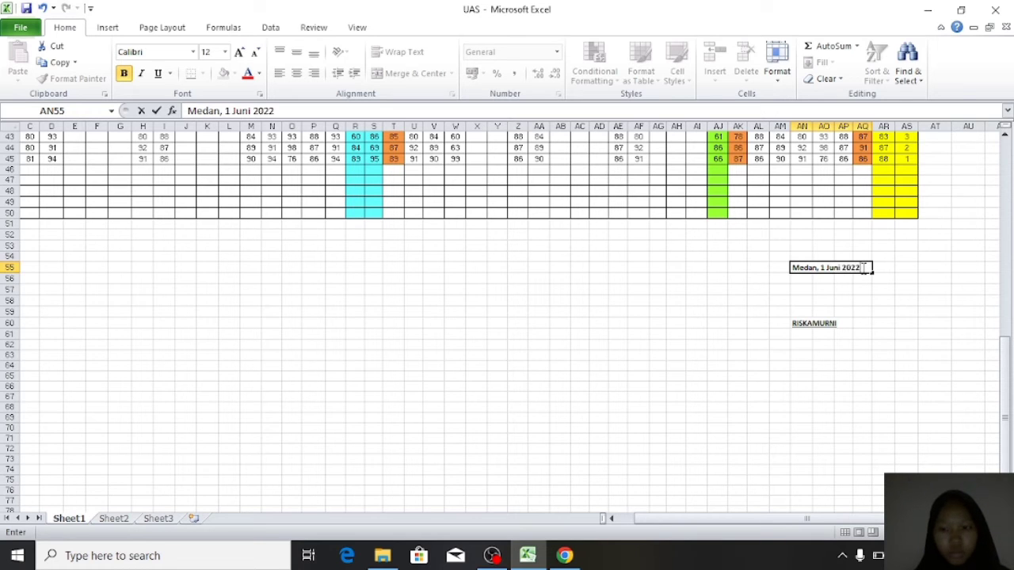
left_click(800, 324)
mouse_move(800, 324)
left_mouse_down()
mouse_move(803, 333)
mouse_move(820, 327)
mouse_move(802, 323)
left_mouse_up()
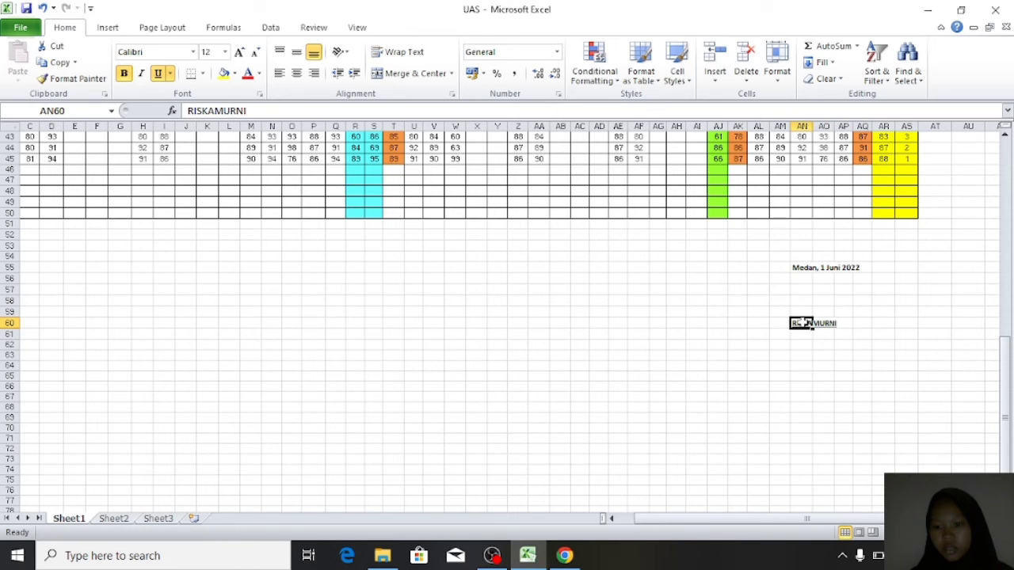
left_click(813, 343)
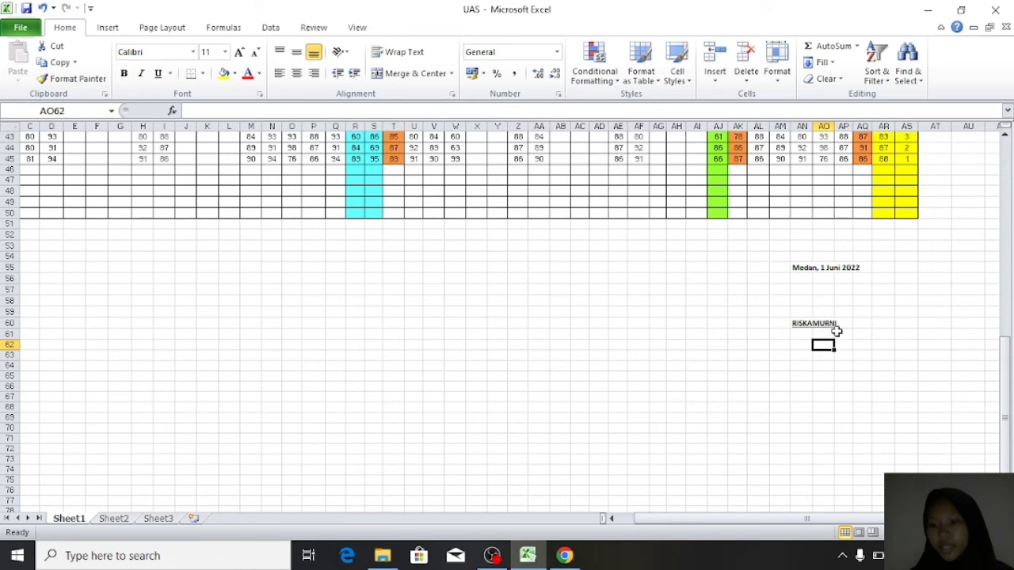
left_click(800, 300)
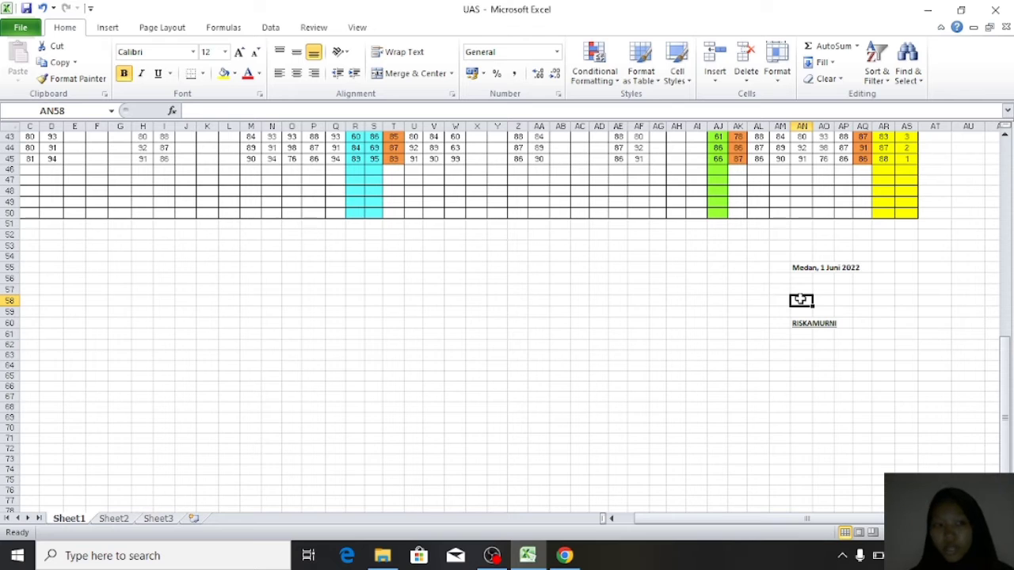
- Insert the Tanda-Tangan-Aesthetic-2 picture from Saved Pictures into the sheet
left_click(109, 28)
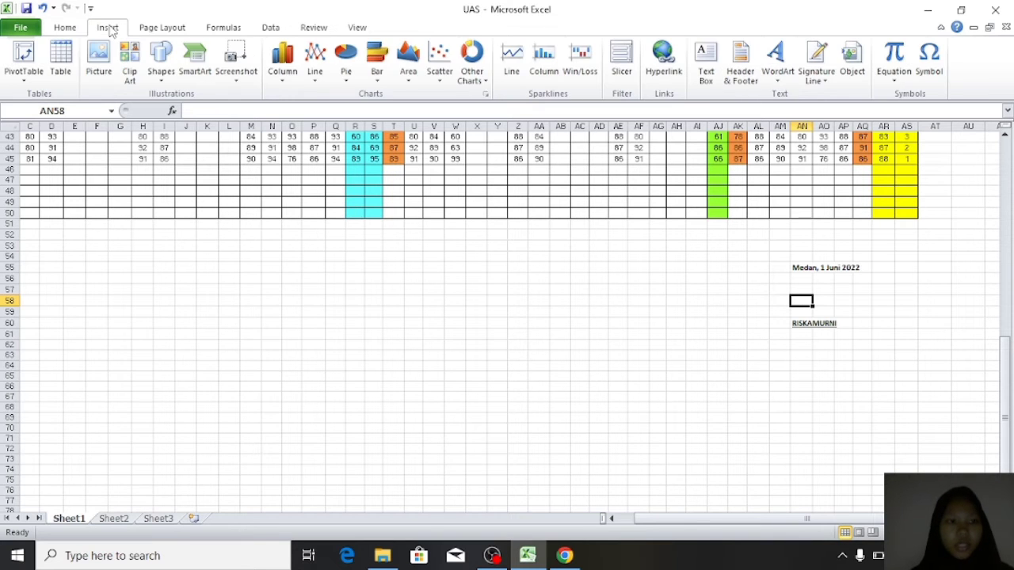
left_click(98, 71)
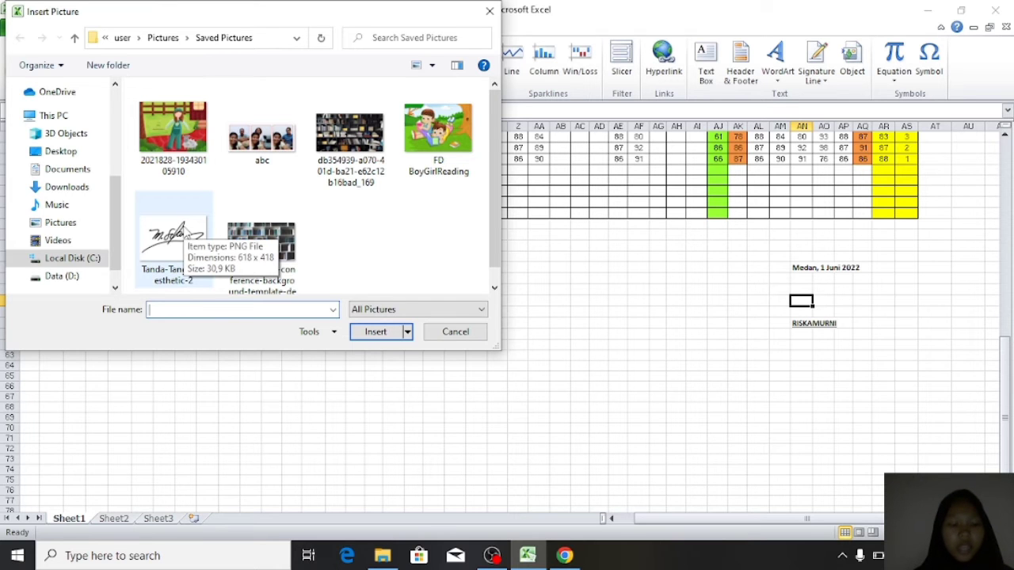
left_click(188, 232)
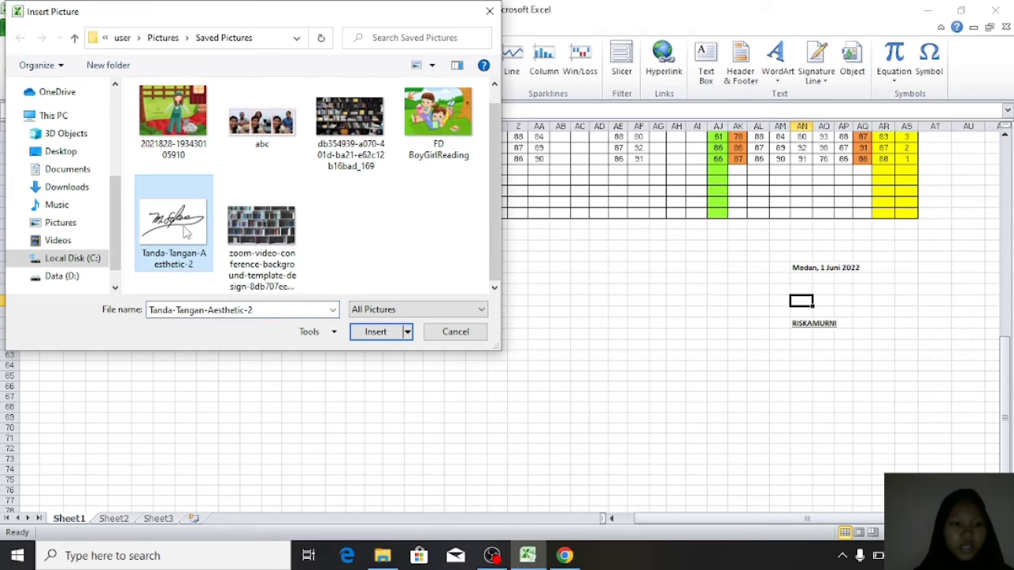
left_click(375, 332)
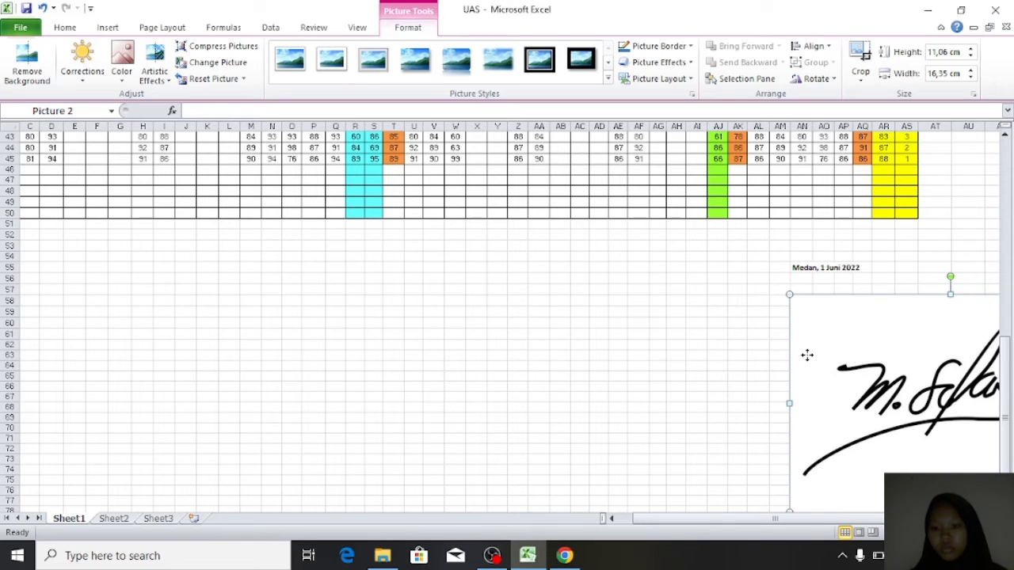
- Shrink the signature picture to about 3.96 × 5.8 cm and place it over the date and name block
left_click_drag(808, 355, 679, 306)
scroll(835, 347, "right", 1)
scroll(835, 347, "down", 1)
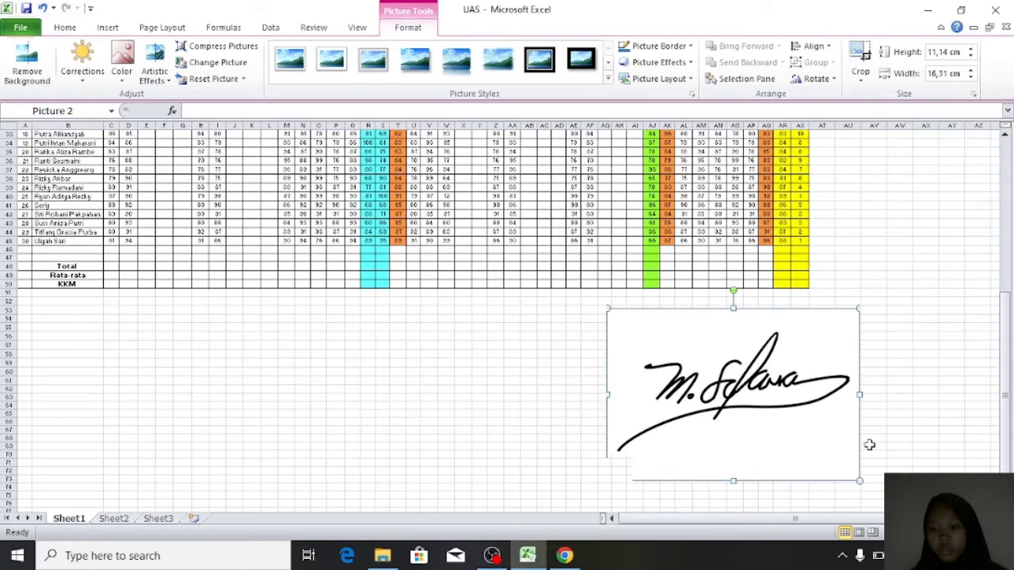
left_click_drag(849, 473, 723, 386)
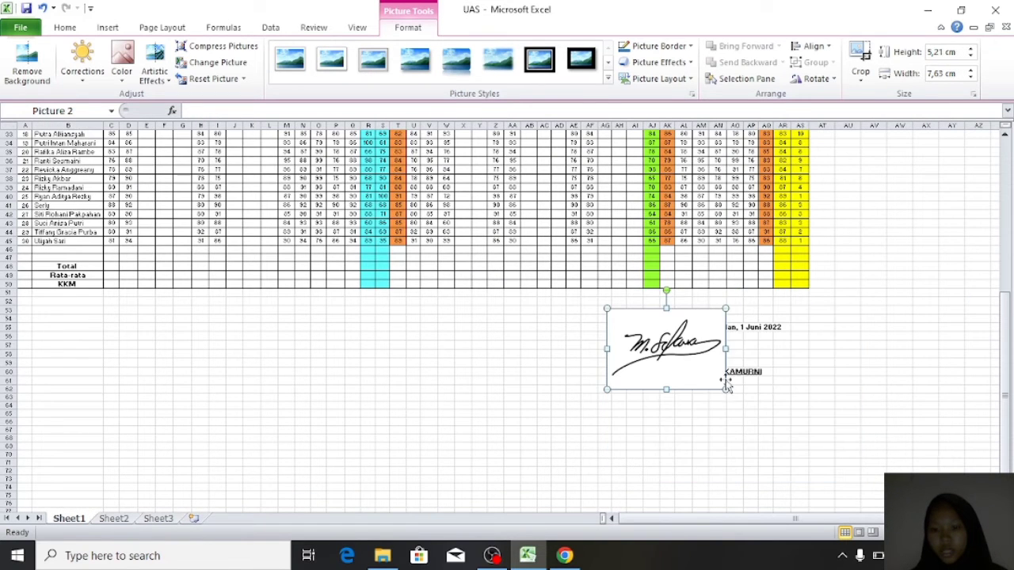
left_click_drag(682, 352, 736, 361)
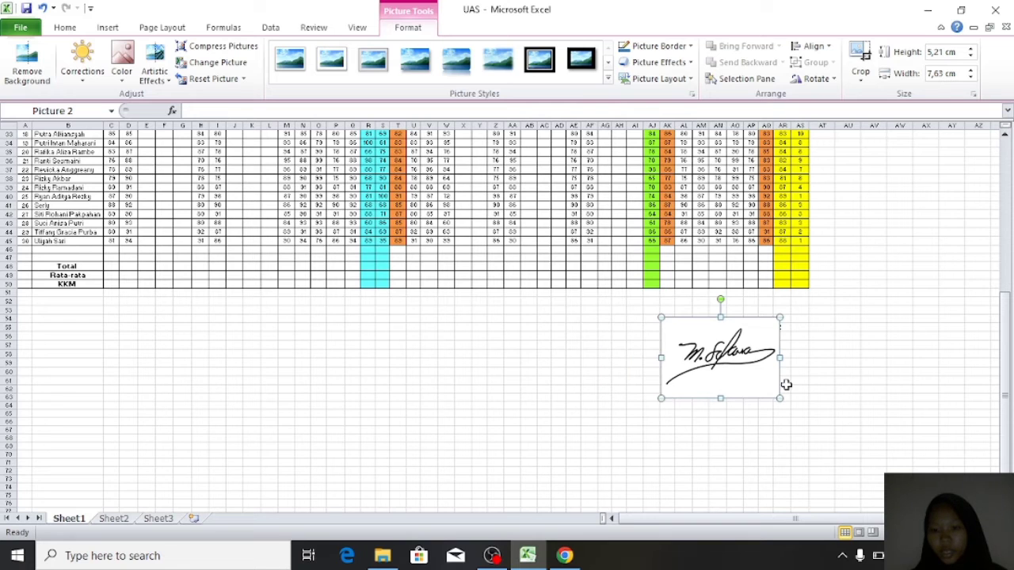
left_click_drag(782, 399, 753, 381)
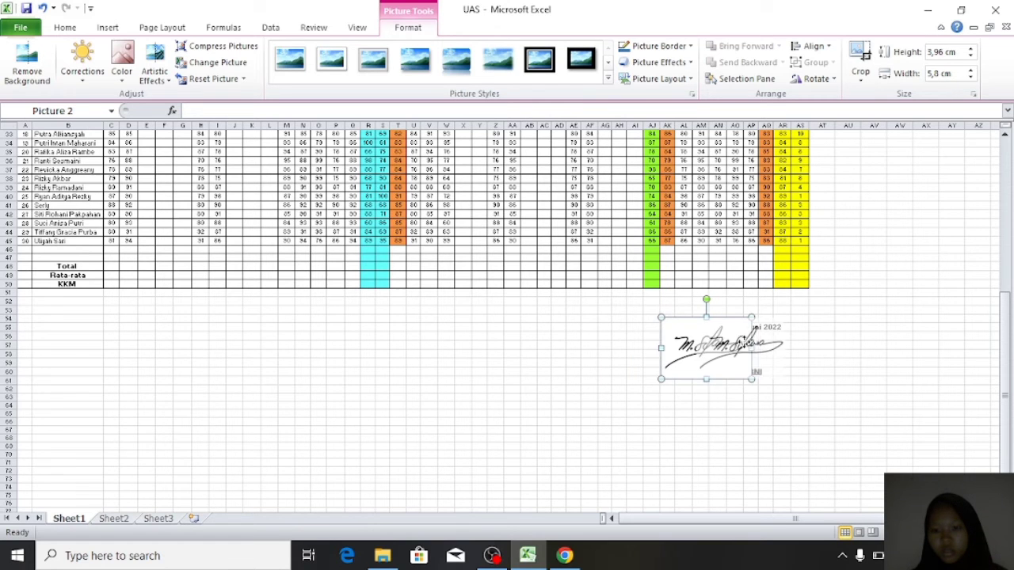
left_click_drag(712, 348, 750, 351)
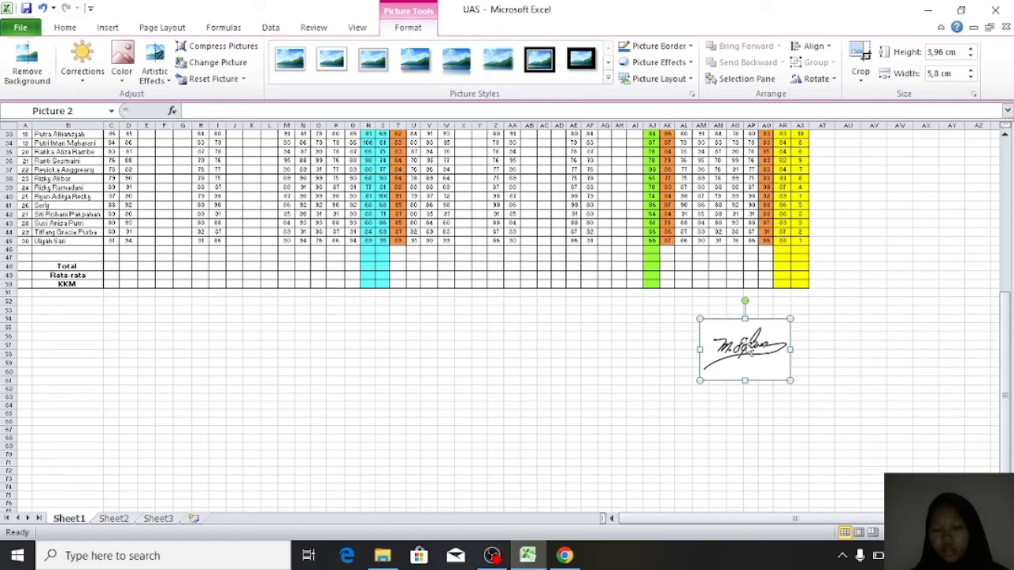
left_click(799, 343)
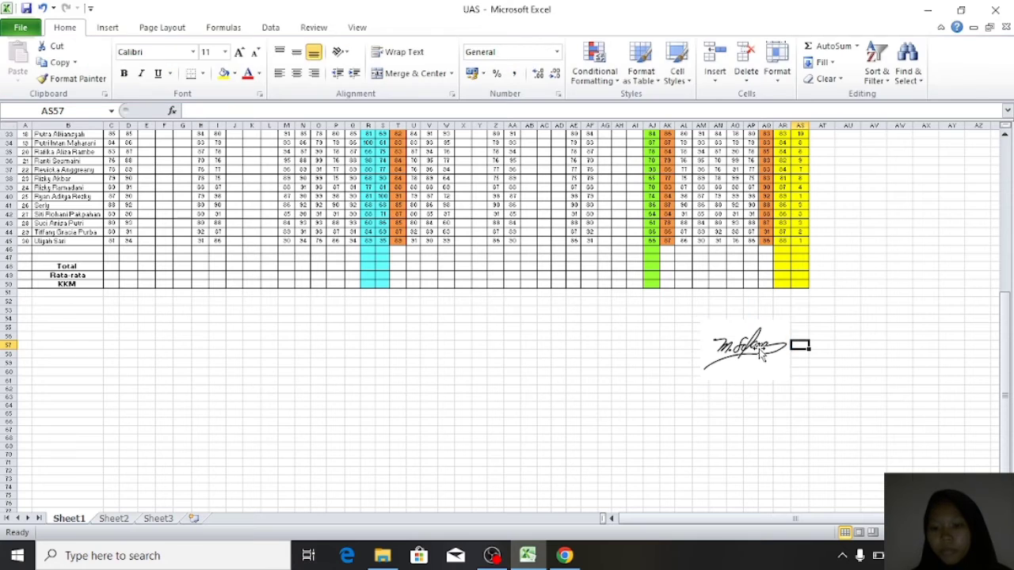
left_click(762, 348)
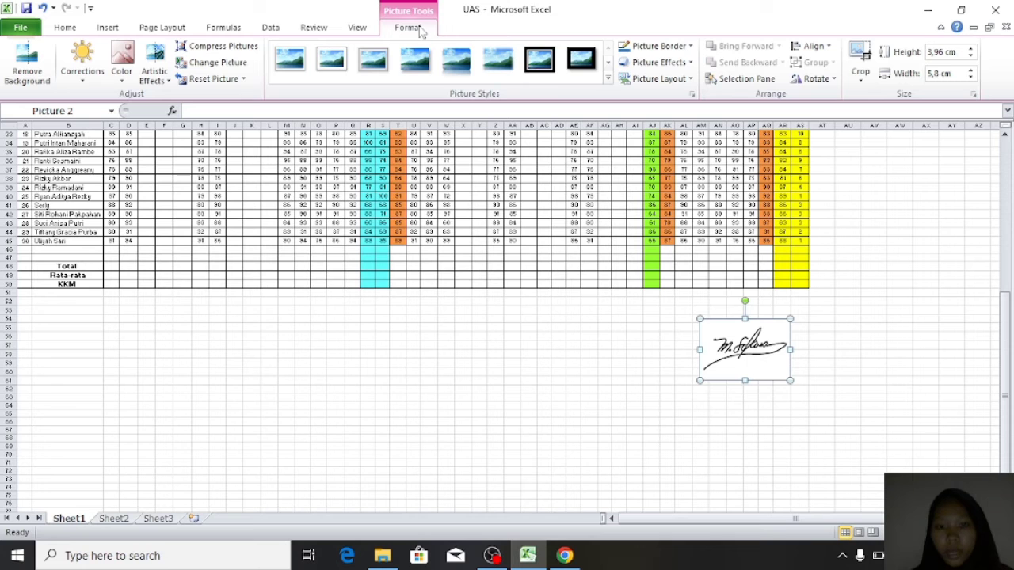
- Use Set Transparent Color on the signature's white background and check the result
left_click(123, 68)
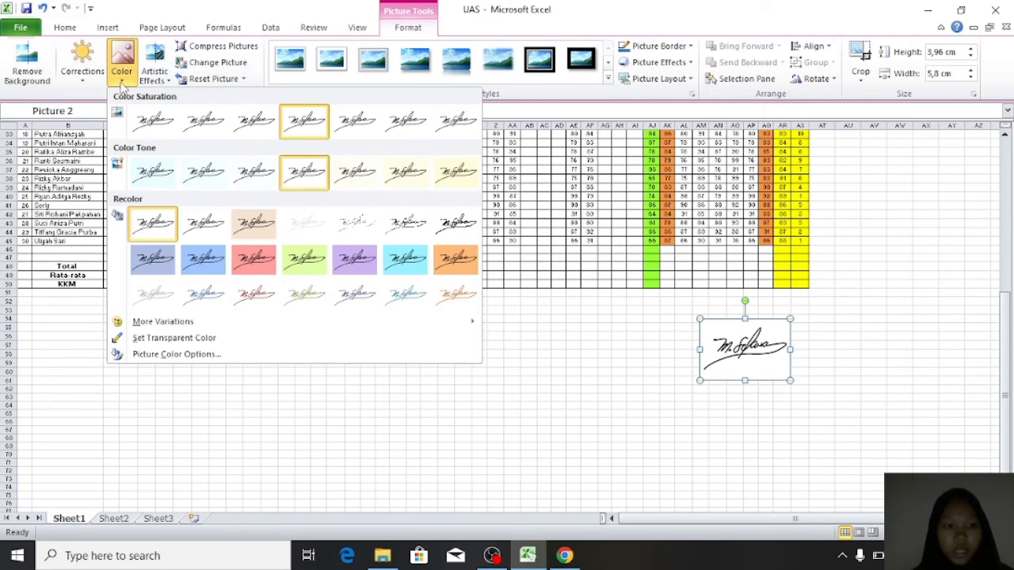
left_click(156, 337)
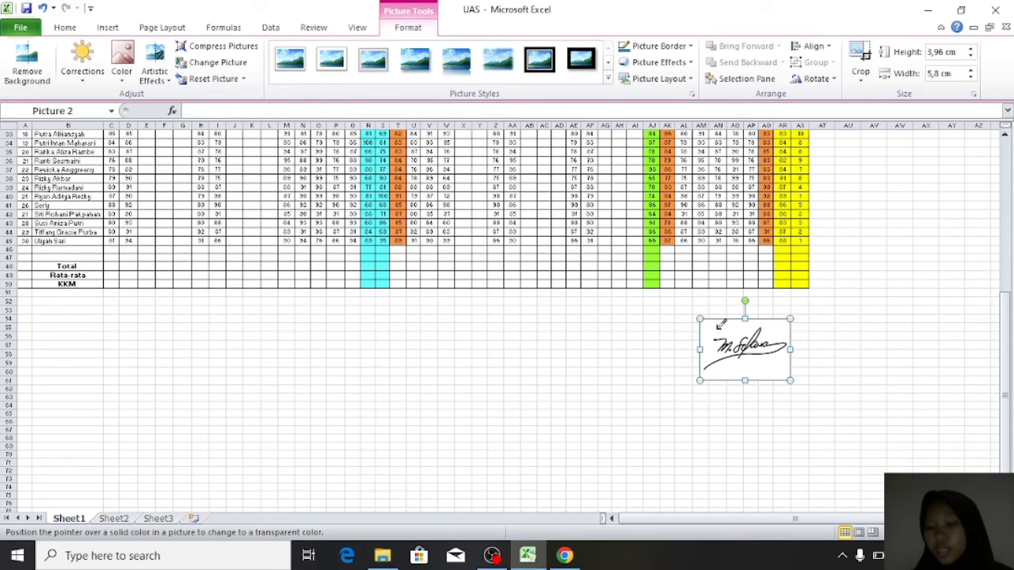
left_click(716, 331)
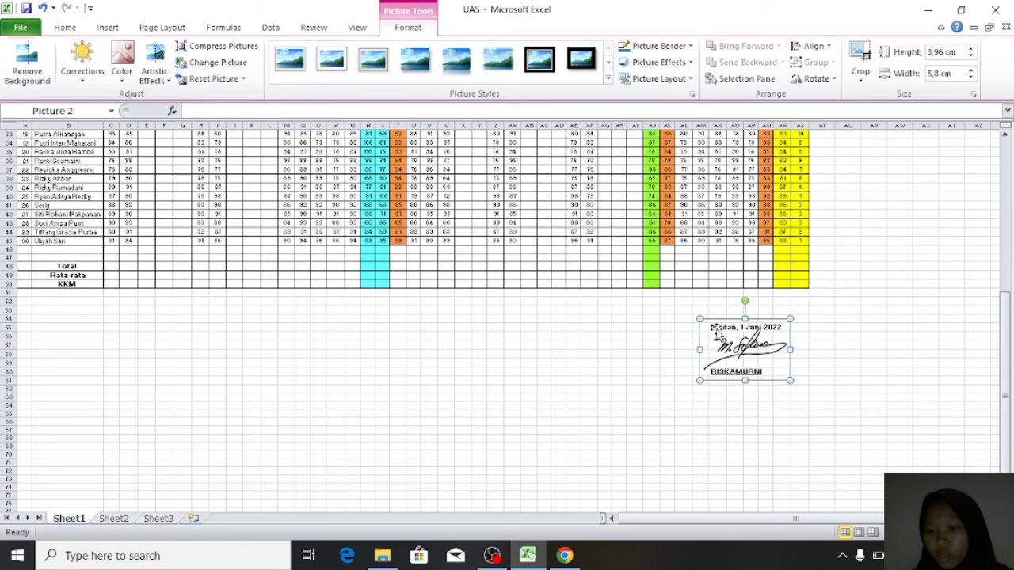
left_click(817, 356)
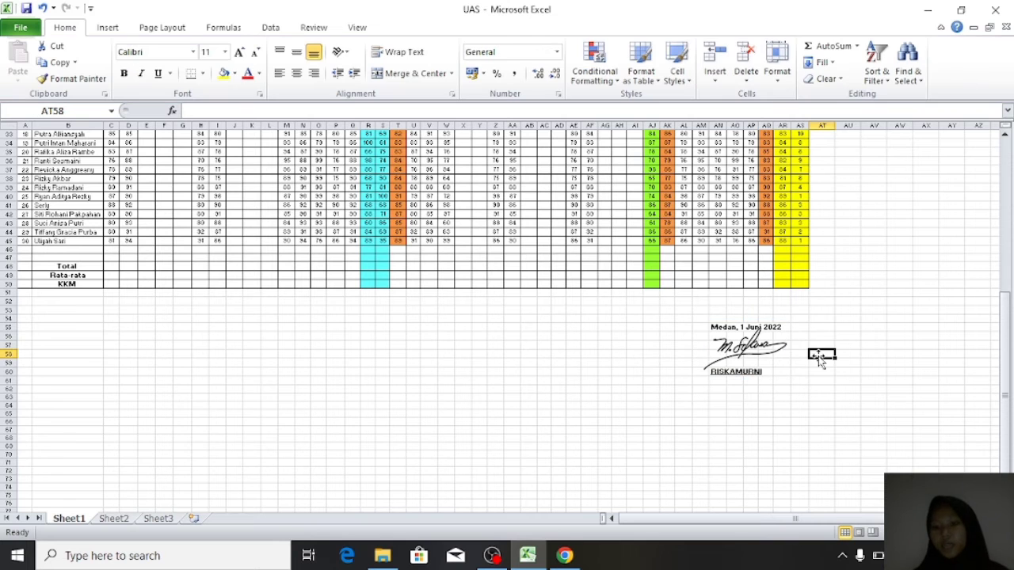
left_click(768, 359)
left_click(812, 380)
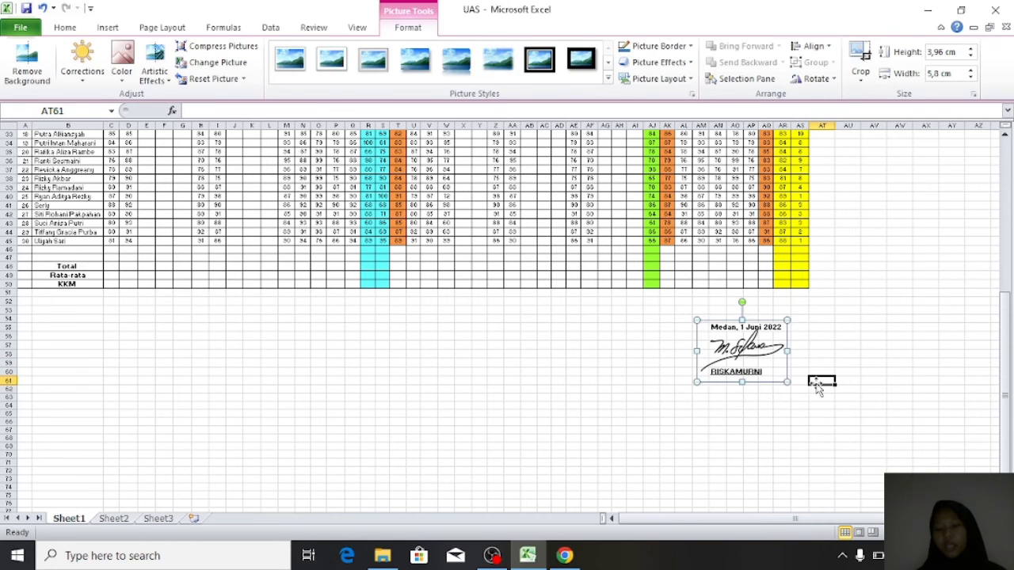
scroll(751, 352, "up", 2)
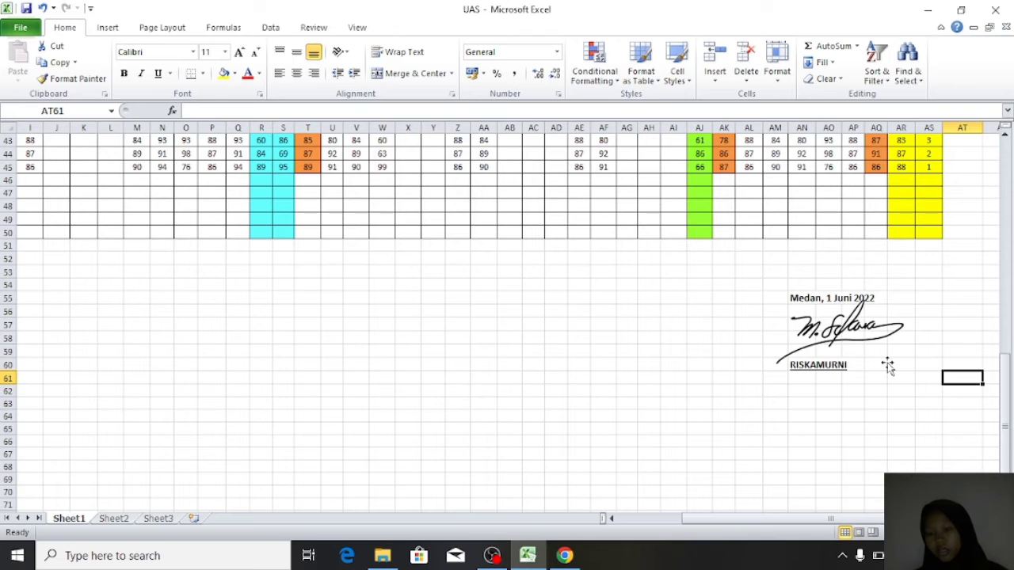
left_click(838, 342)
left_click(424, 31)
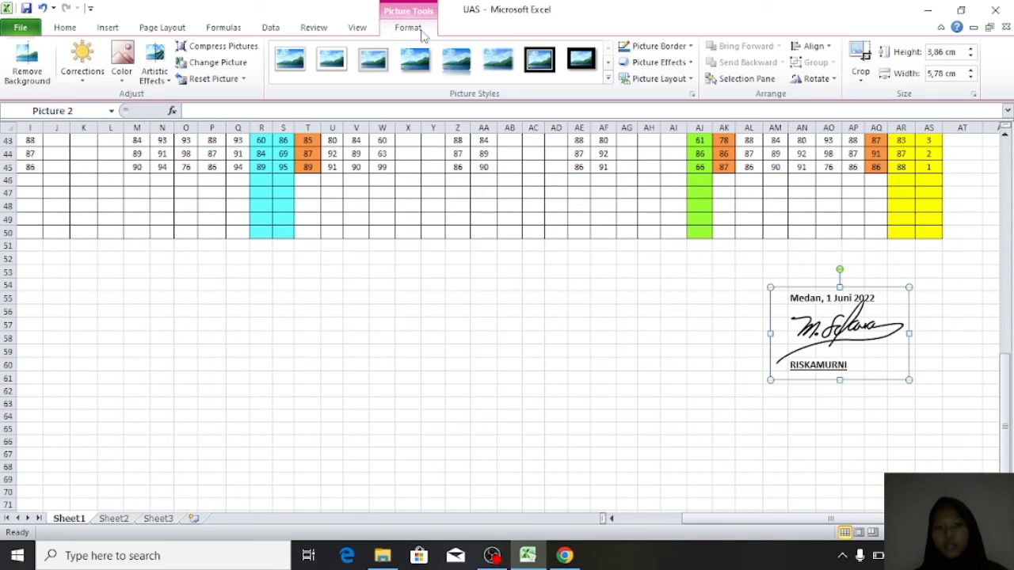
left_click(122, 72)
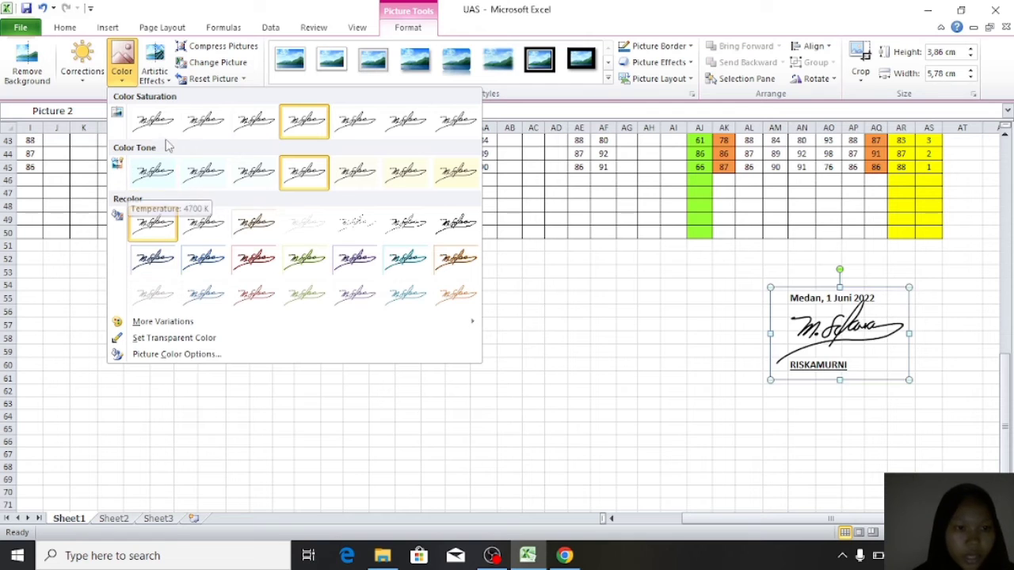
left_click(203, 270)
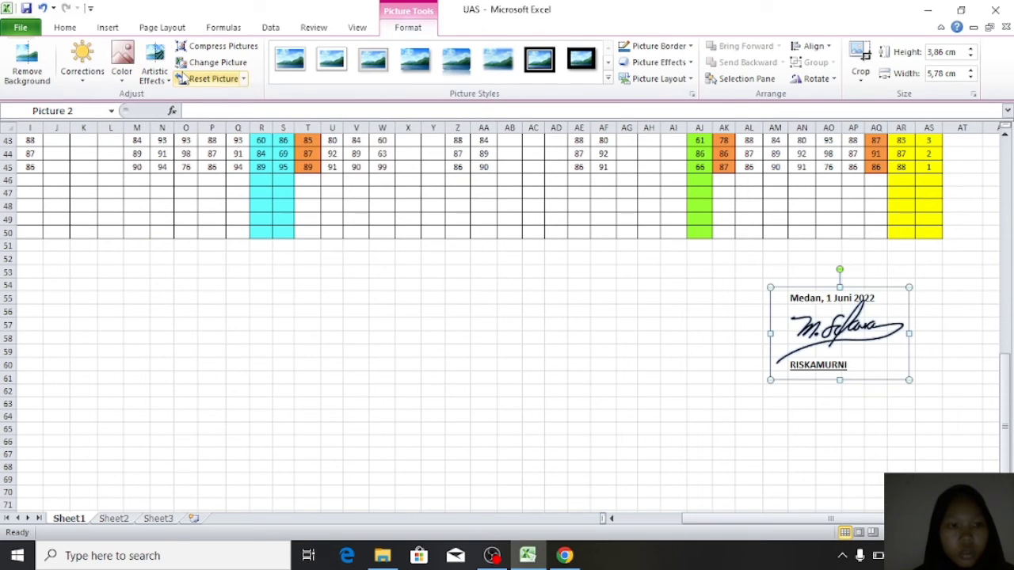
left_click(124, 73)
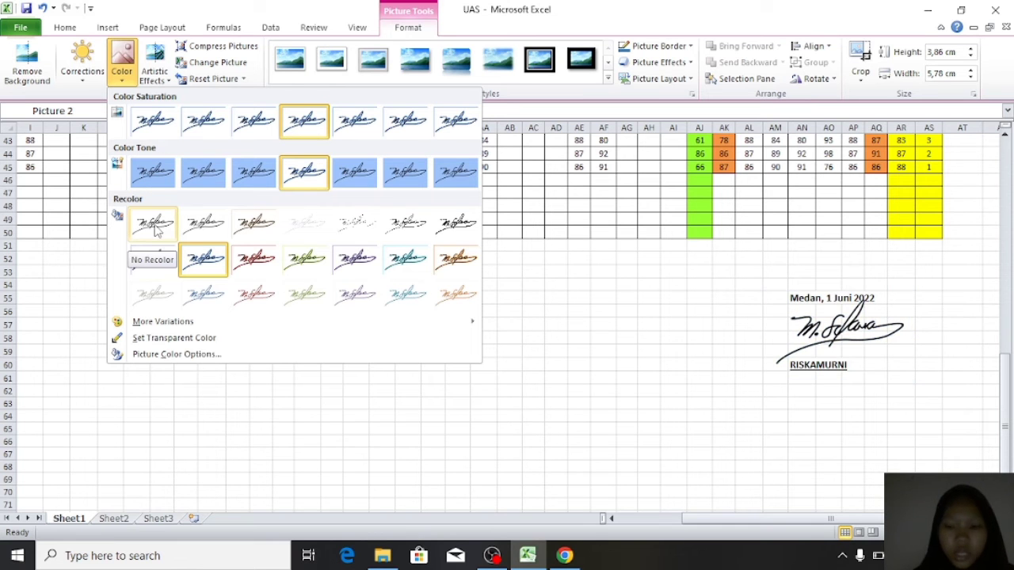
left_click(154, 224)
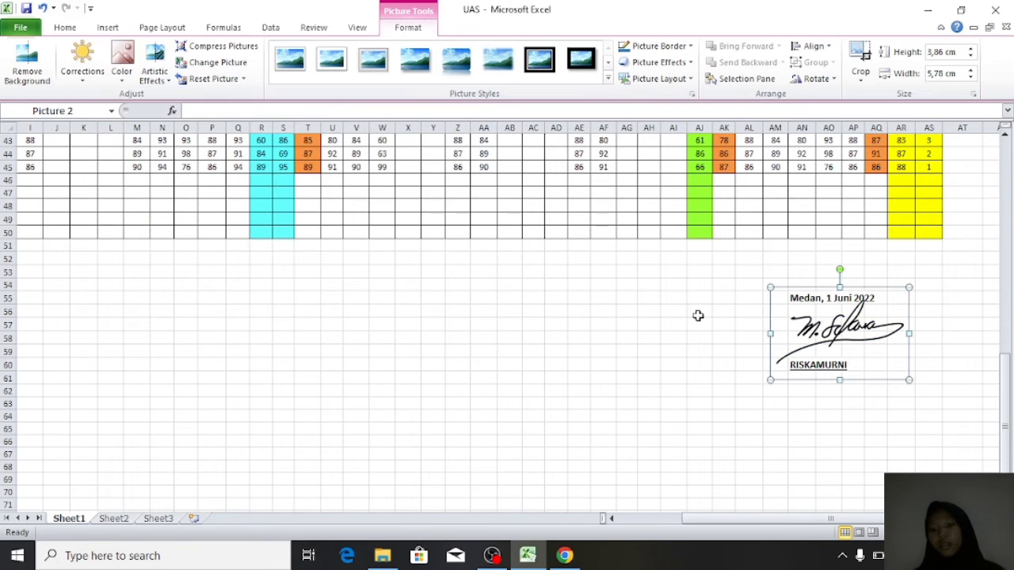
scroll(698, 316, "up", 2)
left_click(750, 336)
left_click(804, 346)
left_click(754, 336)
left_click(830, 360)
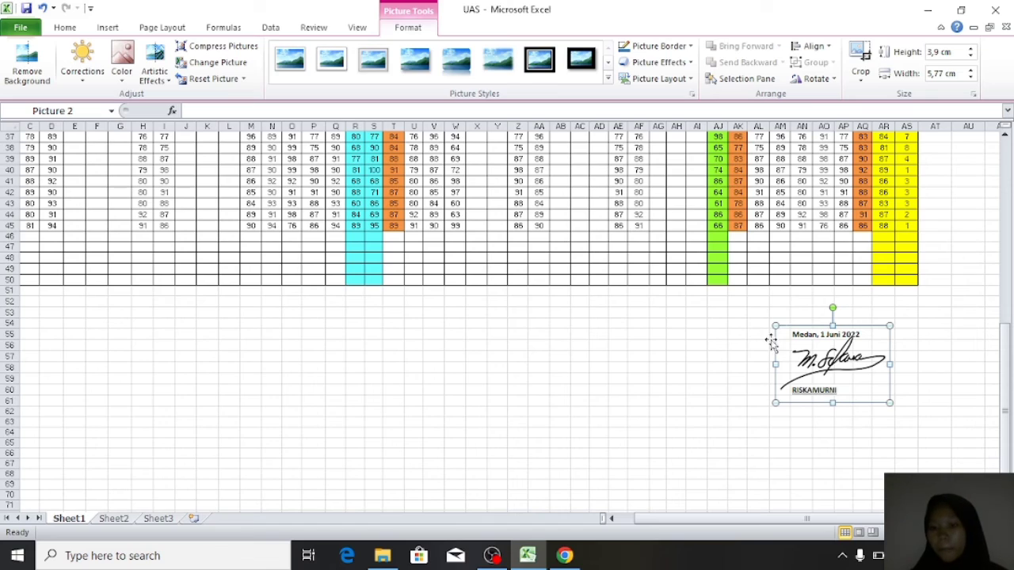
- Minimize the UAS workbook and bring the Book1 grade sheet to the front
left_click(928, 10)
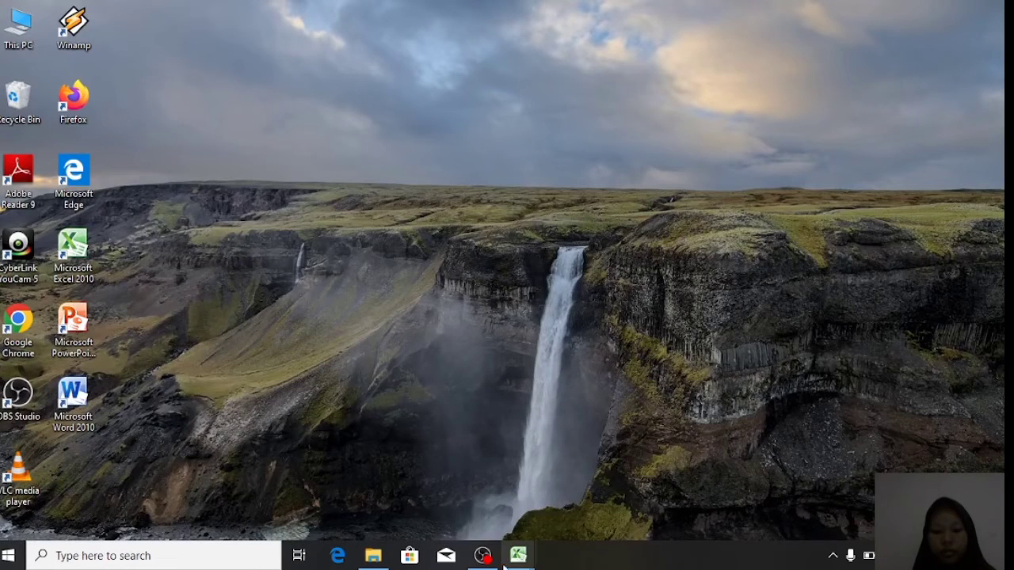
mouse_move(518, 555)
left_click(555, 495)
left_click(496, 348)
left_click(448, 245)
- Look over the completed Book1 grade sheet, then close it, saving the changes
scroll(449, 244, "down", 1)
scroll(448, 244, "down", 1)
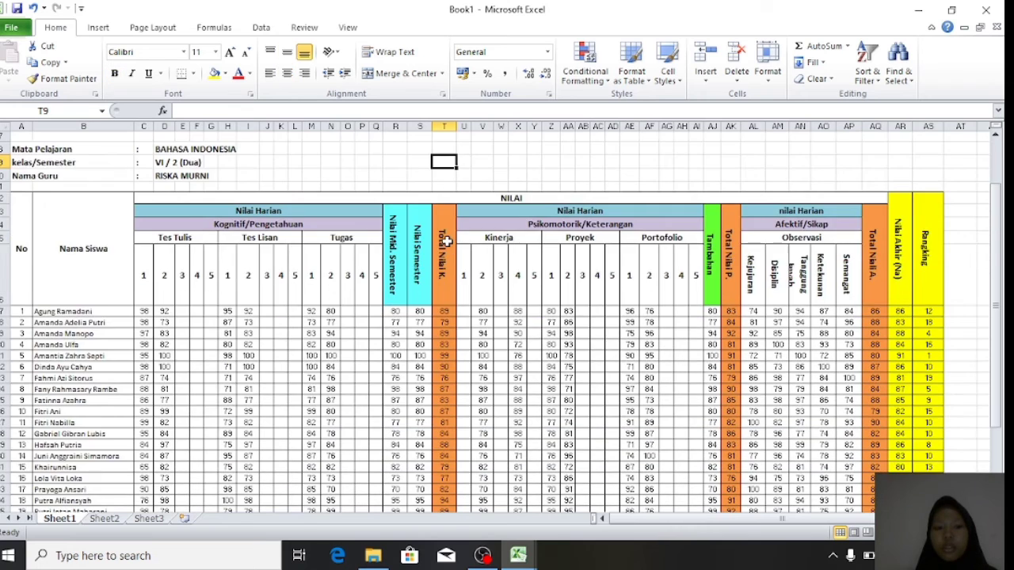
scroll(449, 245, "up", 2)
scroll(446, 245, "down", 1)
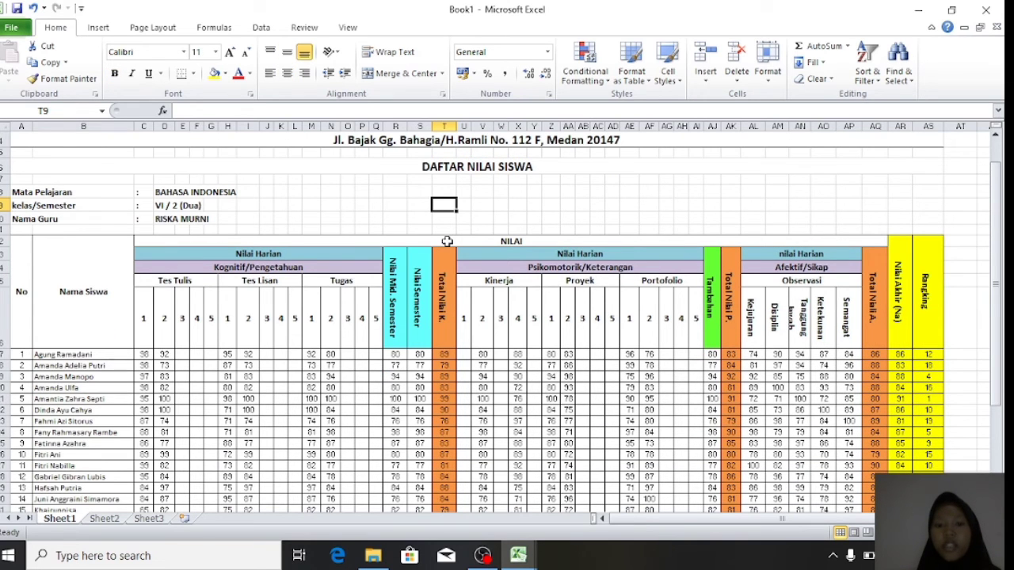
scroll(446, 242, "up", 1)
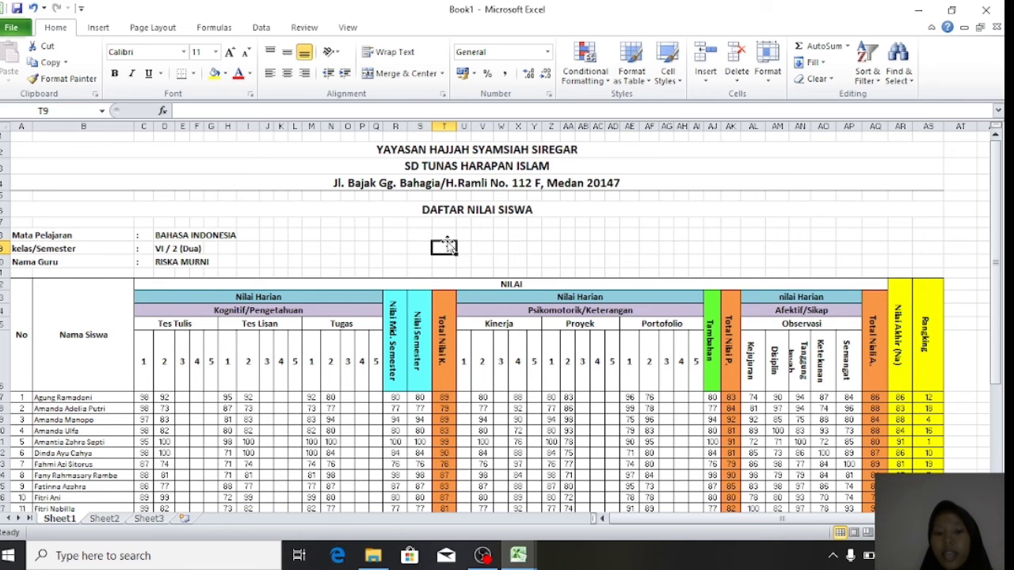
scroll(447, 245, "down", 1)
scroll(447, 246, "up", 1)
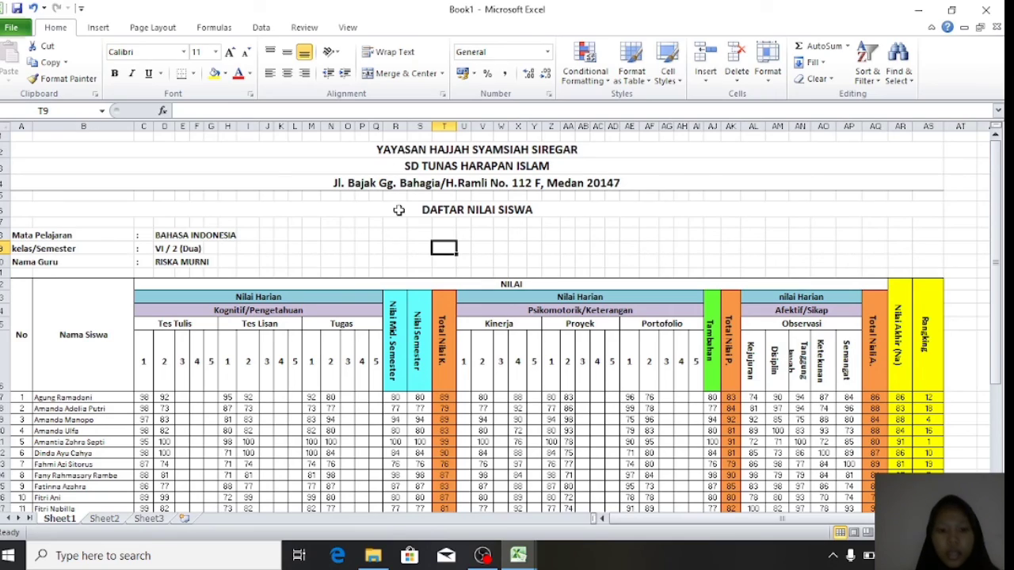
scroll(402, 239, "down", 4)
scroll(401, 239, "up", 4)
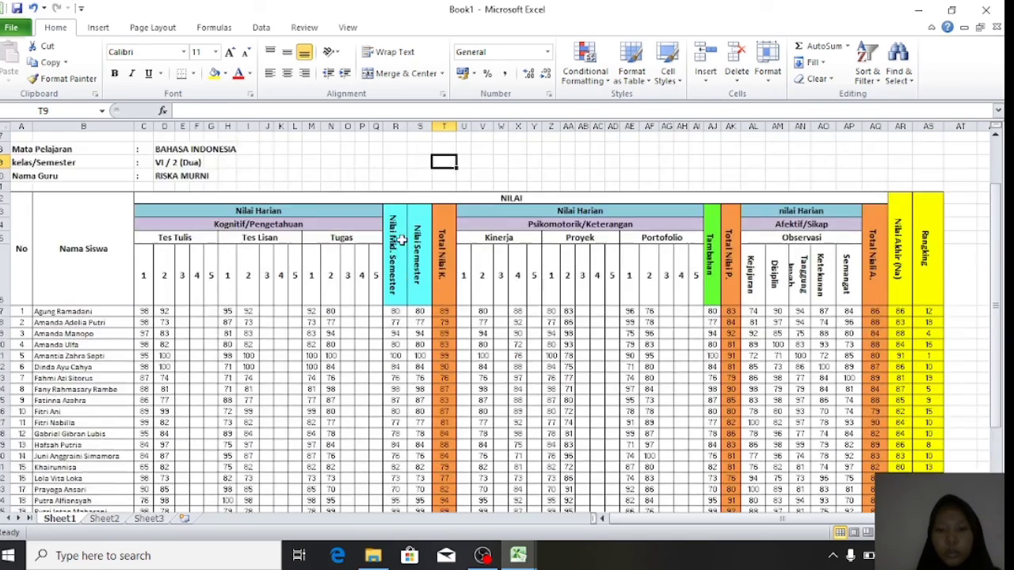
scroll(401, 239, "down", 5)
scroll(402, 239, "up", 5)
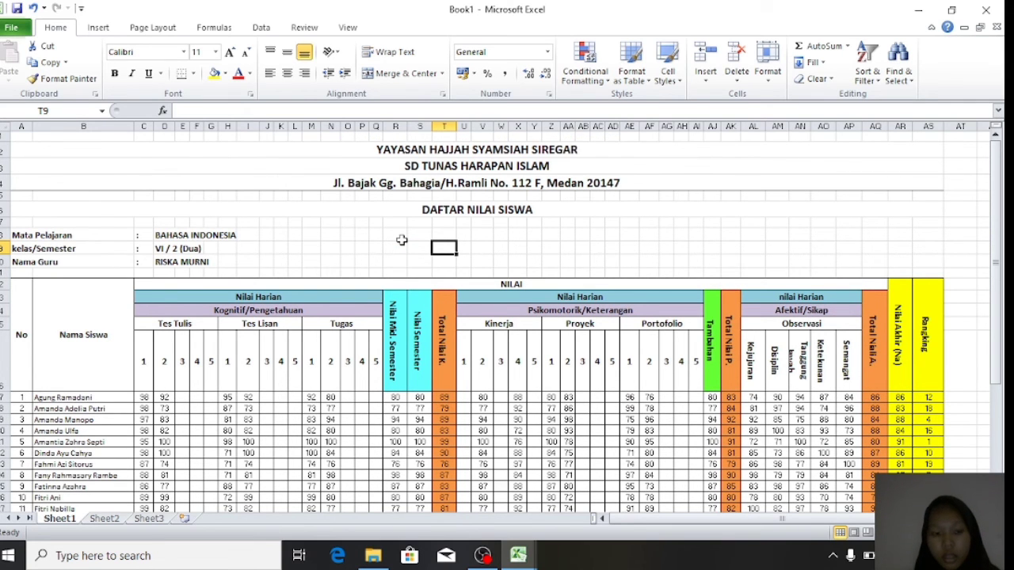
scroll(402, 239, "down", 5)
scroll(402, 239, "up", 2)
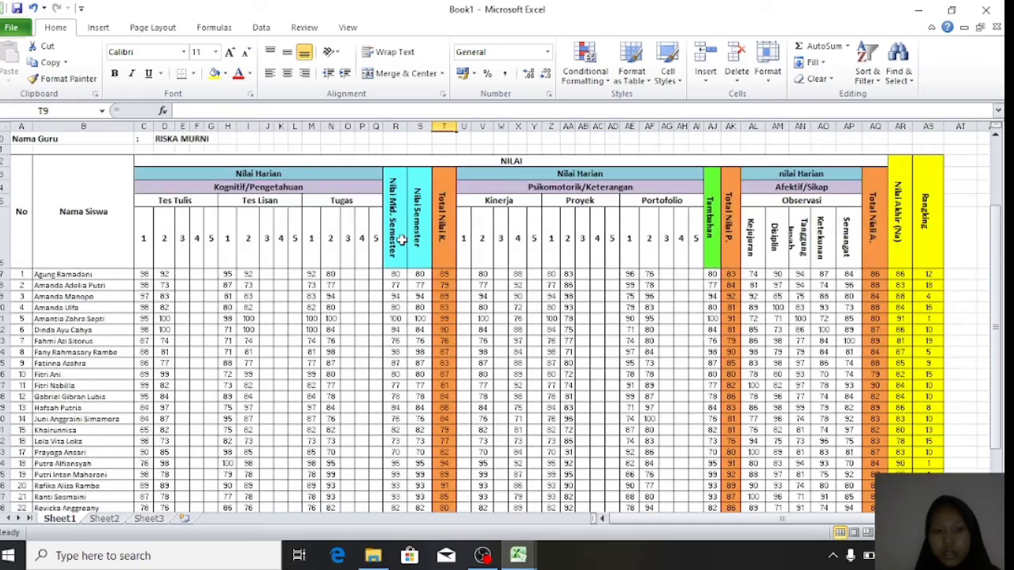
scroll(402, 239, "up", 2)
scroll(401, 239, "down", 5)
scroll(402, 239, "down", 5)
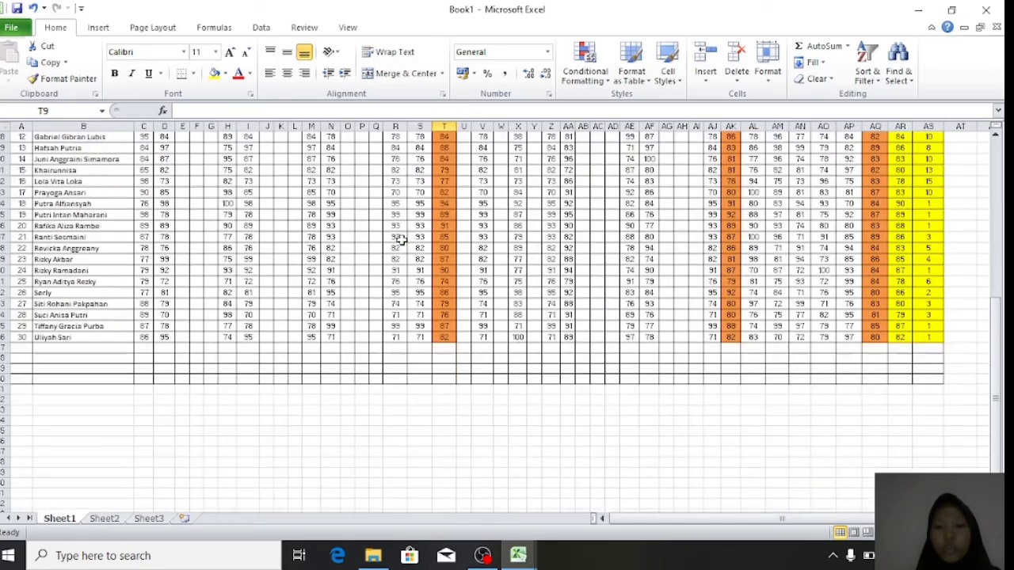
scroll(402, 239, "up", 10)
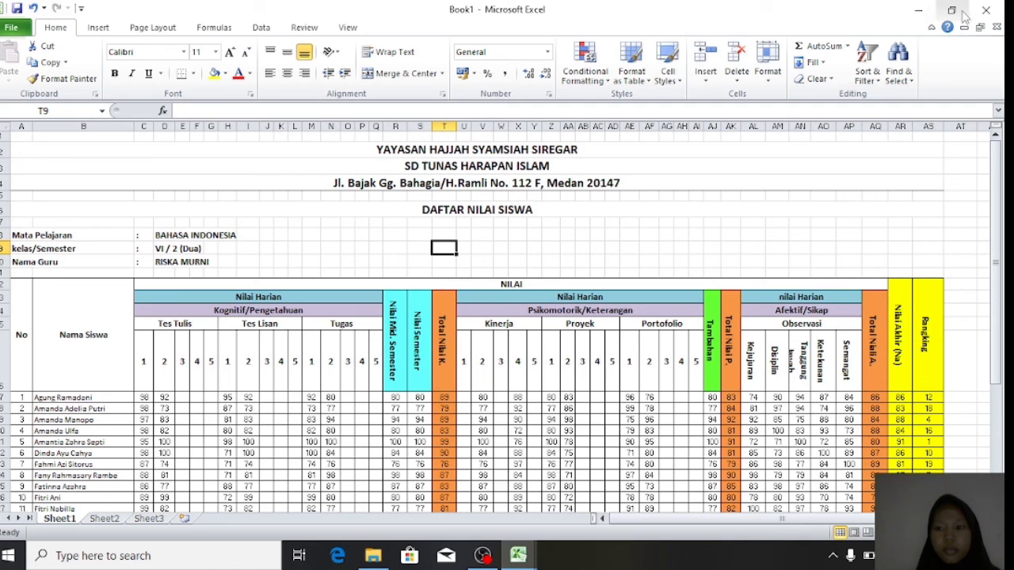
left_click(985, 9)
left_click(436, 305)
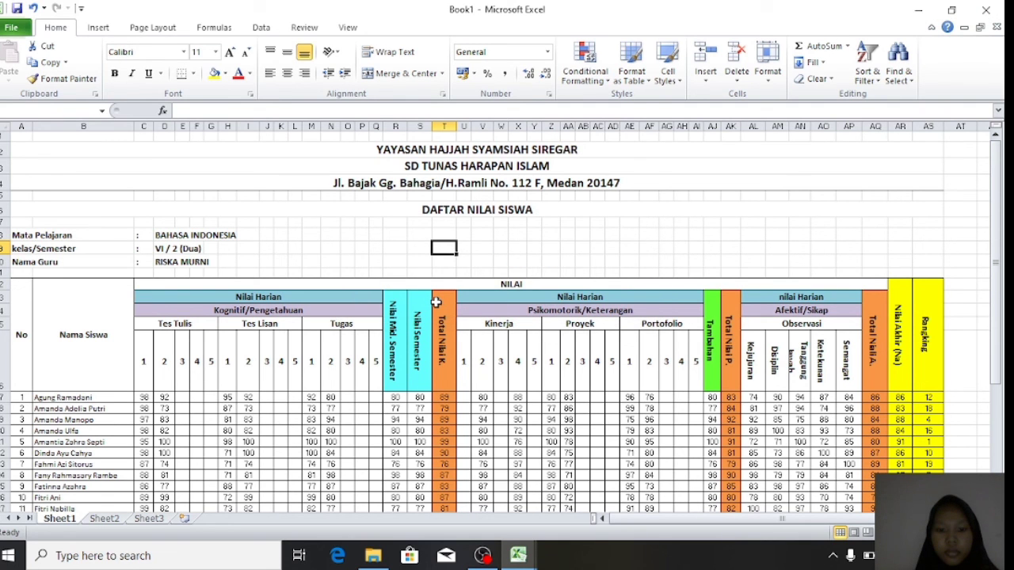